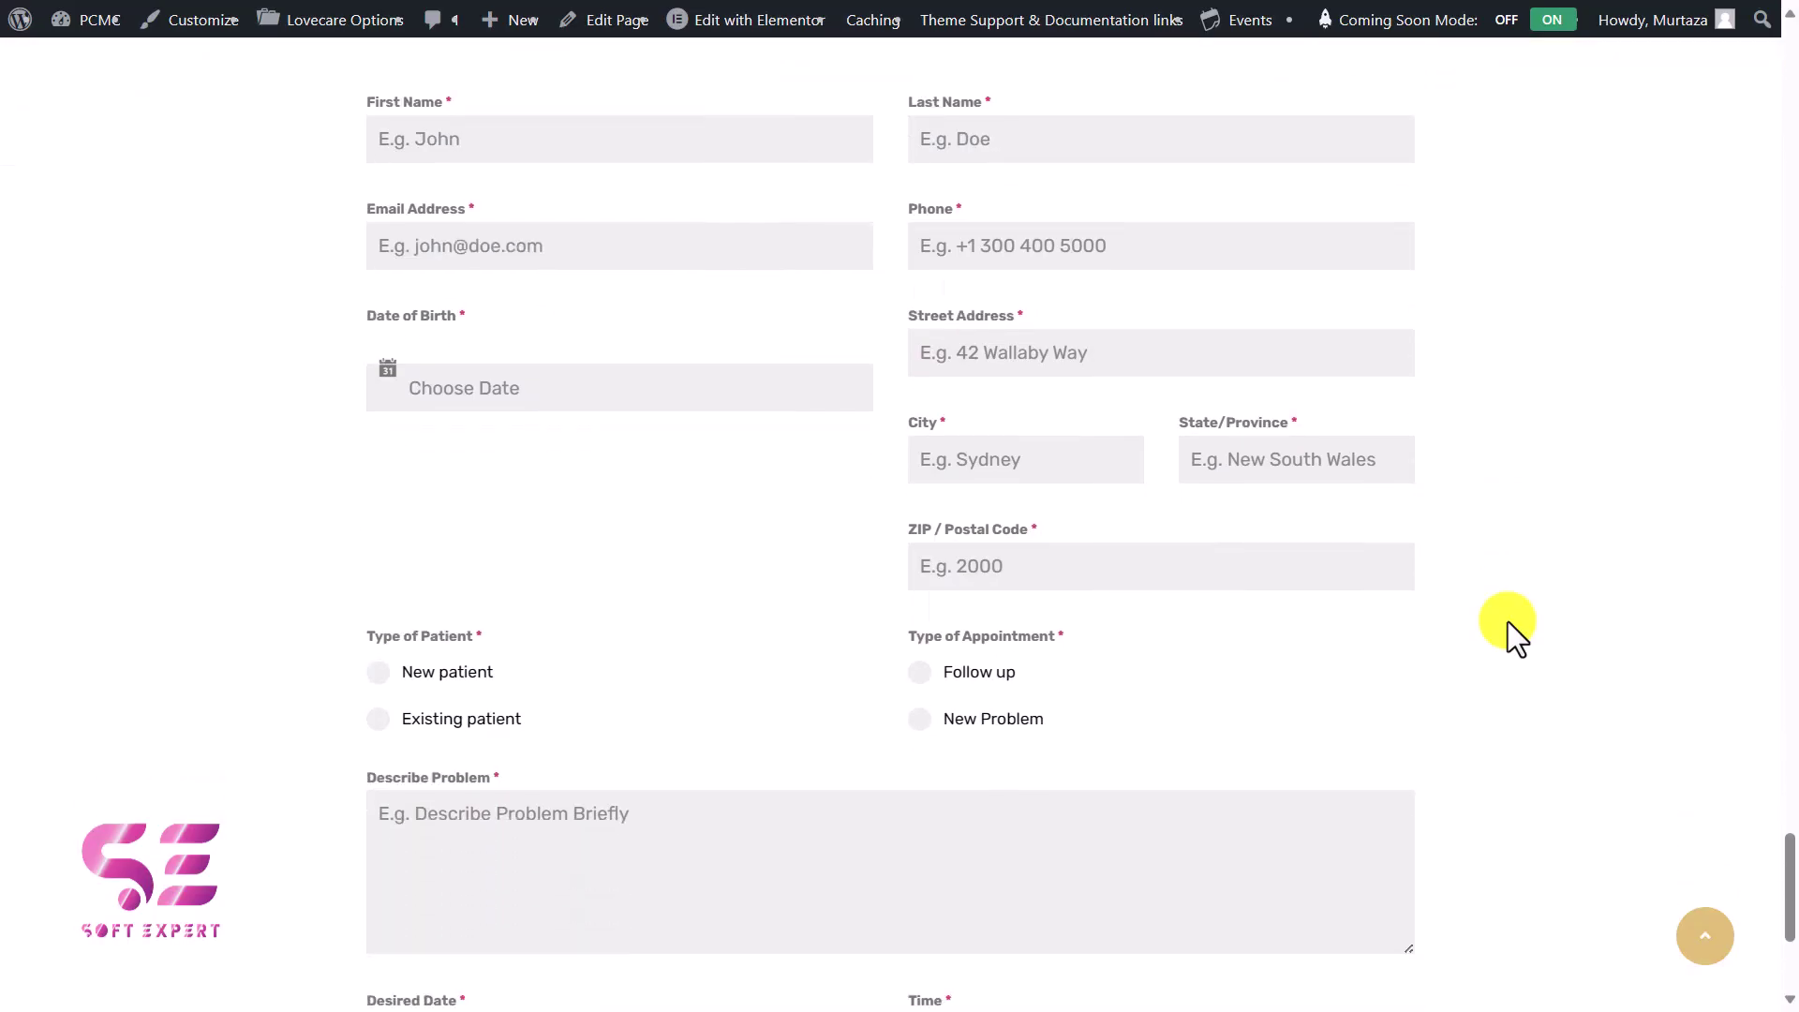
# Scroll through the reference clinic appointment form's fields.
pyautogui.scroll(-2, 1508, 621)
pyautogui.scroll(2, 1509, 621)
# Leave First Name and Last Name empty and move to Email to trigger the required-field errors.
pyautogui.click(603, 169)
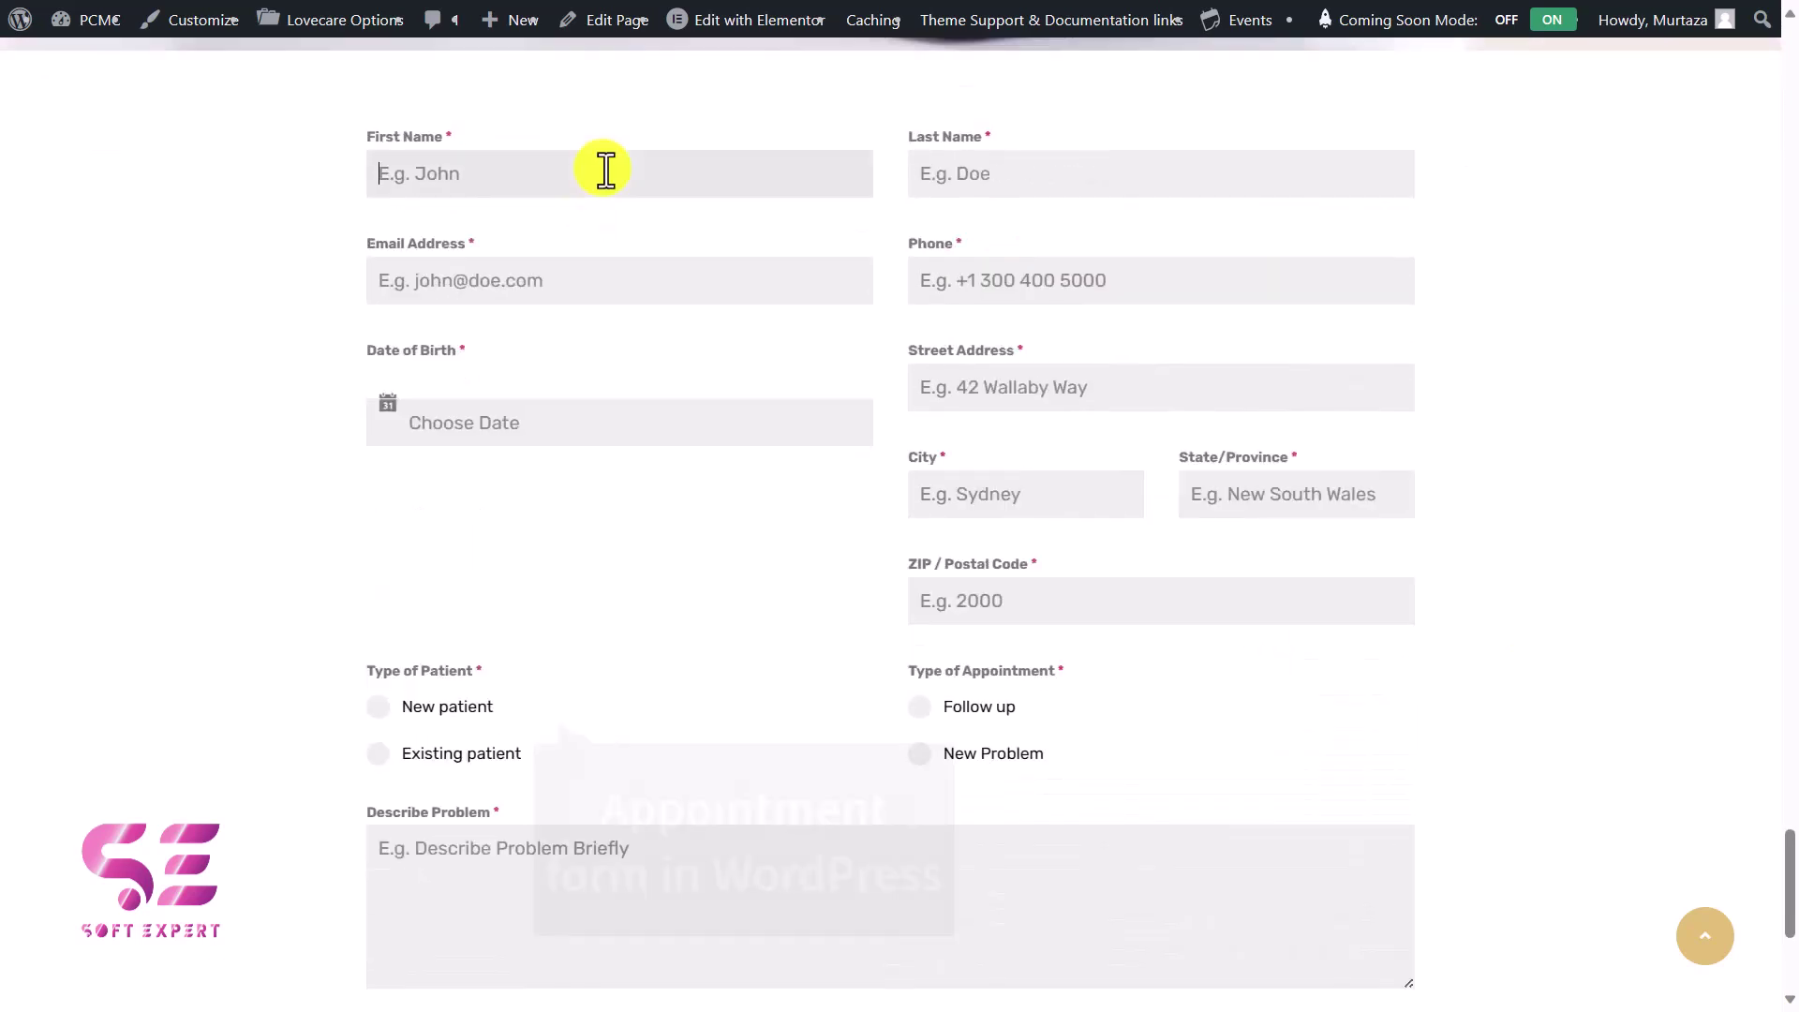
pyautogui.click(919, 172)
pyautogui.click(707, 311)
pyautogui.scroll(-2, 704, 310)
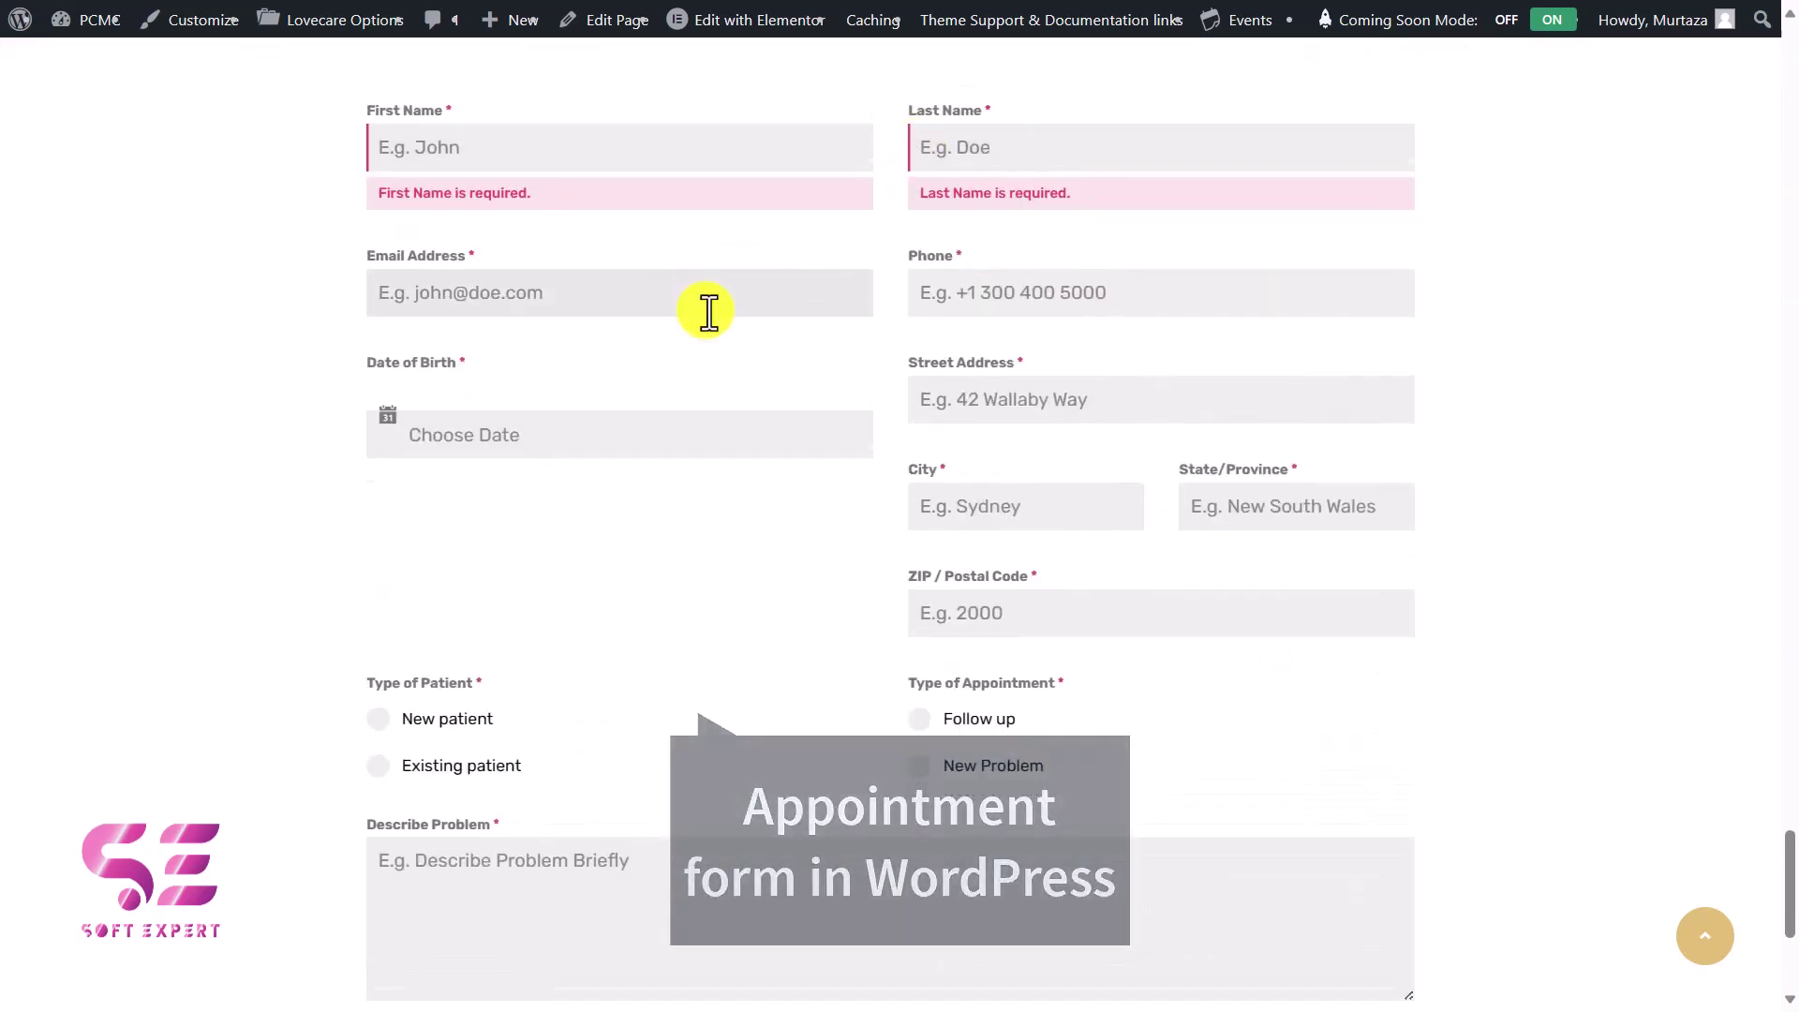
pyautogui.scroll(-1, 964, 374)
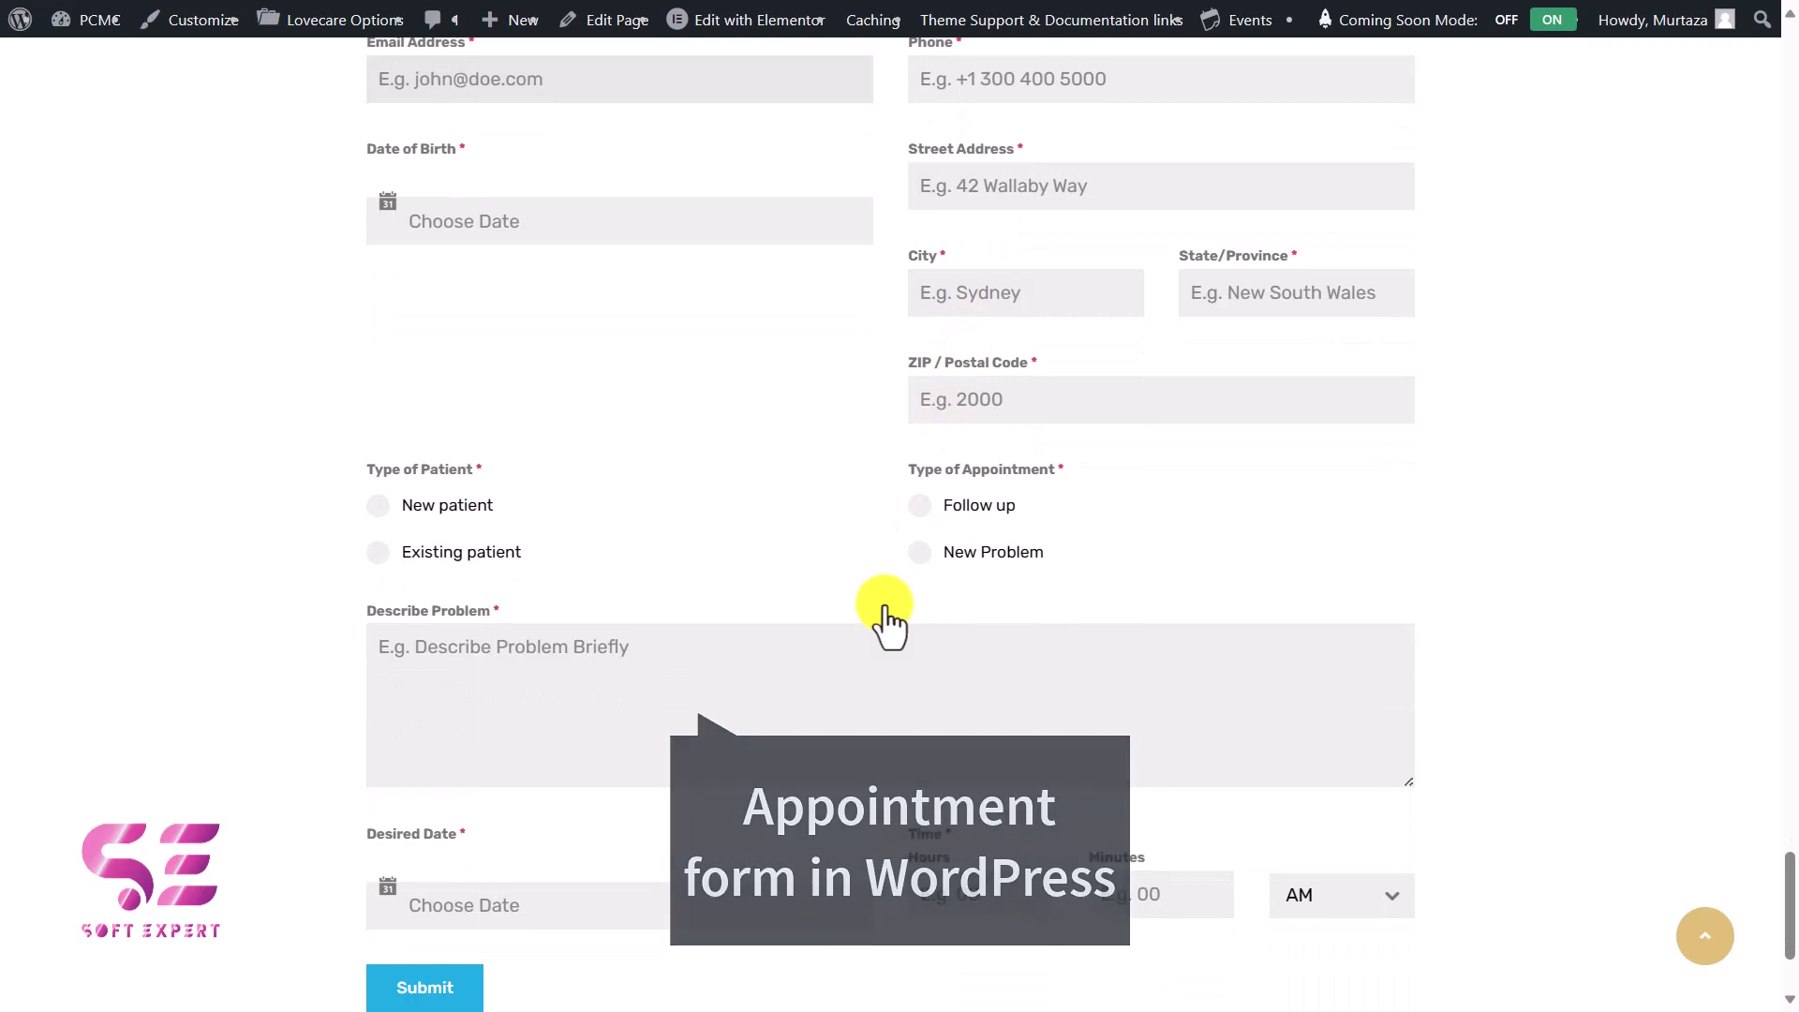
pyautogui.scroll(1, 887, 622)
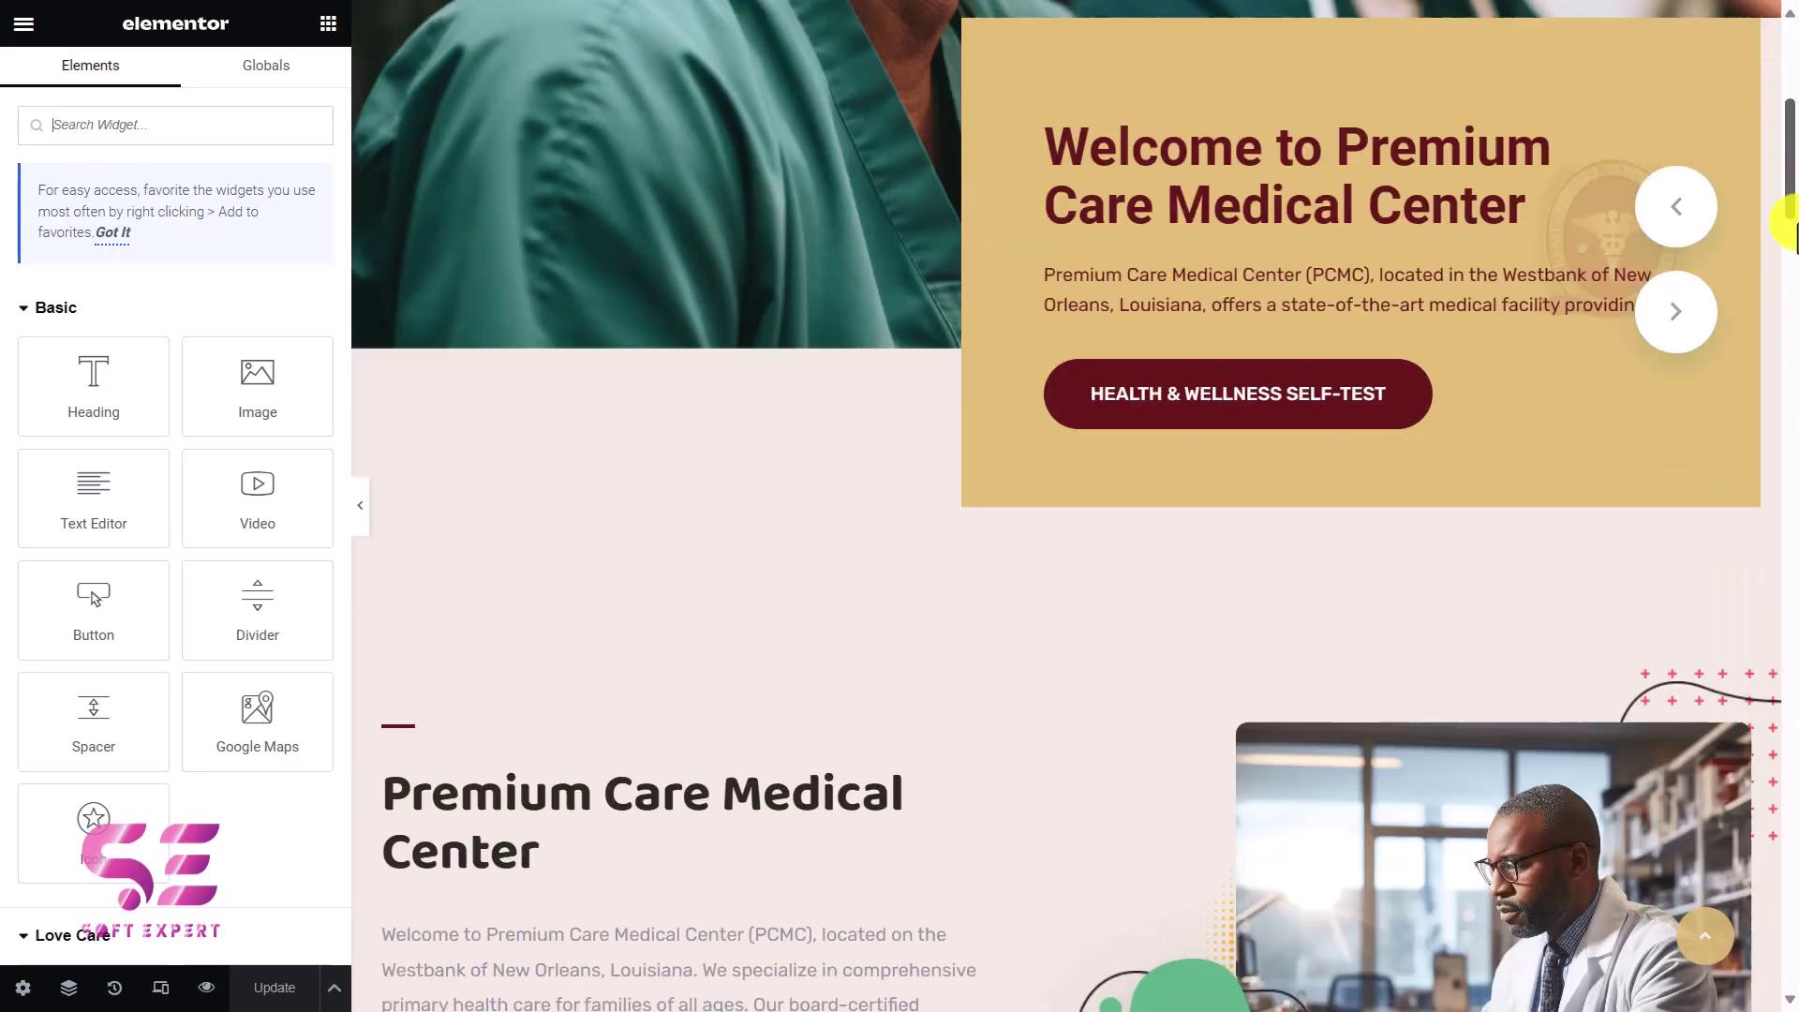
pyautogui.moveTo(1779, 233); pyautogui.dragTo(1785, 795)
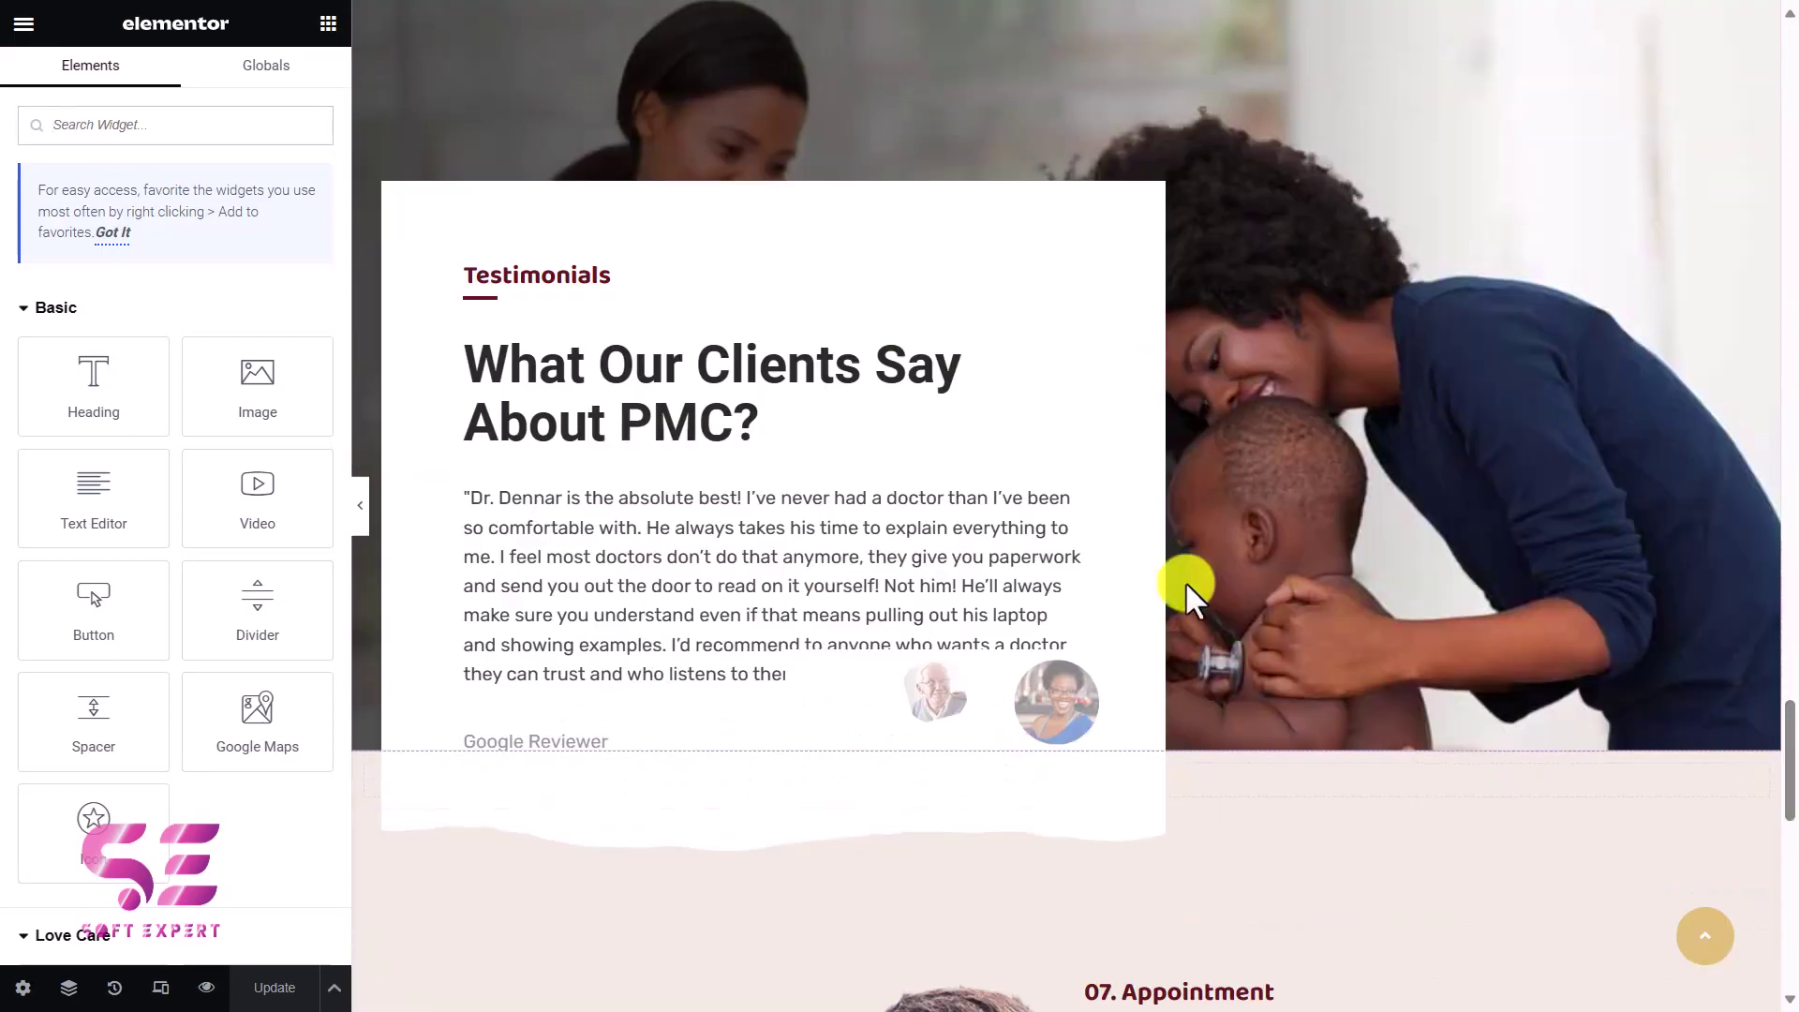
pyautogui.scroll(-10, 1186, 583)
pyautogui.scroll(4, 1186, 582)
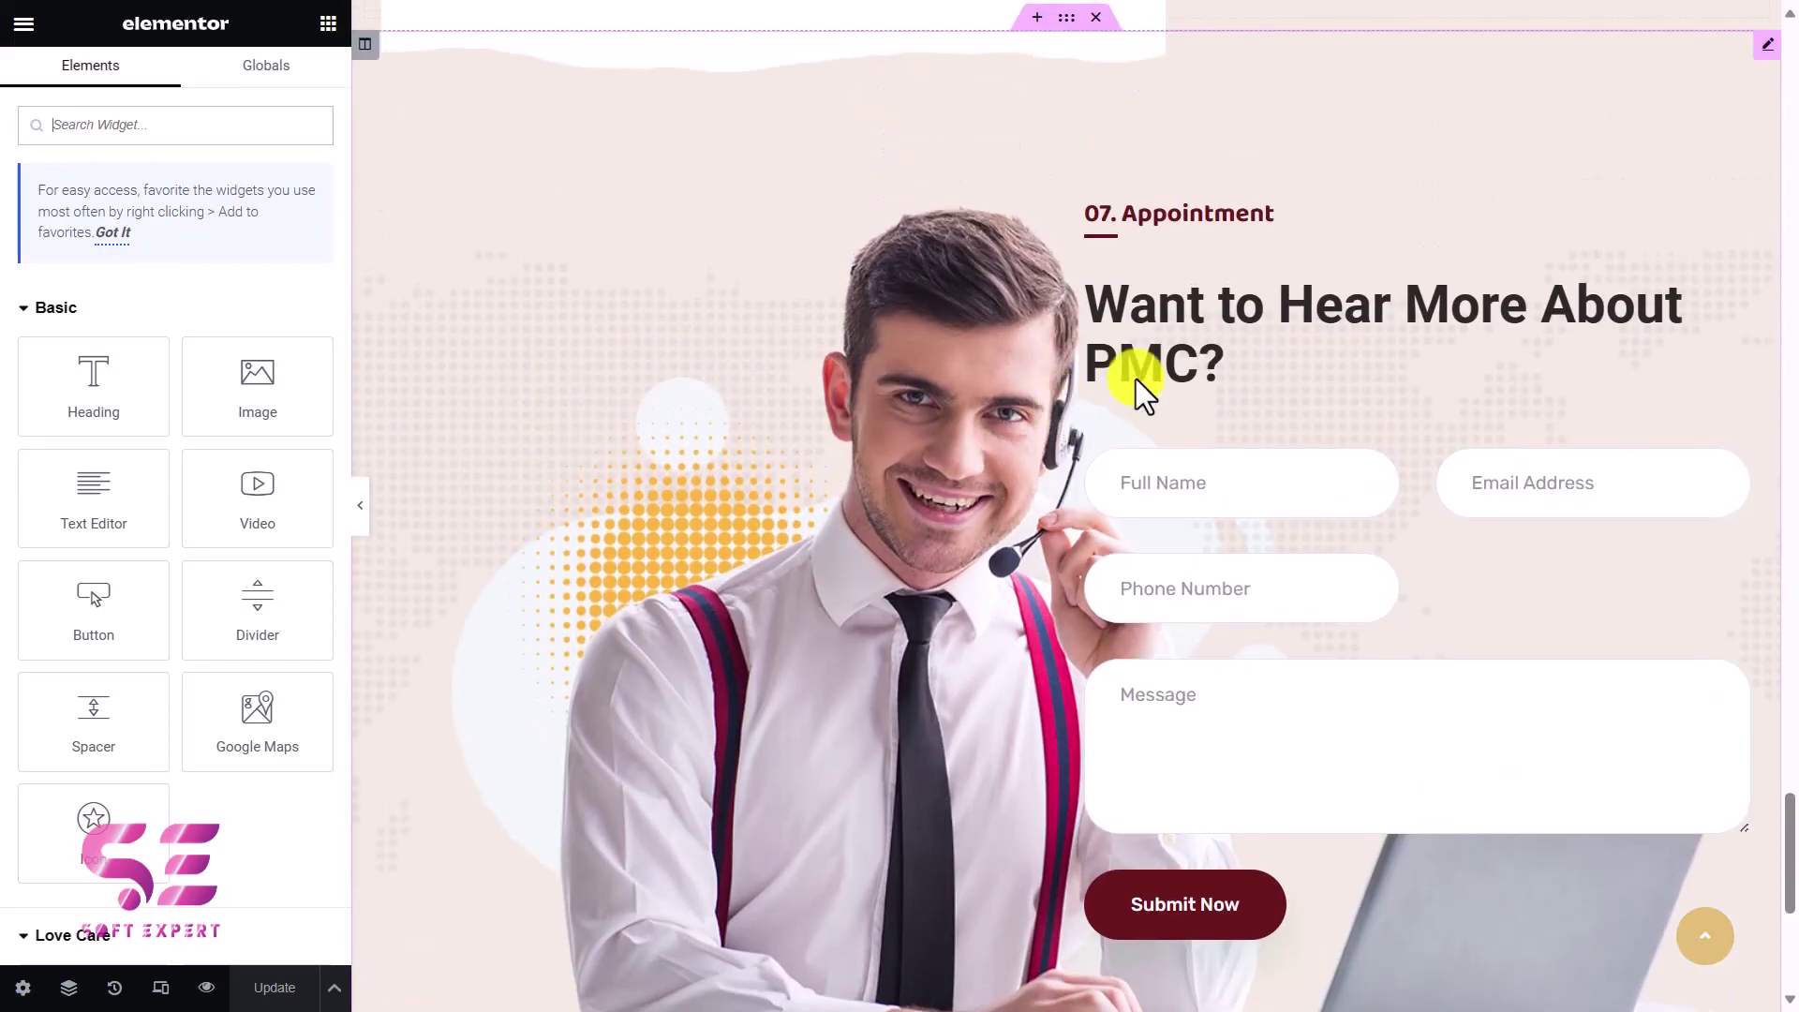
pyautogui.moveTo(1787, 923); pyautogui.dragTo(1779, 791)
pyautogui.scroll(-5, 1184, 581)
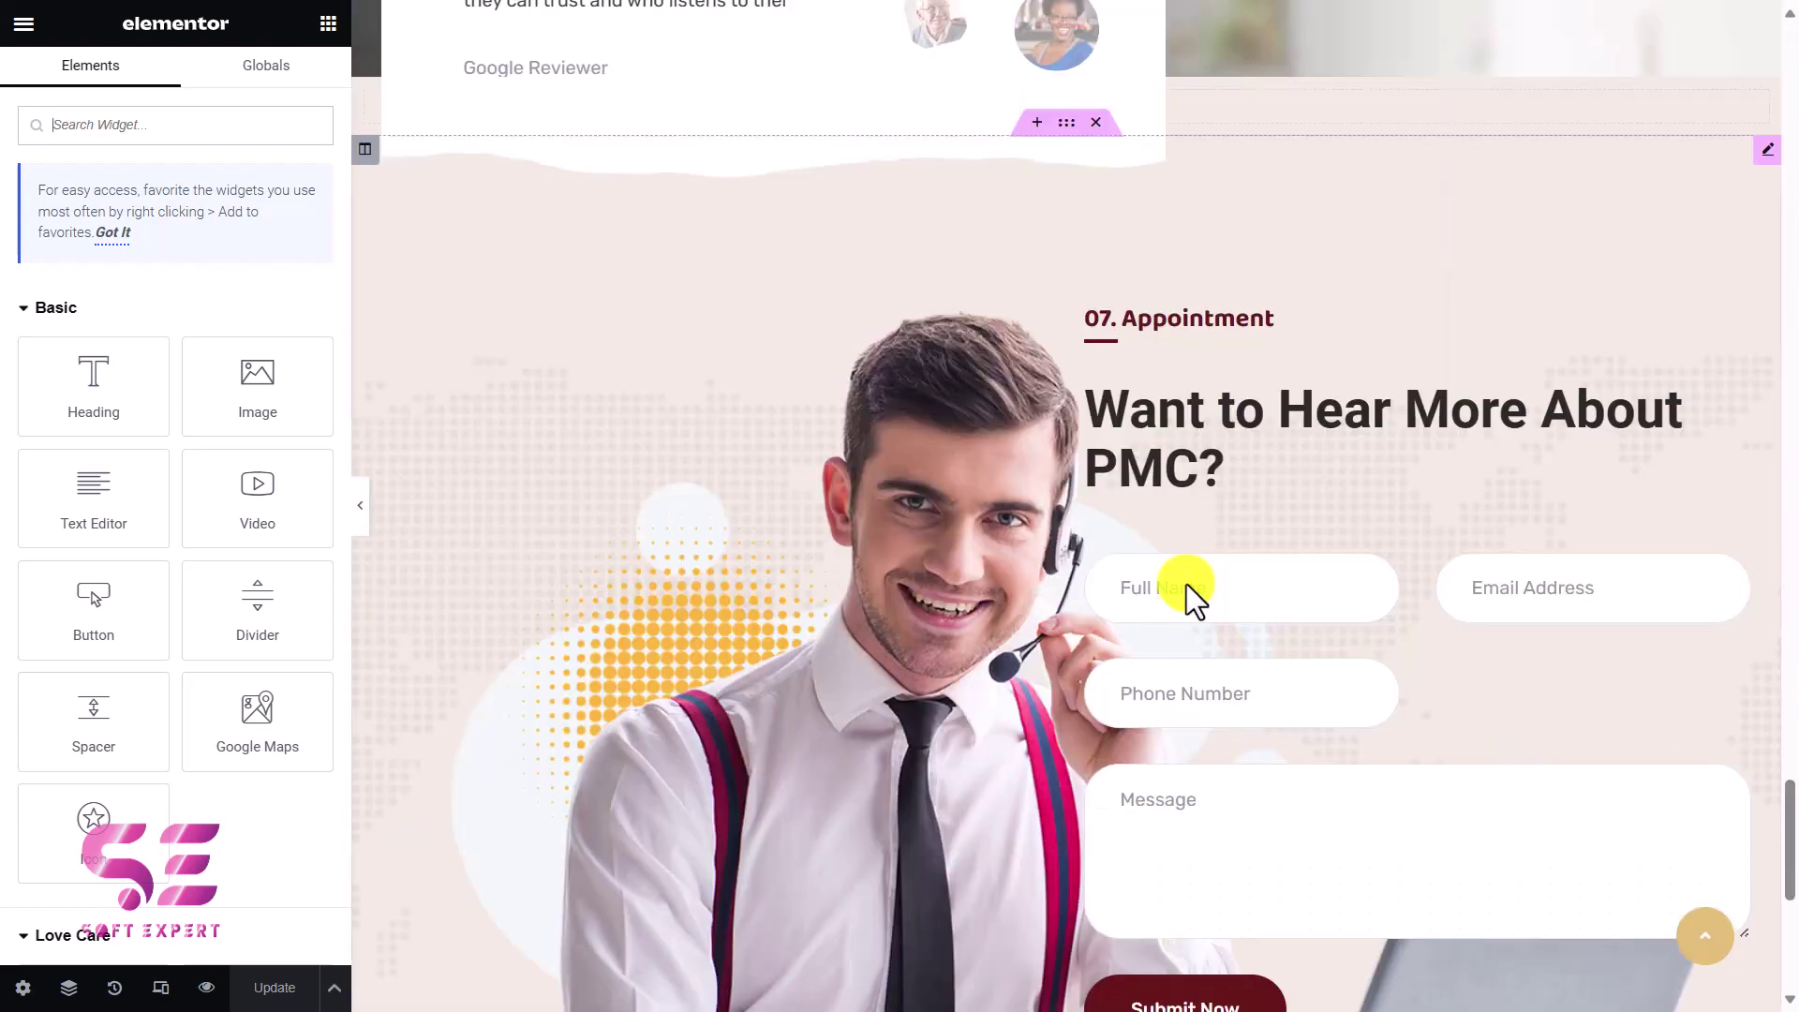
pyautogui.scroll(-7, 1186, 582)
pyautogui.scroll(4, 1186, 583)
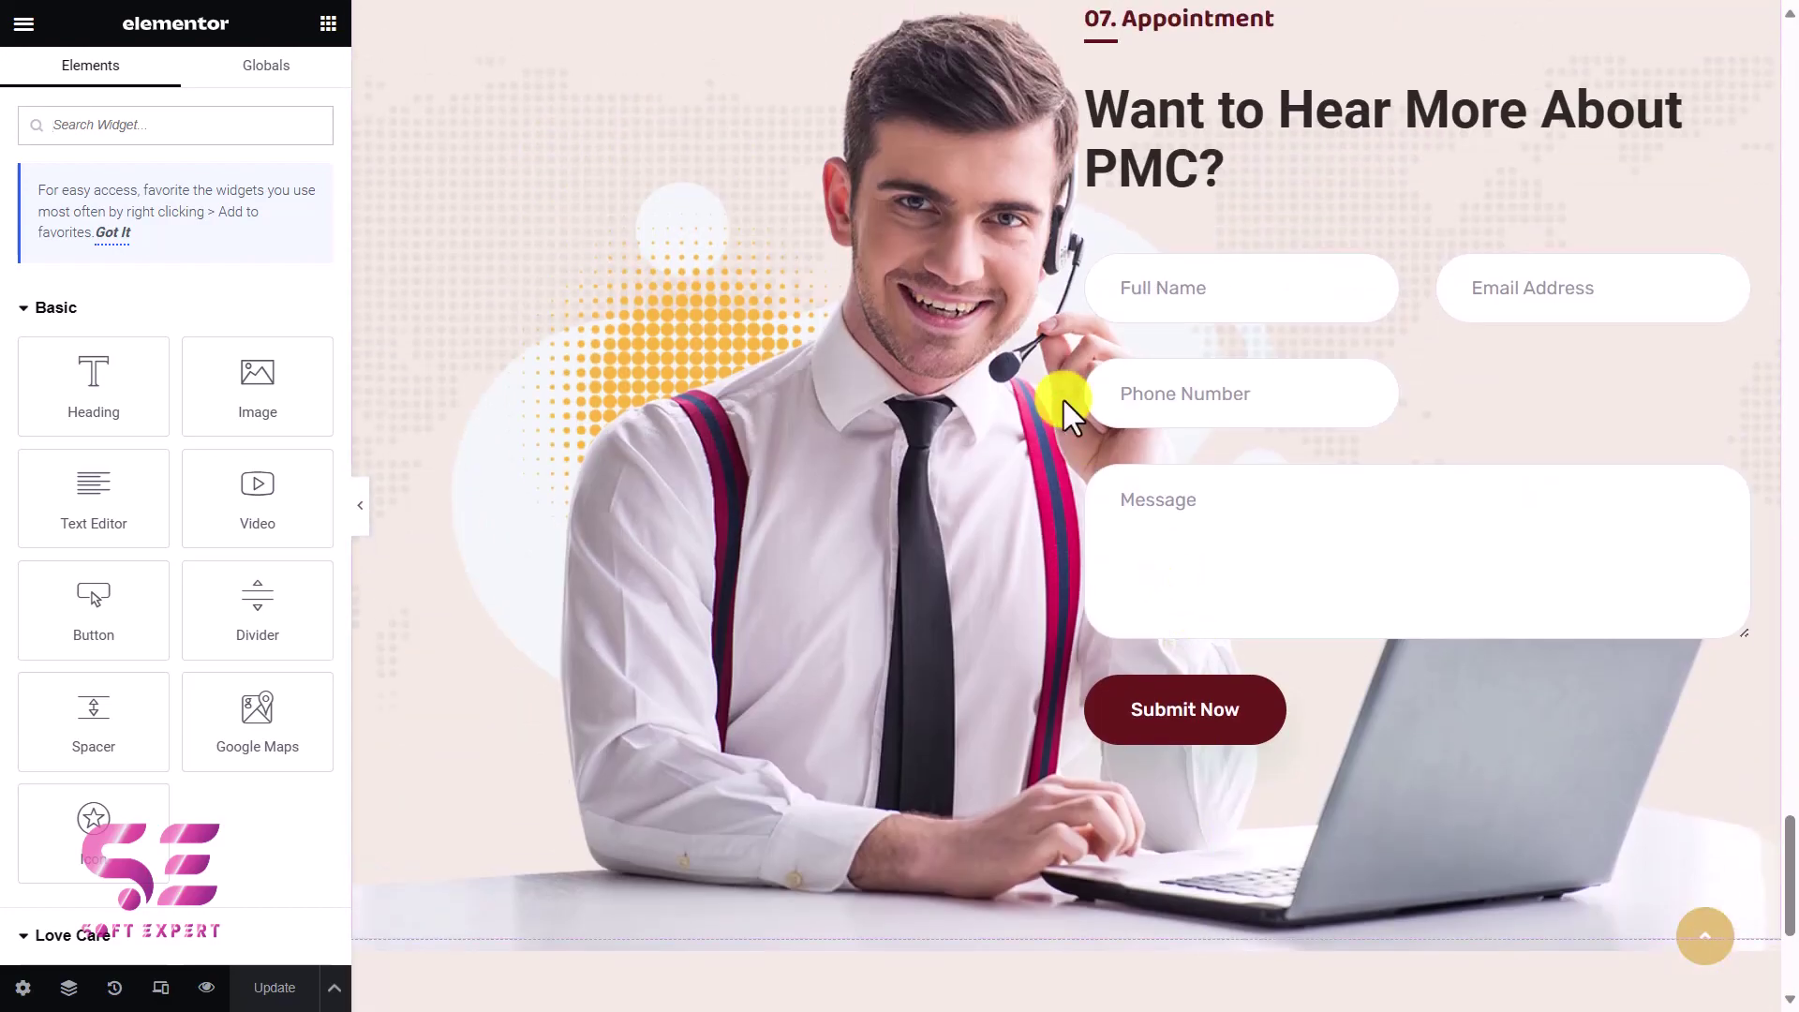
pyautogui.scroll(2, 1065, 401)
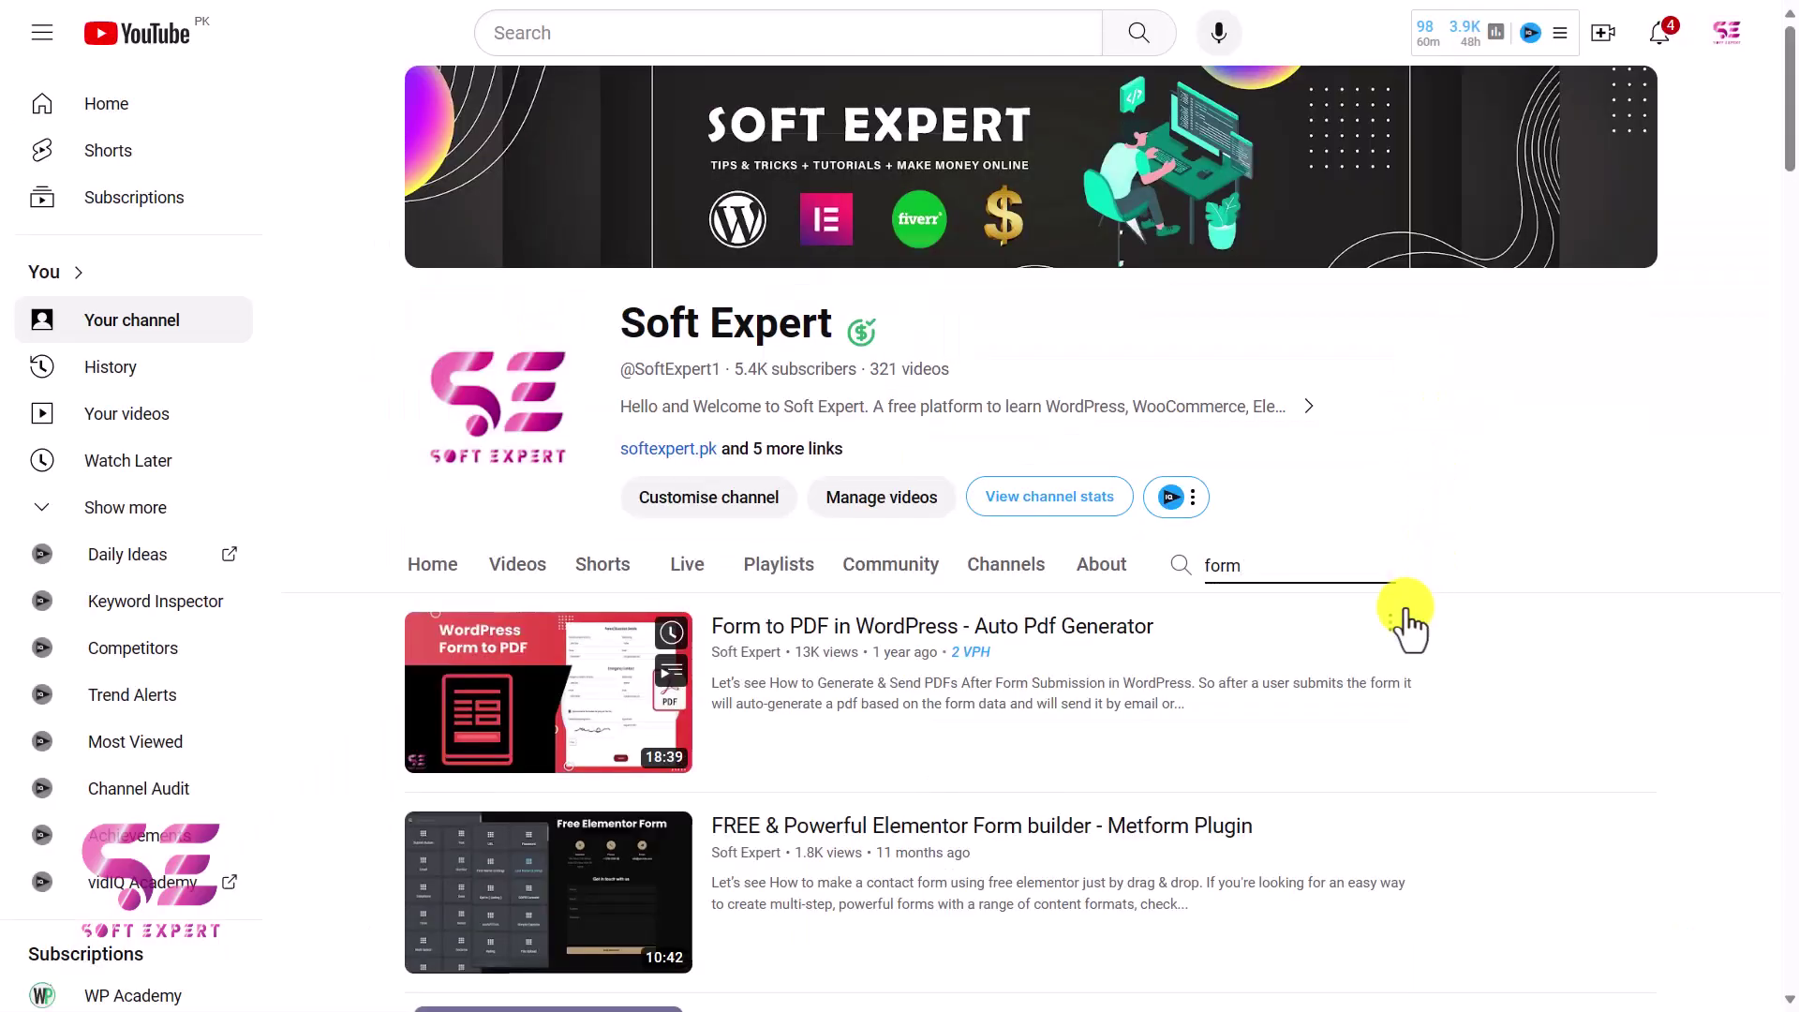
pyautogui.scroll(-2, 1405, 616)
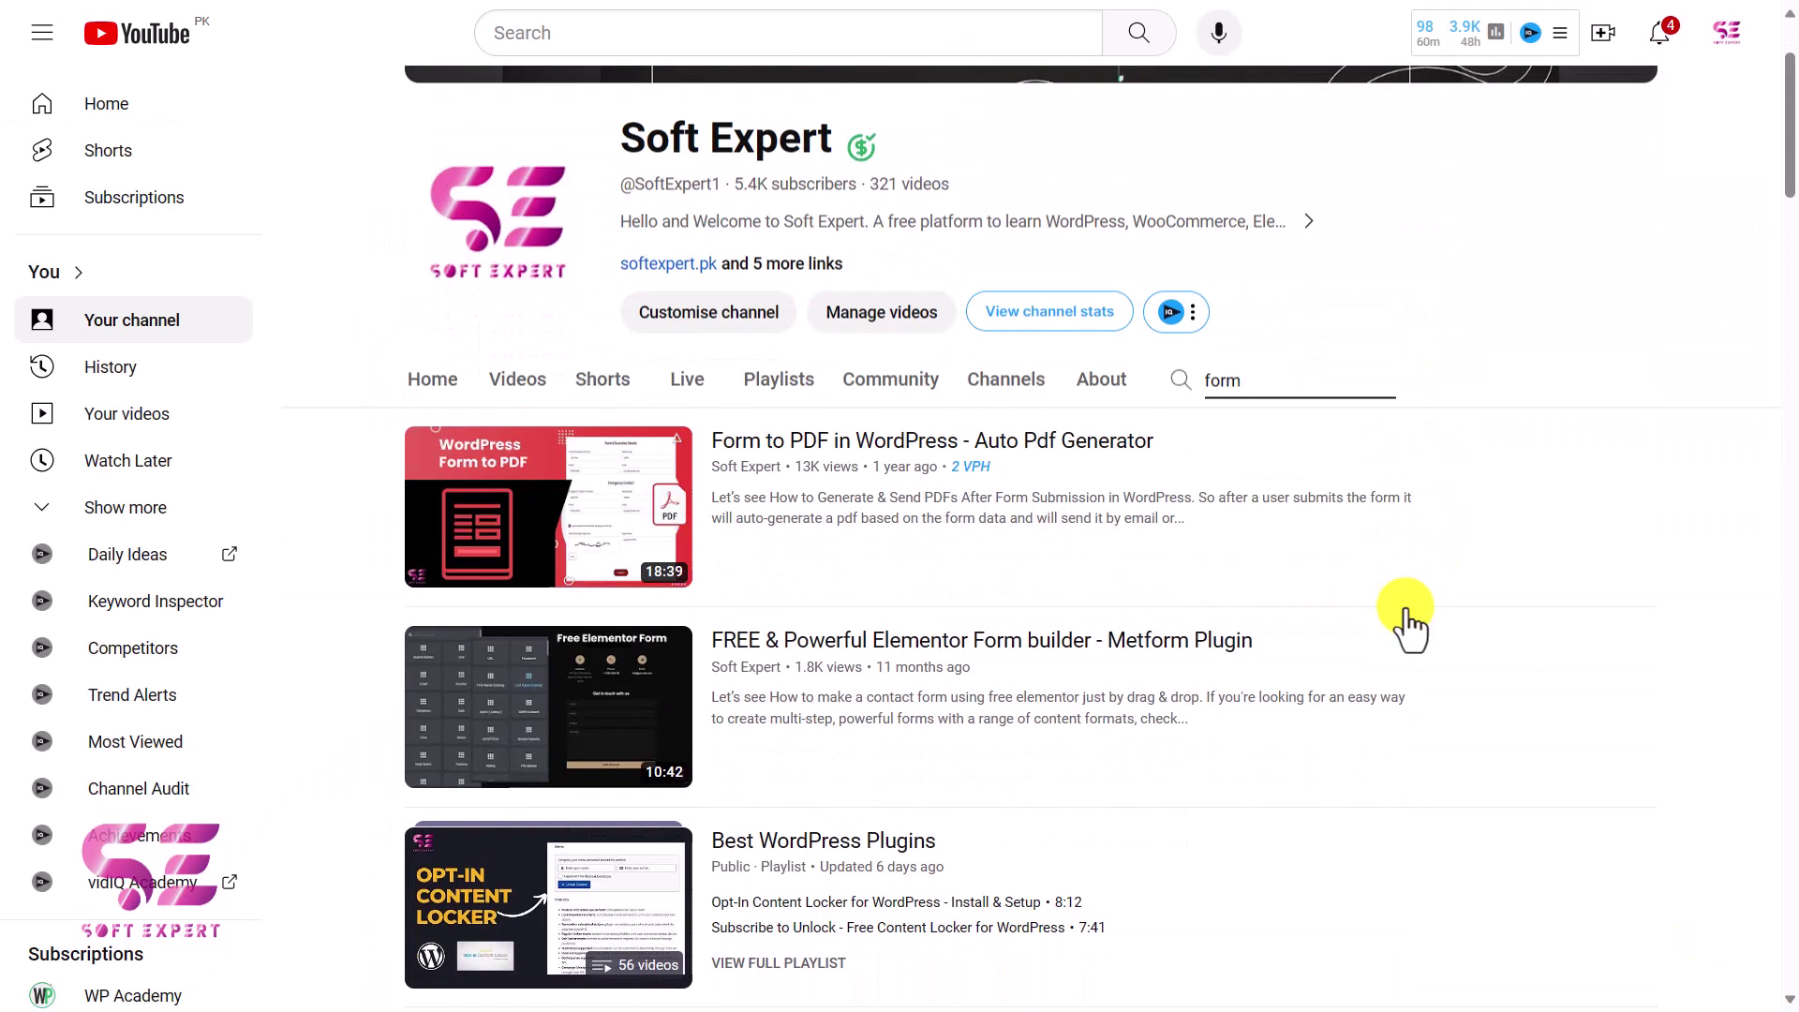
pyautogui.scroll(-4, 1036, 575)
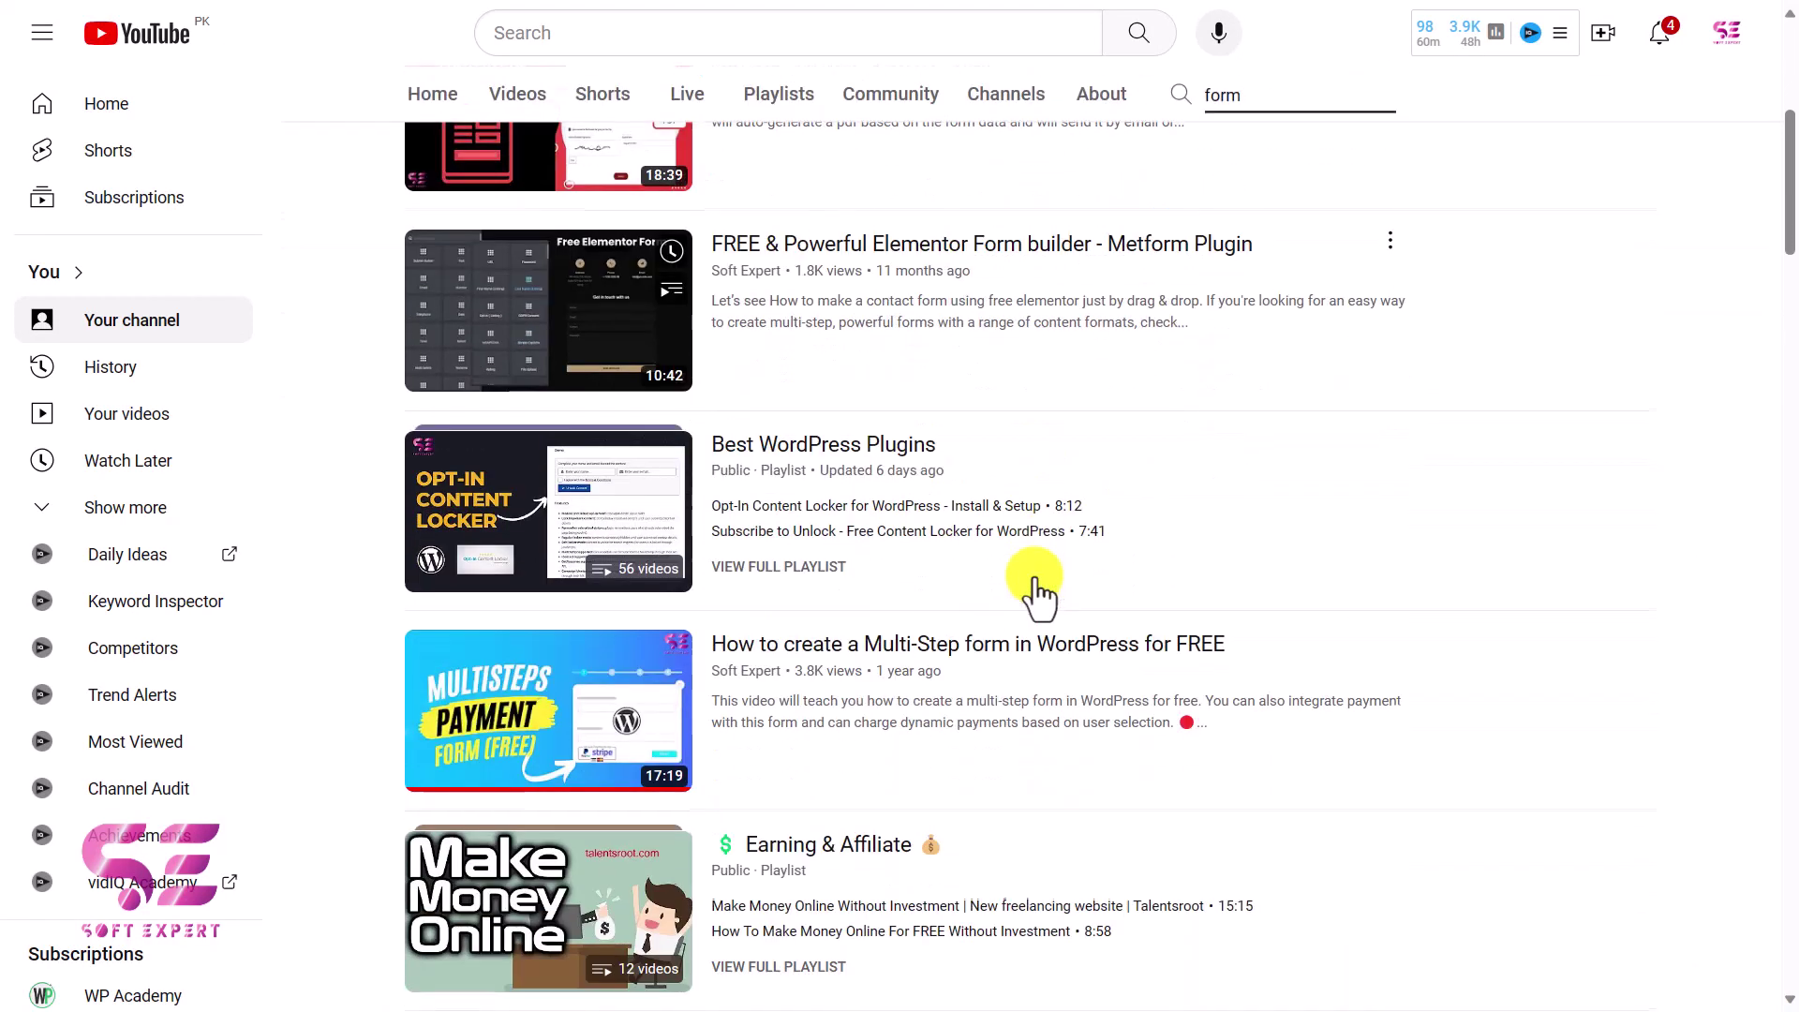
pyautogui.scroll(-1, 951, 726)
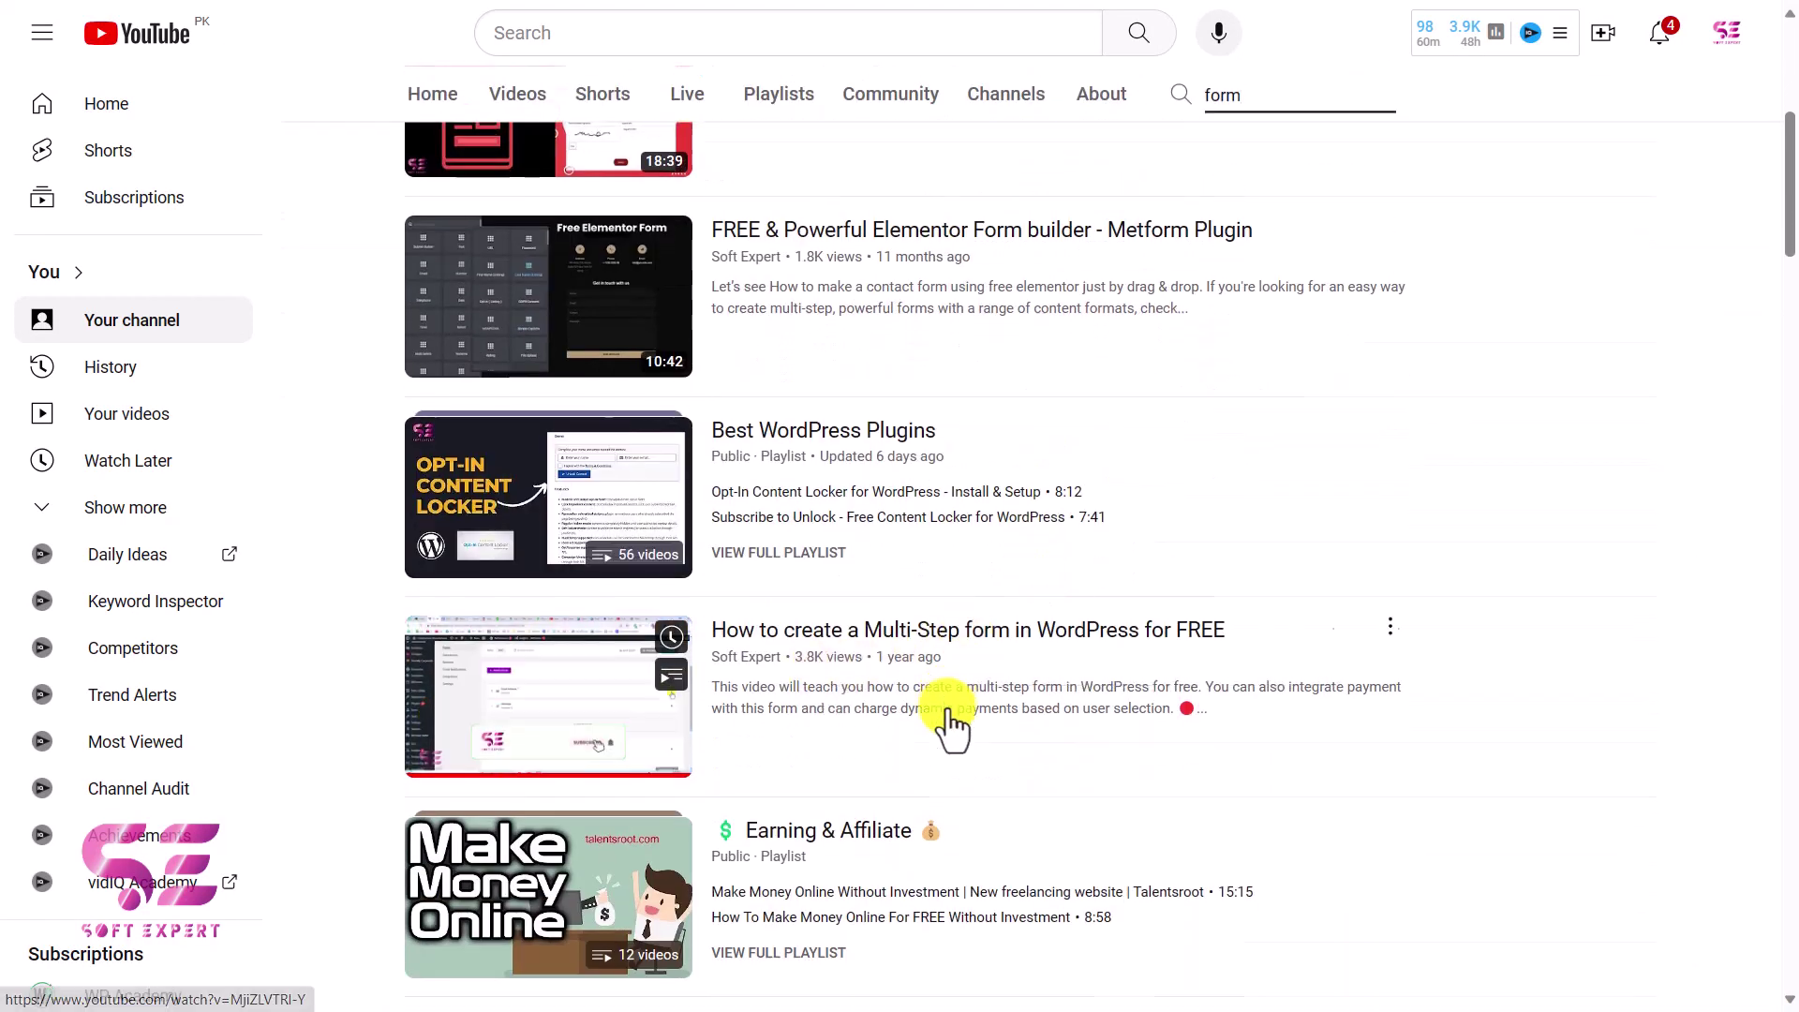
pyautogui.scroll(-8, 951, 726)
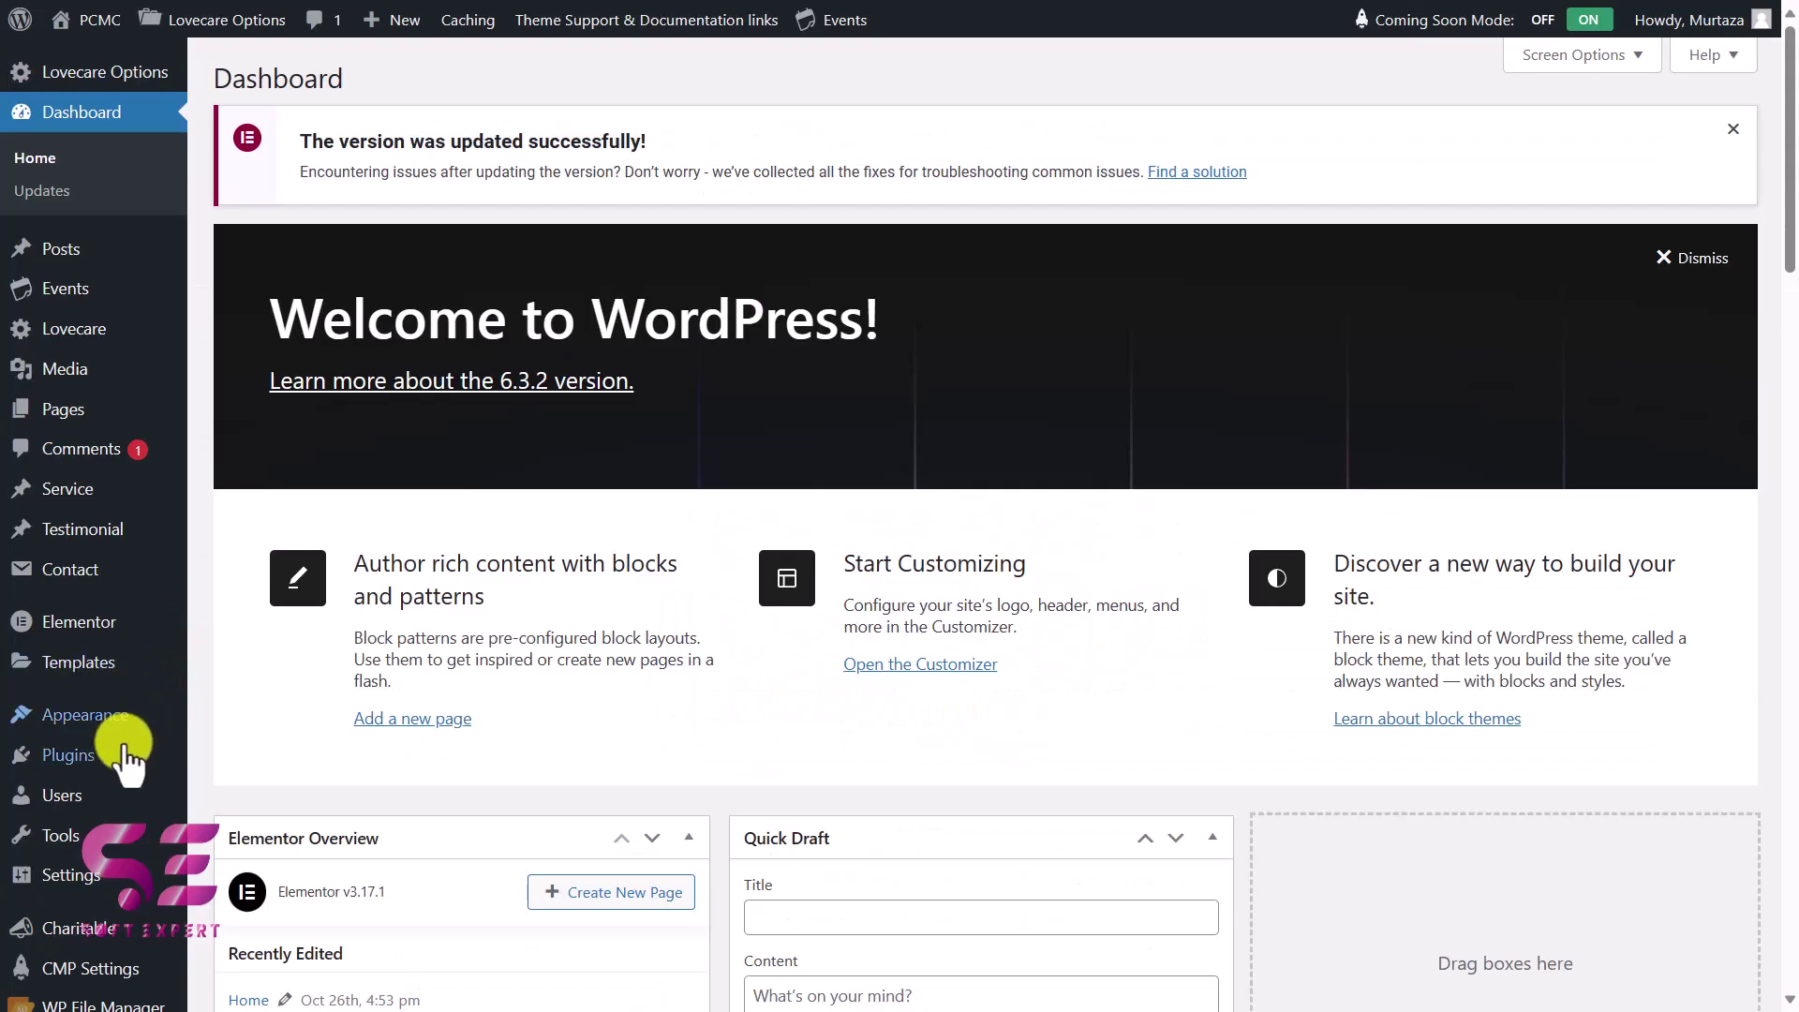
# Search Plugins > Add New for 'forminator'.
pyautogui.moveTo(123, 754)
pyautogui.click(253, 785)
pyautogui.click(1477, 145)
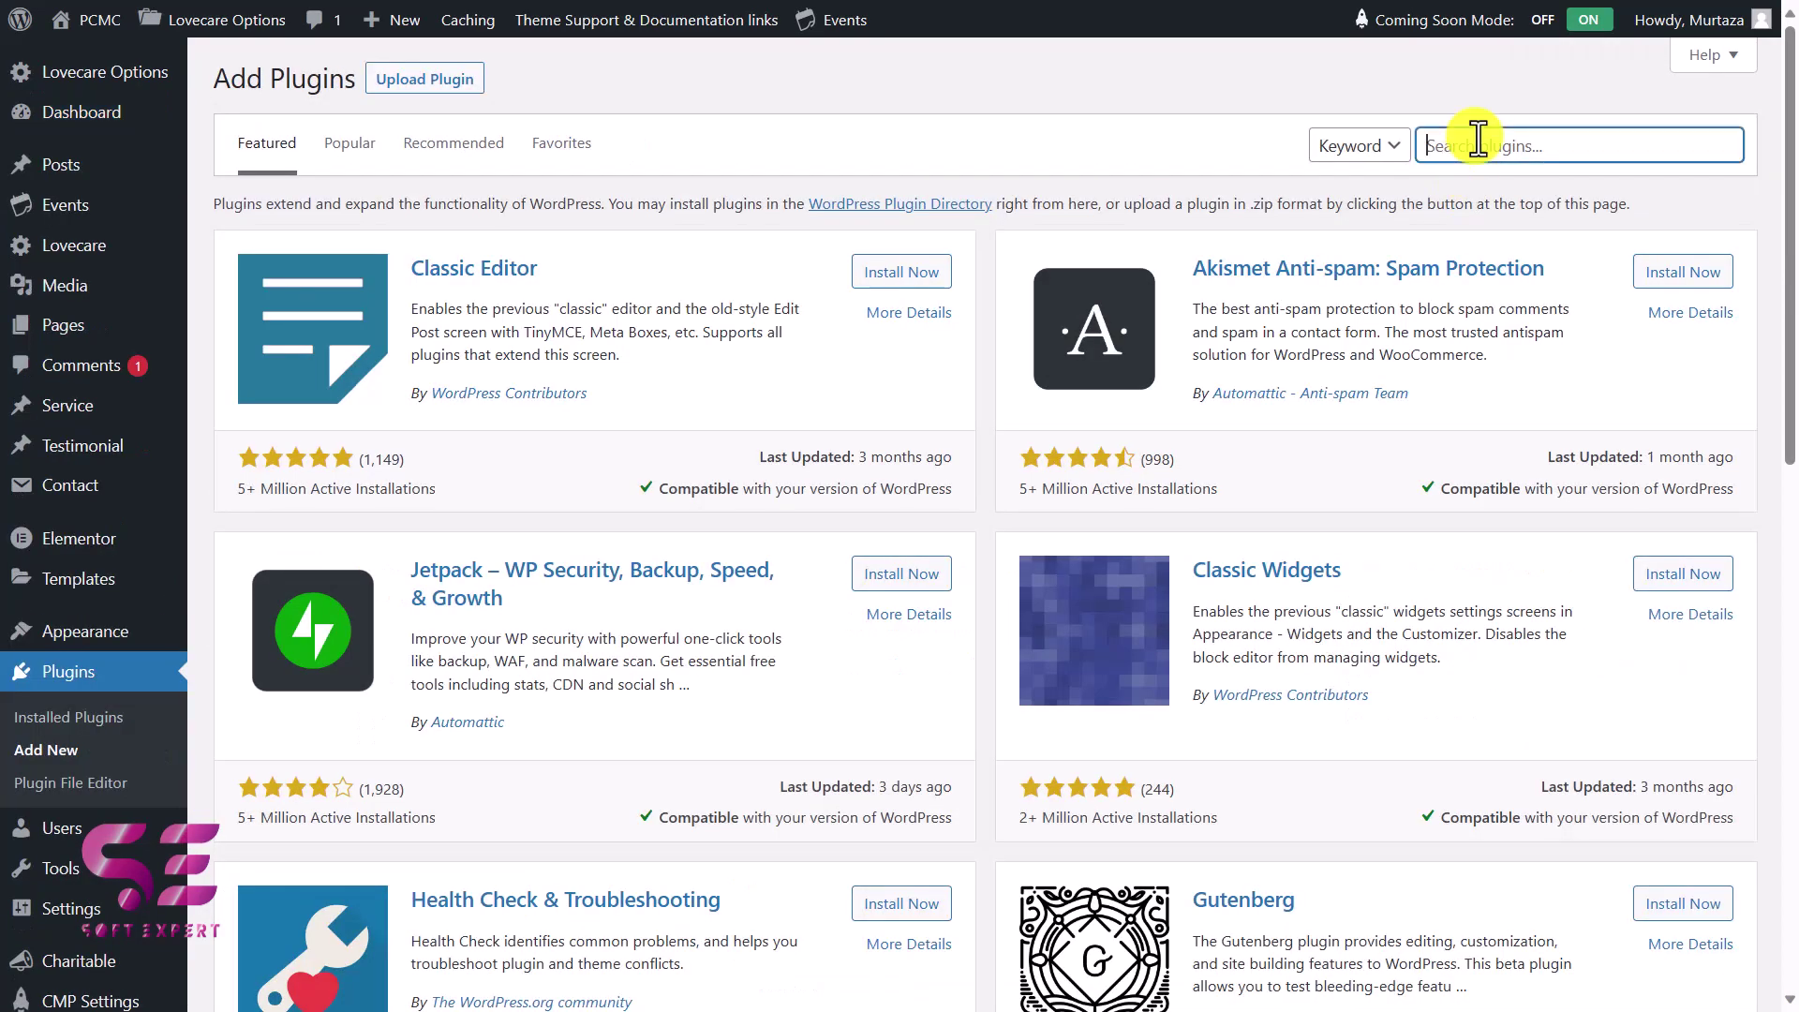
pyautogui.write('f')
pyautogui.write('orminator')
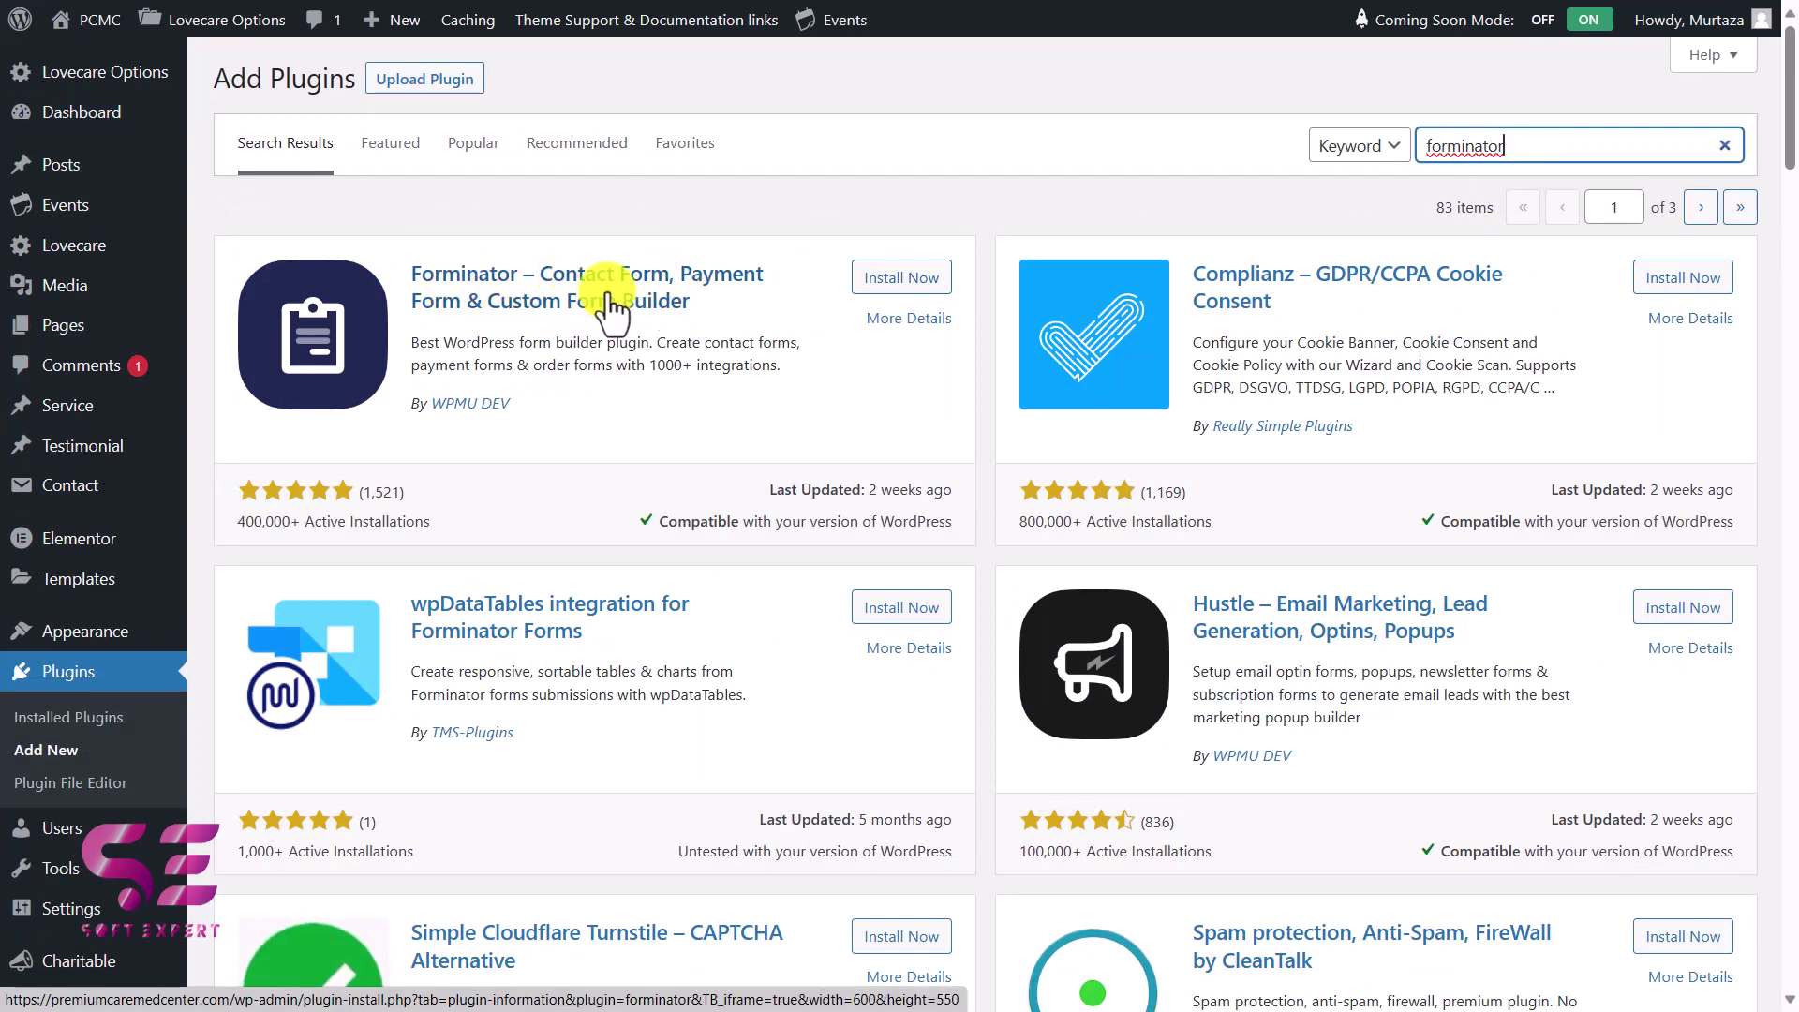
# Install and activate the Forminator plugin.
pyautogui.click(878, 279)
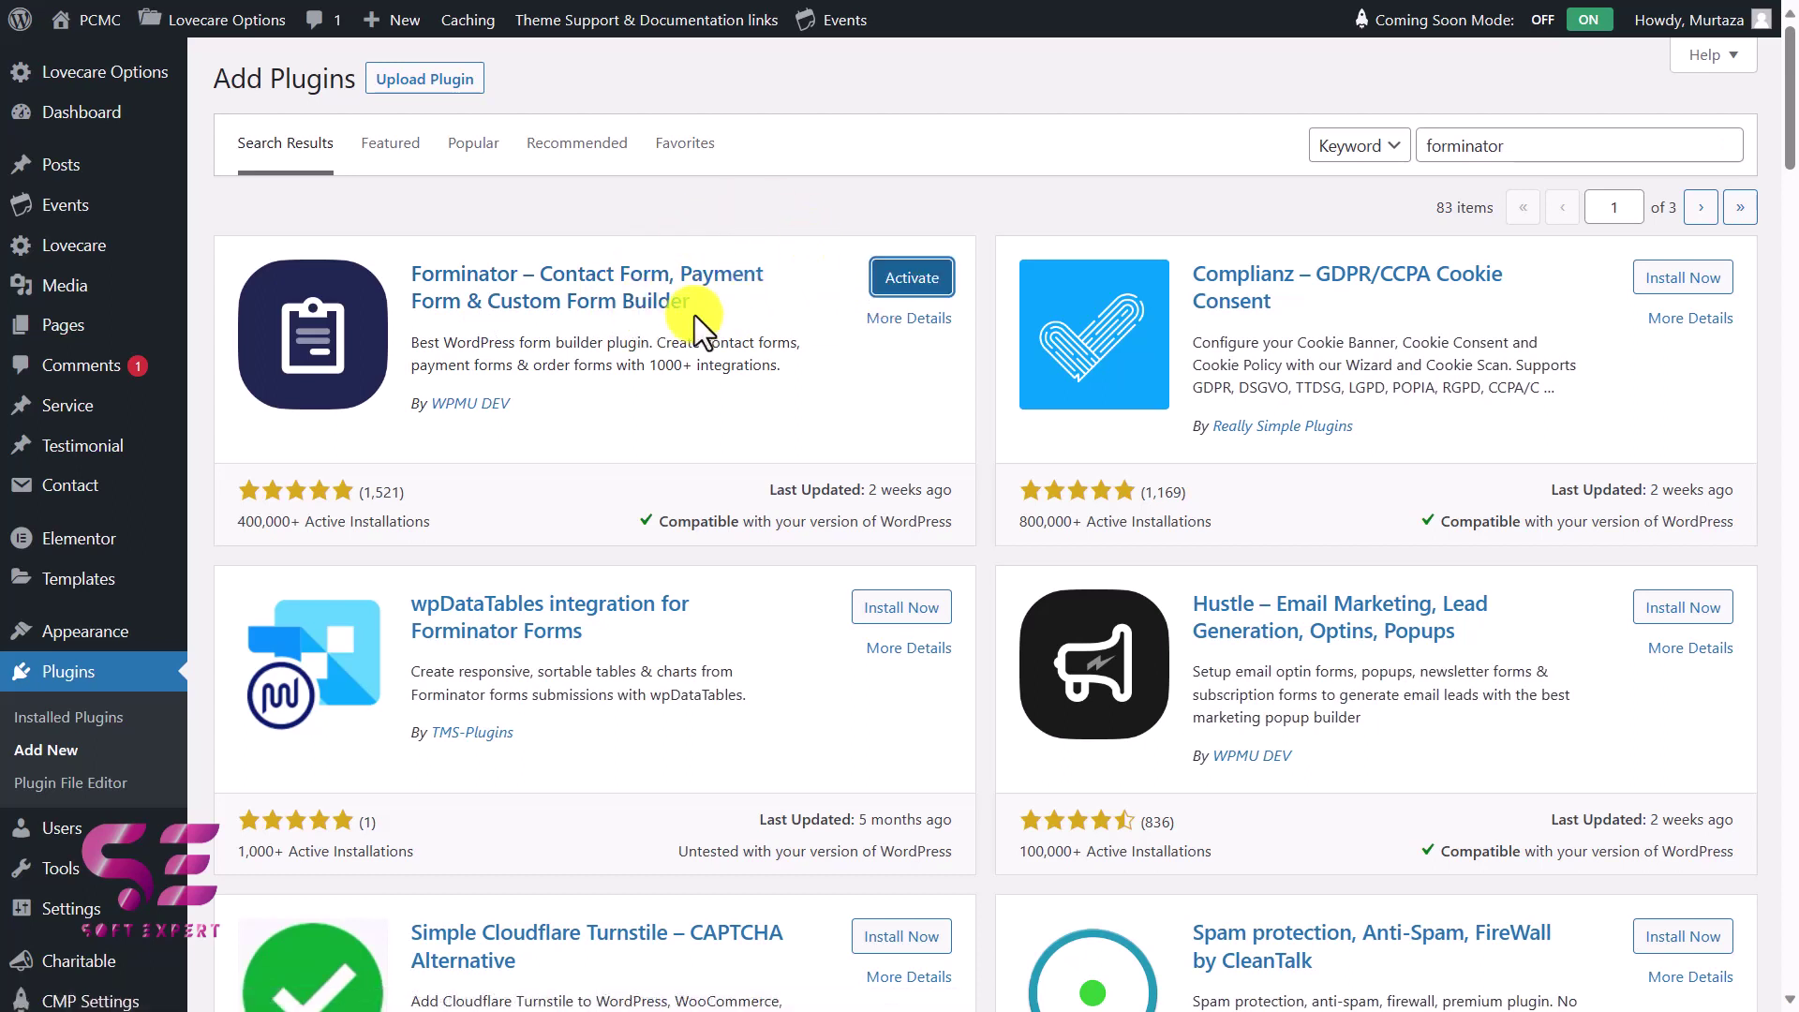
pyautogui.click(911, 296)
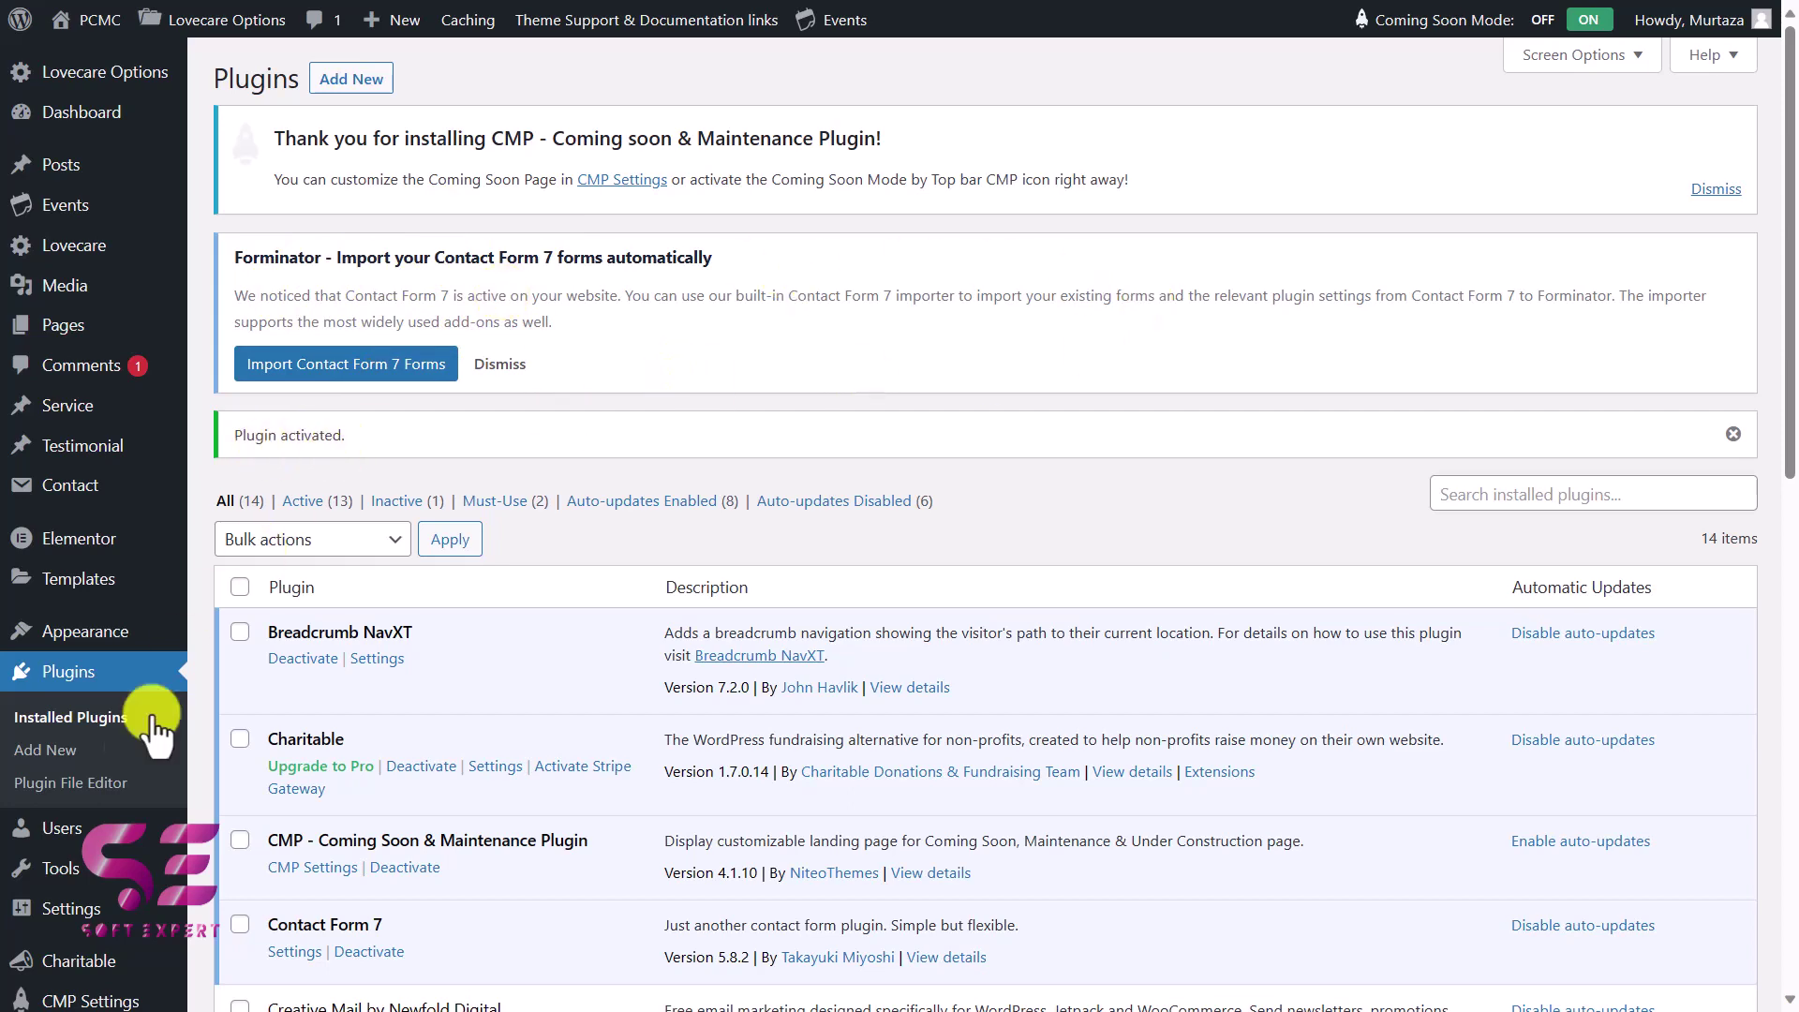
pyautogui.scroll(-3, 80, 843)
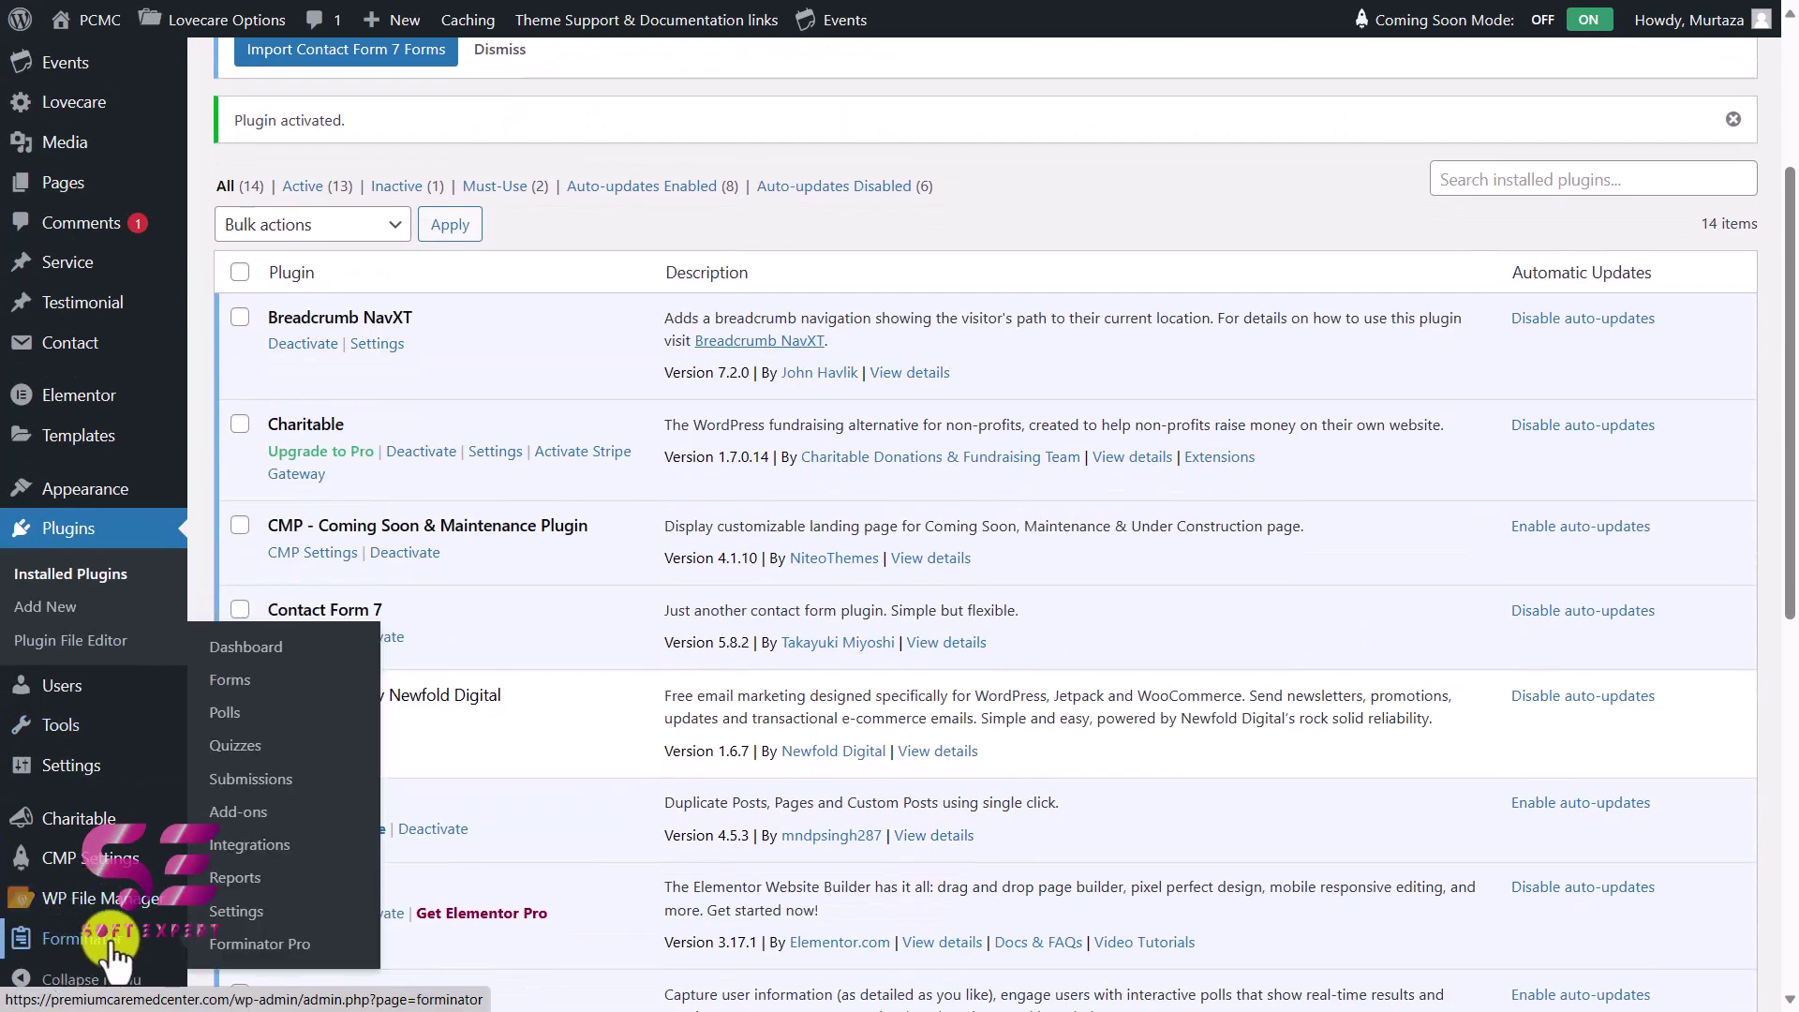
# Open the Forminator dashboard and look over its modules.
pyautogui.click(114, 944)
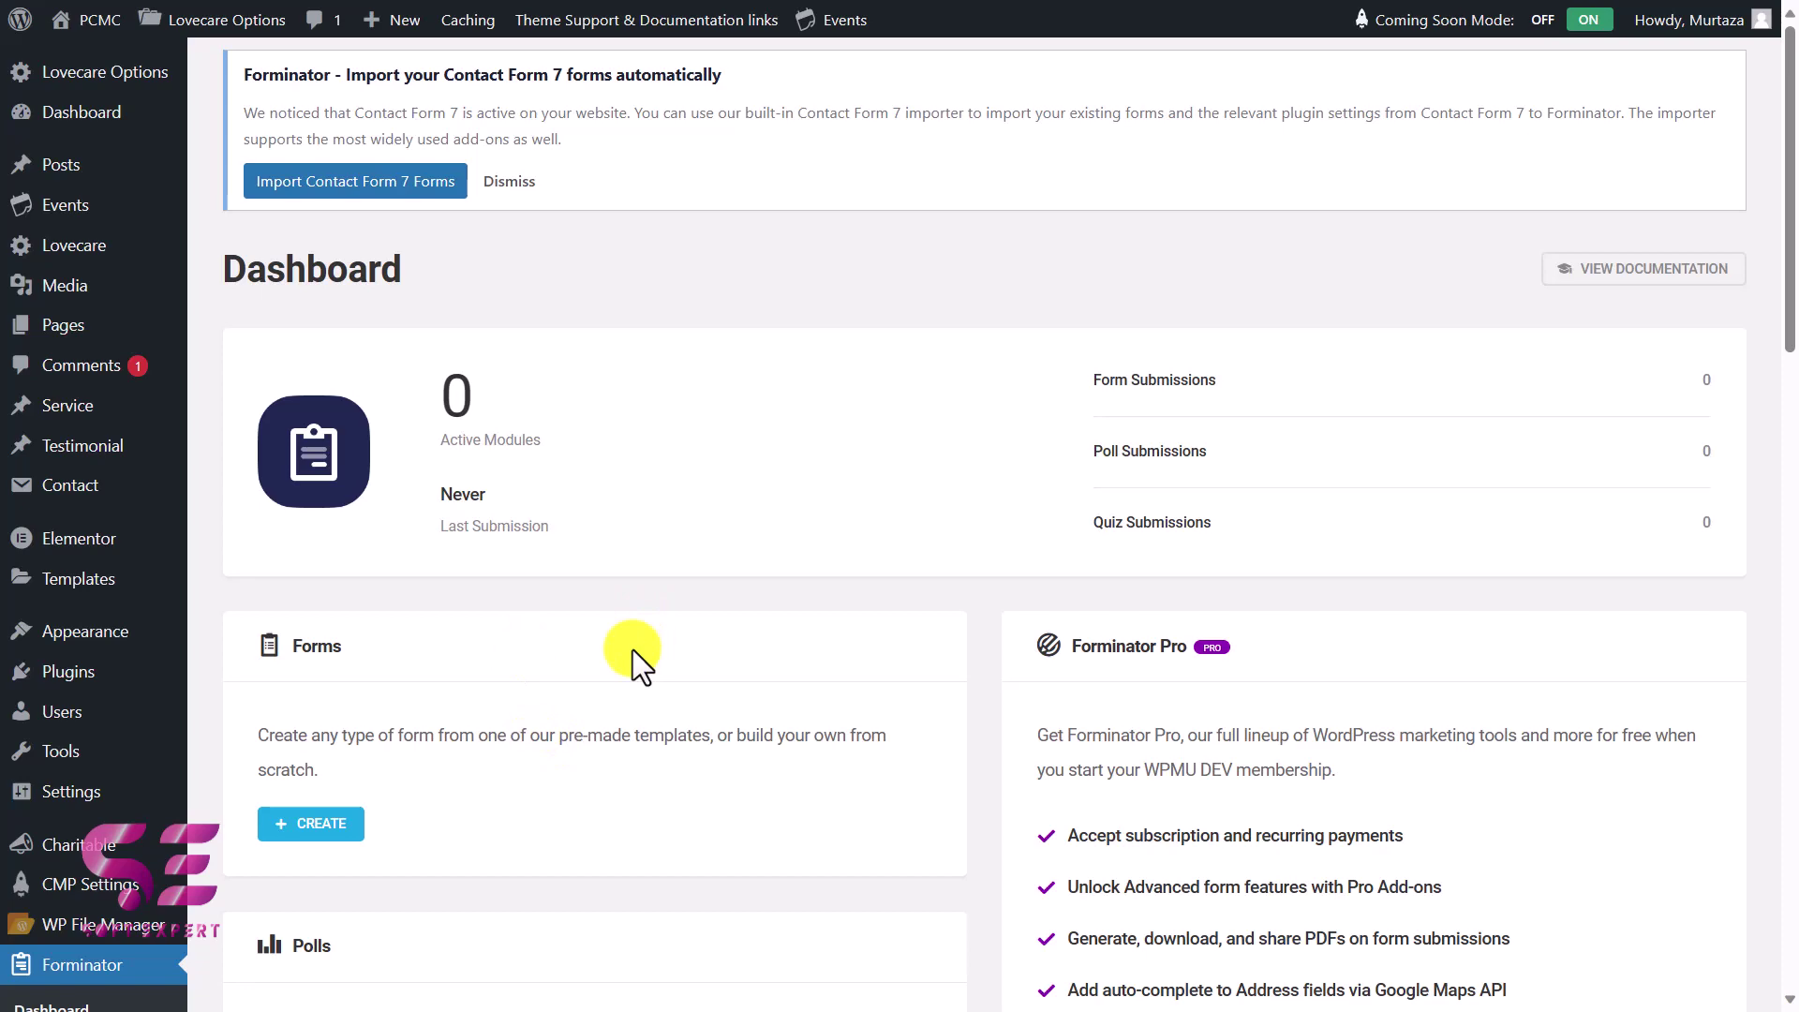
pyautogui.scroll(-2, 633, 649)
pyautogui.scroll(-2, 623, 656)
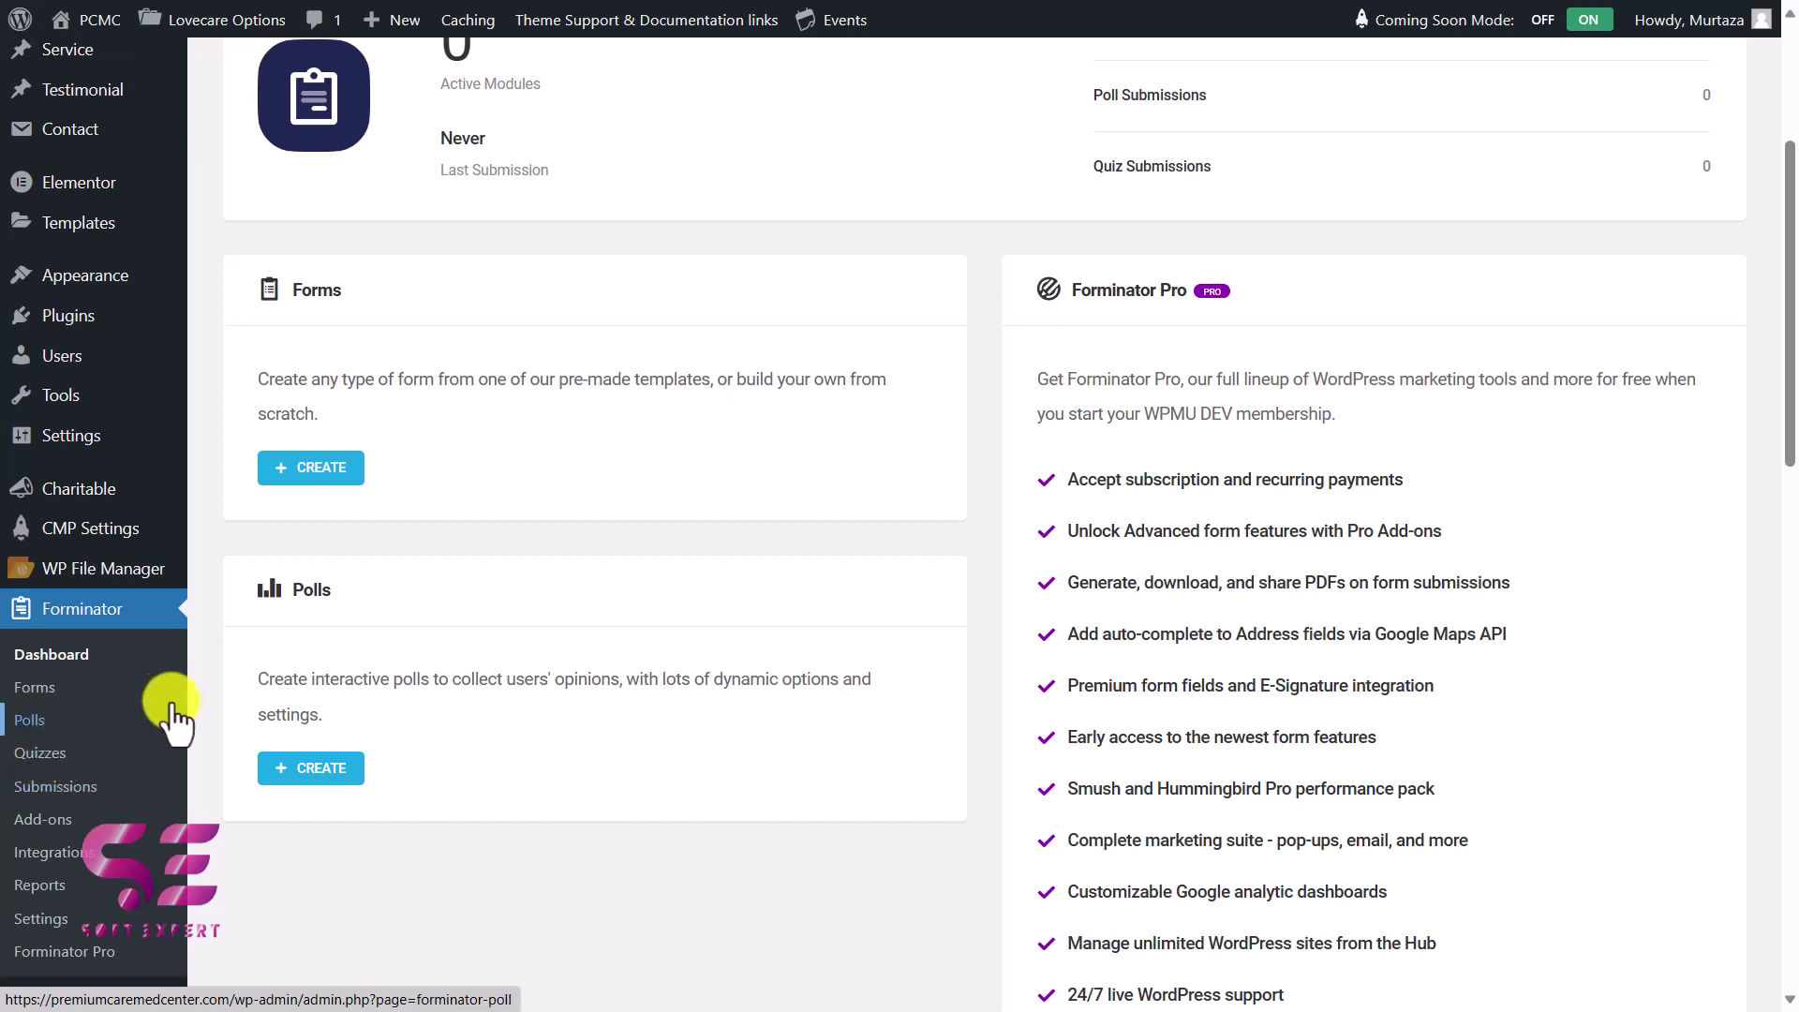
pyautogui.scroll(1, 312, 626)
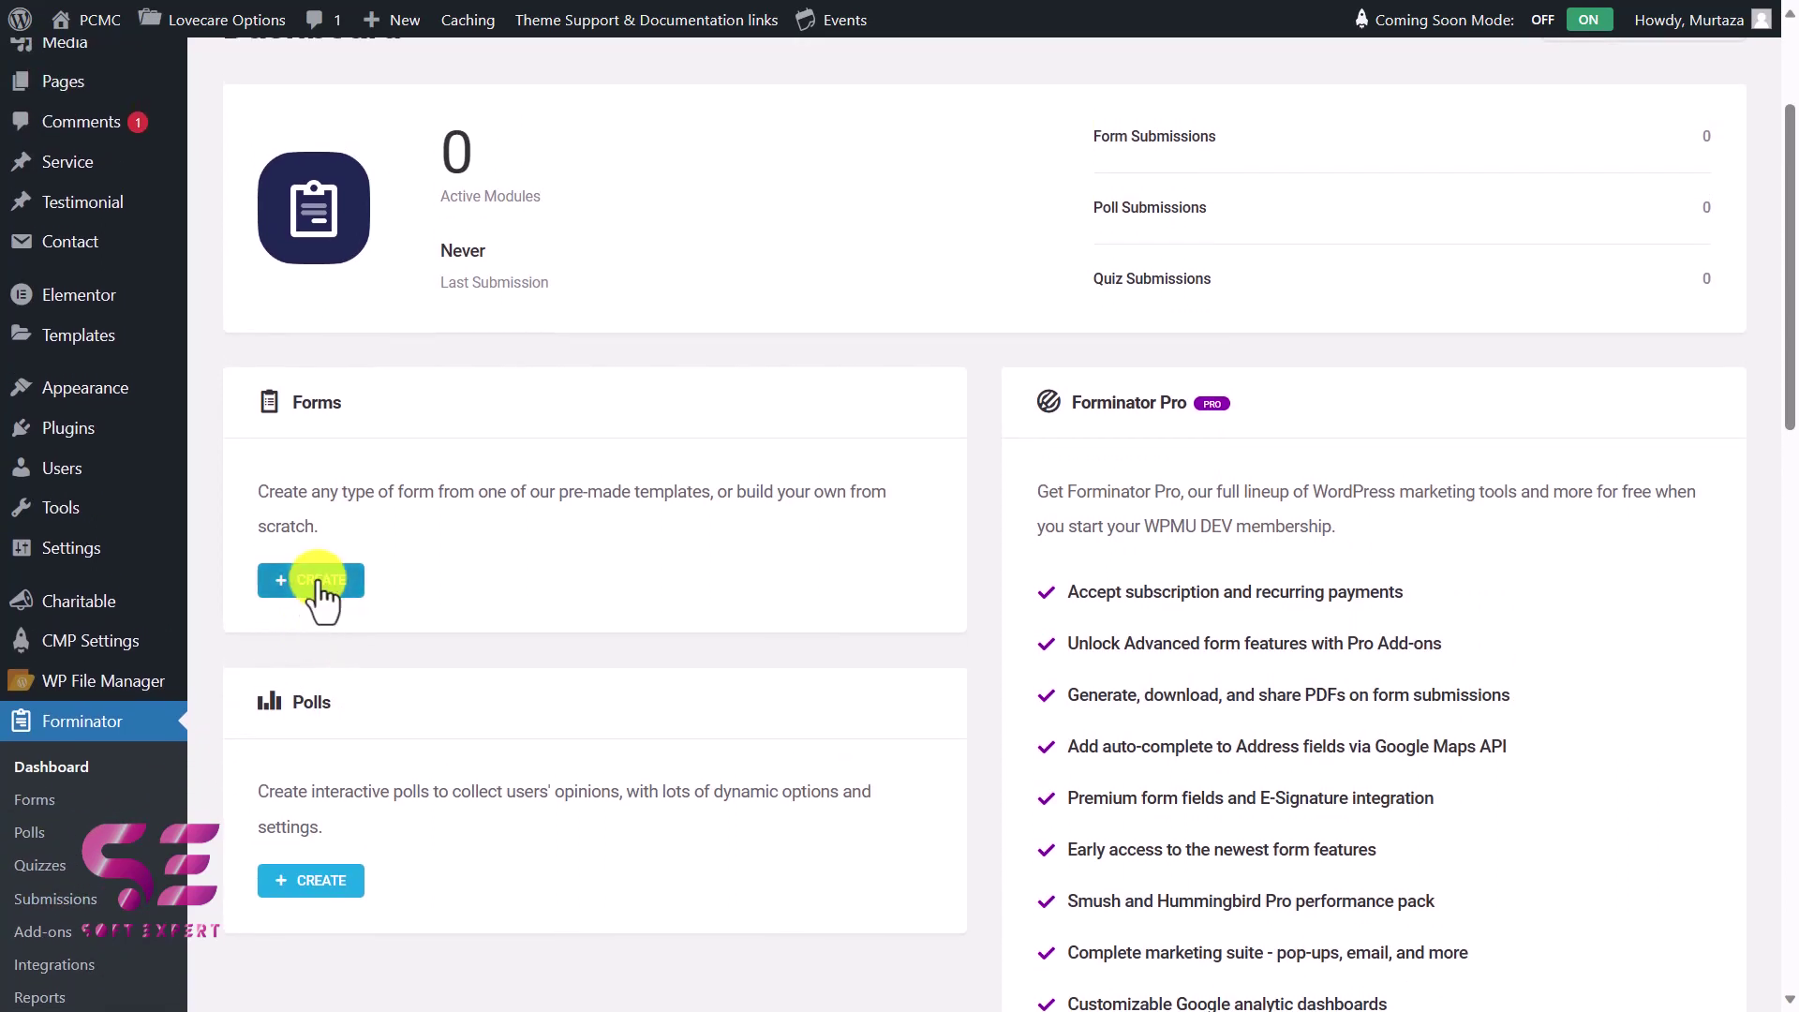
# Create a blank form named 'Appointment Form'.
pyautogui.click(309, 574)
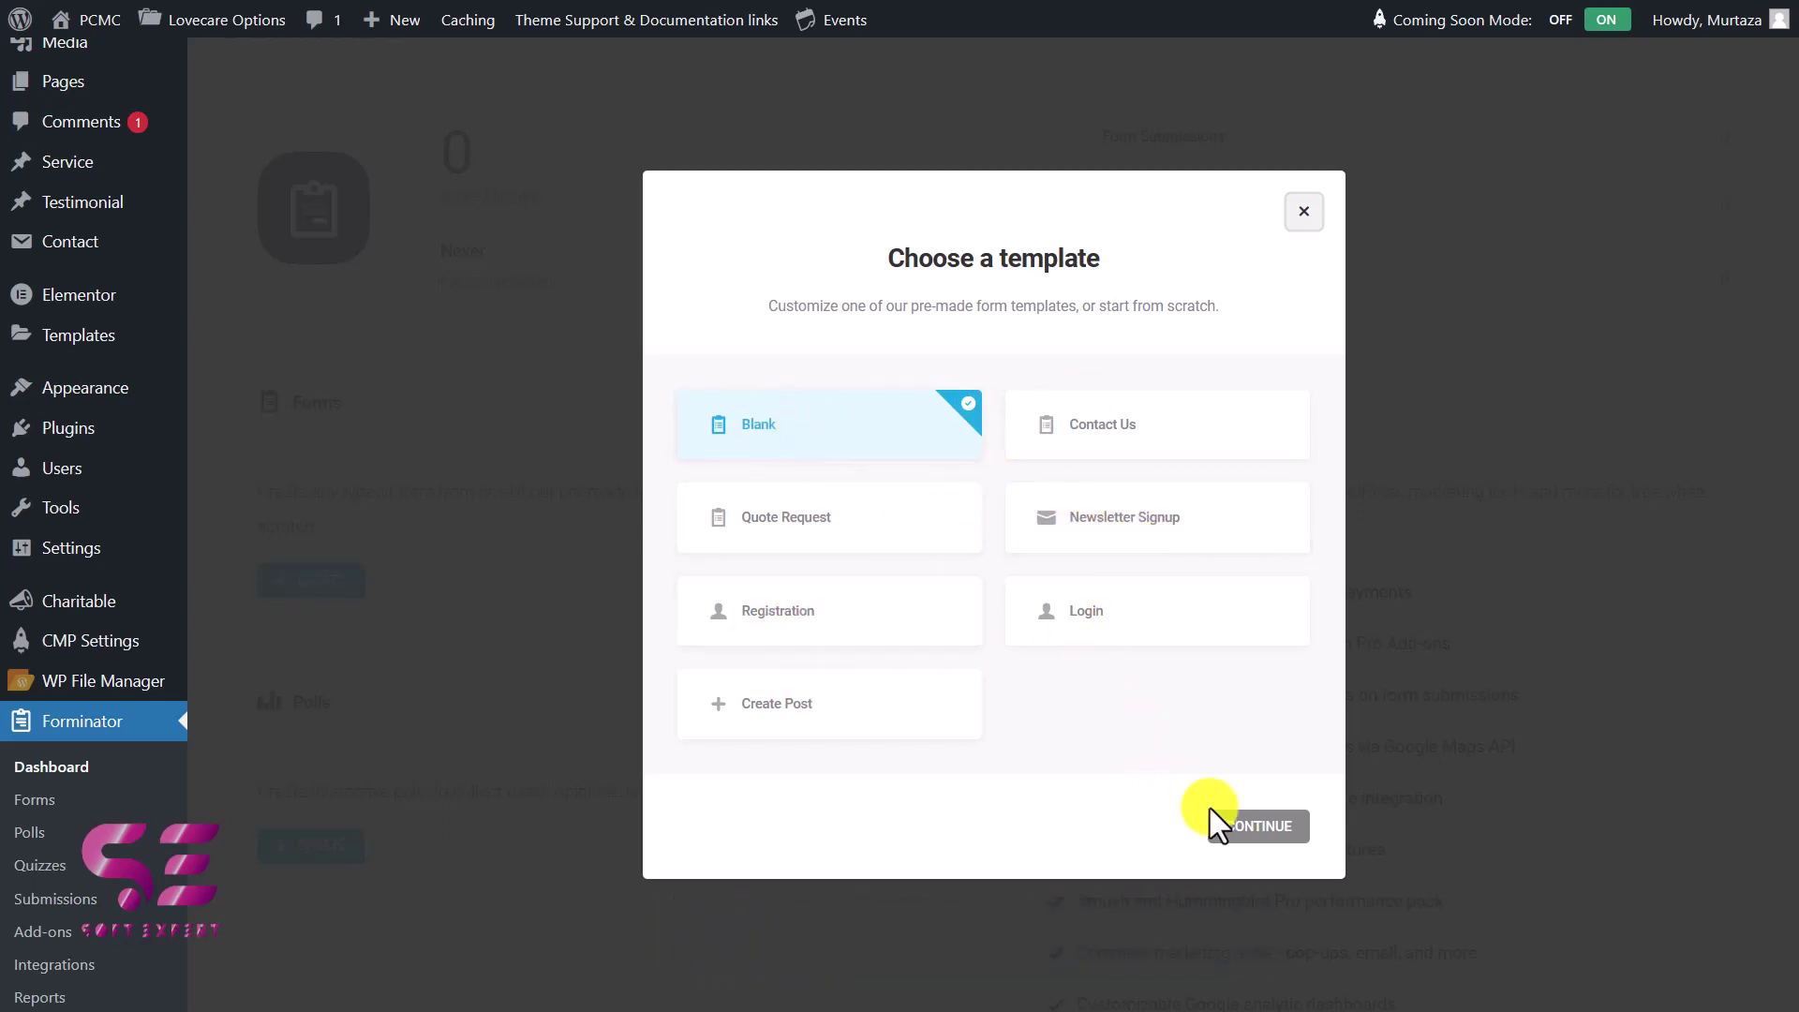
pyautogui.click(1232, 832)
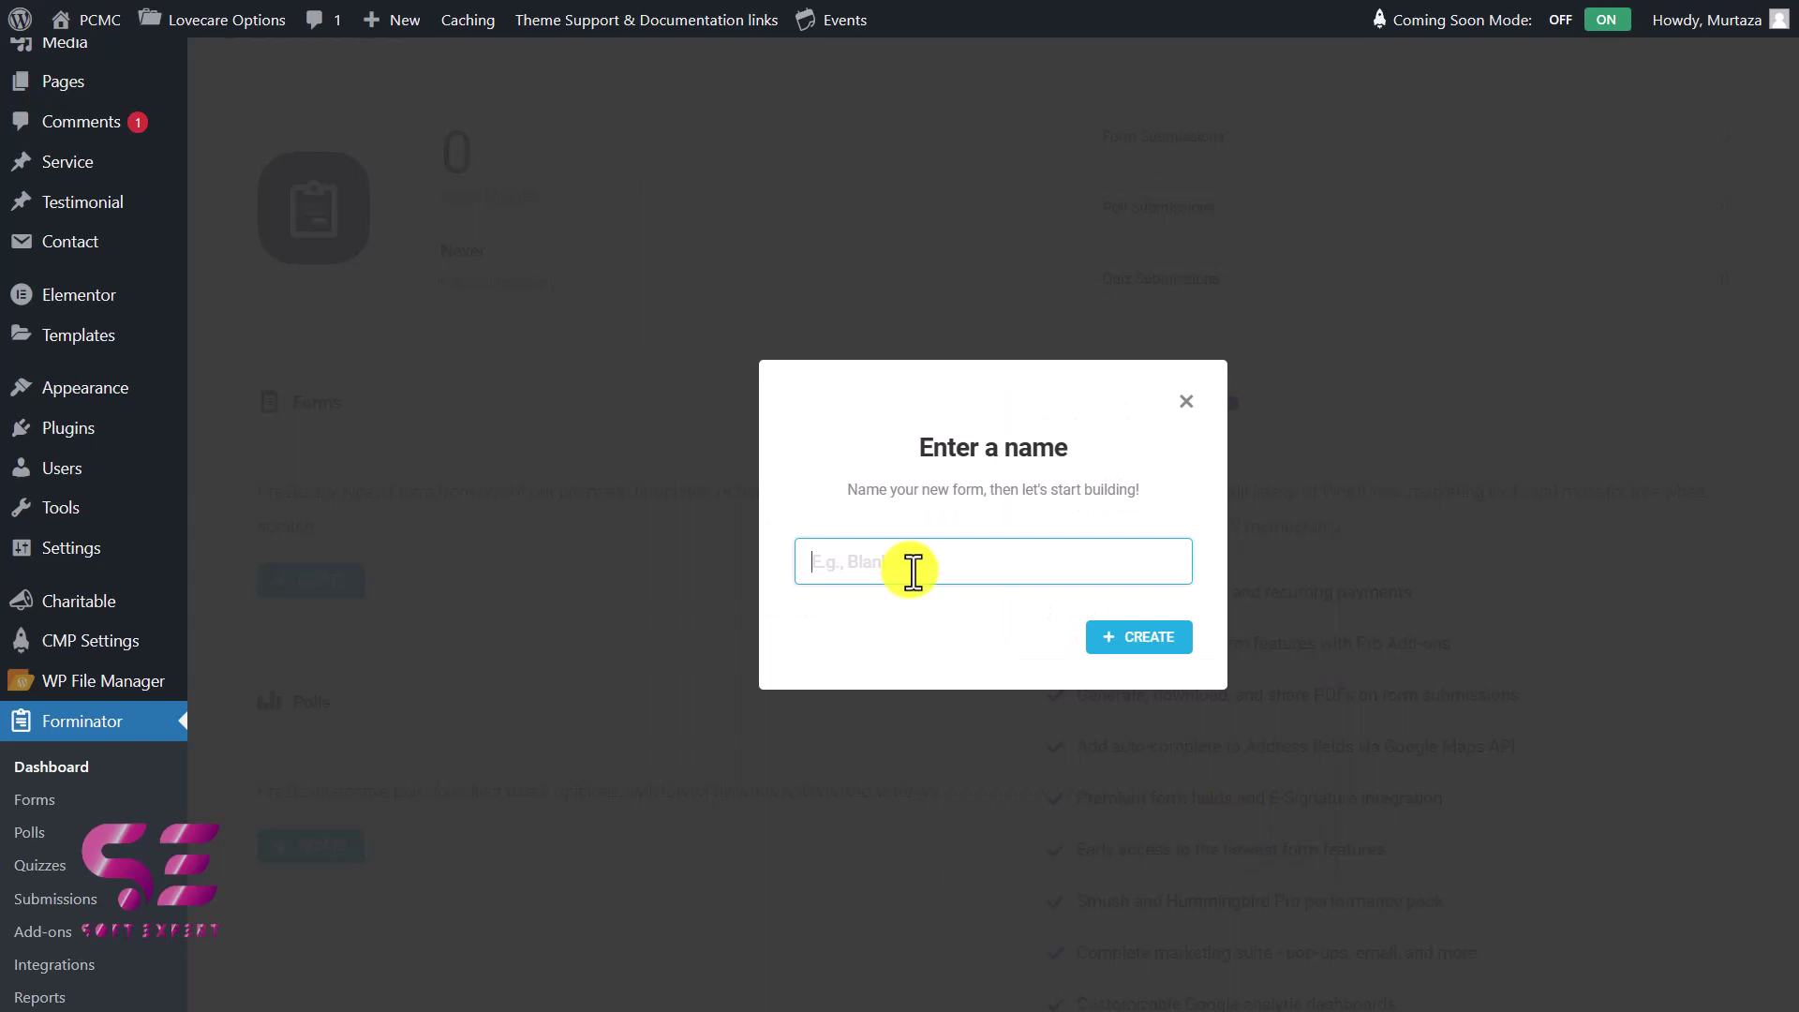
pyautogui.write('Appointment Form')
pyautogui.click(1138, 635)
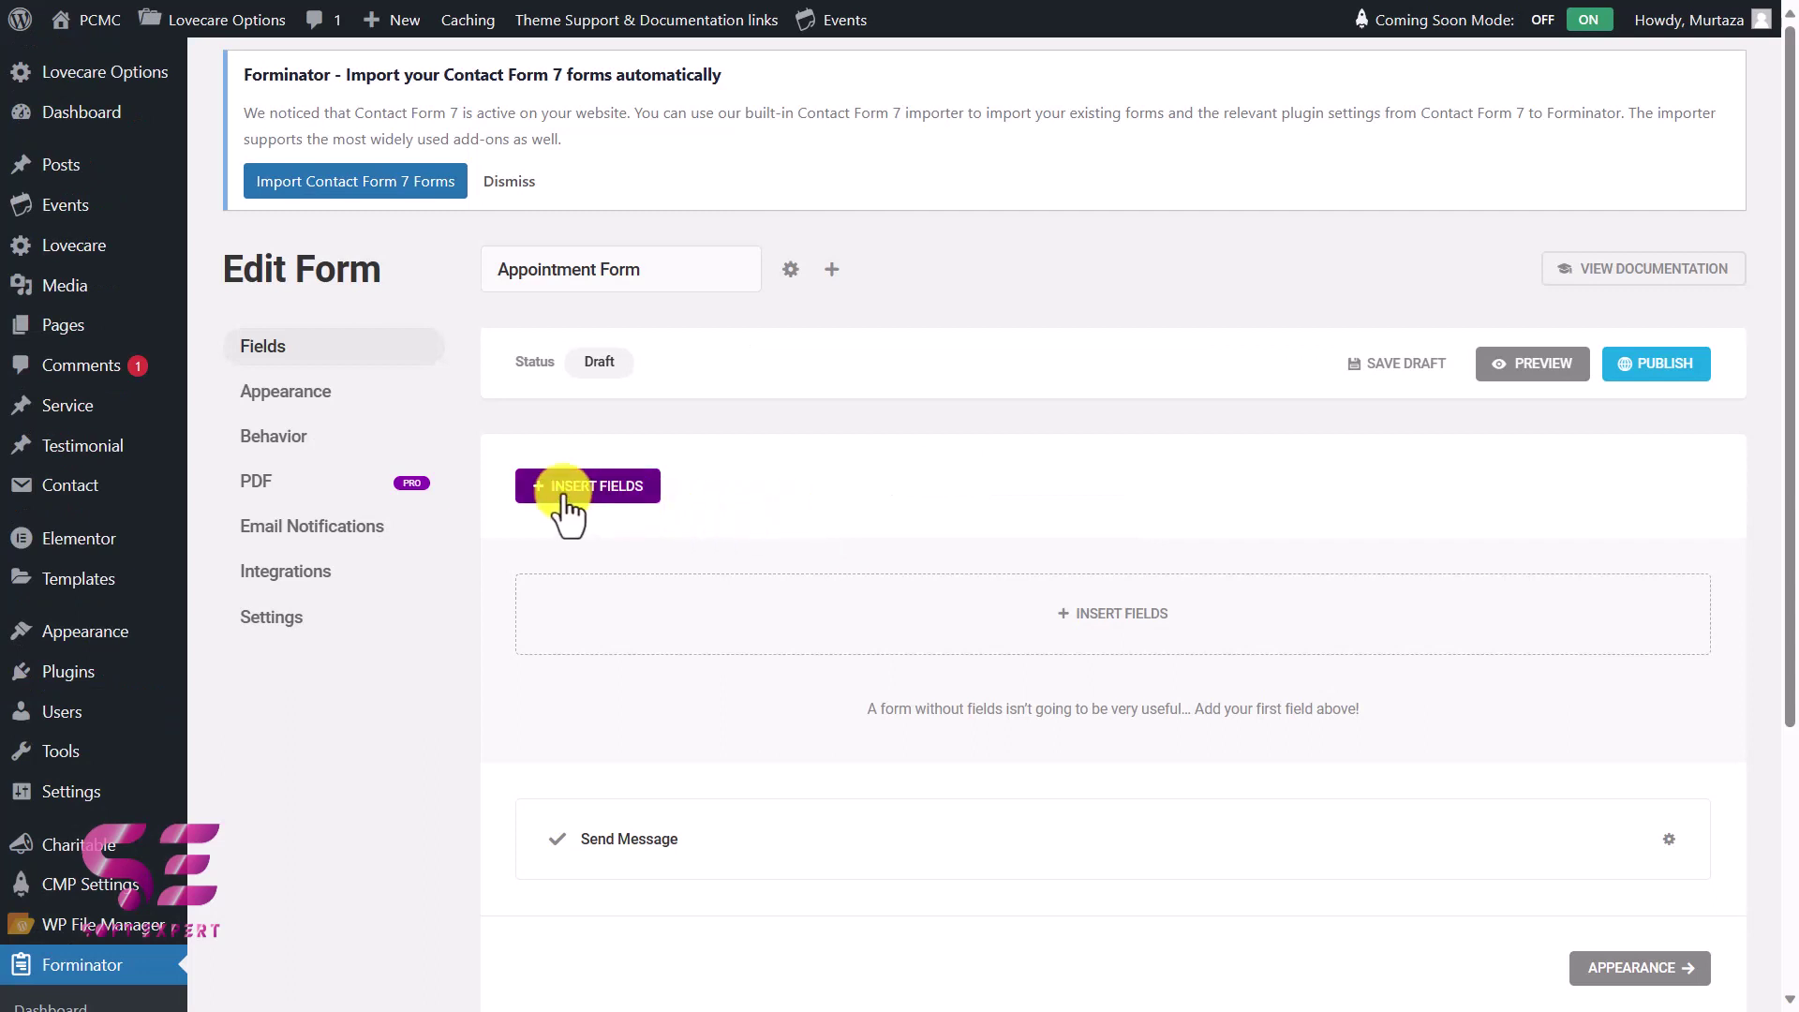
pyautogui.click(1063, 621)
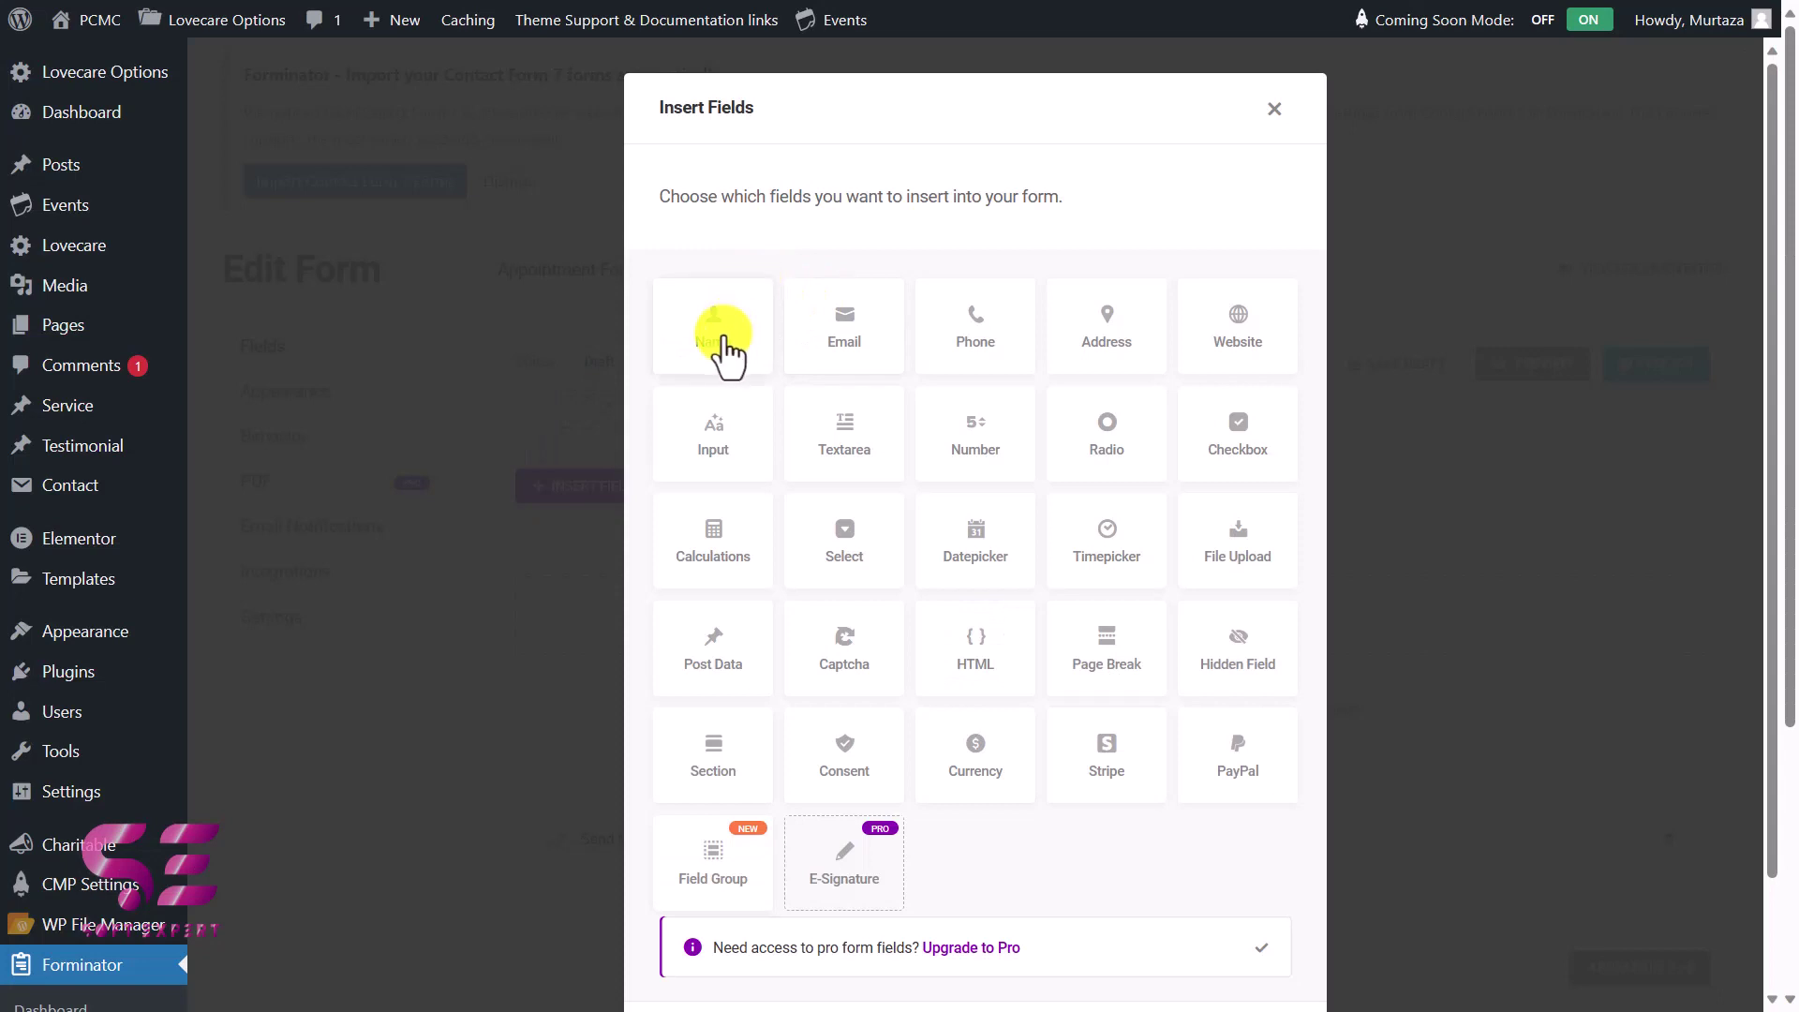
# Tick the Email and Datepicker tiles alongside Name and Phone and insert all four fields.
pyautogui.scroll(-2, 726, 354)
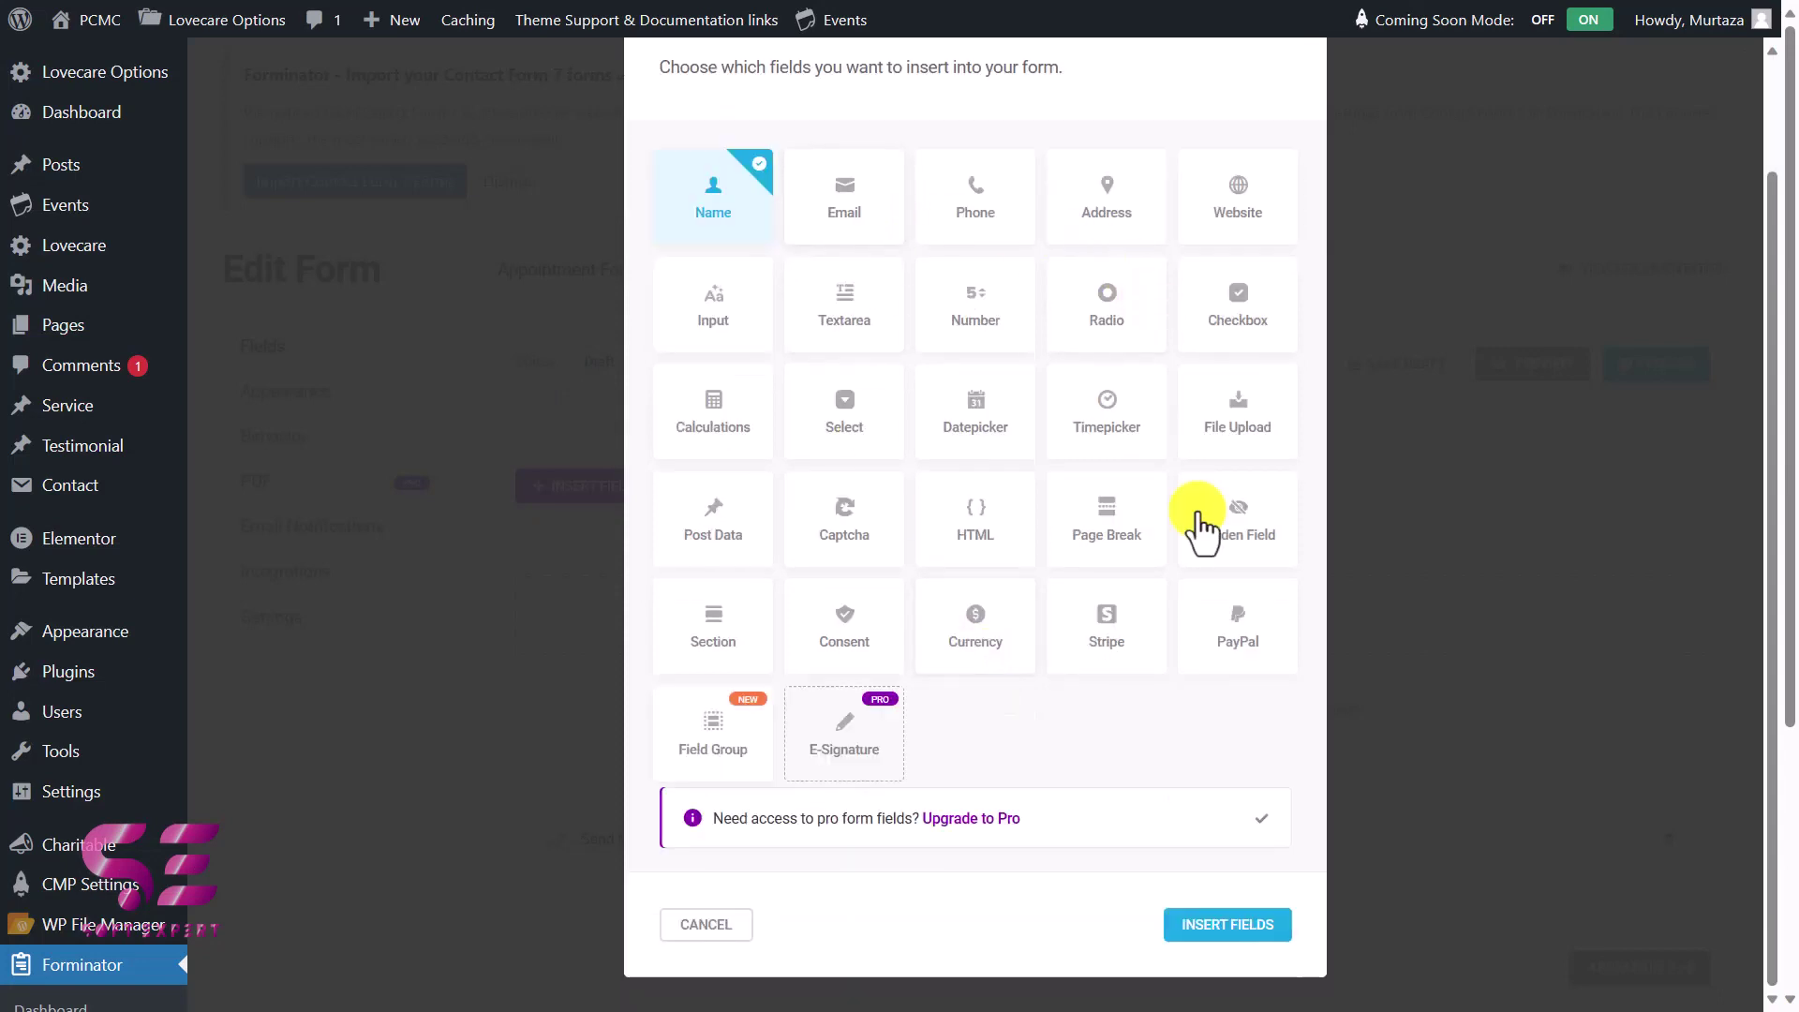
pyautogui.scroll(1, 915, 405)
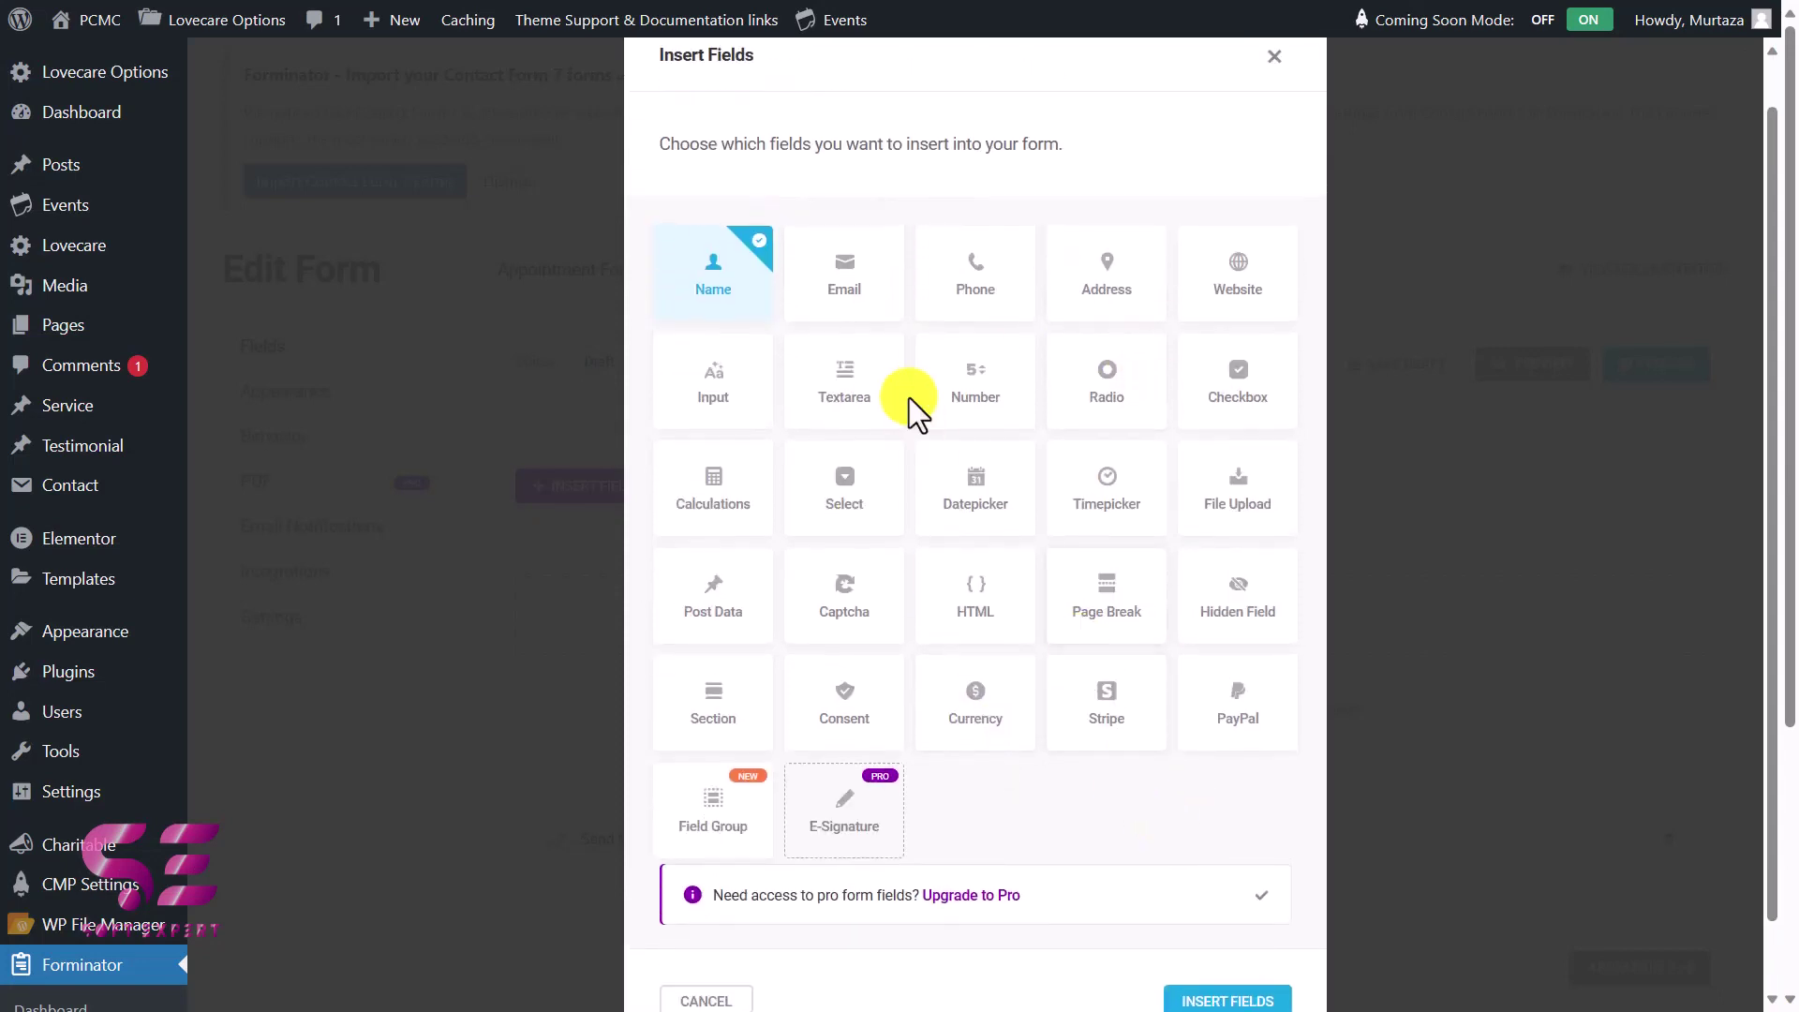
pyautogui.click(862, 292)
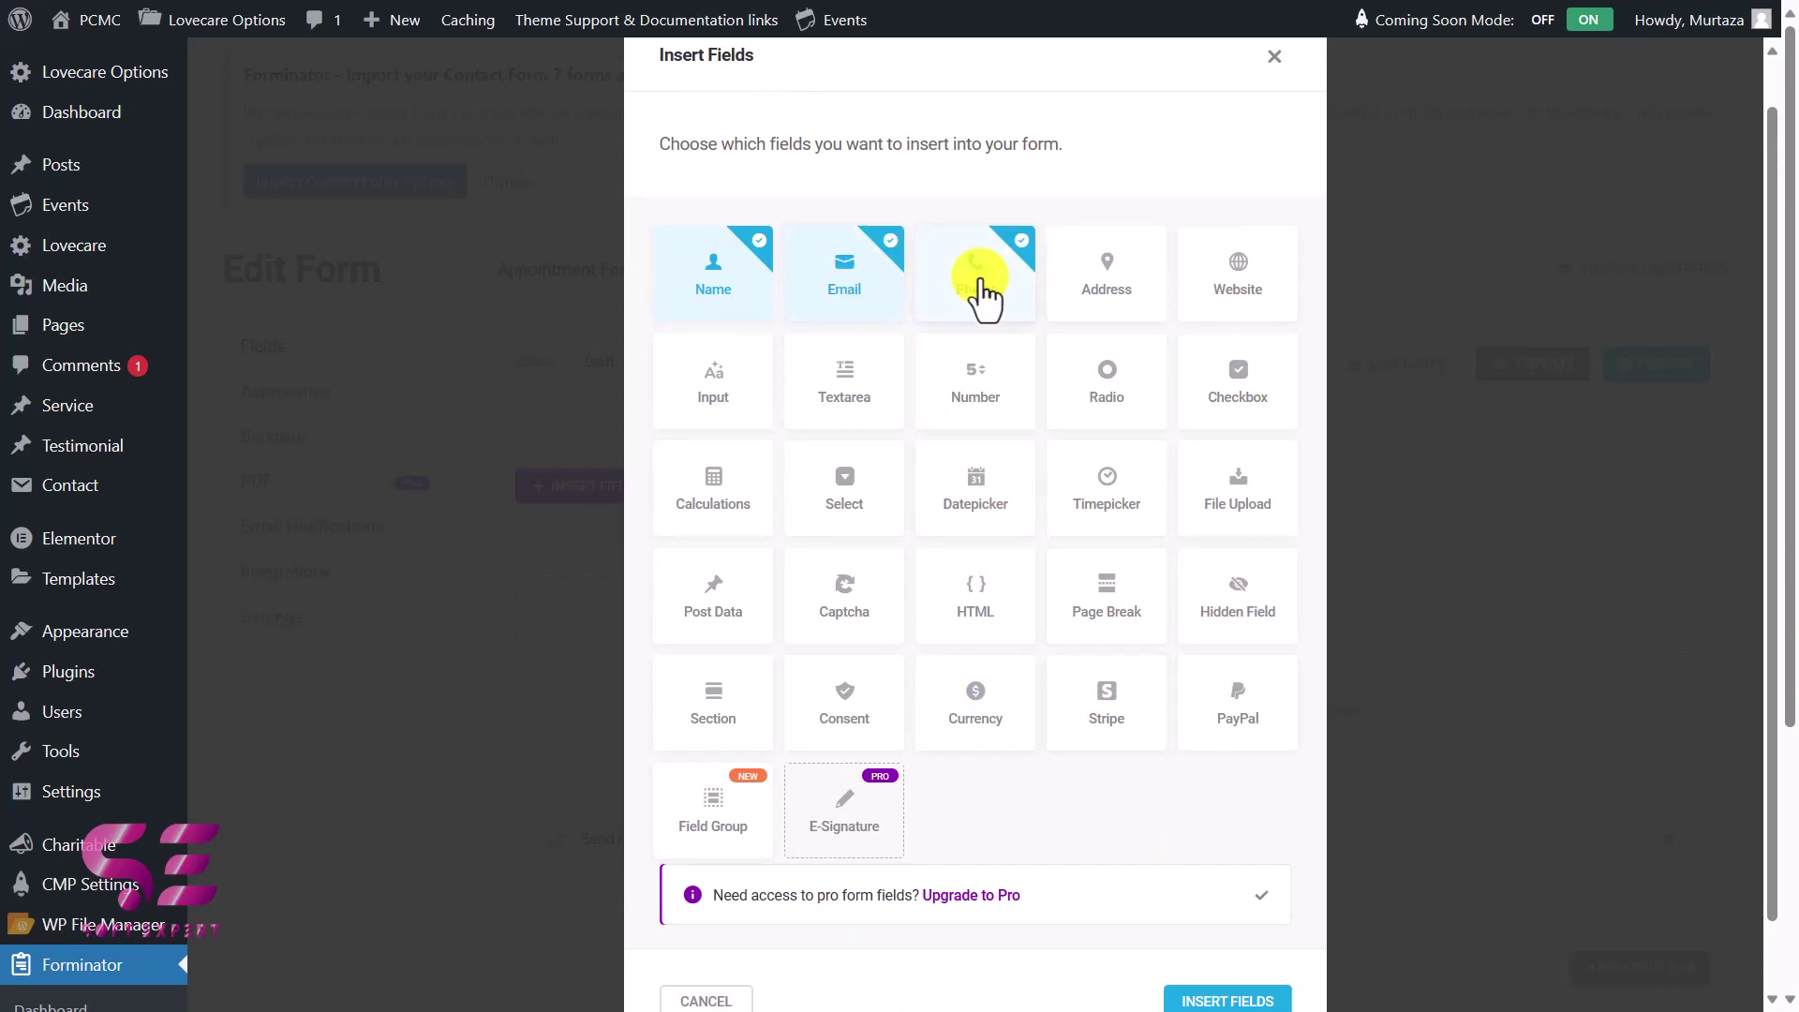
pyautogui.click(973, 501)
pyautogui.click(1227, 1001)
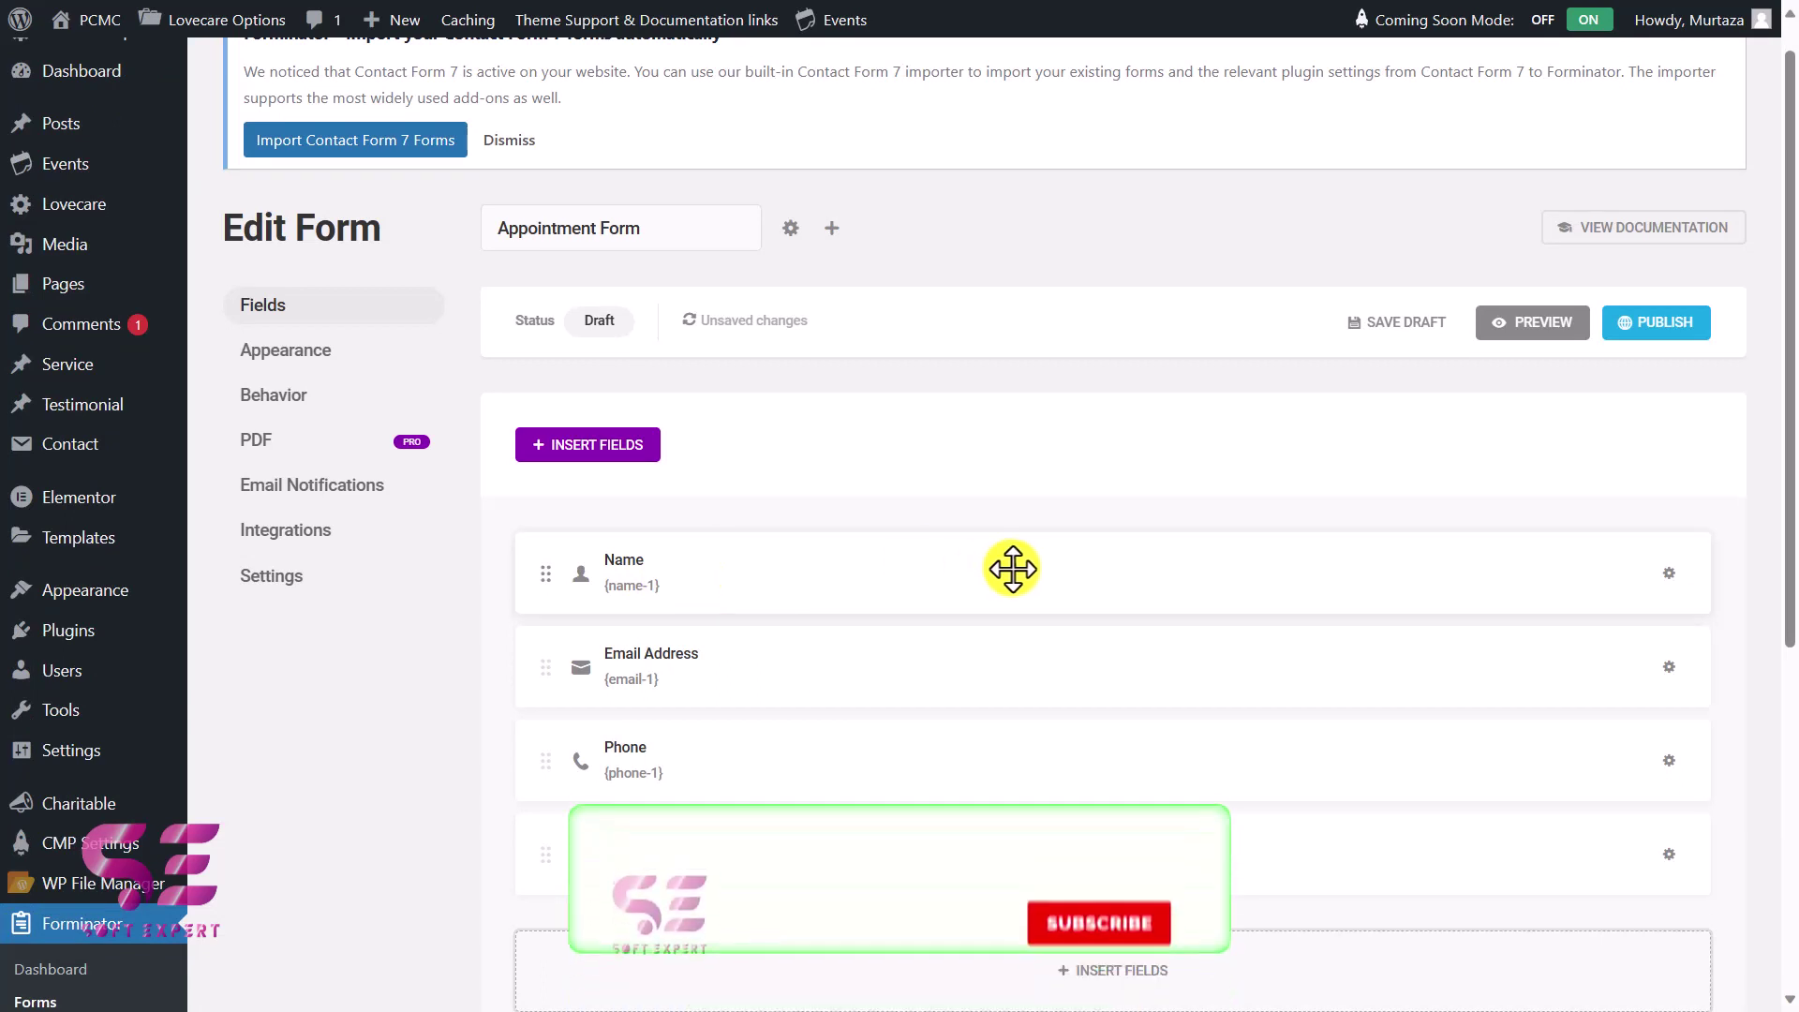
# Switch the Name field to multiple parts and turn off Prefix and Middle Name.
pyautogui.click(1671, 575)
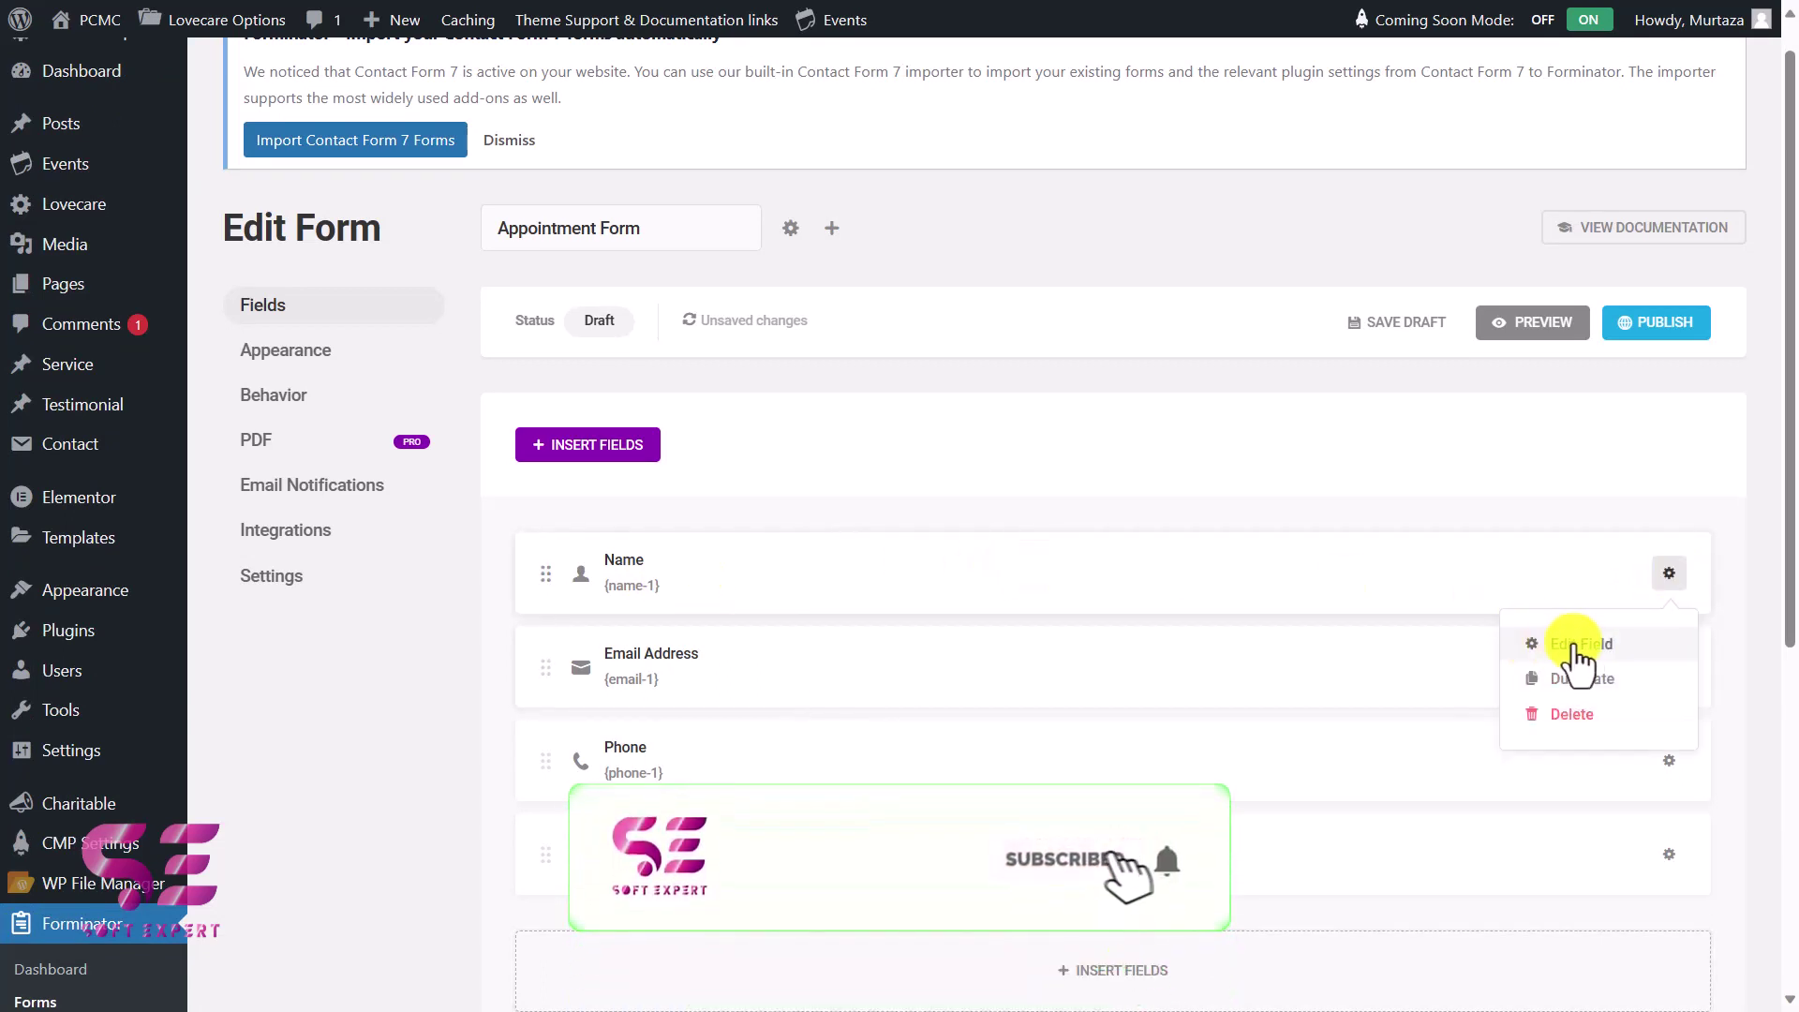
pyautogui.click(1583, 644)
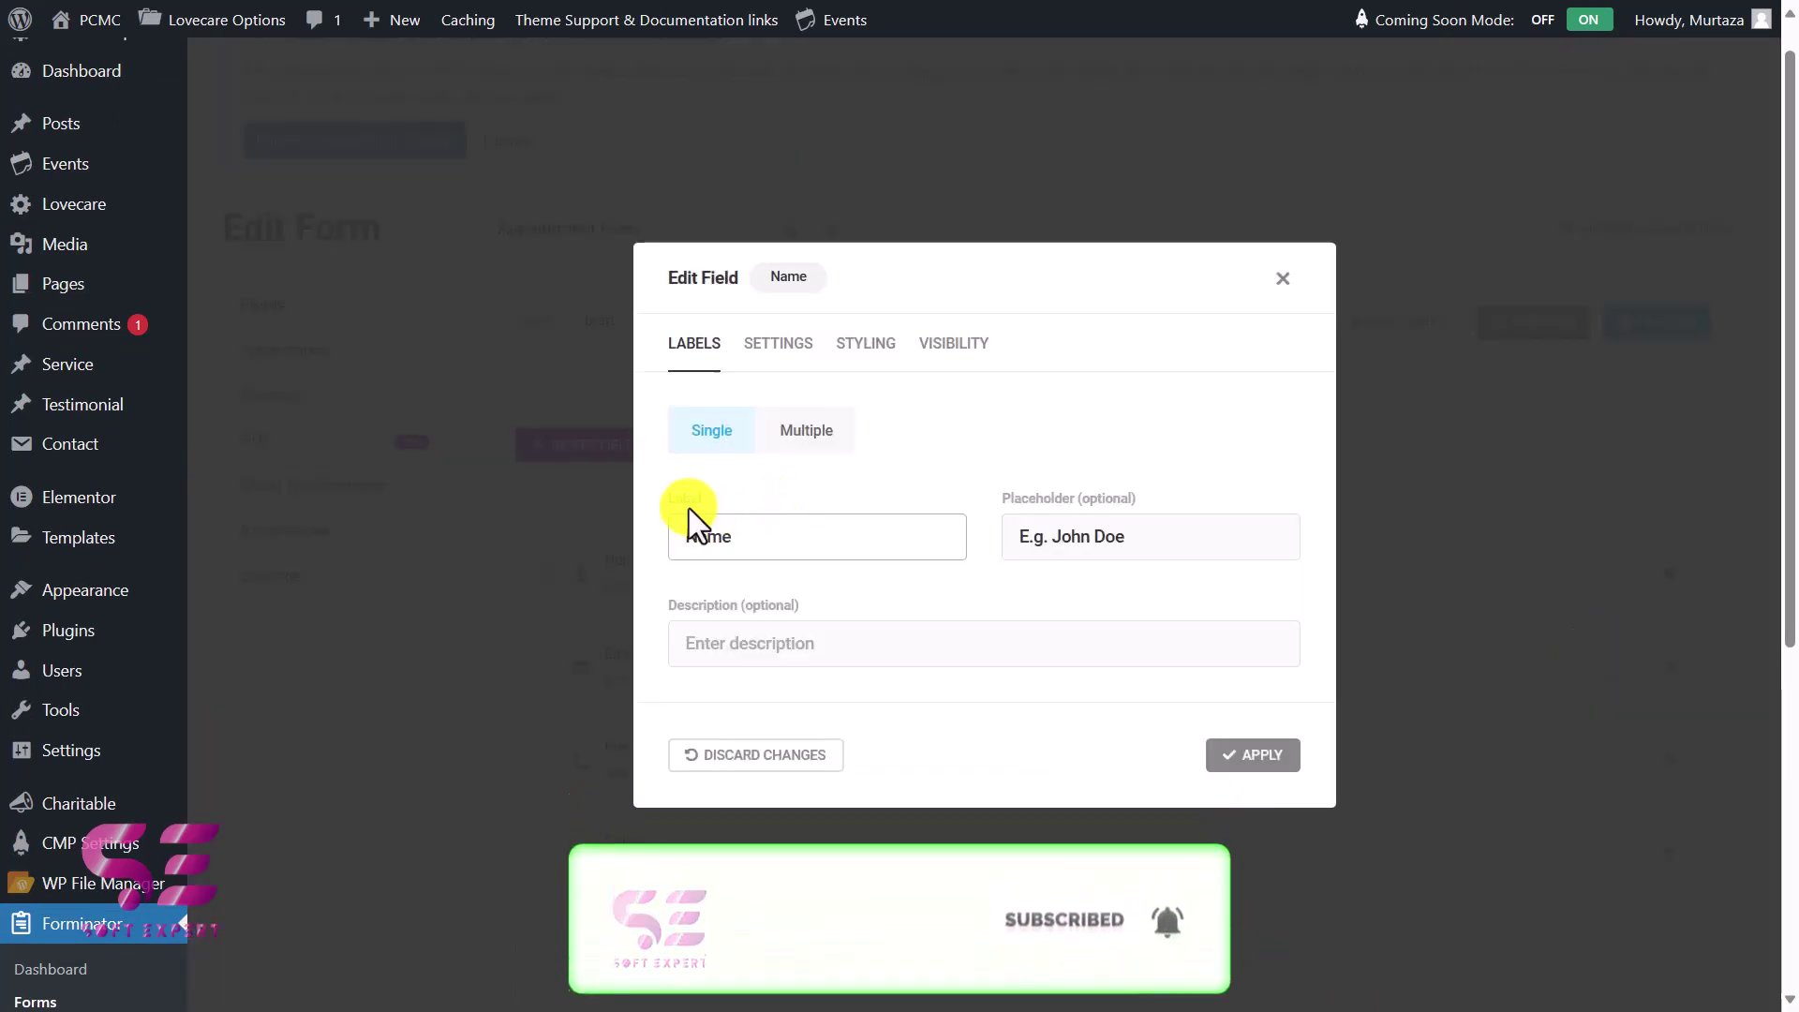
pyautogui.click(749, 529)
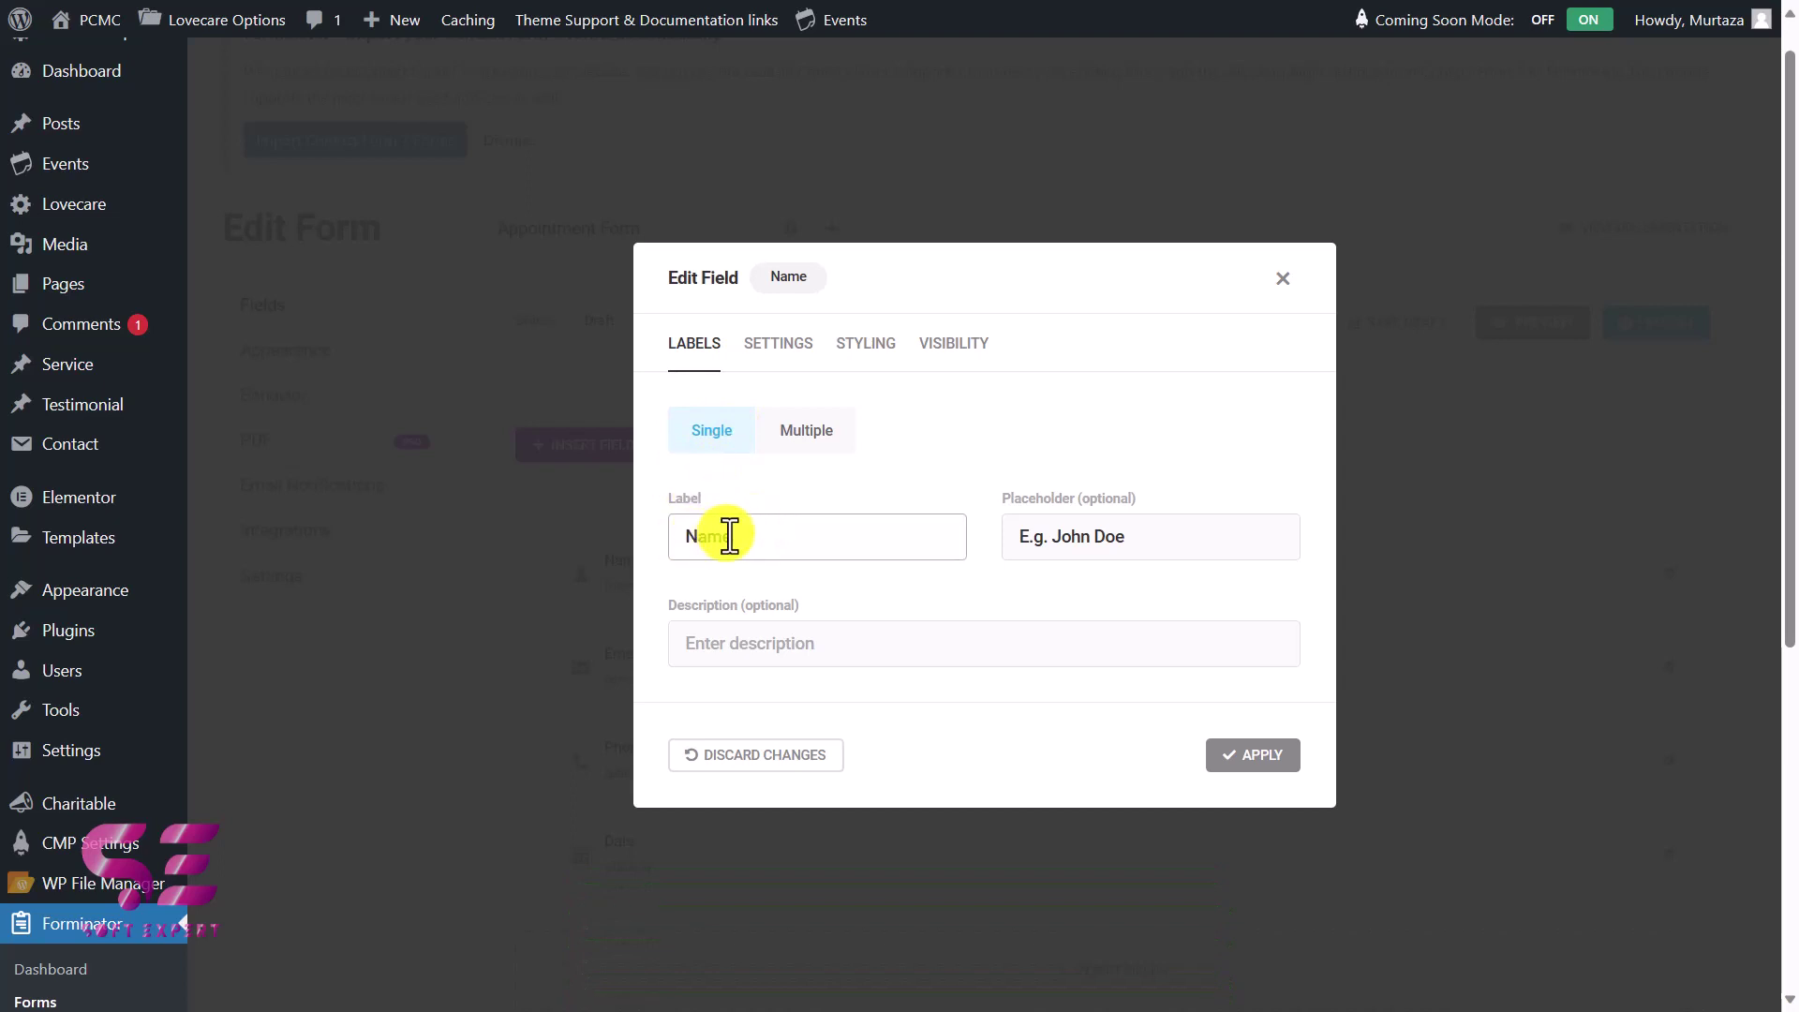
pyautogui.click(803, 434)
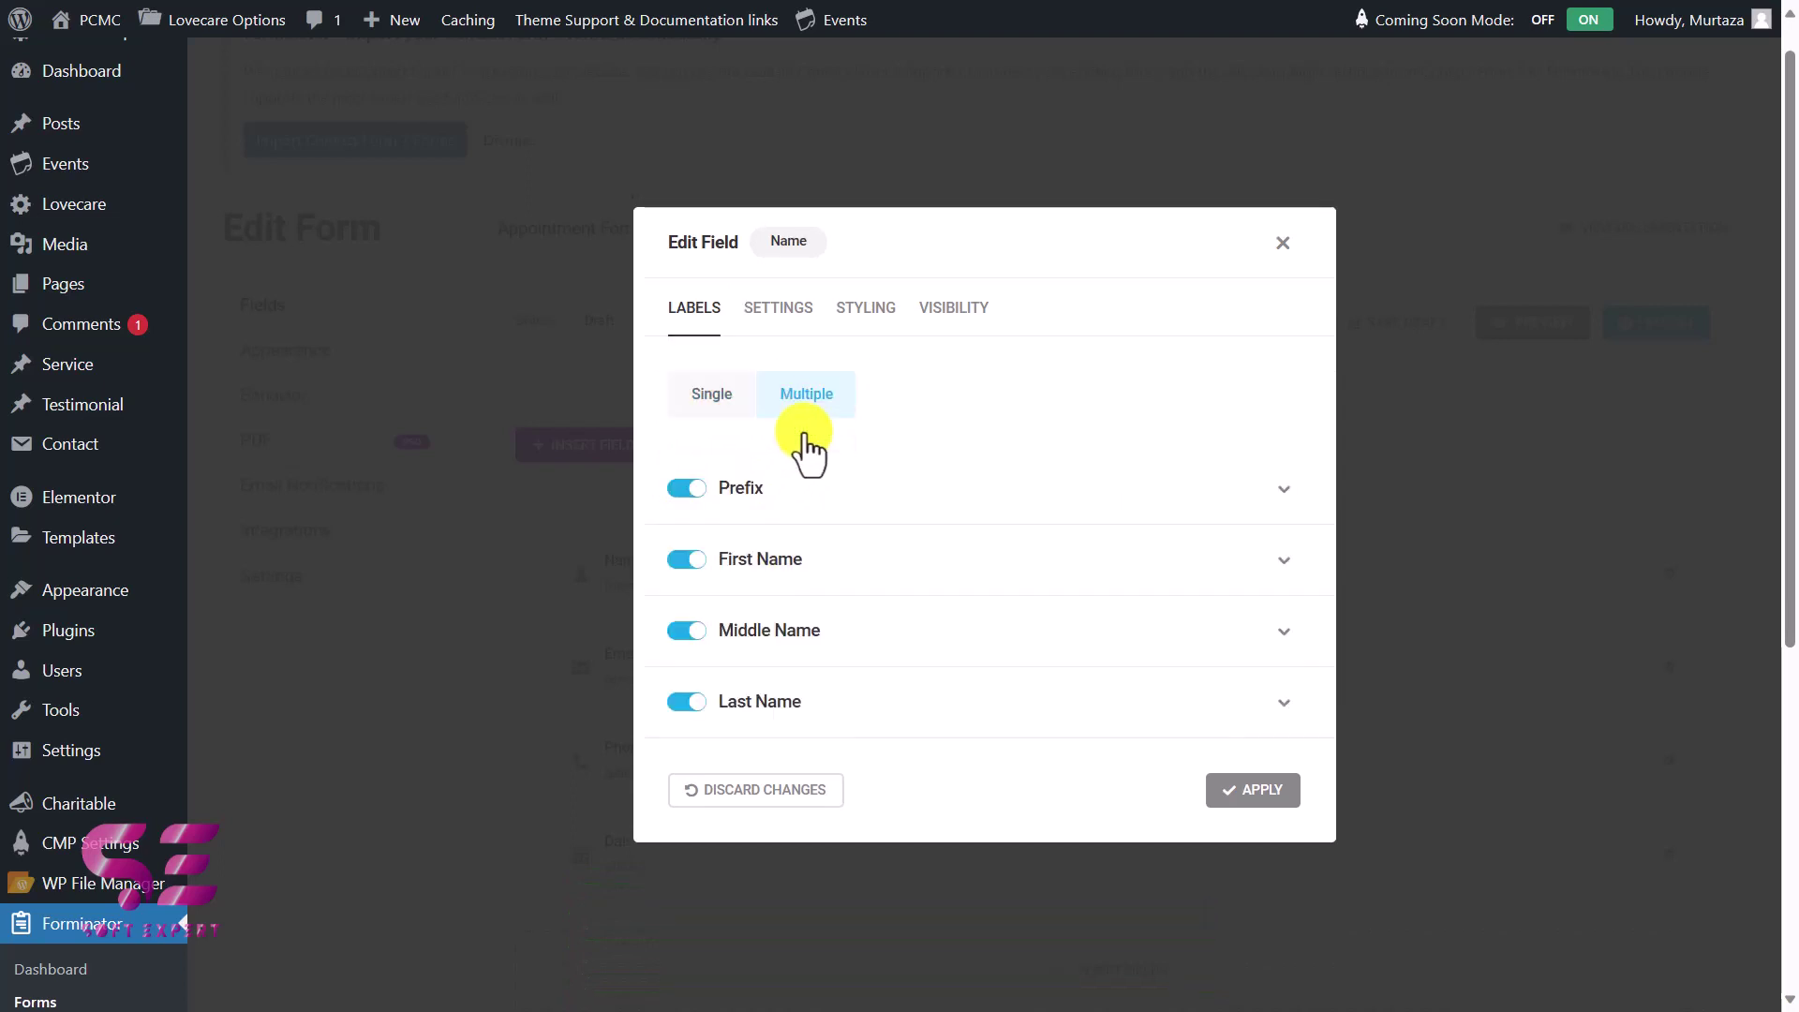
pyautogui.click(806, 501)
pyautogui.click(768, 356)
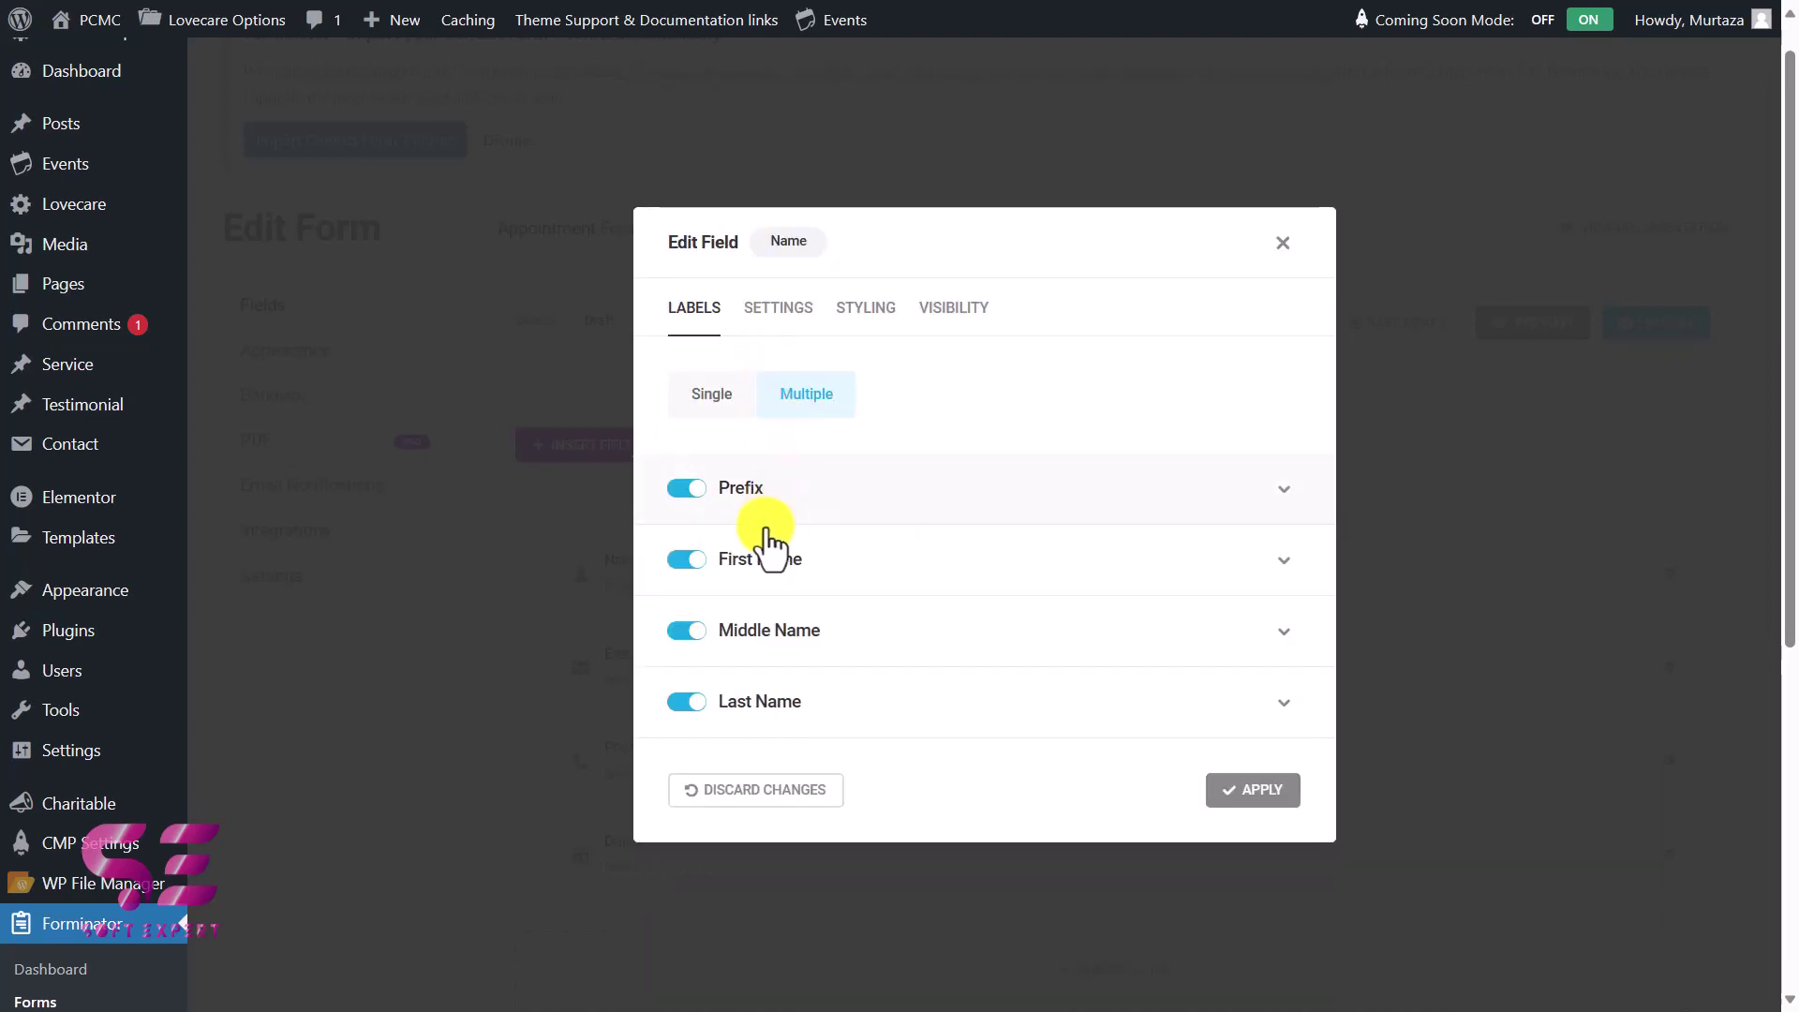
pyautogui.click(692, 491)
pyautogui.click(691, 630)
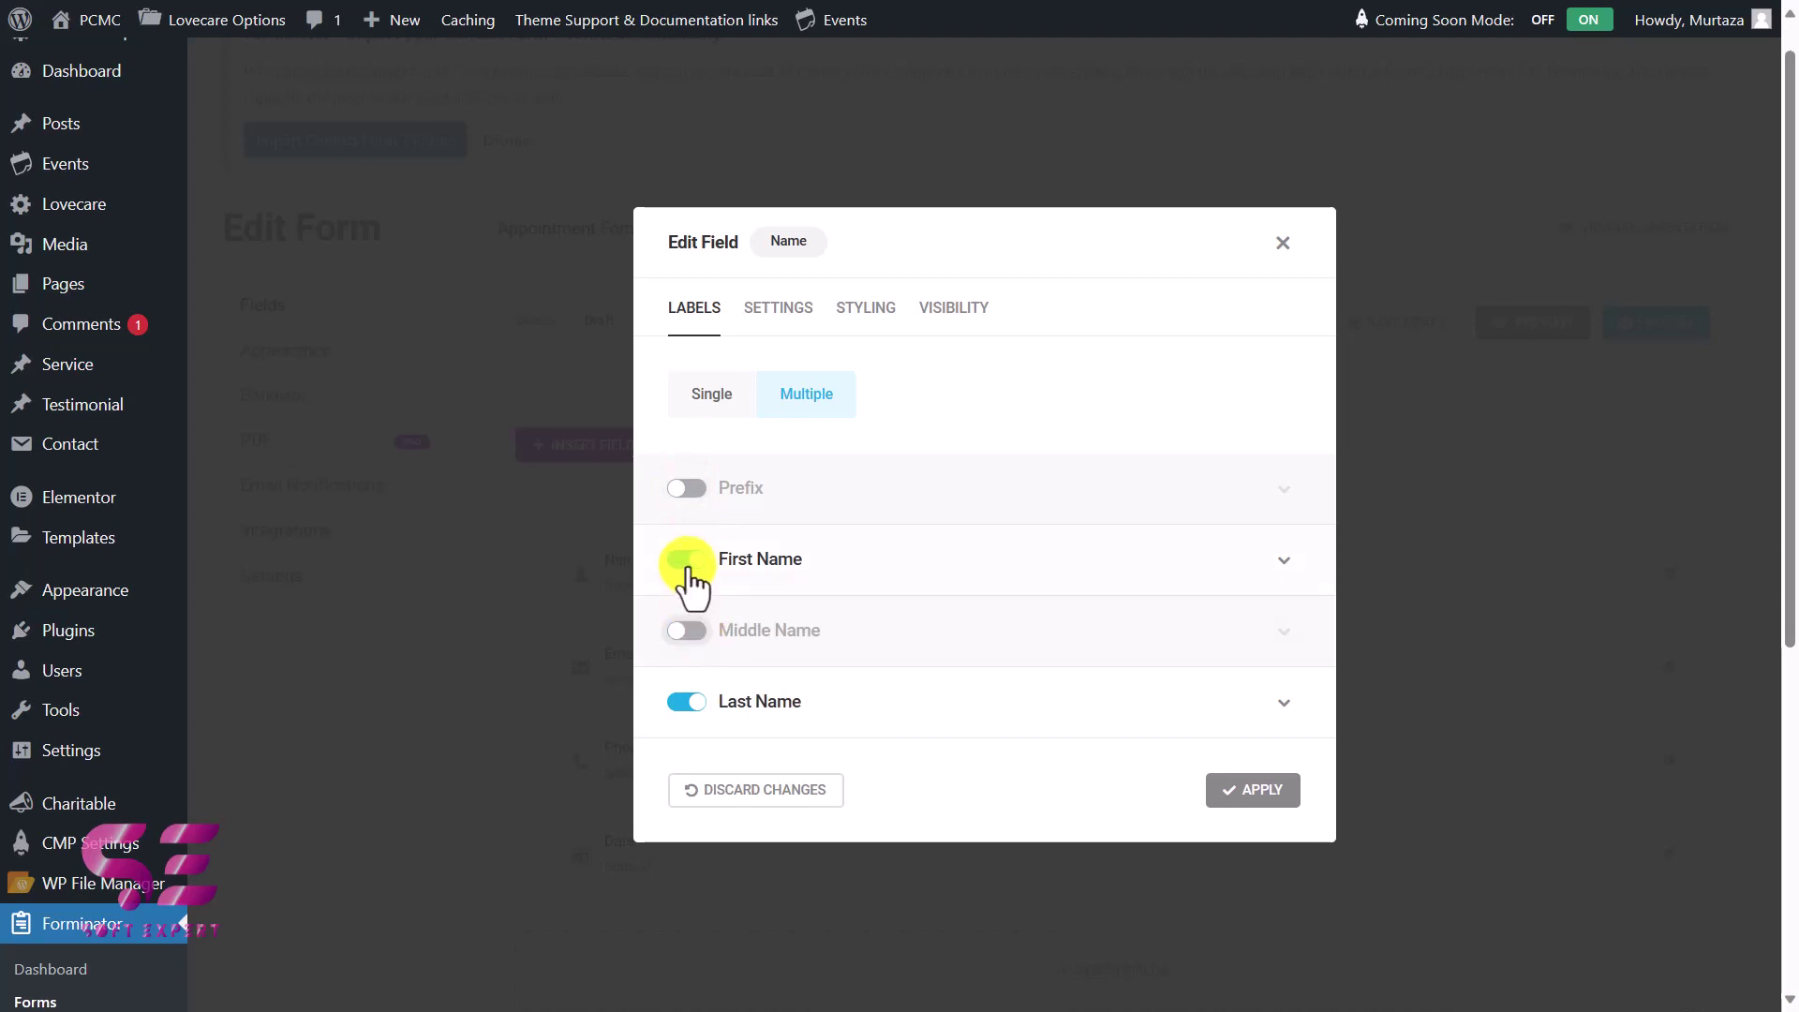
# Make the First Name and Last Name parts required.
pyautogui.click(778, 307)
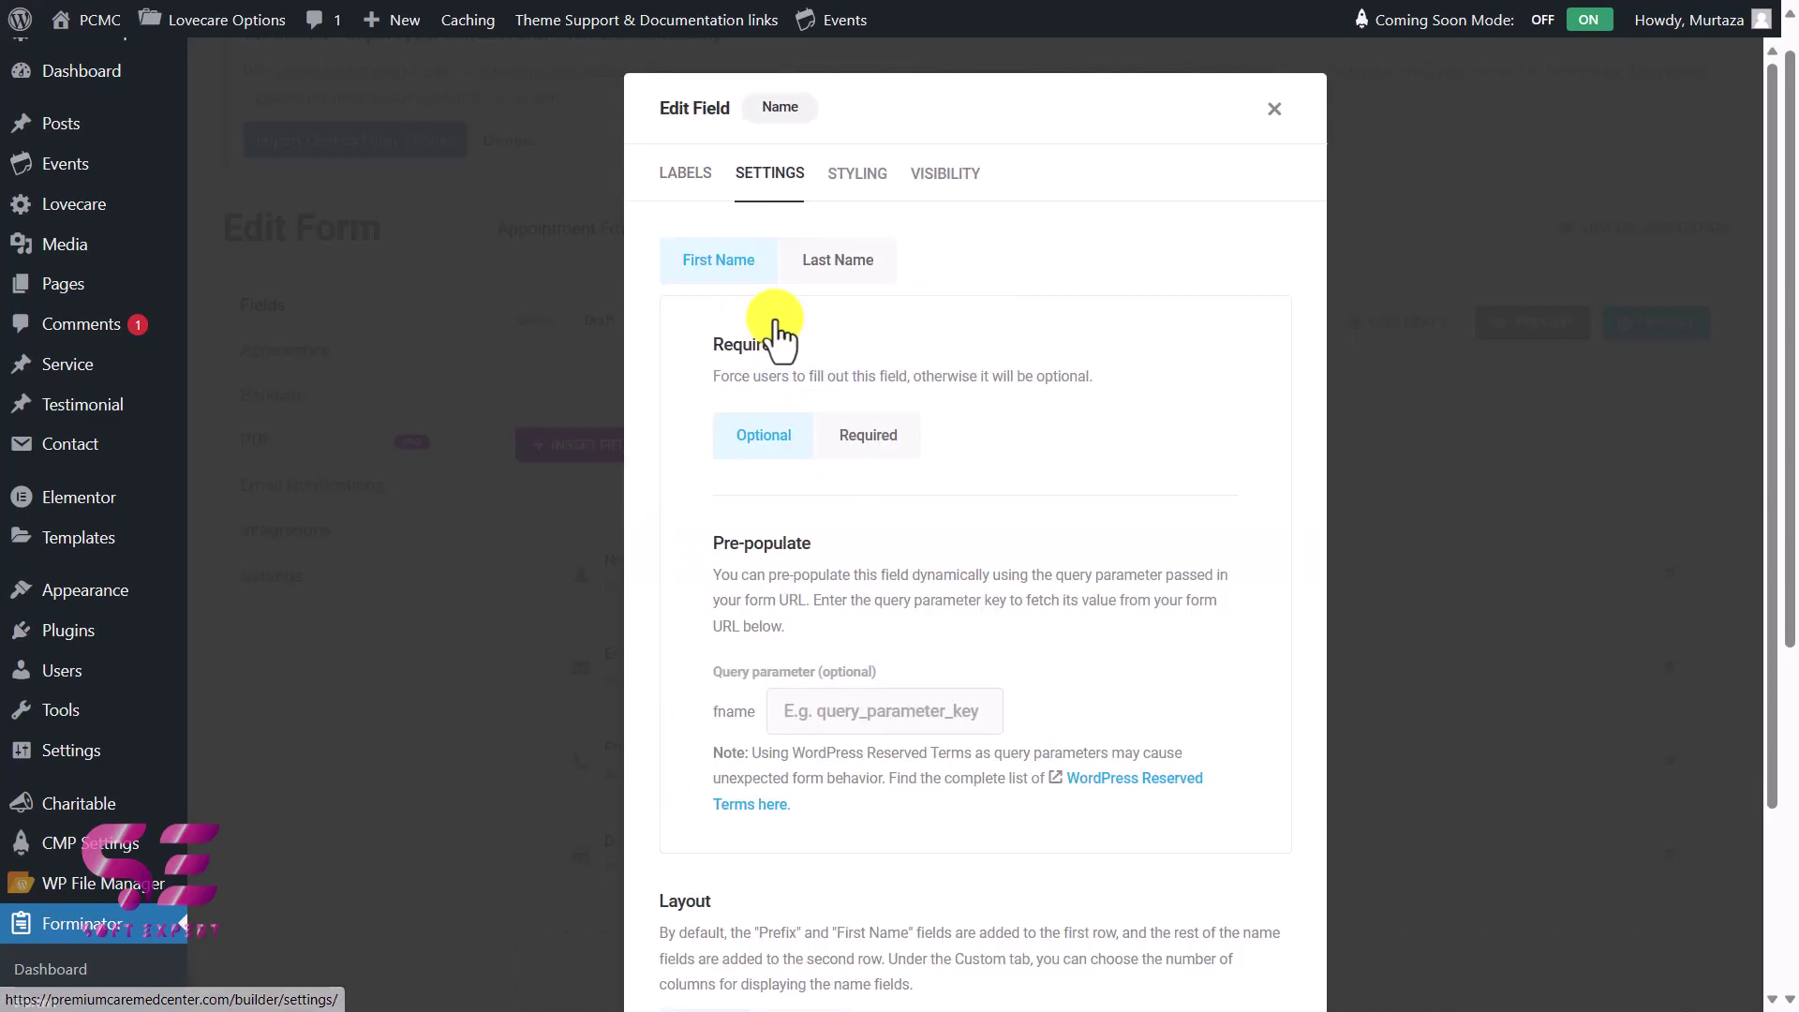
pyautogui.click(868, 441)
pyautogui.click(839, 263)
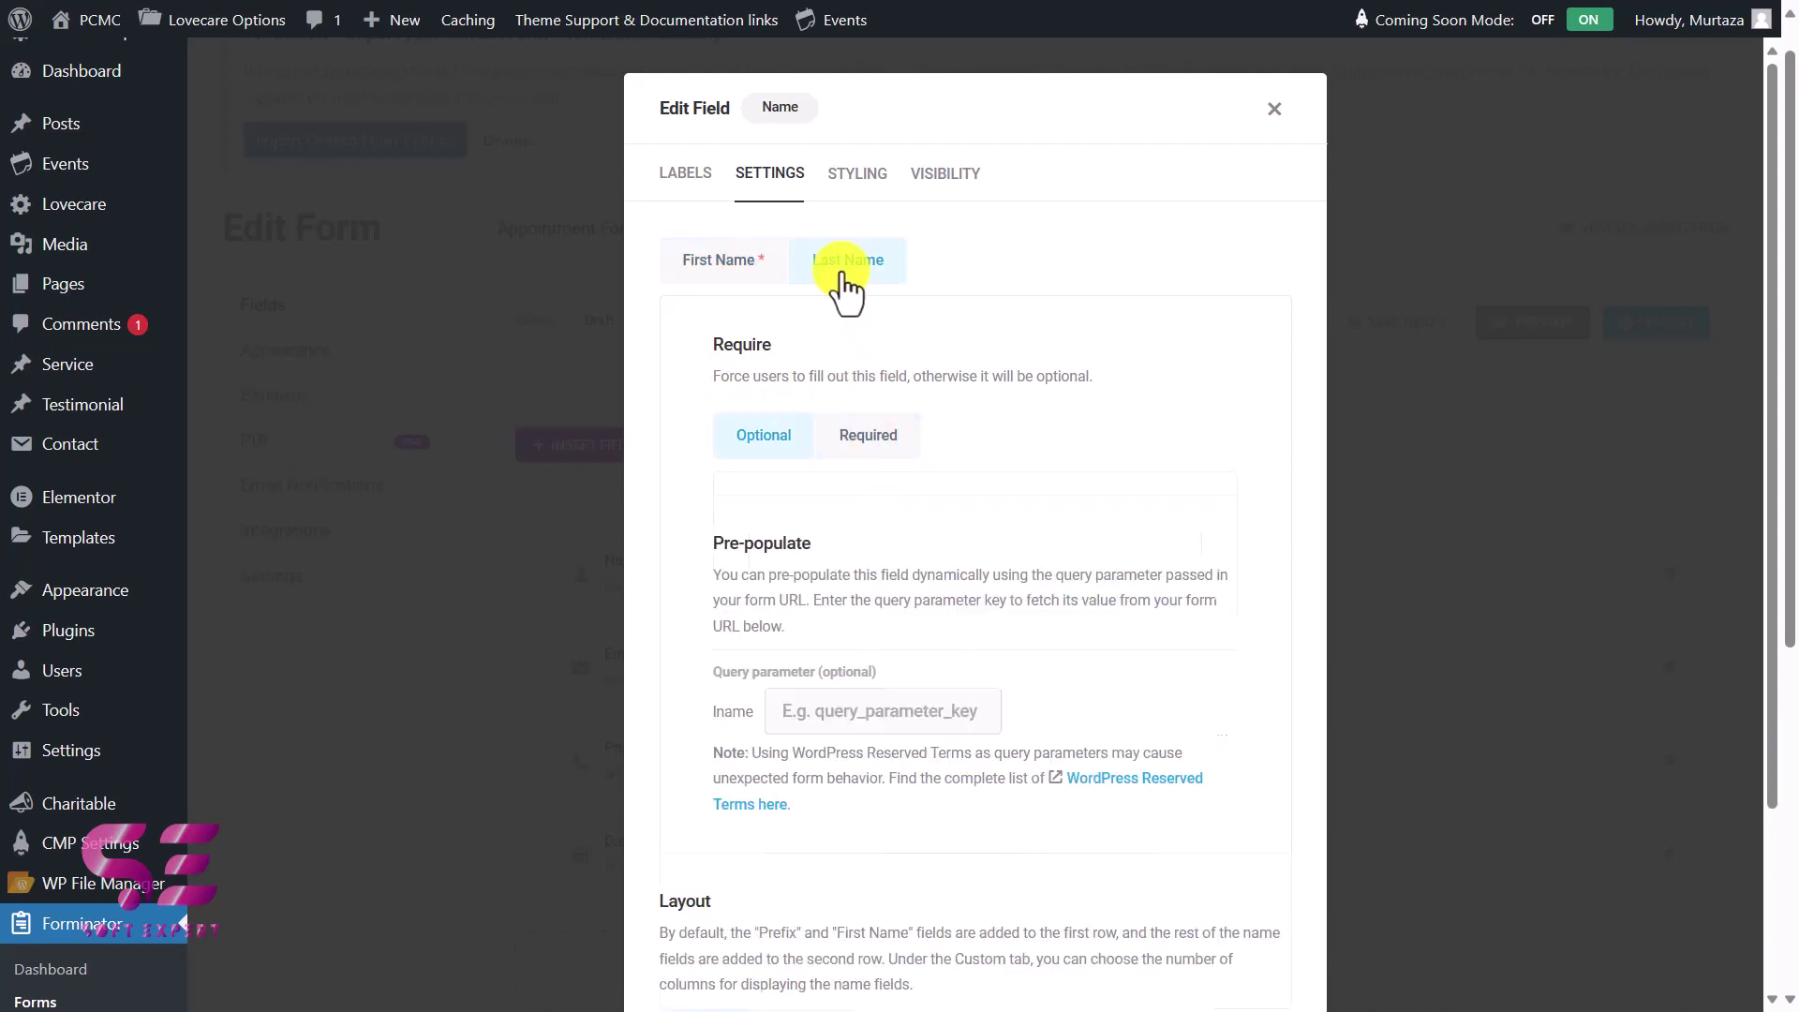
pyautogui.click(864, 438)
pyautogui.scroll(-1, 815, 525)
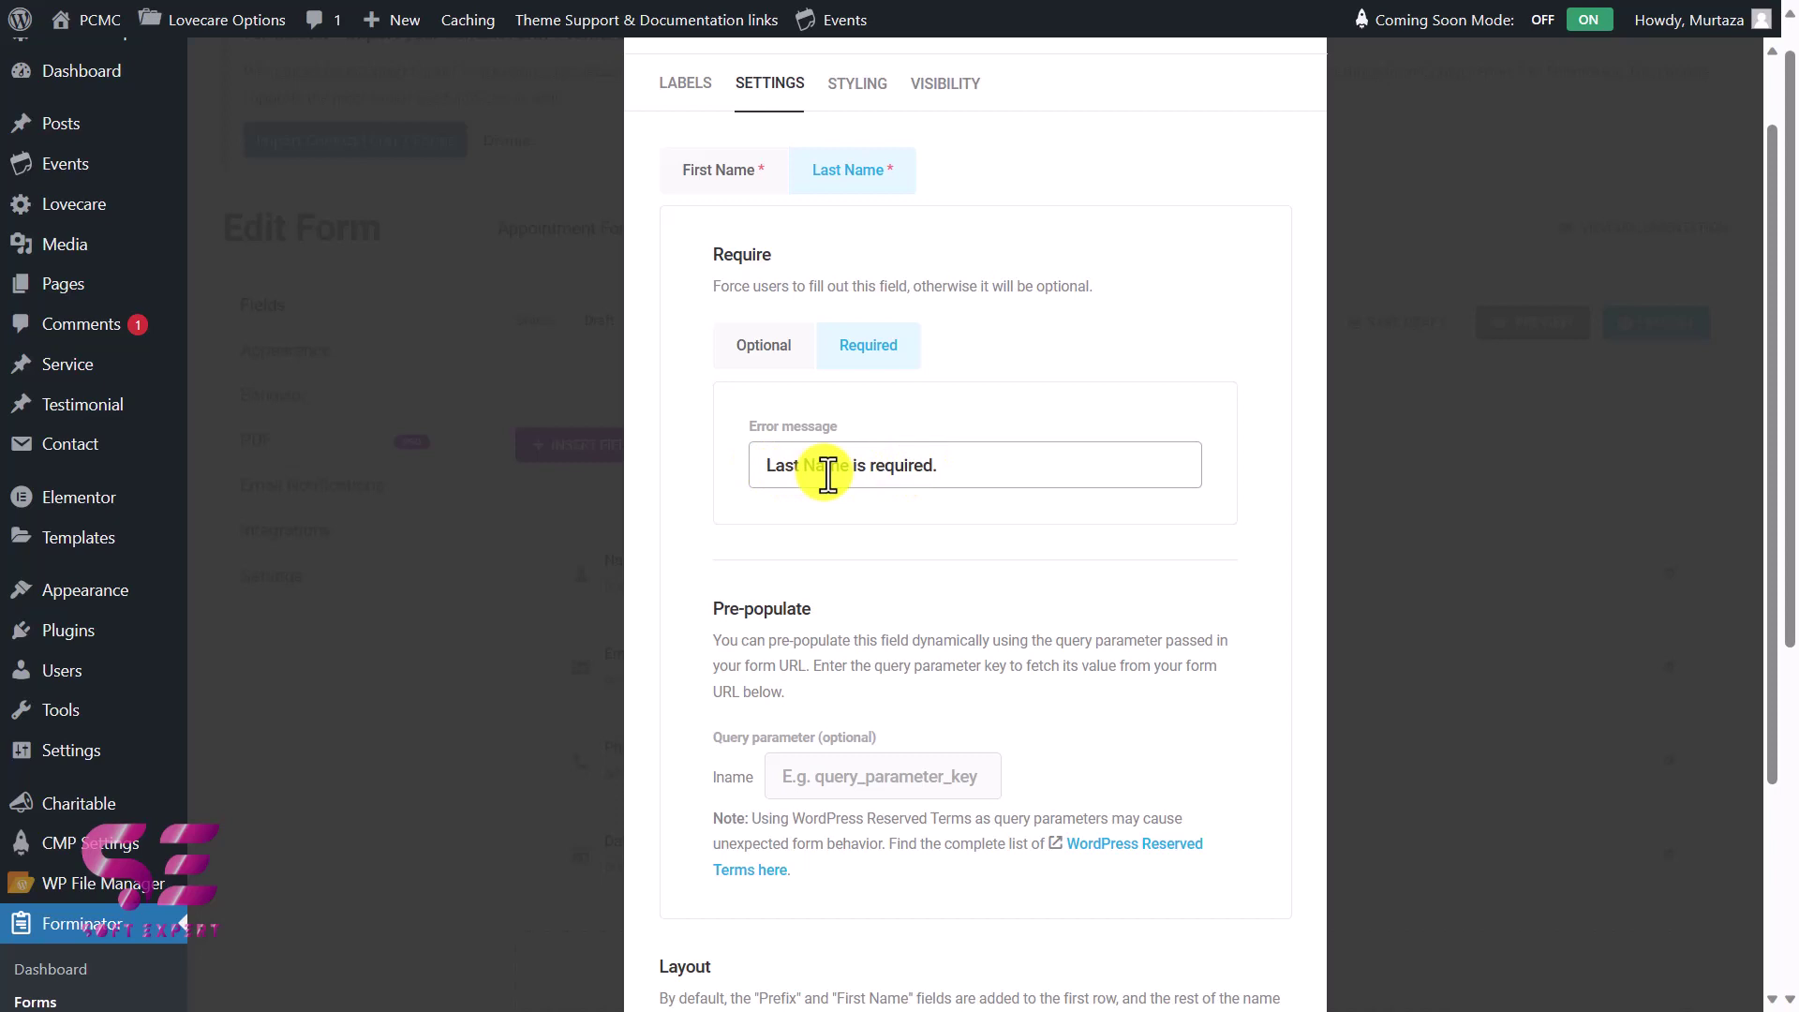
pyautogui.scroll(-3, 891, 474)
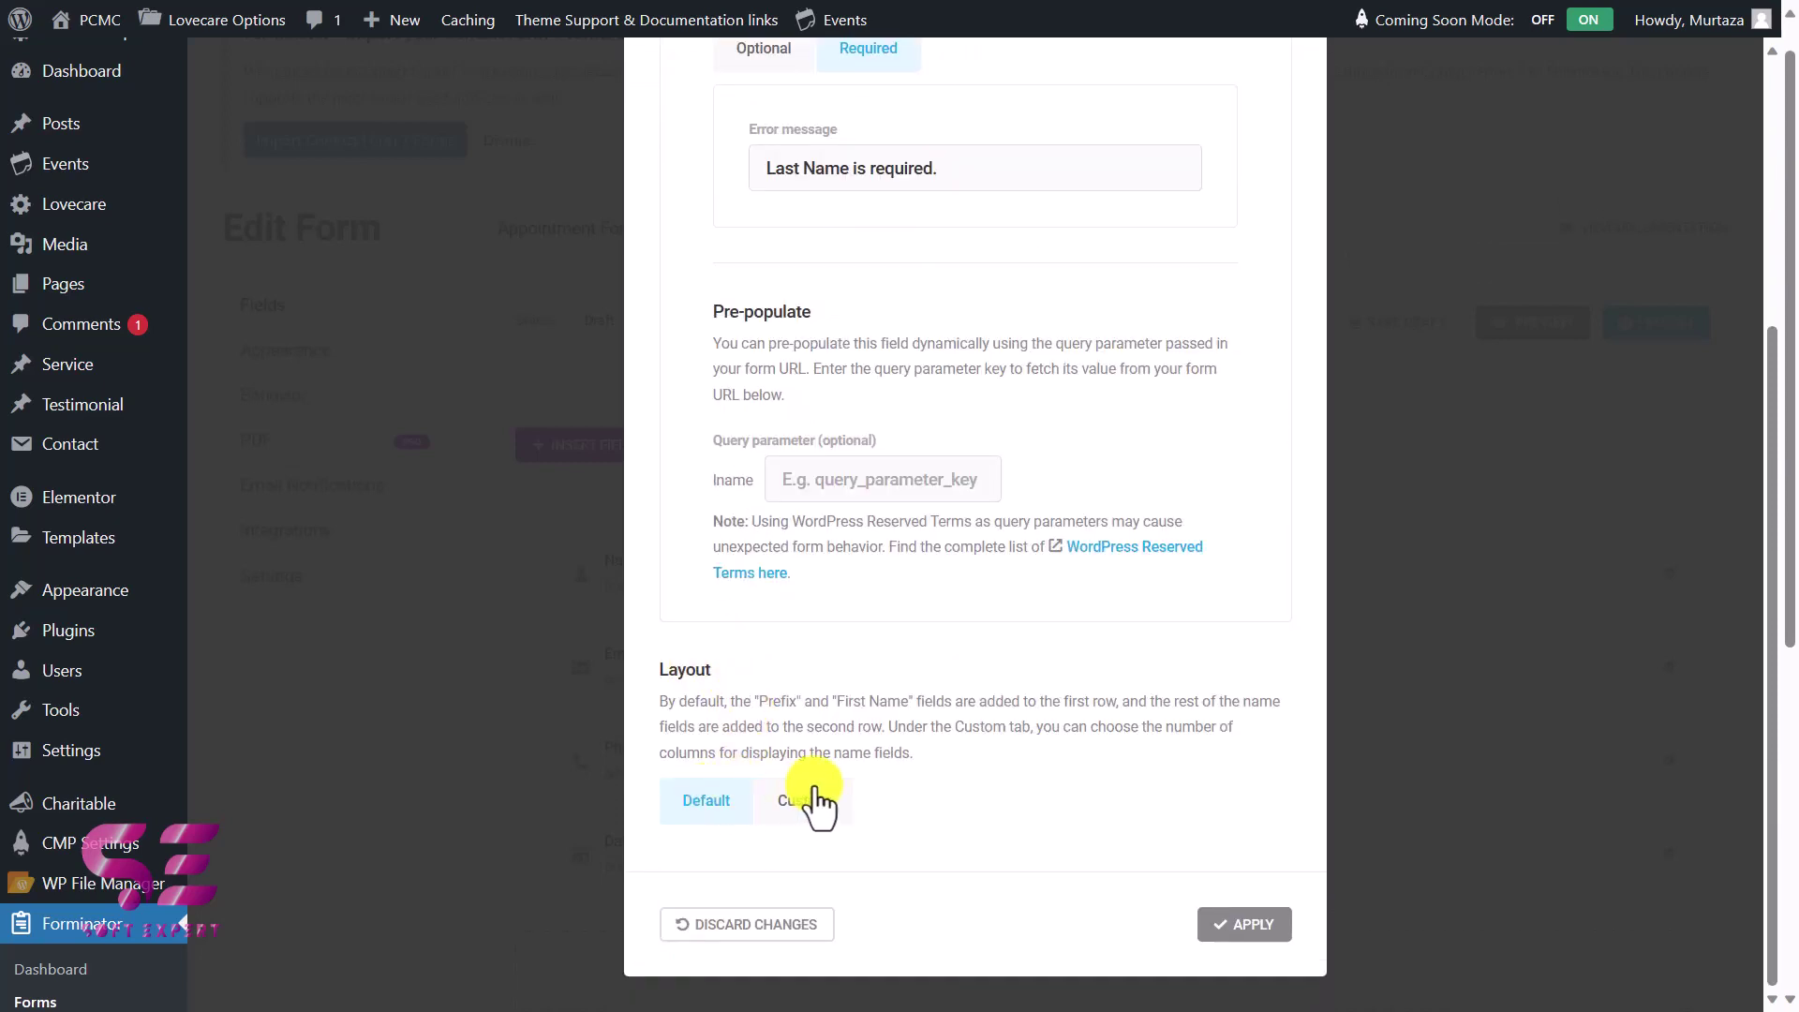
pyautogui.scroll(5, 839, 804)
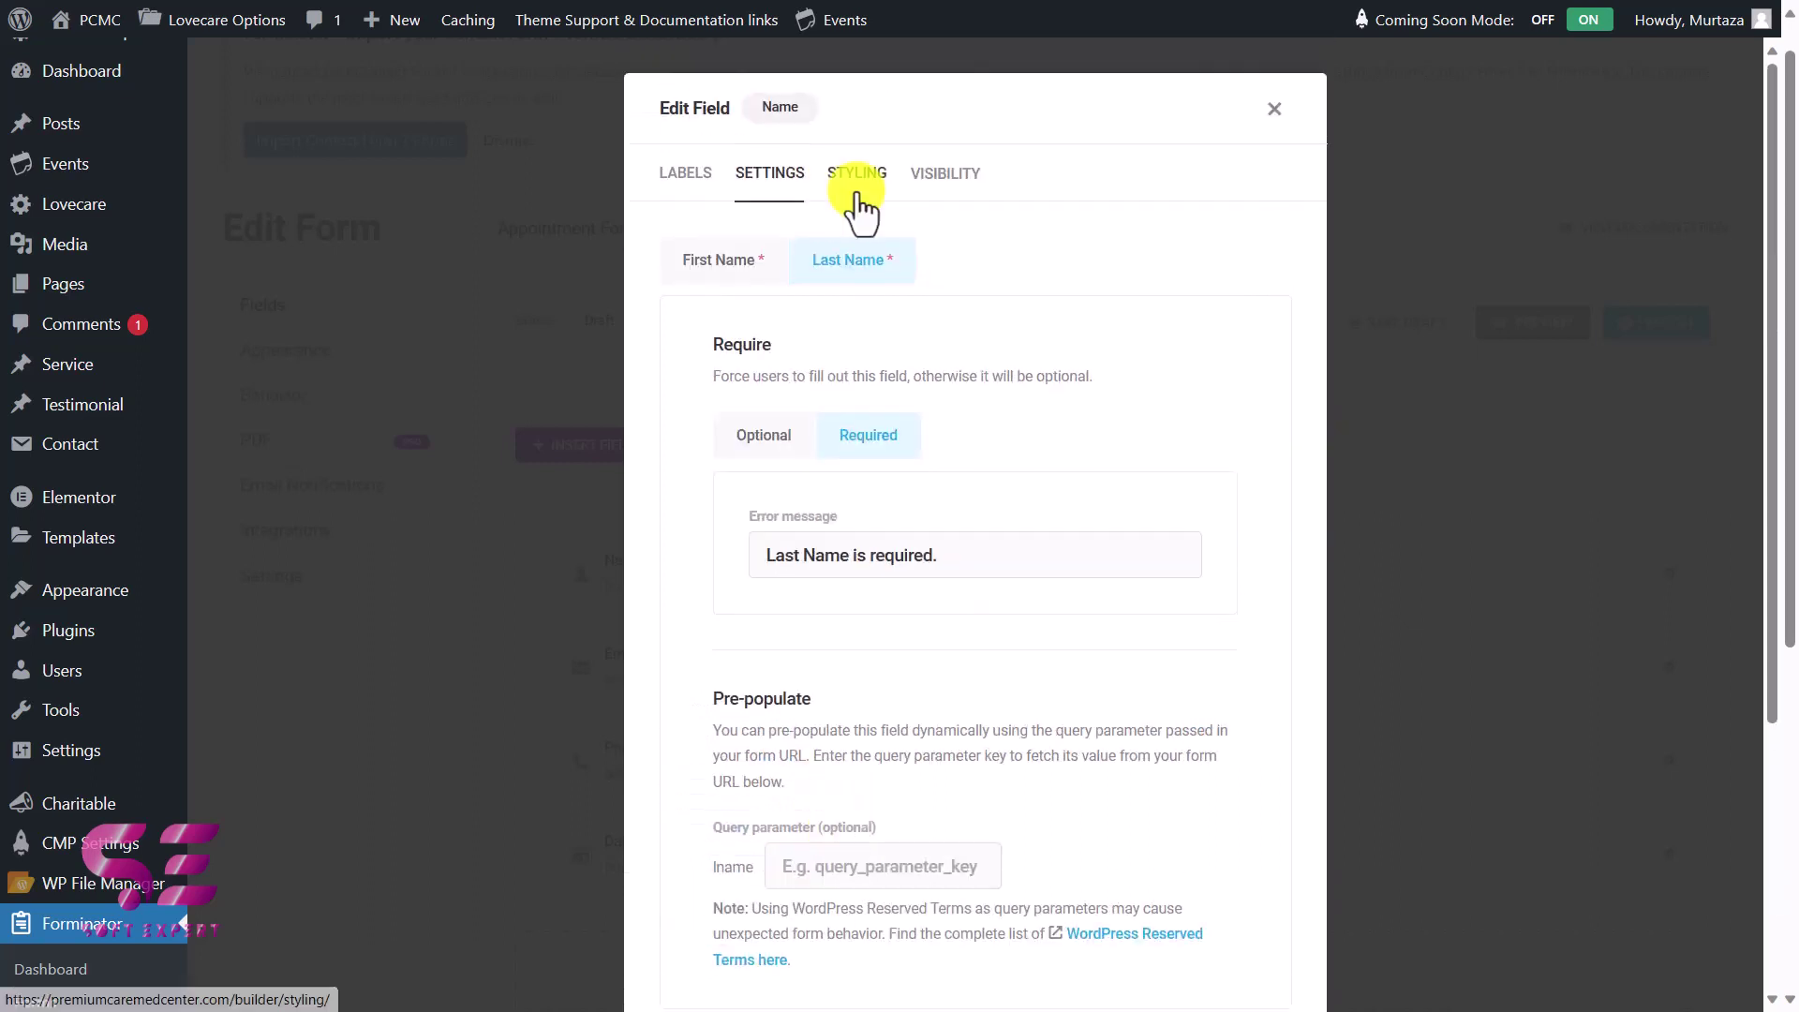
# Review the Name field's styling and visibility options and apply the changes.
pyautogui.click(856, 142)
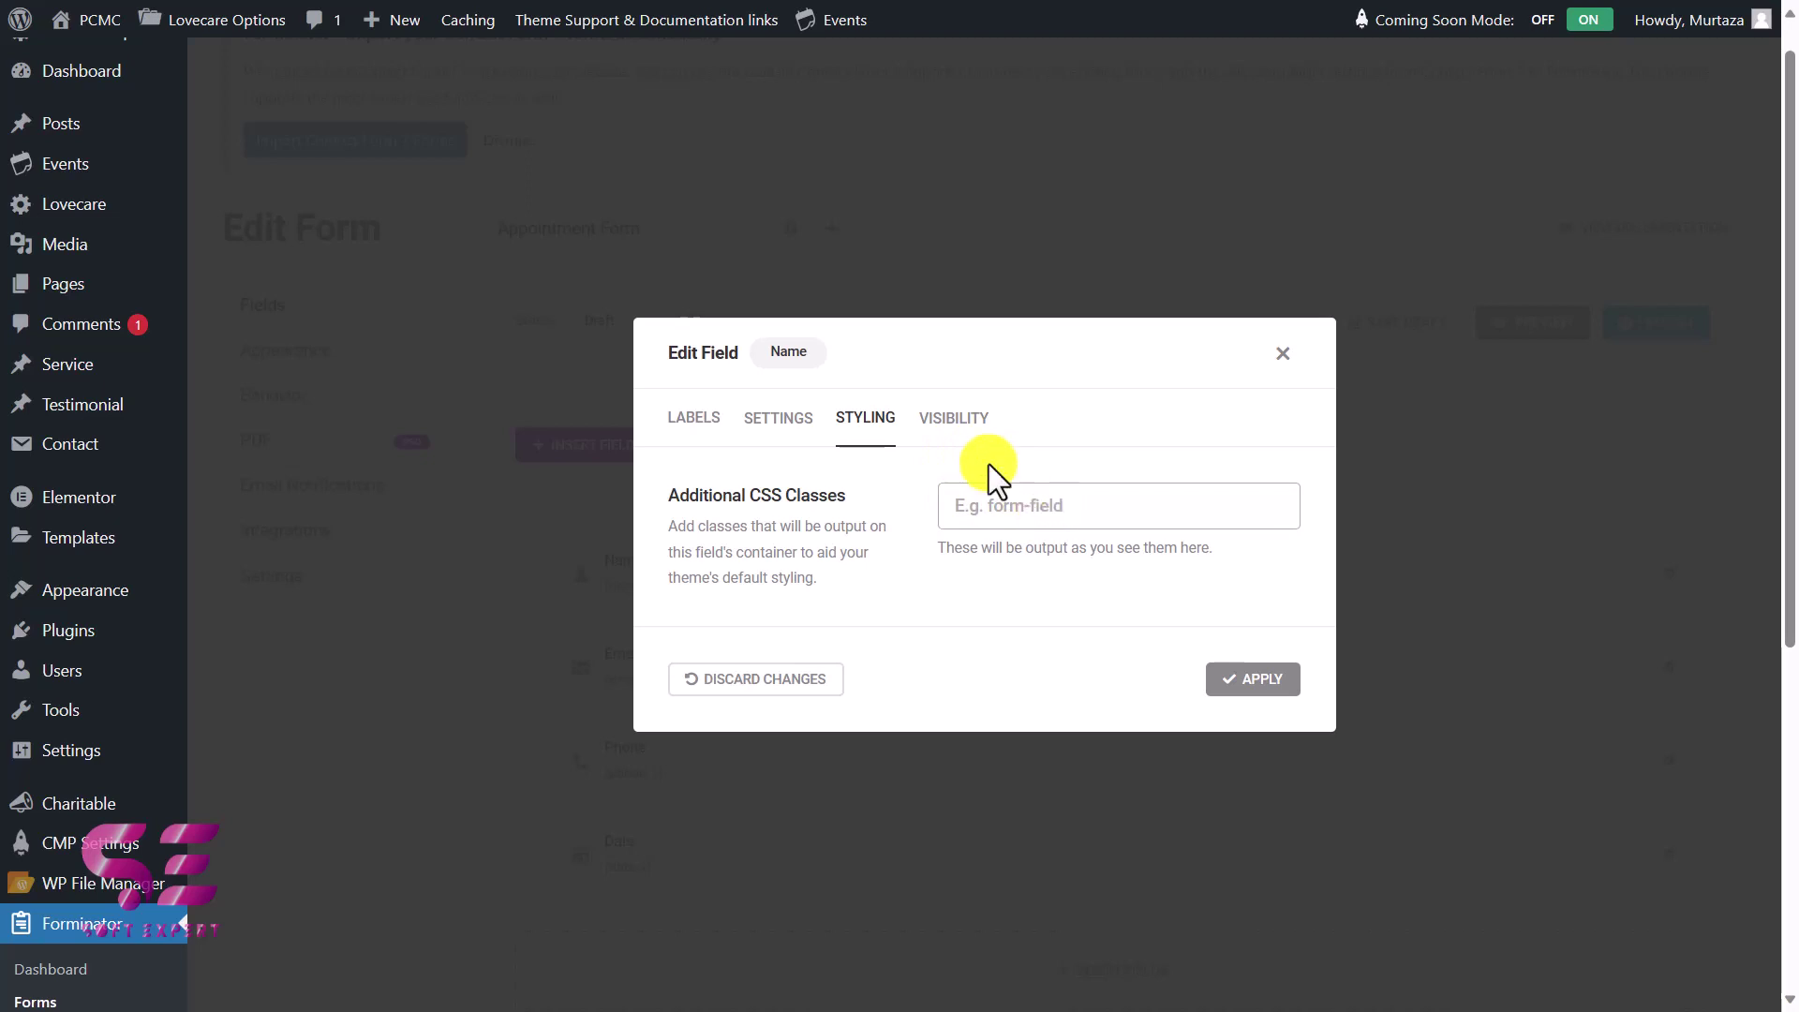
pyautogui.click(937, 418)
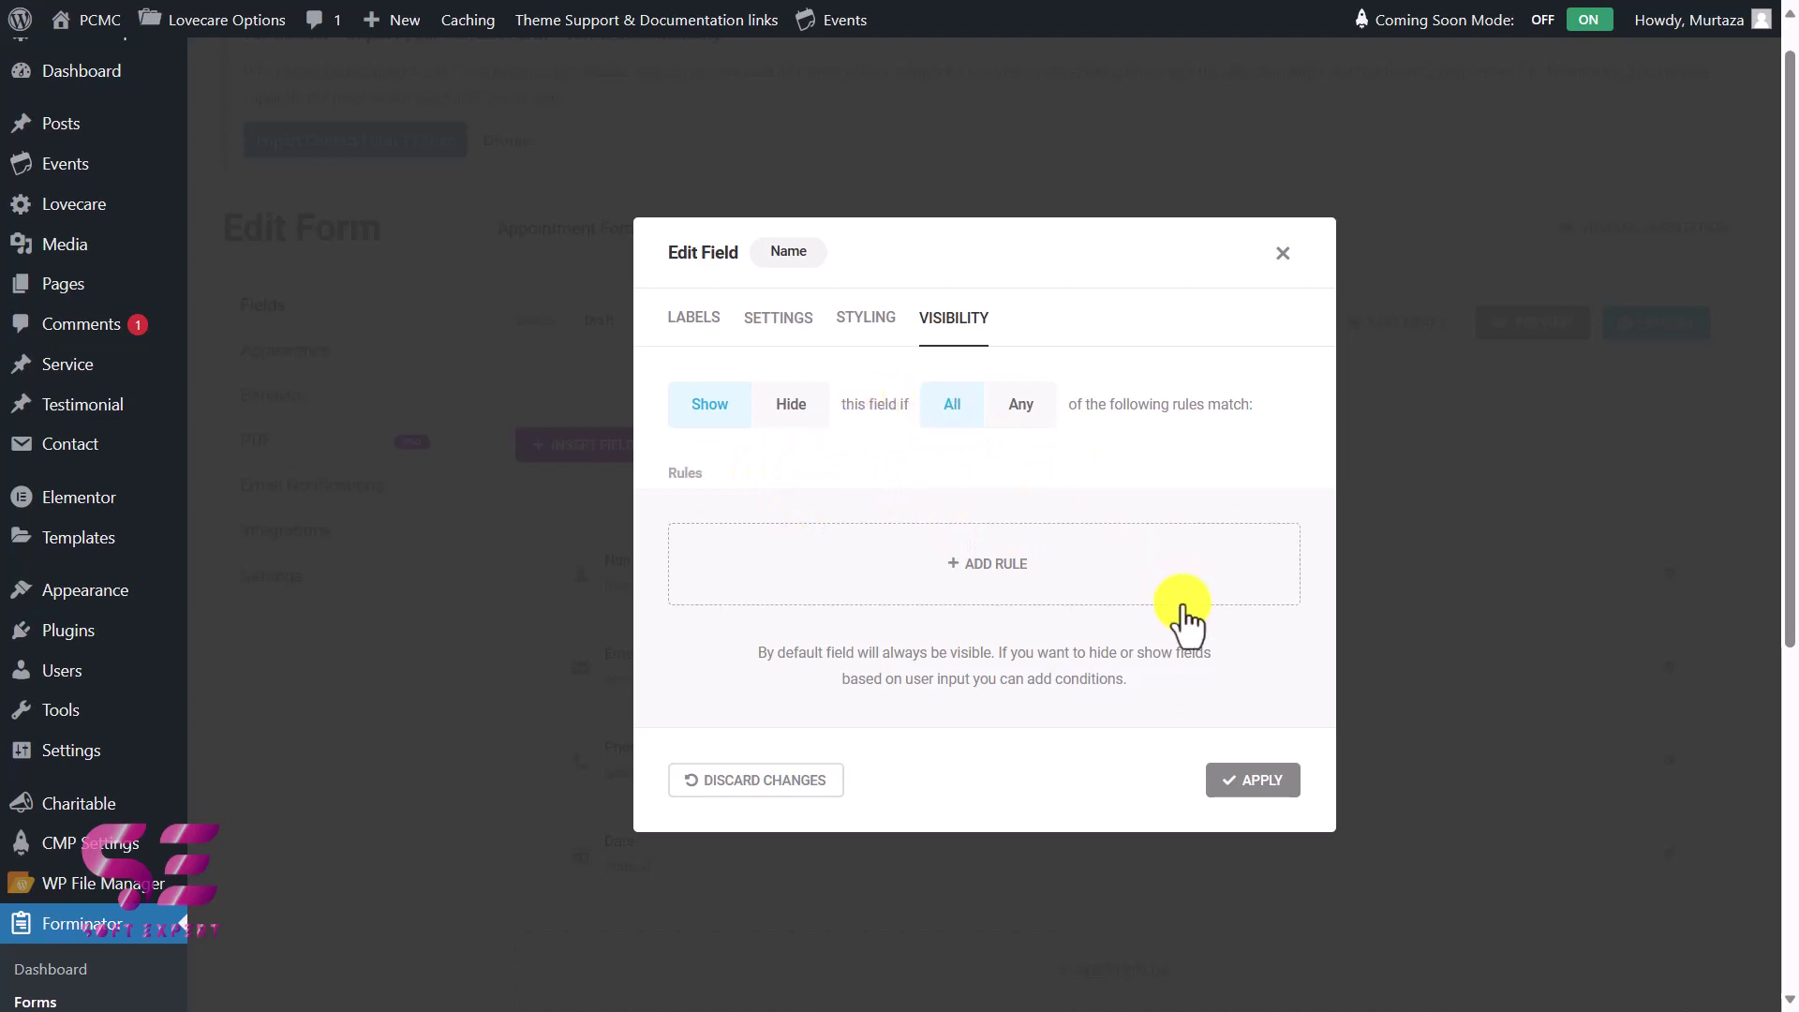
pyautogui.click(1253, 780)
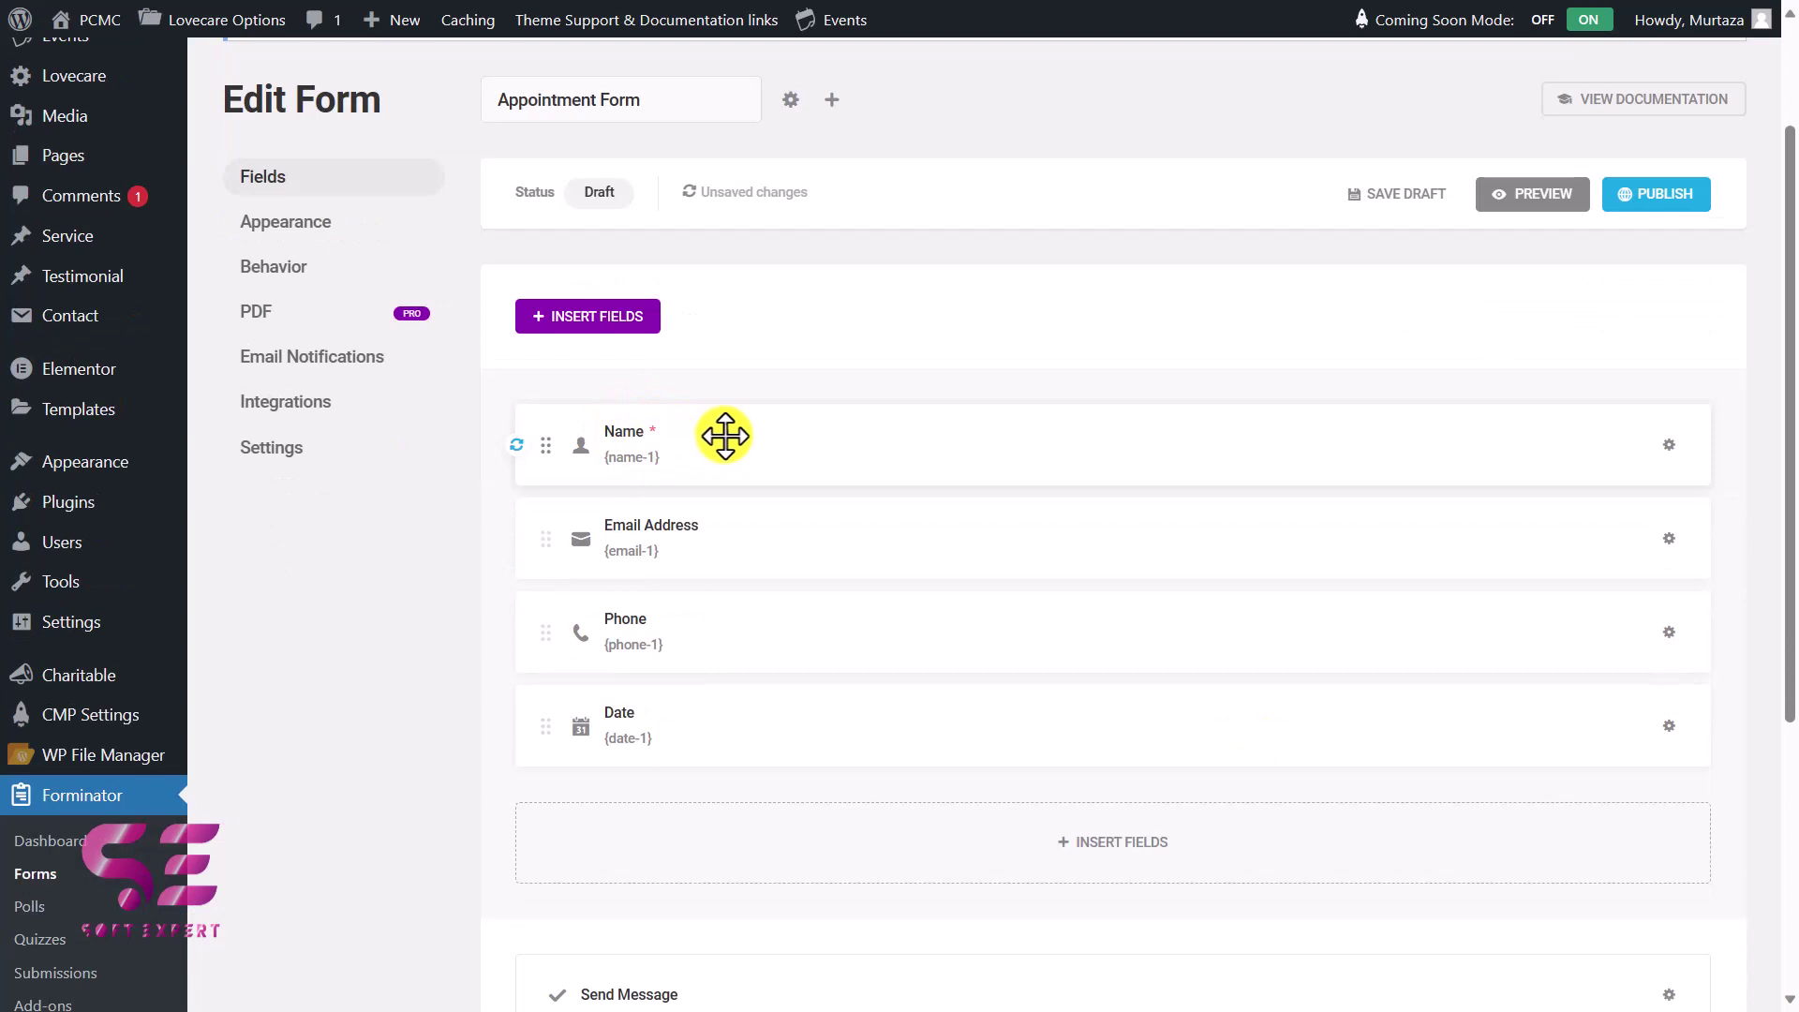
pyautogui.click(1665, 541)
# Set the Email Address field to Required in its settings and apply.
pyautogui.click(696, 487)
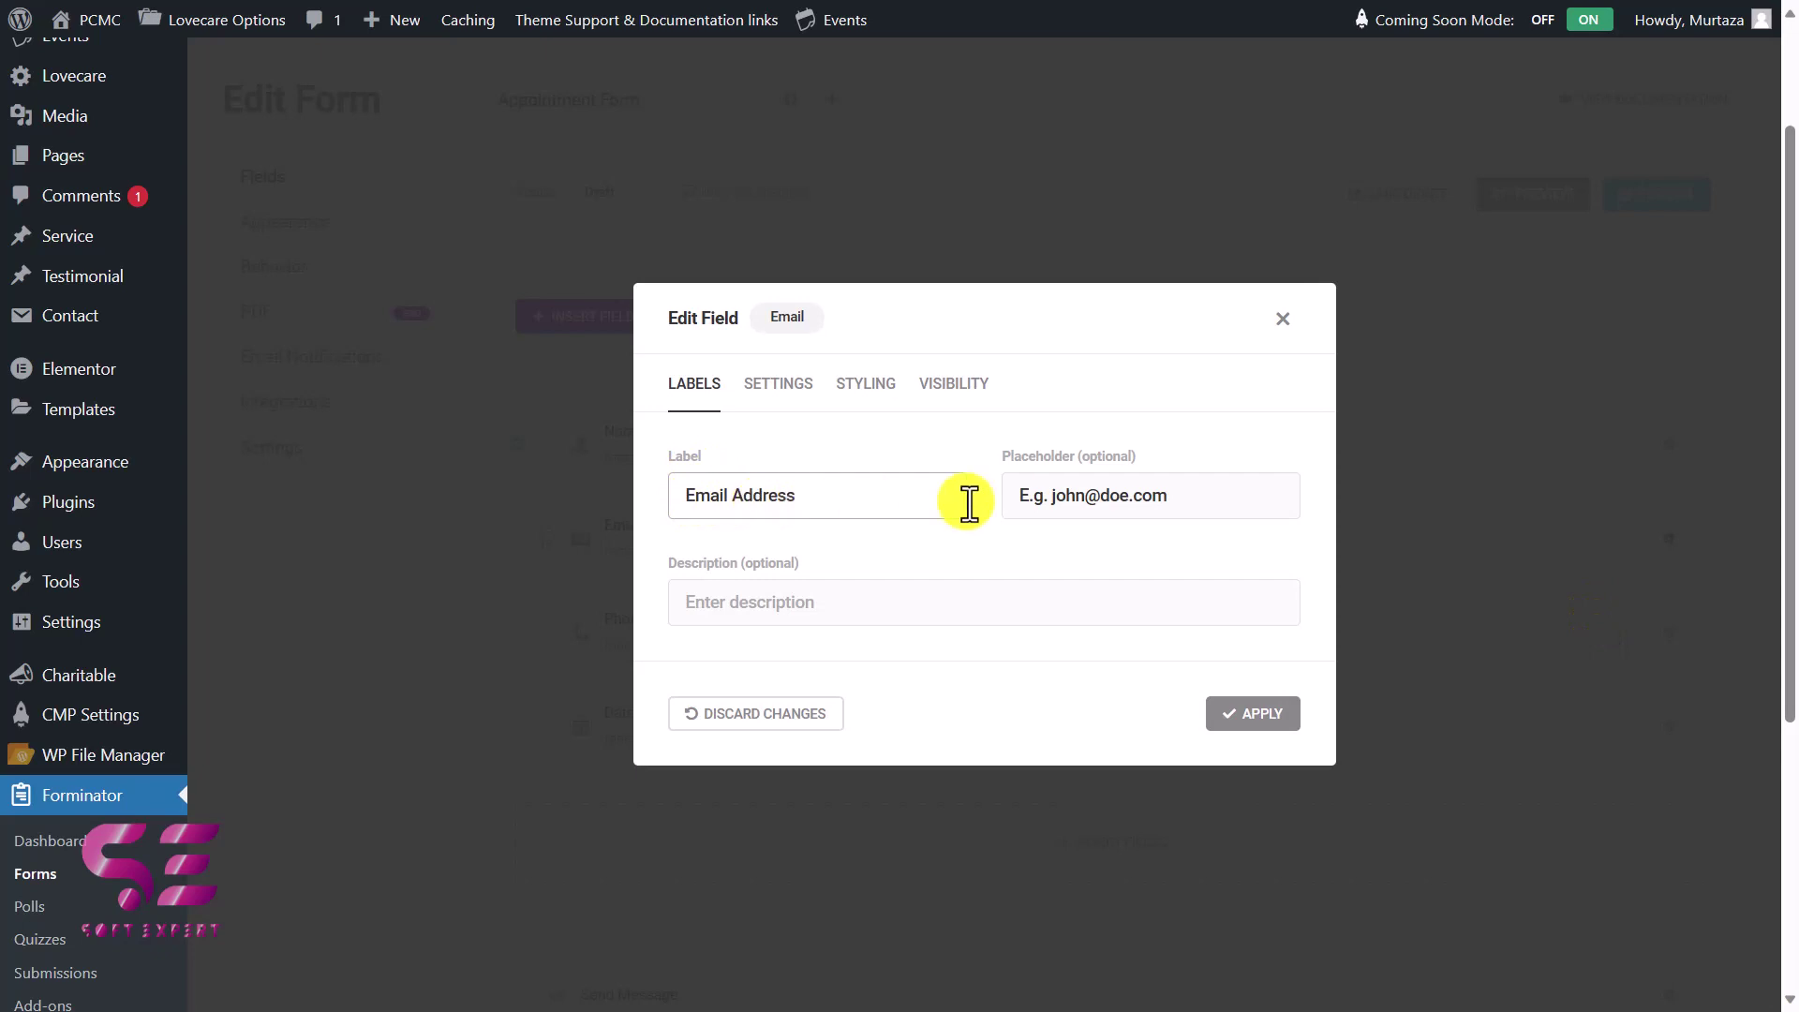
pyautogui.click(722, 598)
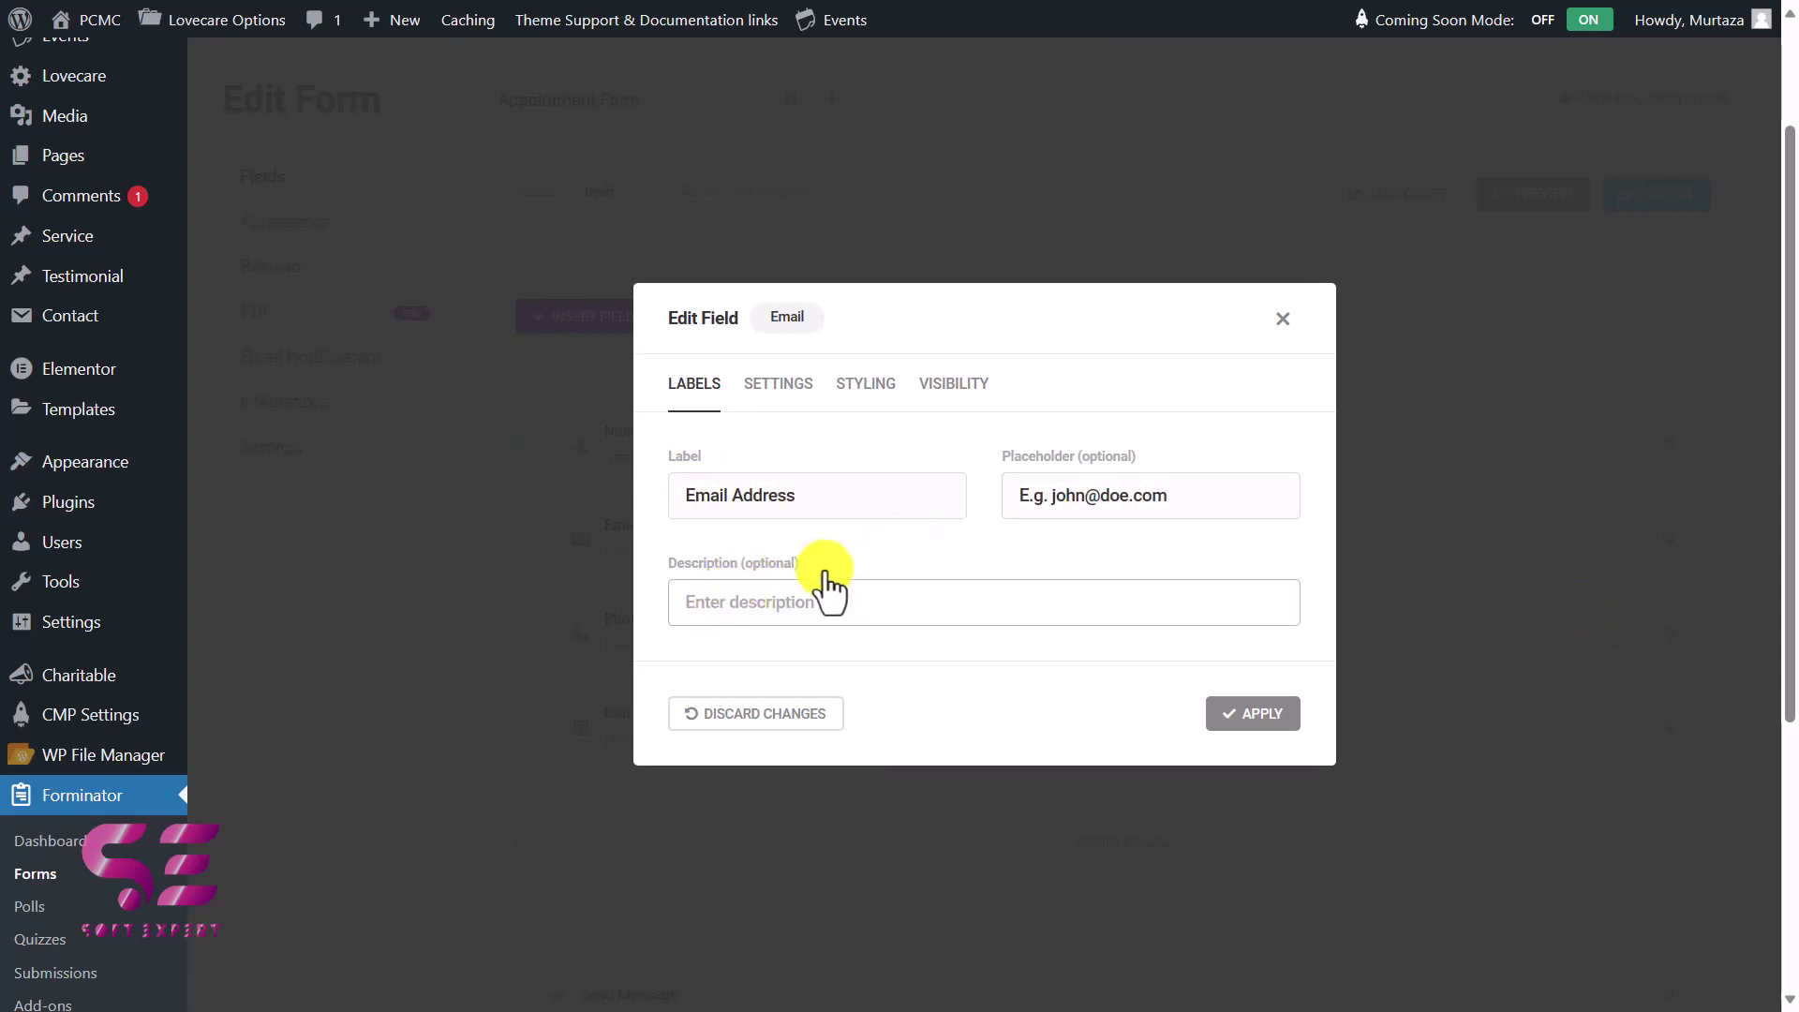
pyautogui.click(765, 382)
pyautogui.click(811, 341)
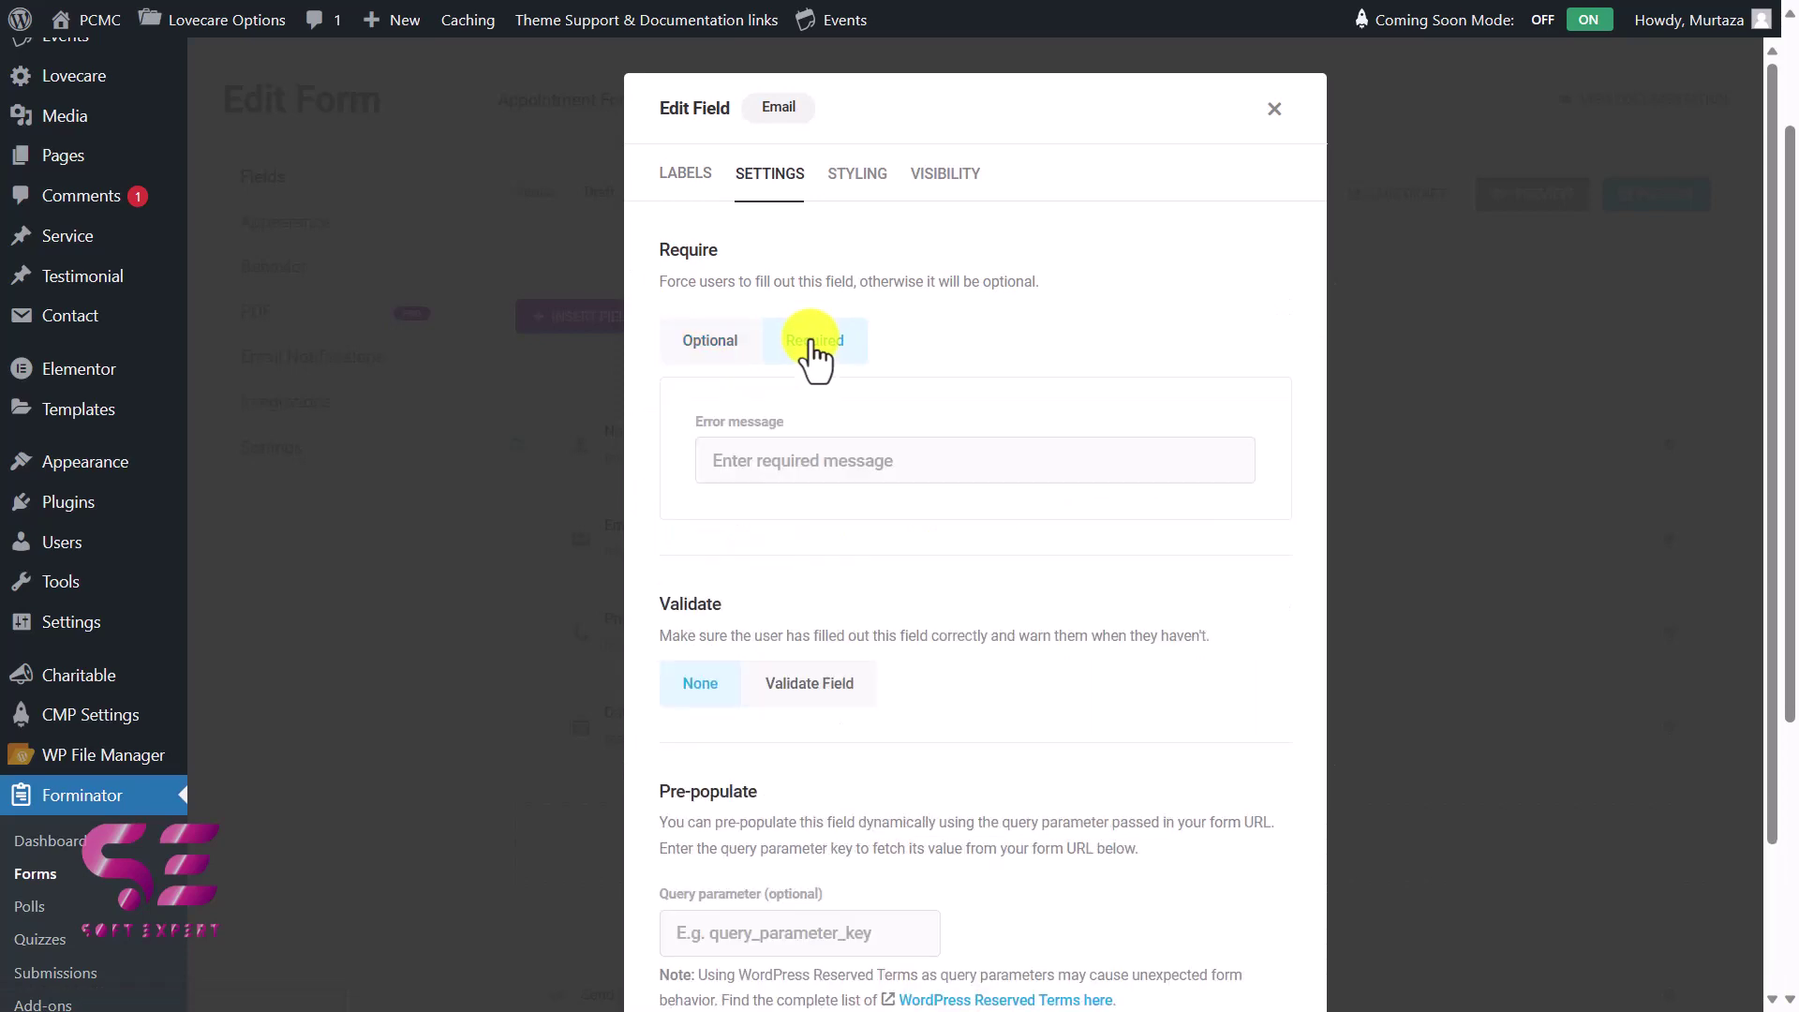
pyautogui.scroll(-2, 831, 705)
pyautogui.scroll(2, 831, 706)
pyautogui.scroll(-2, 984, 815)
pyautogui.click(1238, 926)
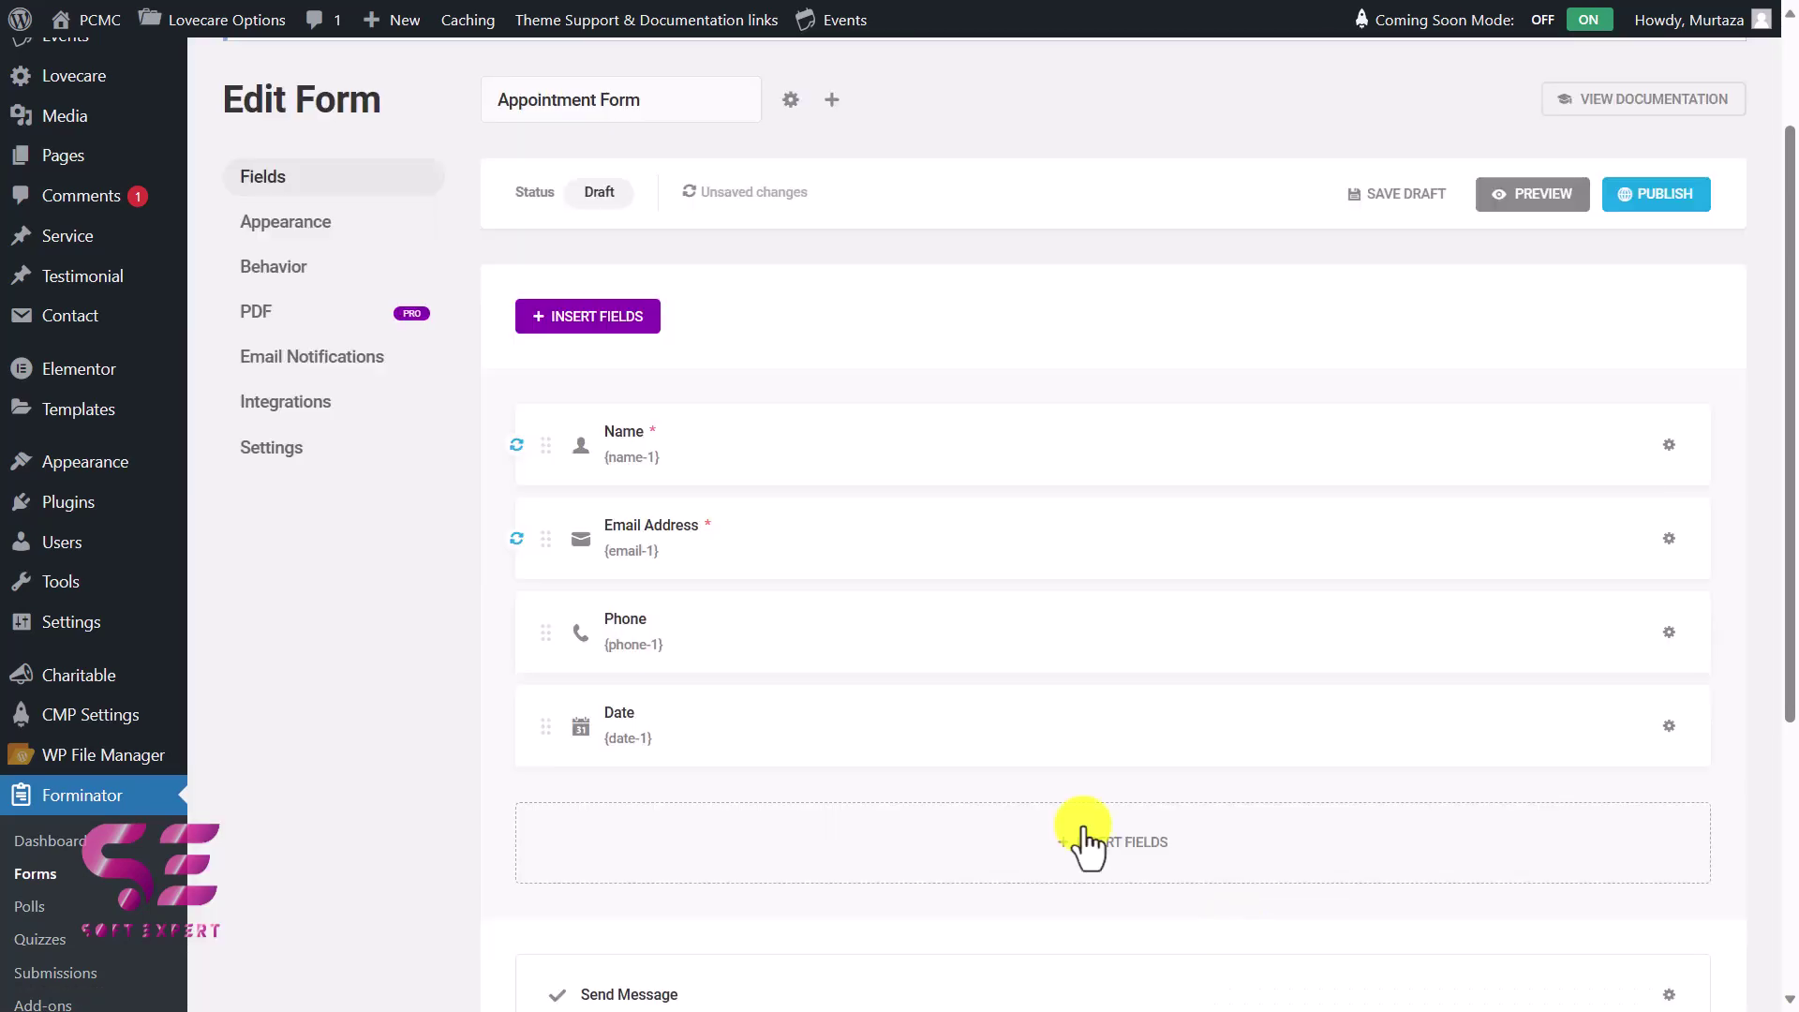
# Set the Phone field to Required in its settings and apply.
pyautogui.click(1668, 632)
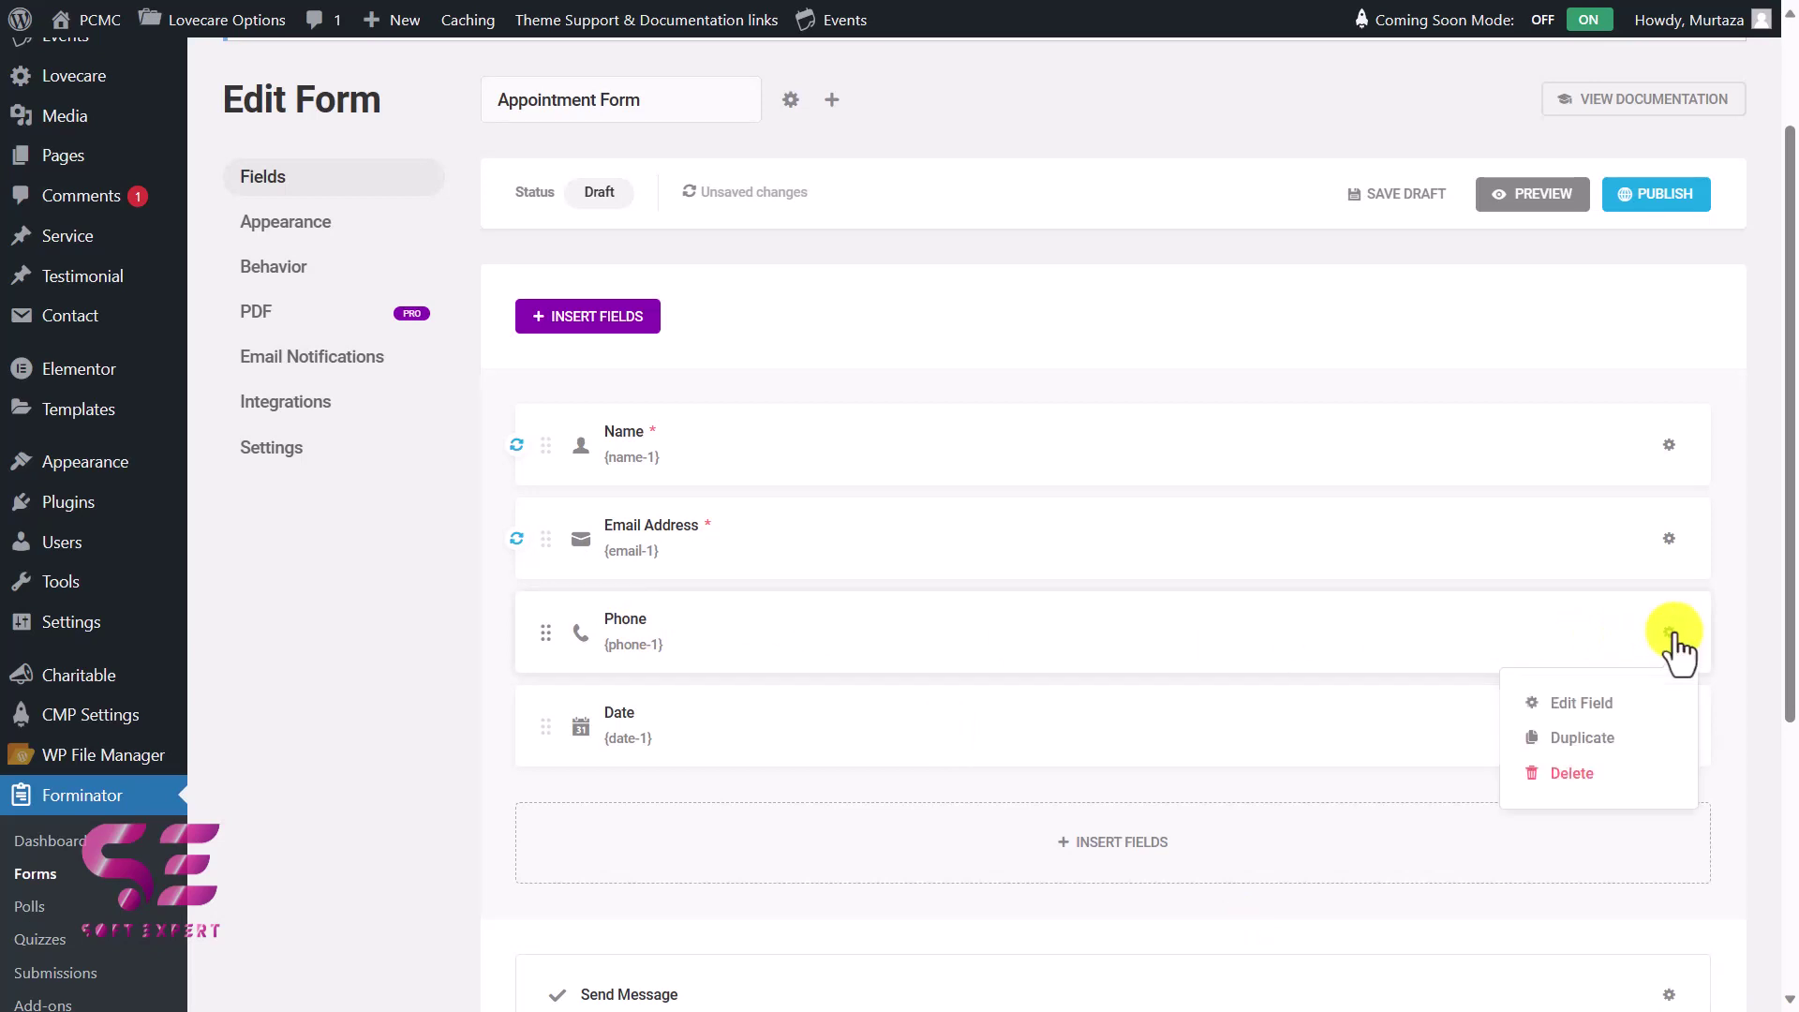
pyautogui.click(1585, 708)
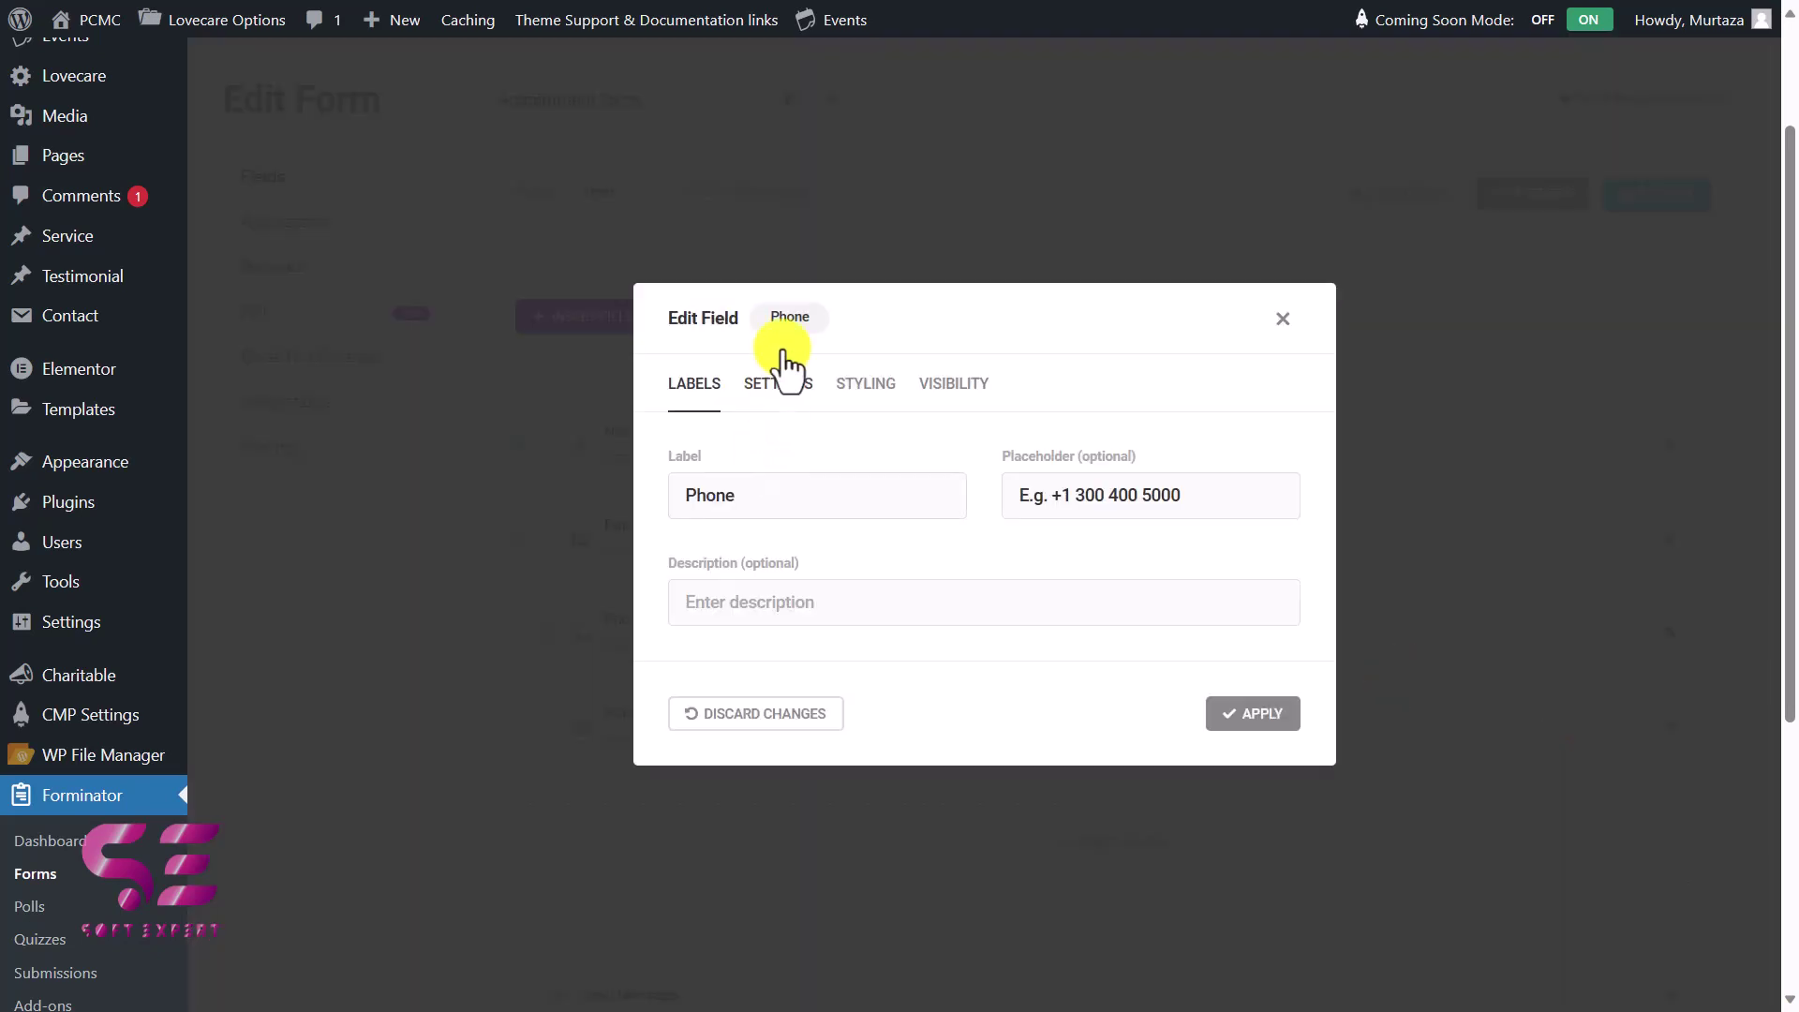
pyautogui.click(785, 382)
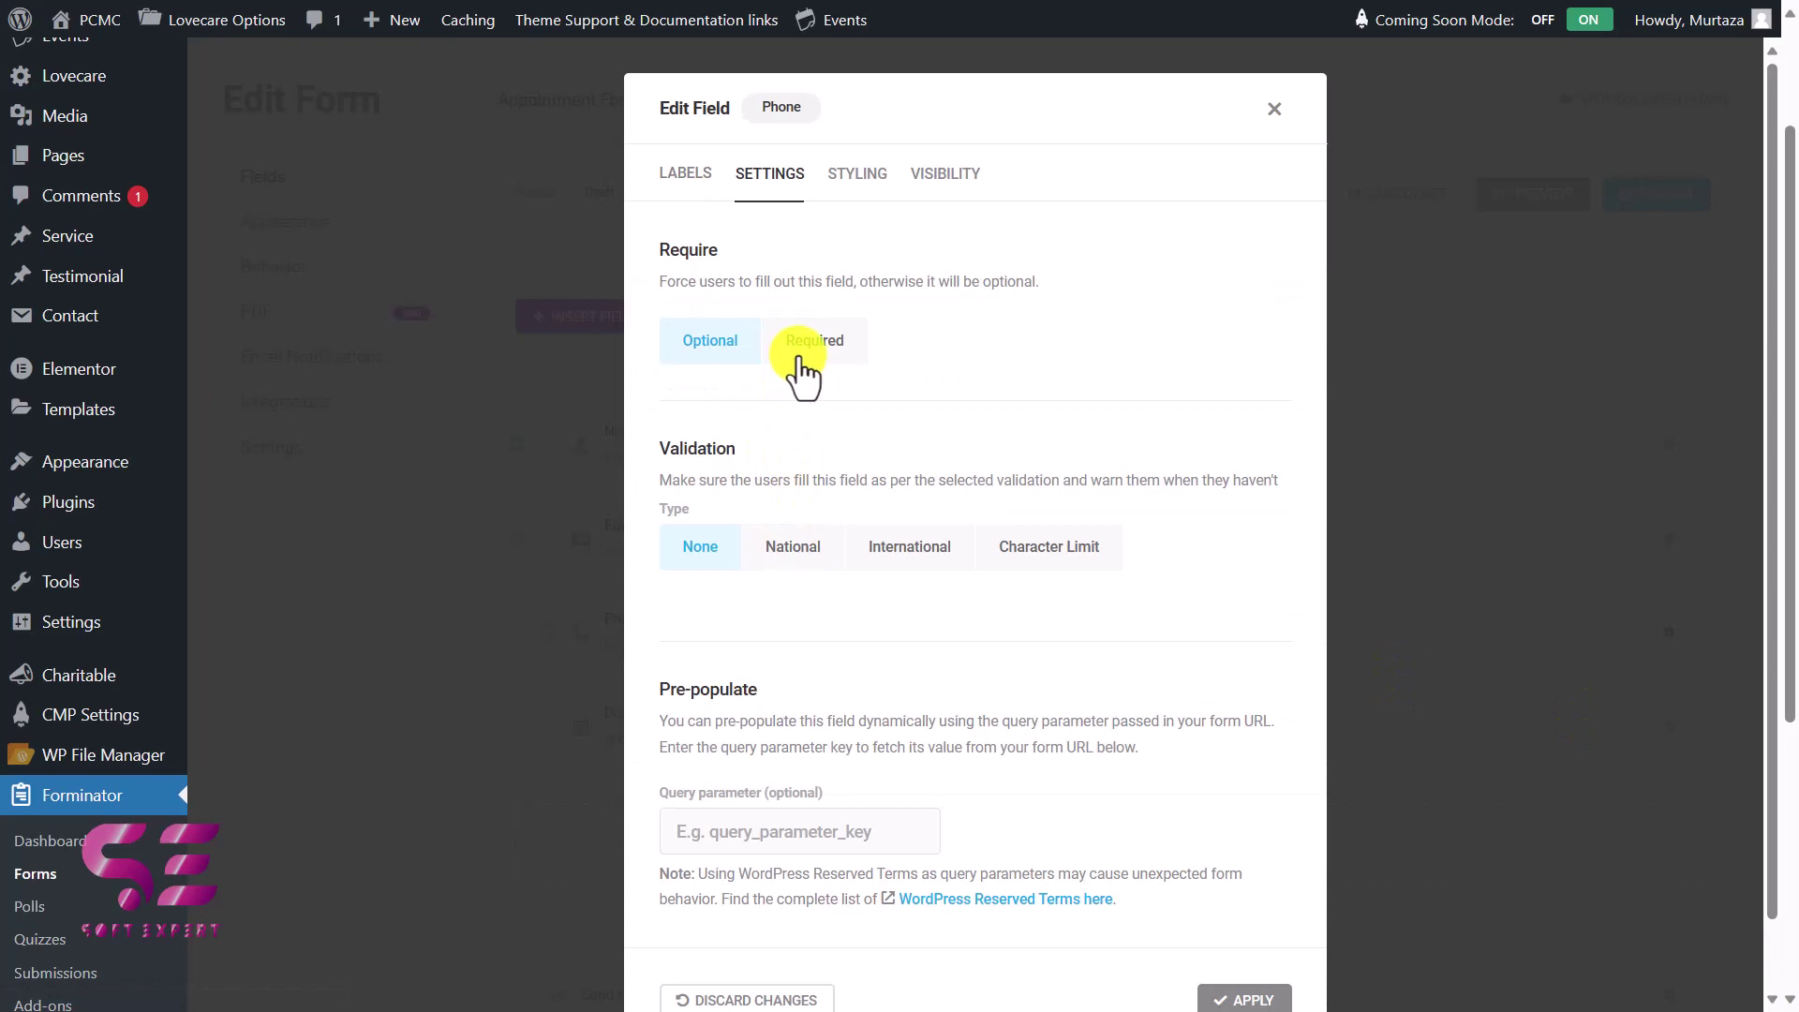
pyautogui.click(802, 376)
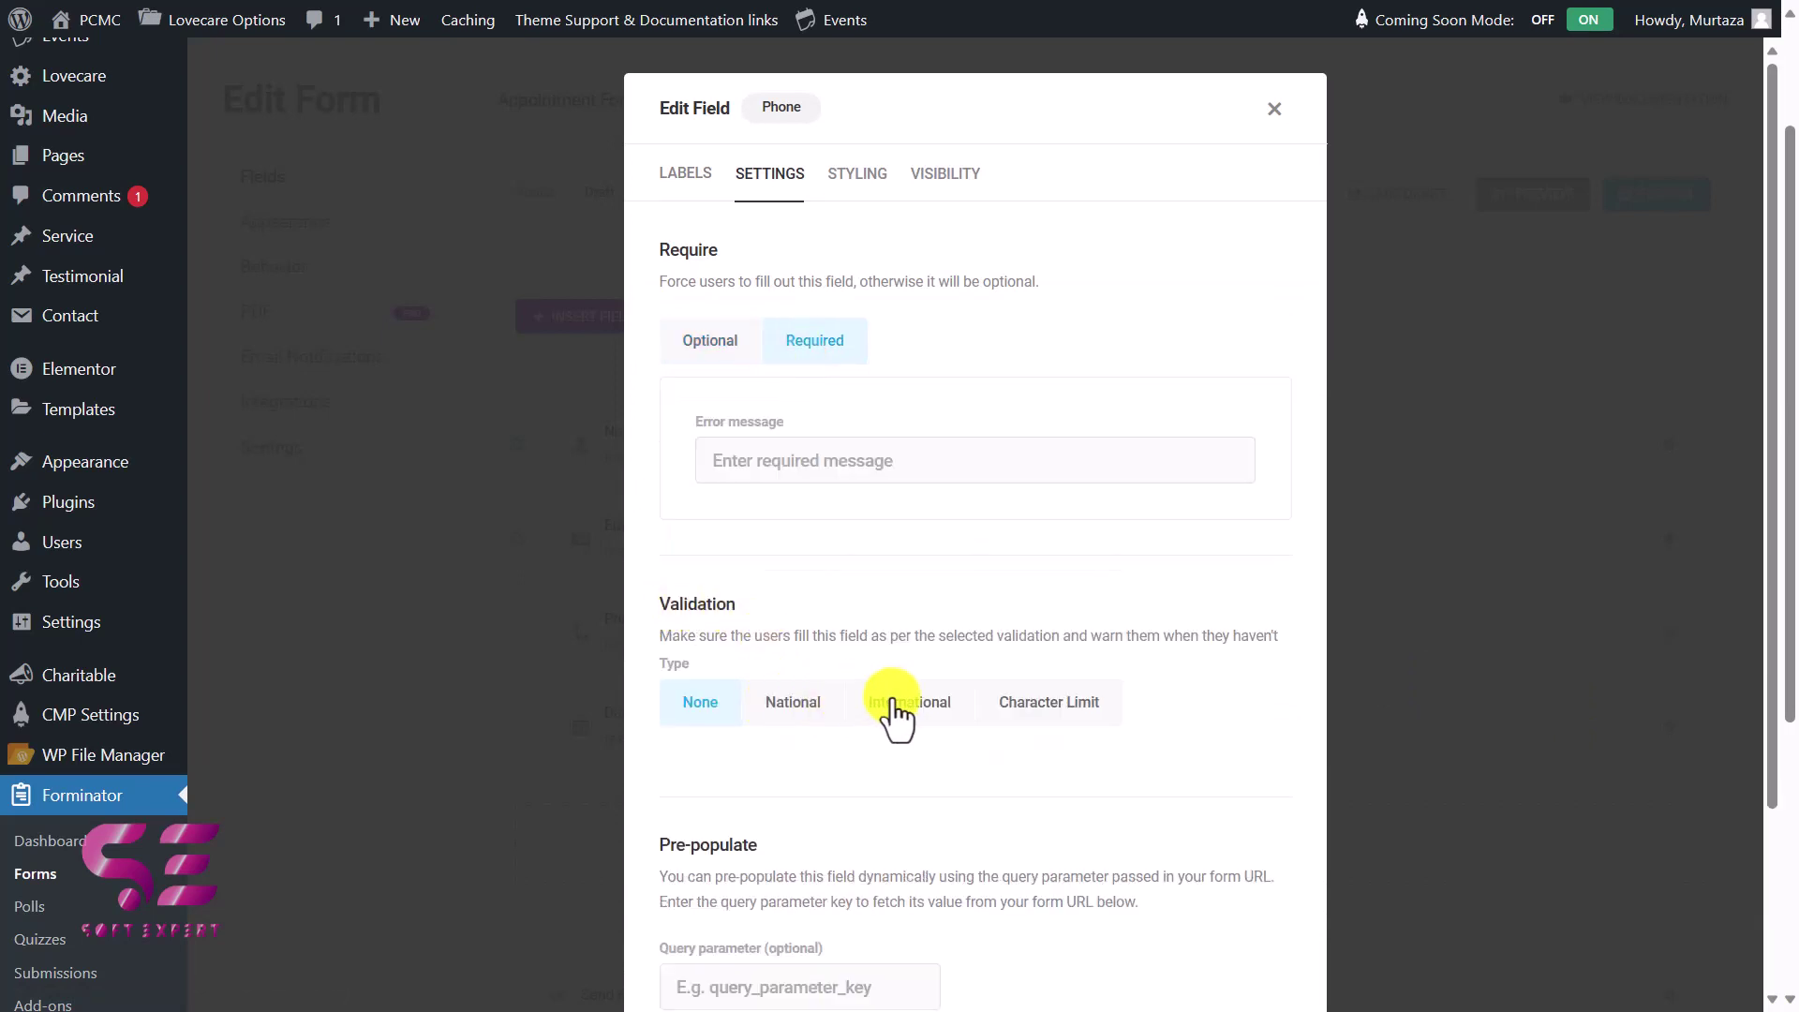
pyautogui.scroll(-3, 1027, 712)
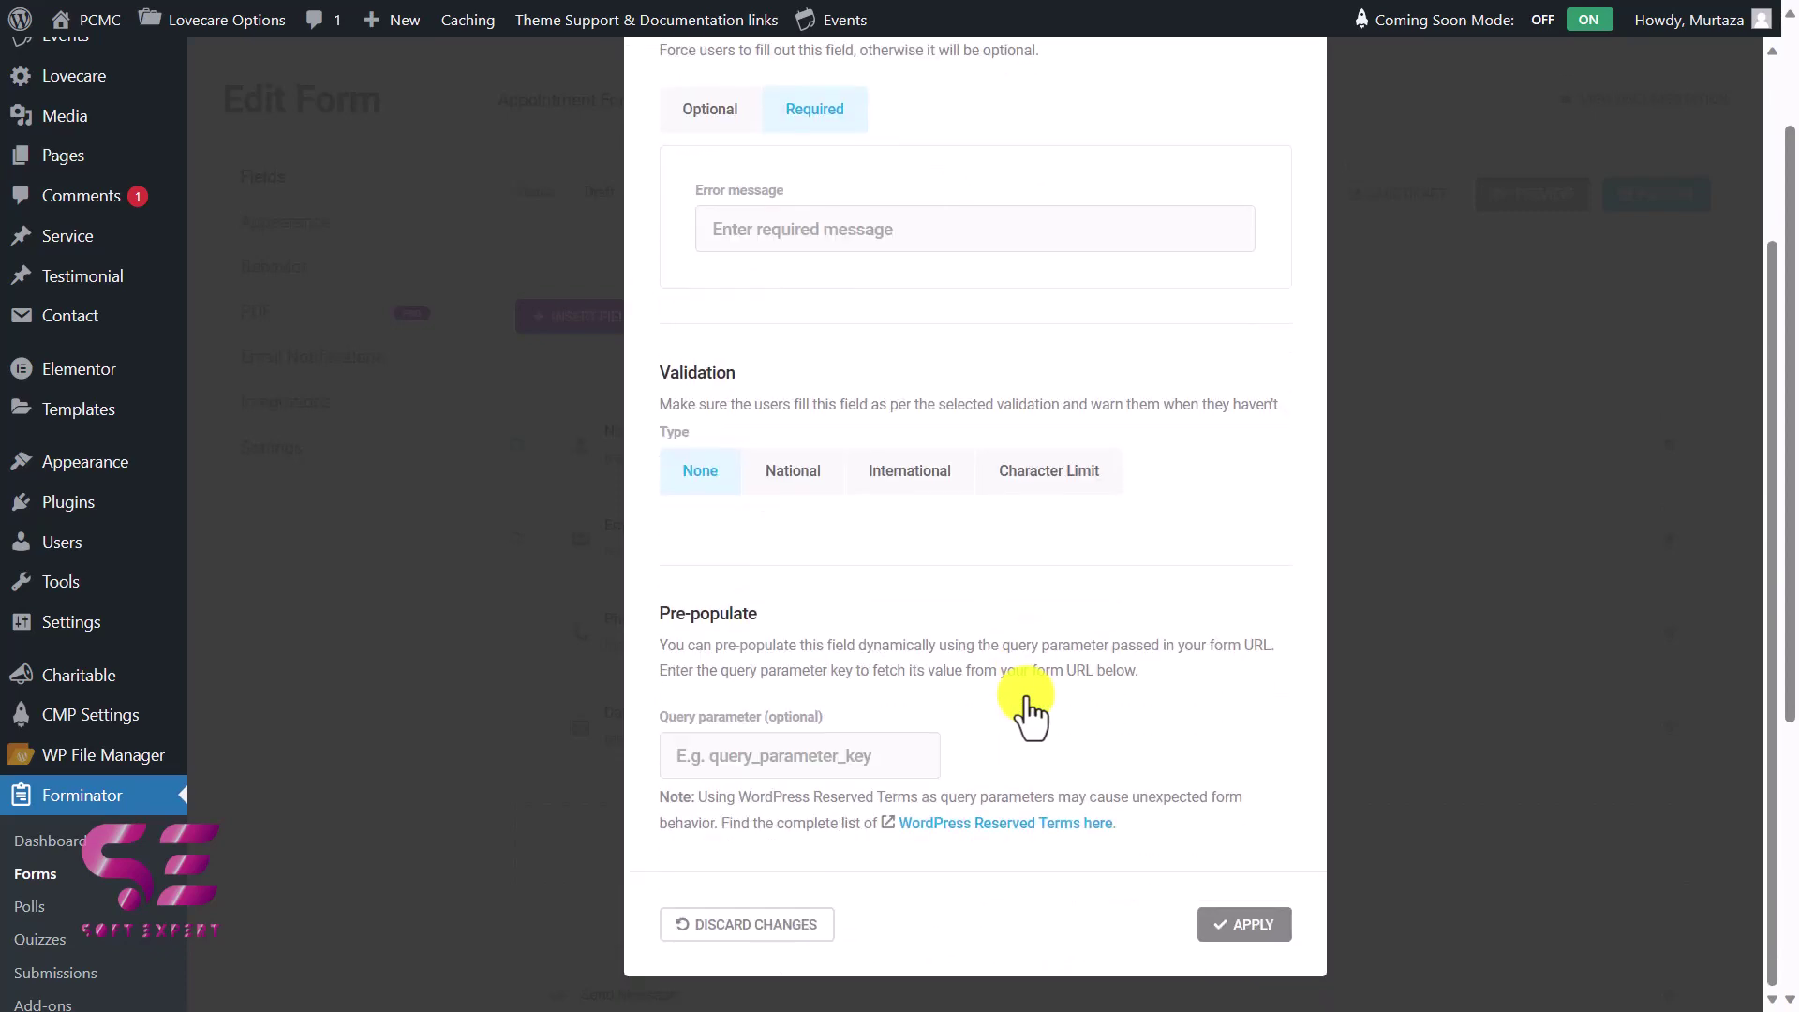
pyautogui.click(1251, 927)
pyautogui.click(1668, 725)
# Relabel the Date field 'Date of Birth' and keep the m/d/Y format.
pyautogui.click(1570, 796)
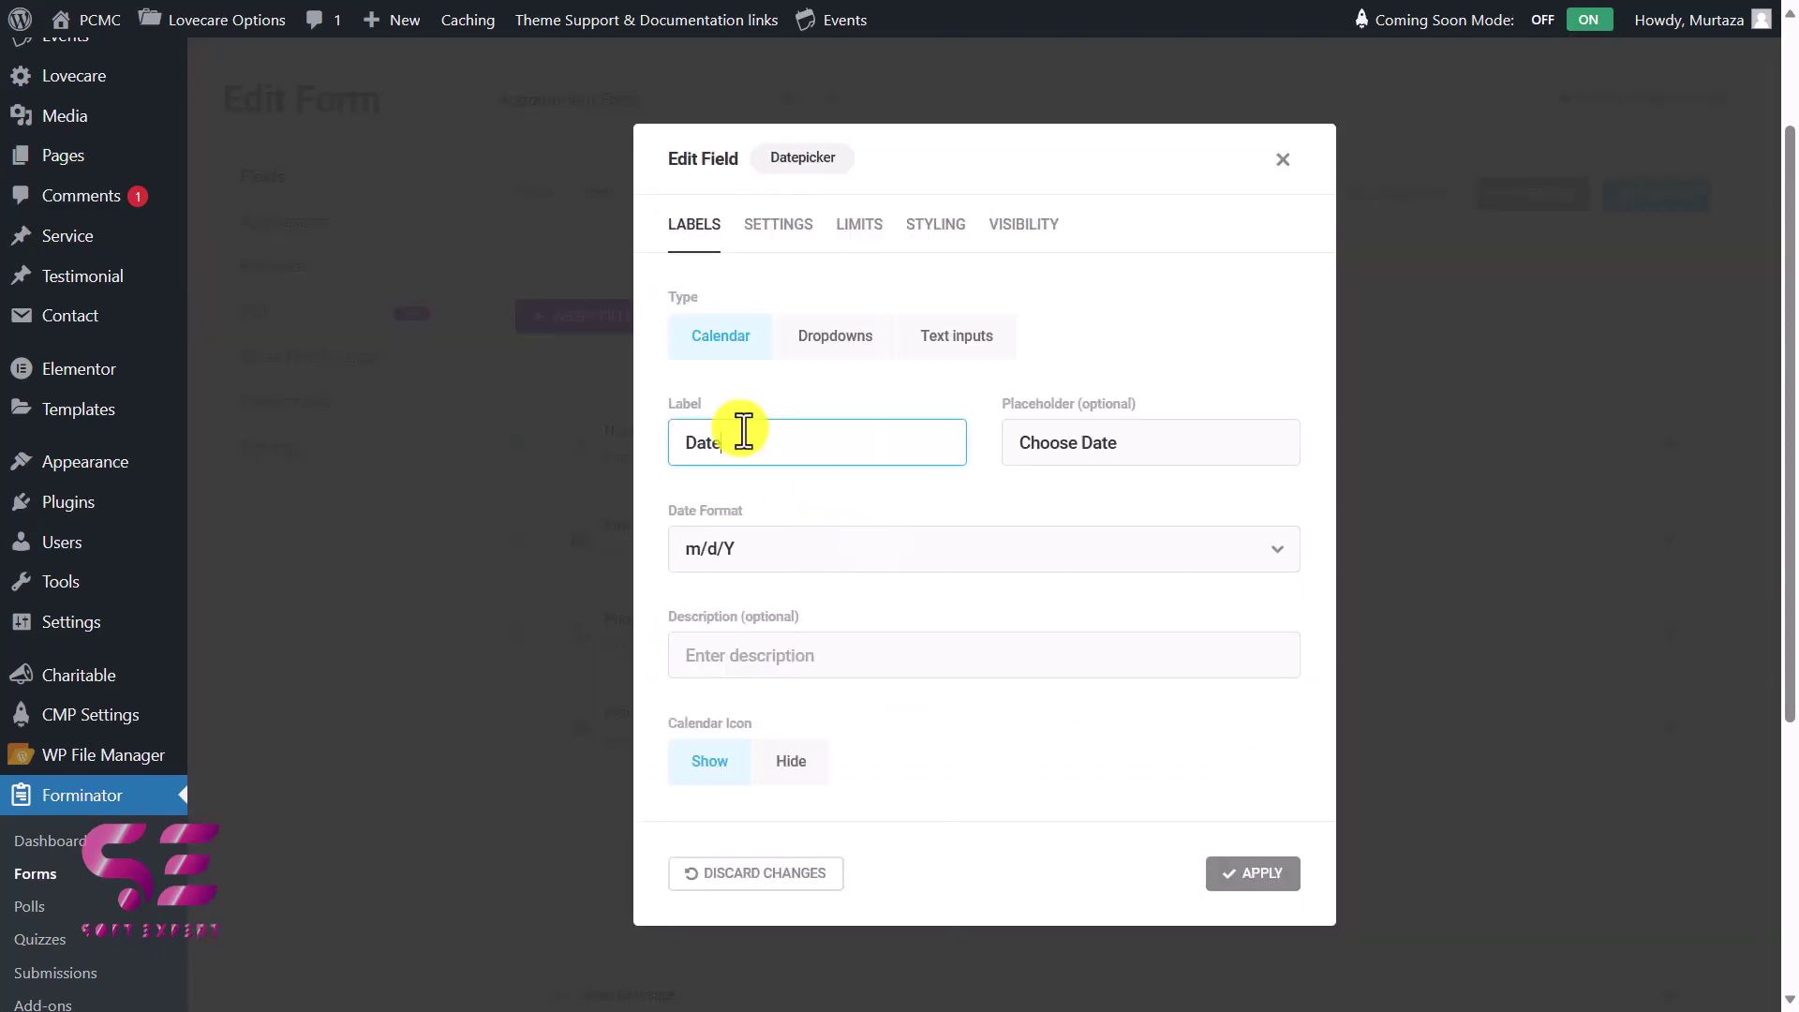
pyautogui.write('of birth')
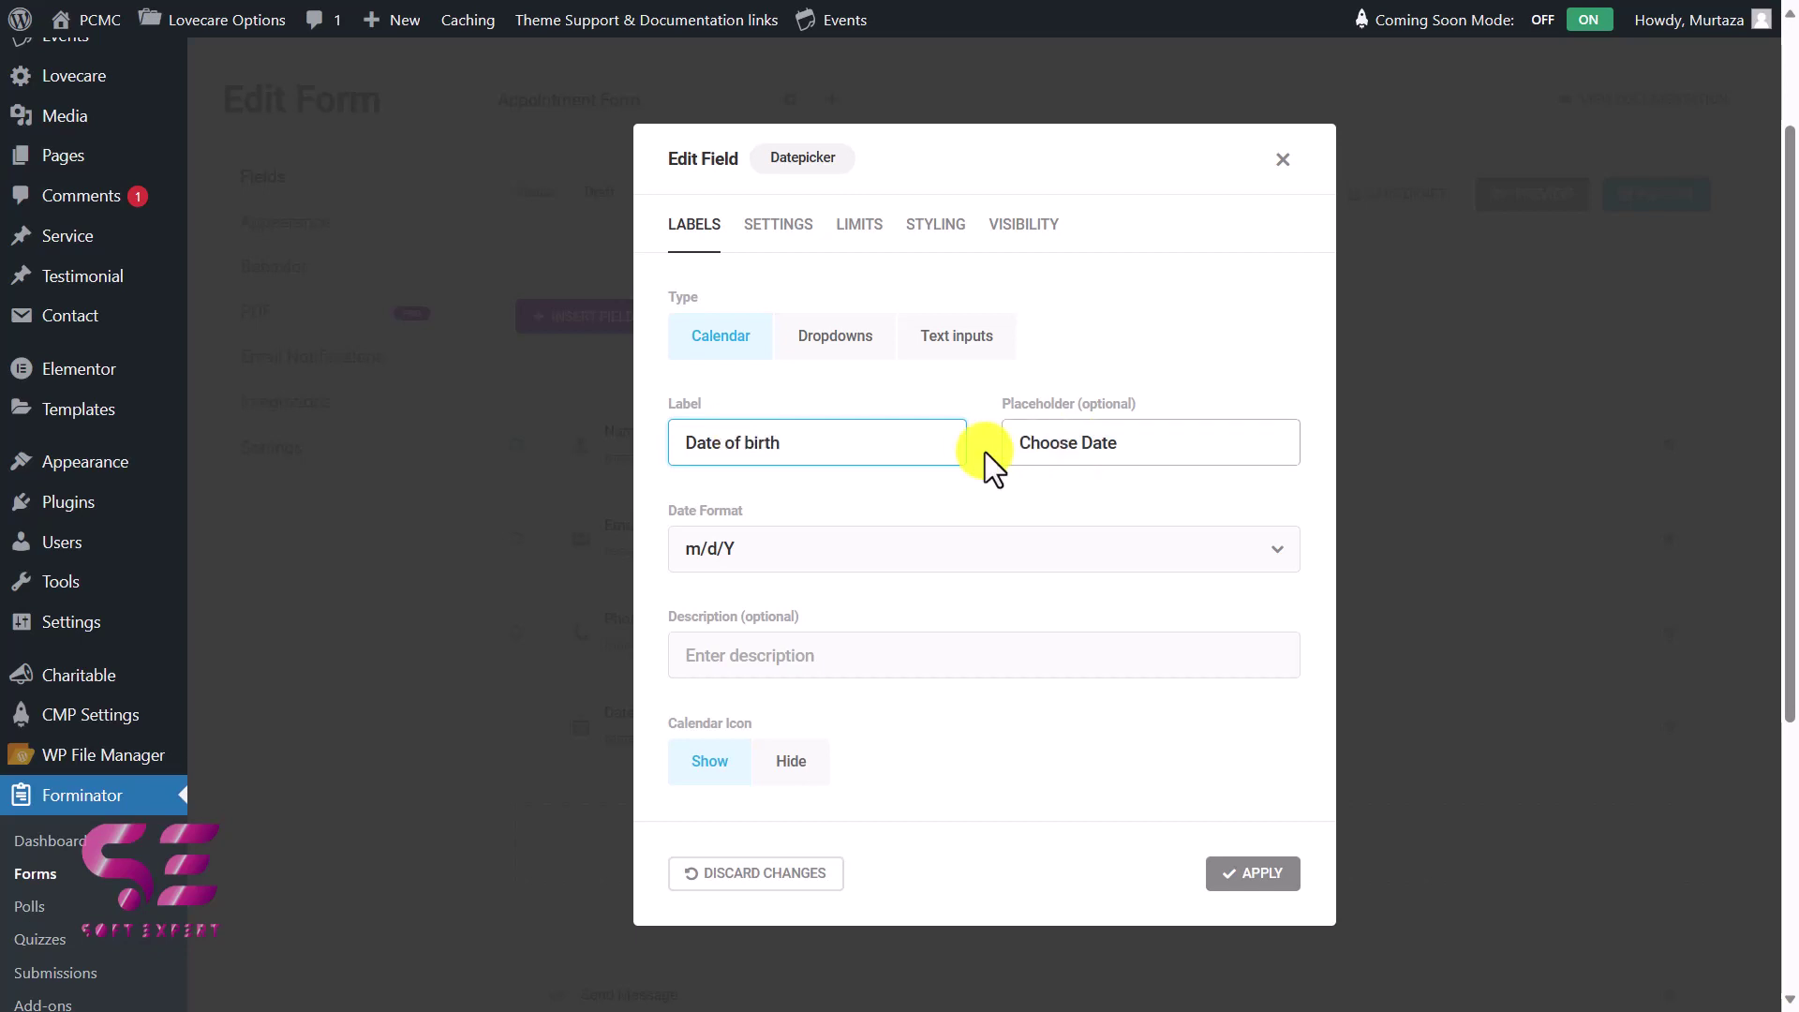
pyautogui.click(753, 549)
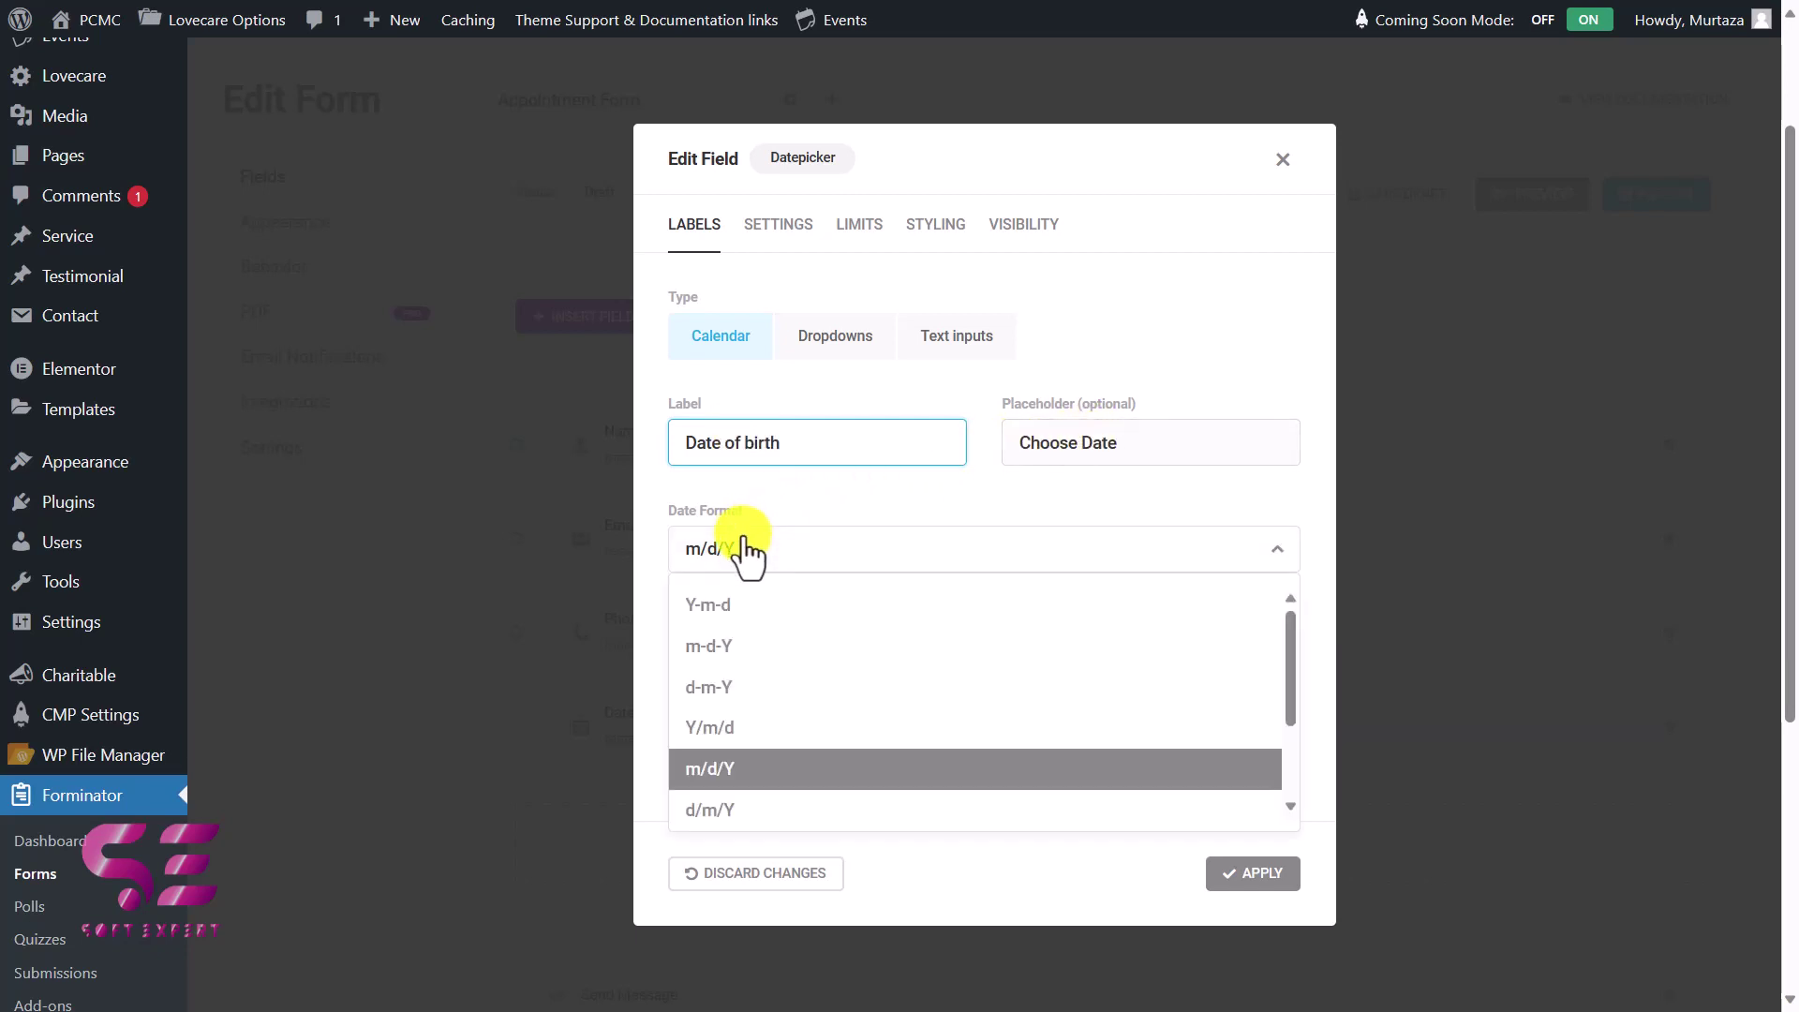
pyautogui.click(749, 549)
pyautogui.doubleClick(760, 443)
pyautogui.write('Birth')
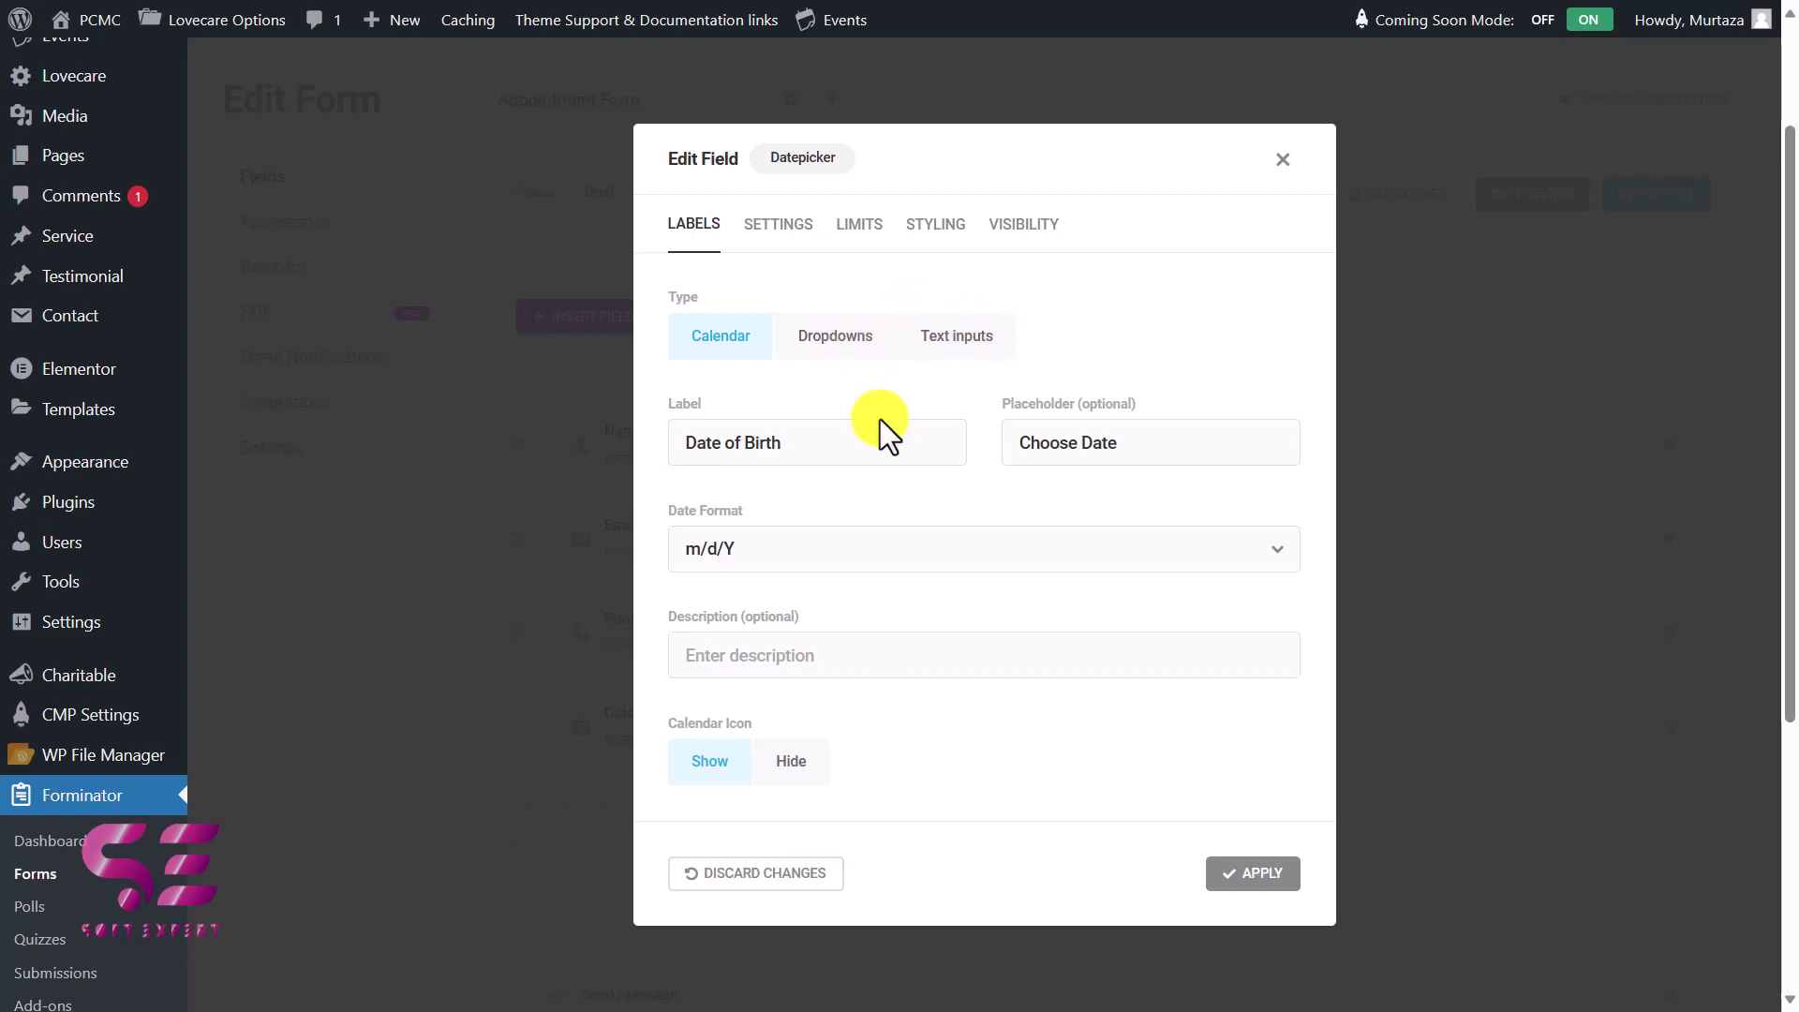
# Review the Date of Birth field's Limits settings and apply the changes.
pyautogui.scroll(-2, 679, 737)
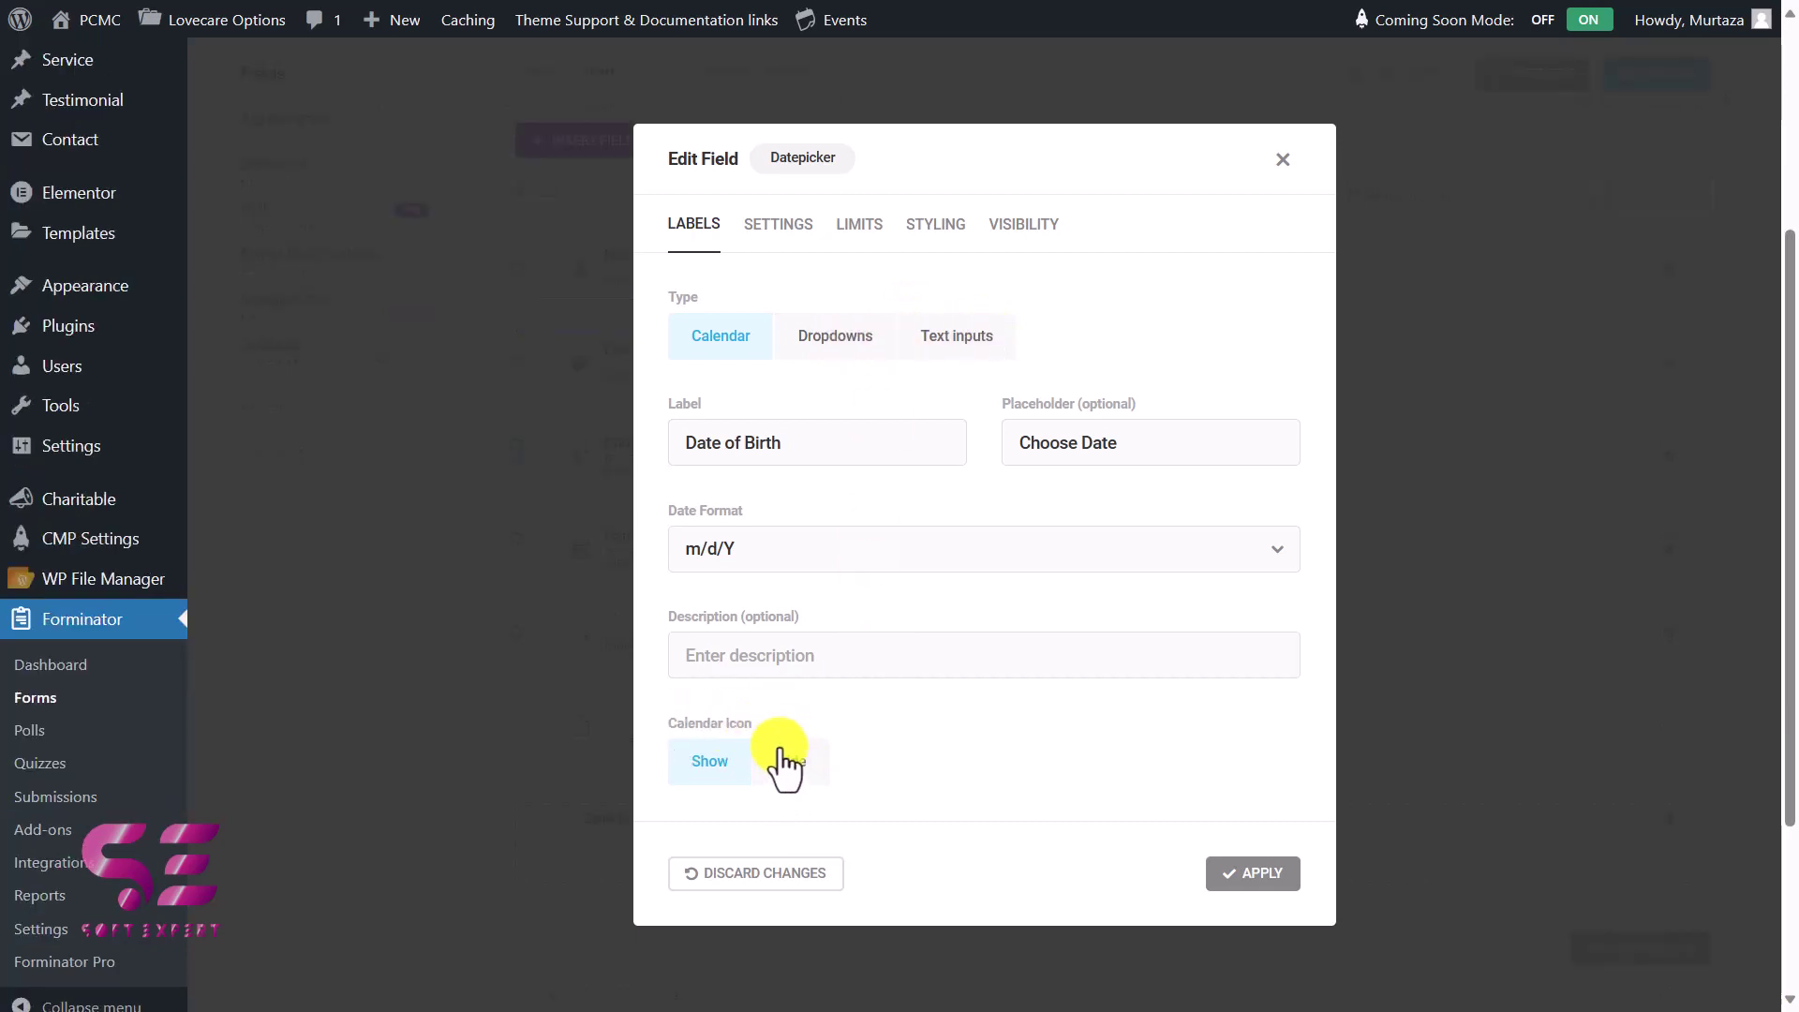
pyautogui.click(855, 233)
pyautogui.scroll(-1, 743, 354)
pyautogui.scroll(1, 743, 346)
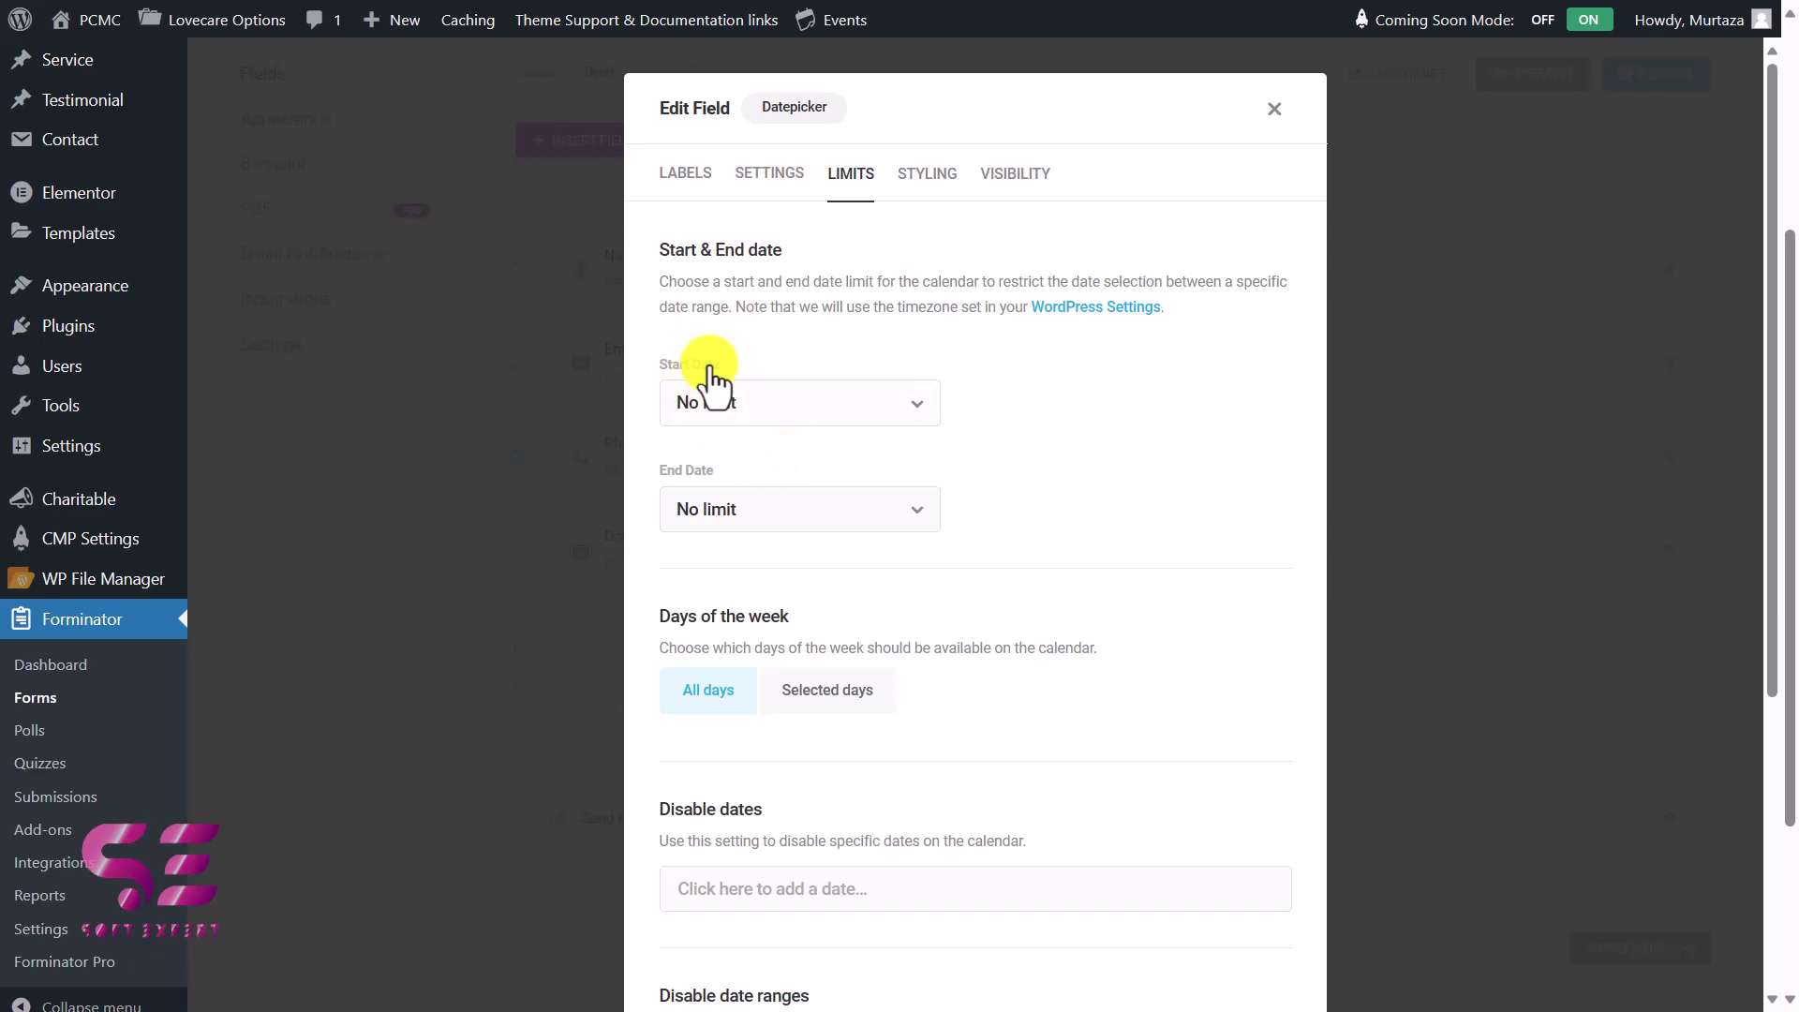
pyautogui.scroll(-2, 815, 490)
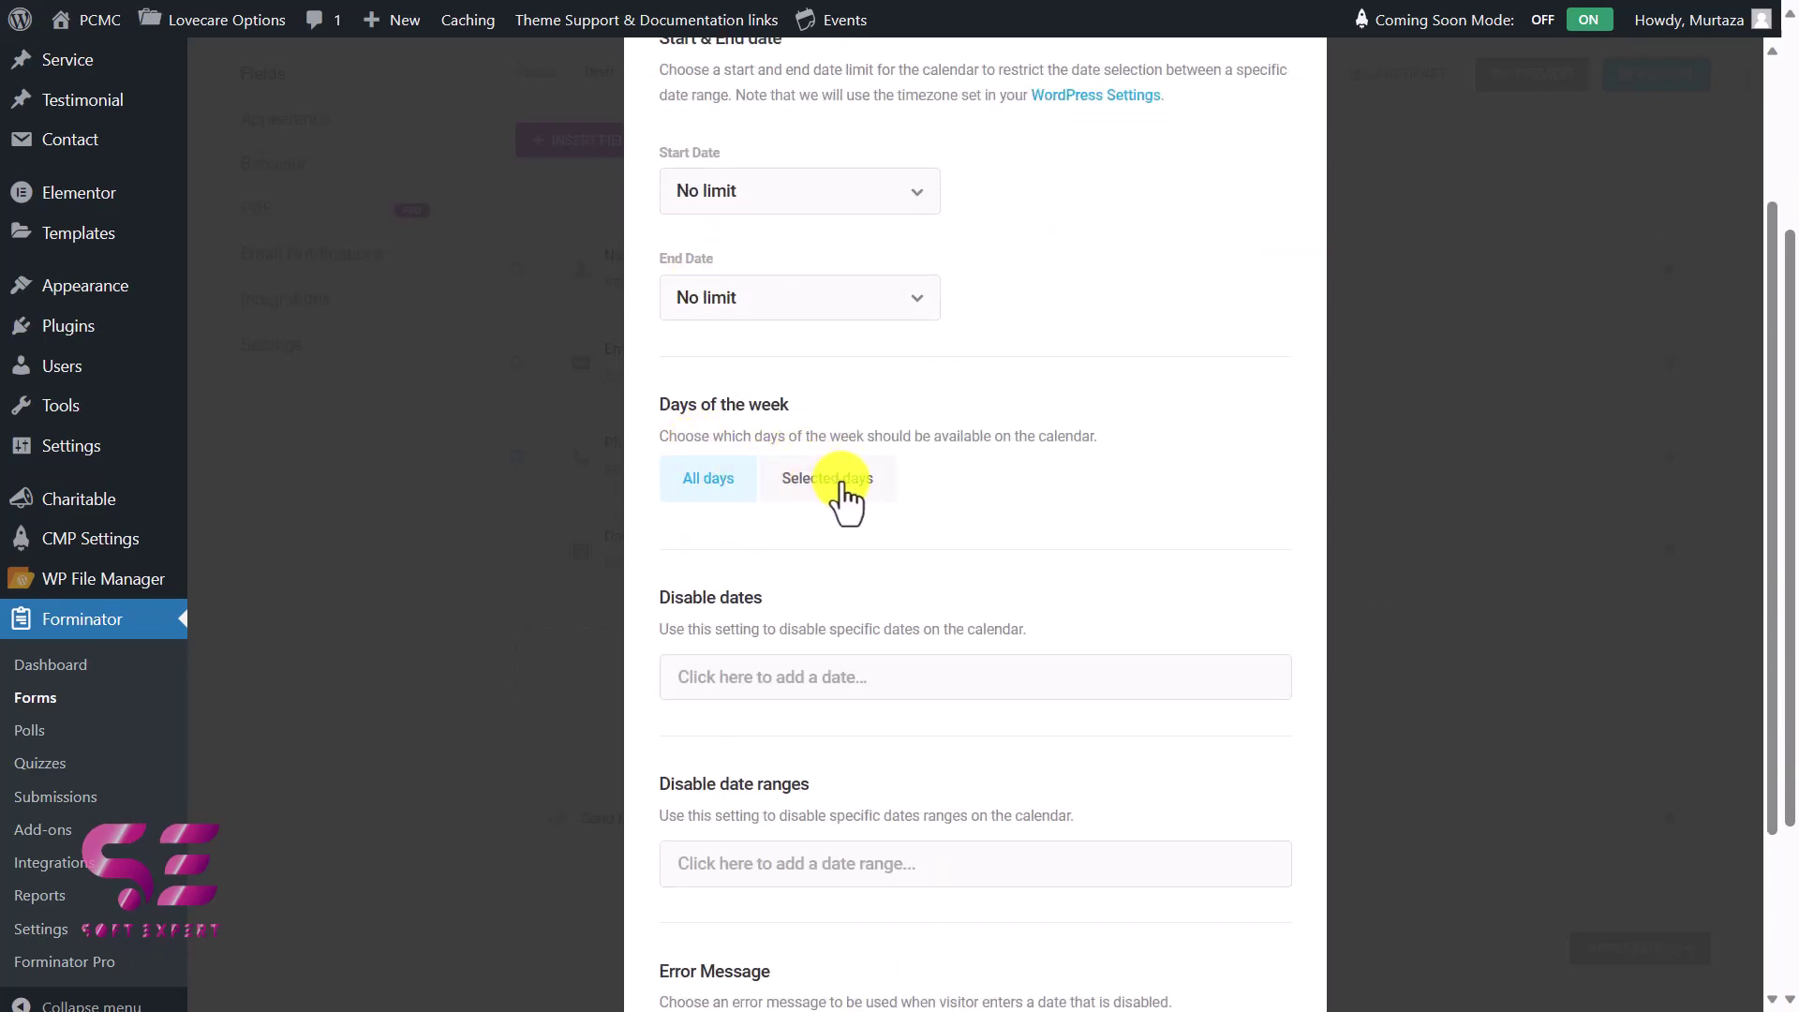
pyautogui.scroll(-3, 846, 502)
pyautogui.click(1227, 929)
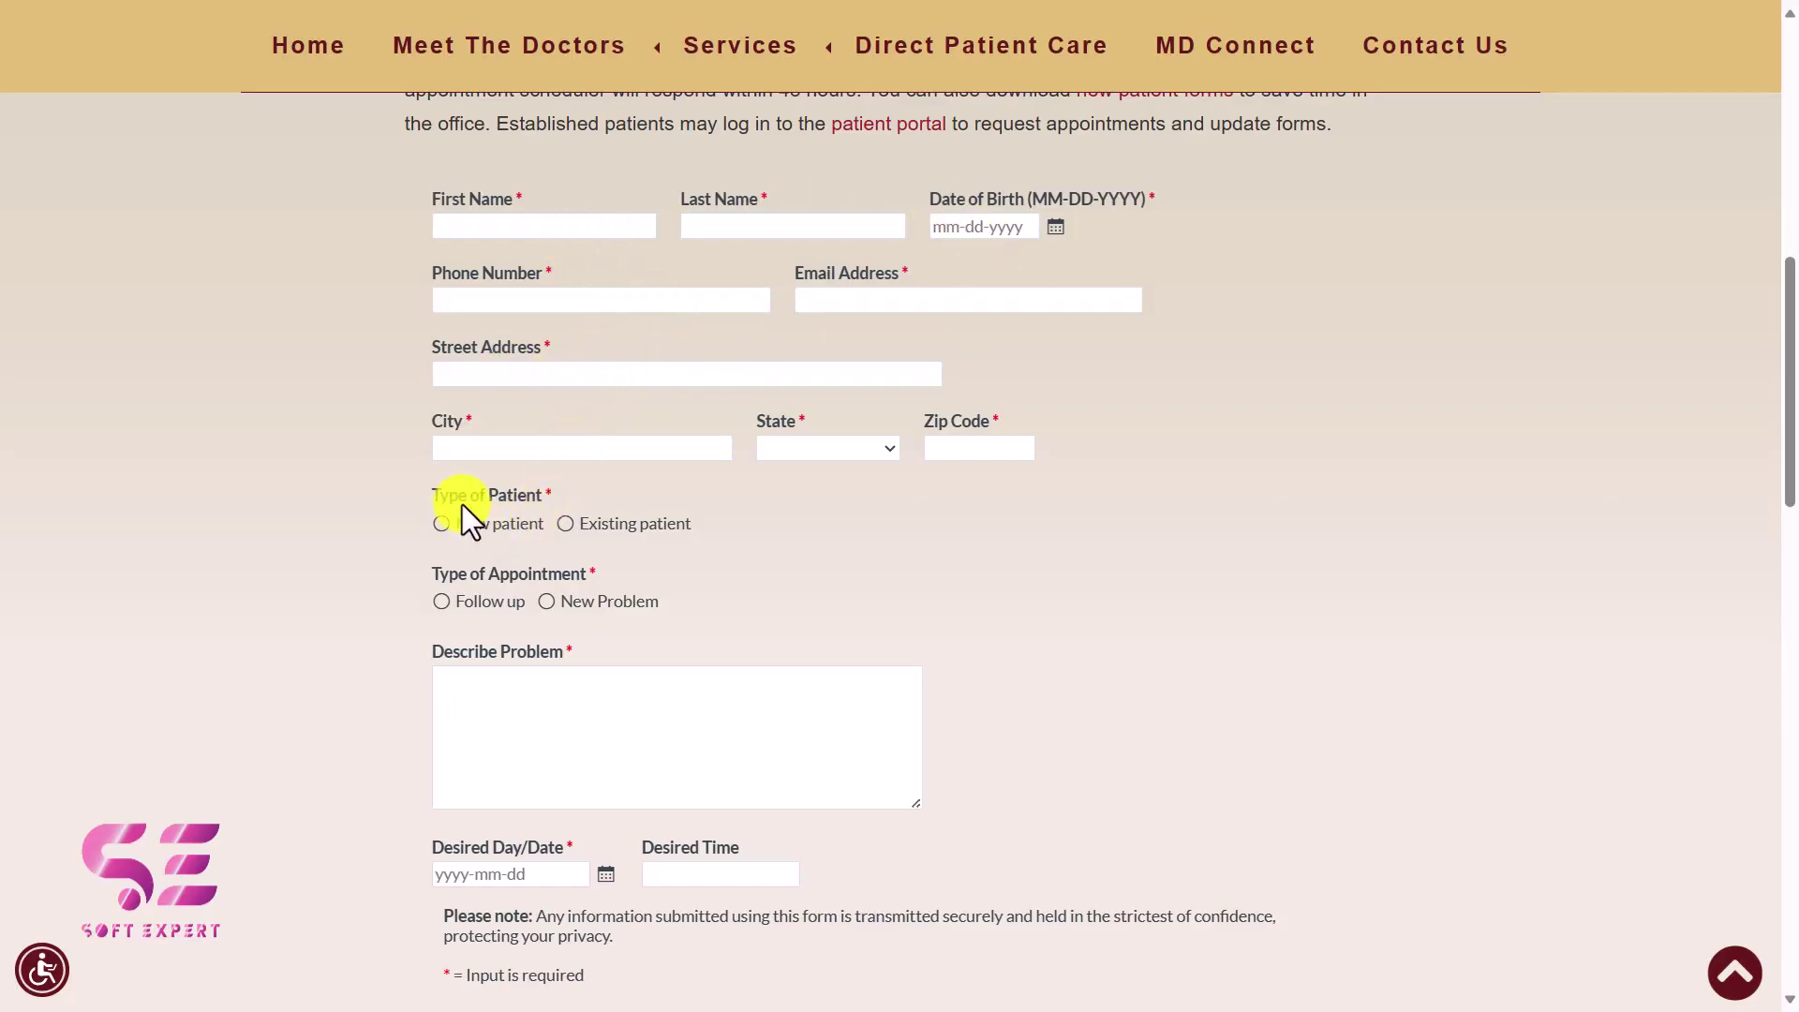
# Select the Type of Patient question and both options on the reference form, then reopen Forminator's field list.
pyautogui.moveTo(537, 488); pyautogui.dragTo(712, 527)
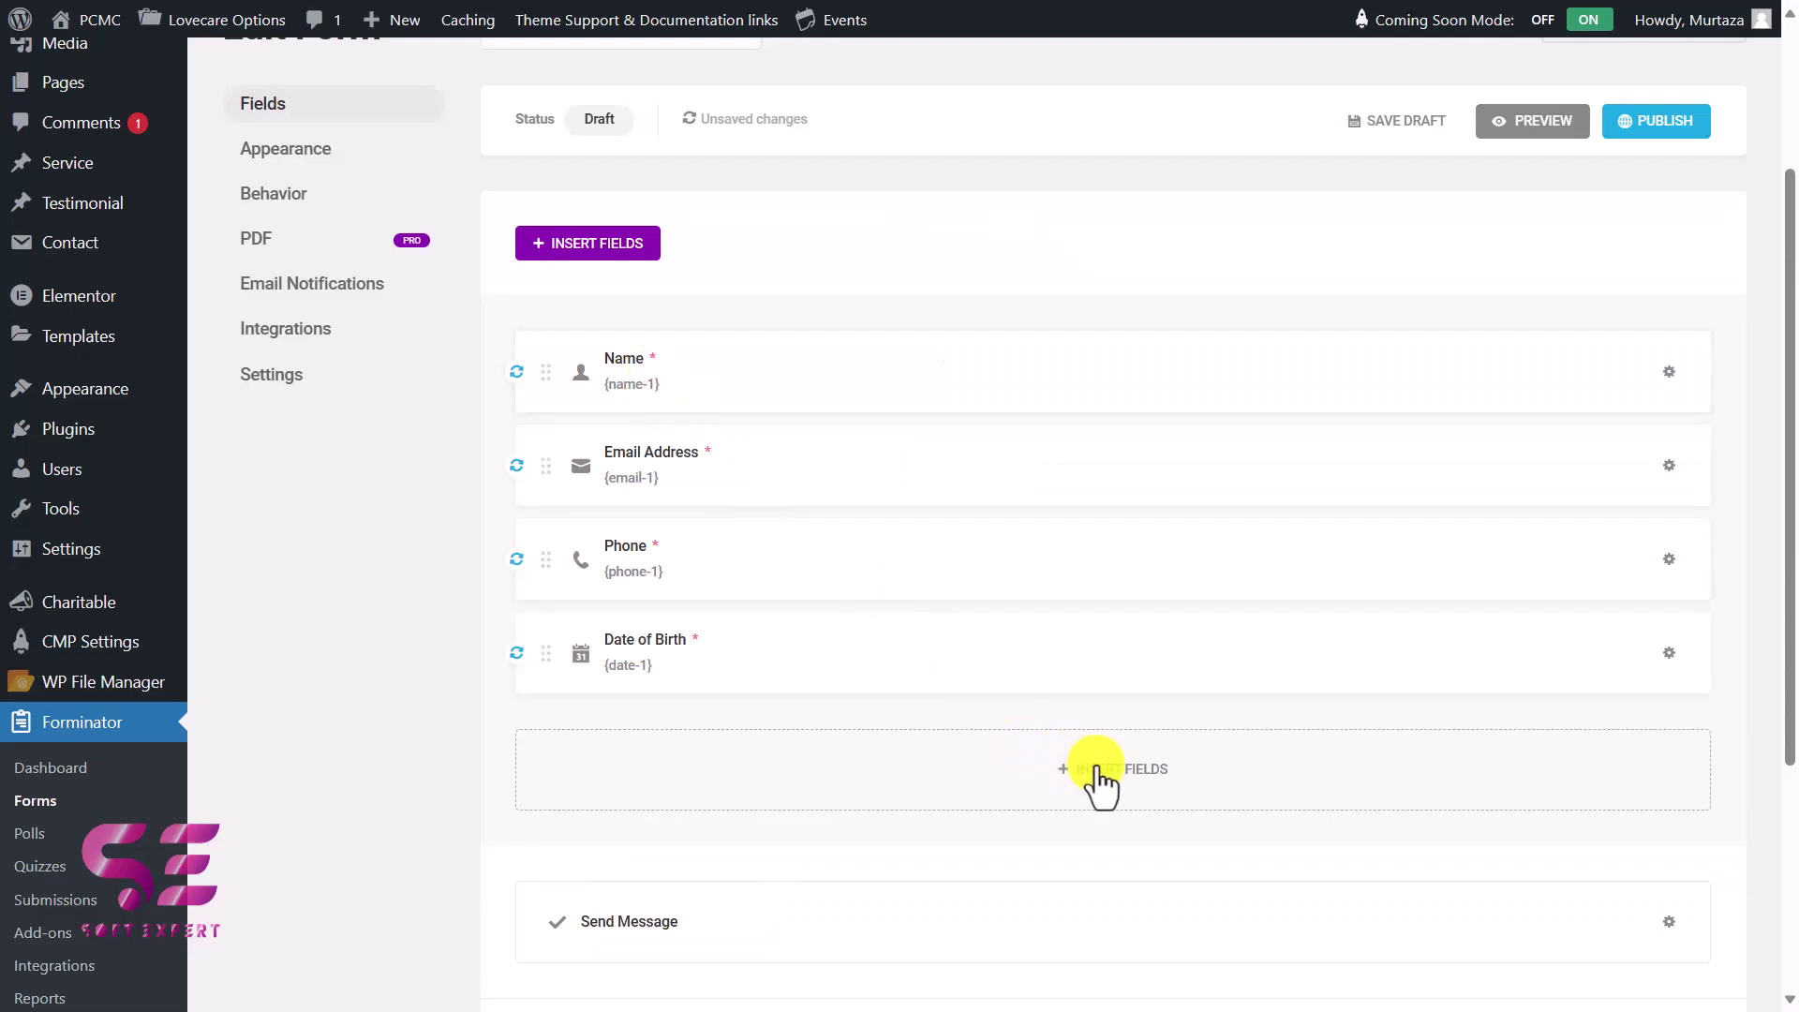
pyautogui.click(1100, 785)
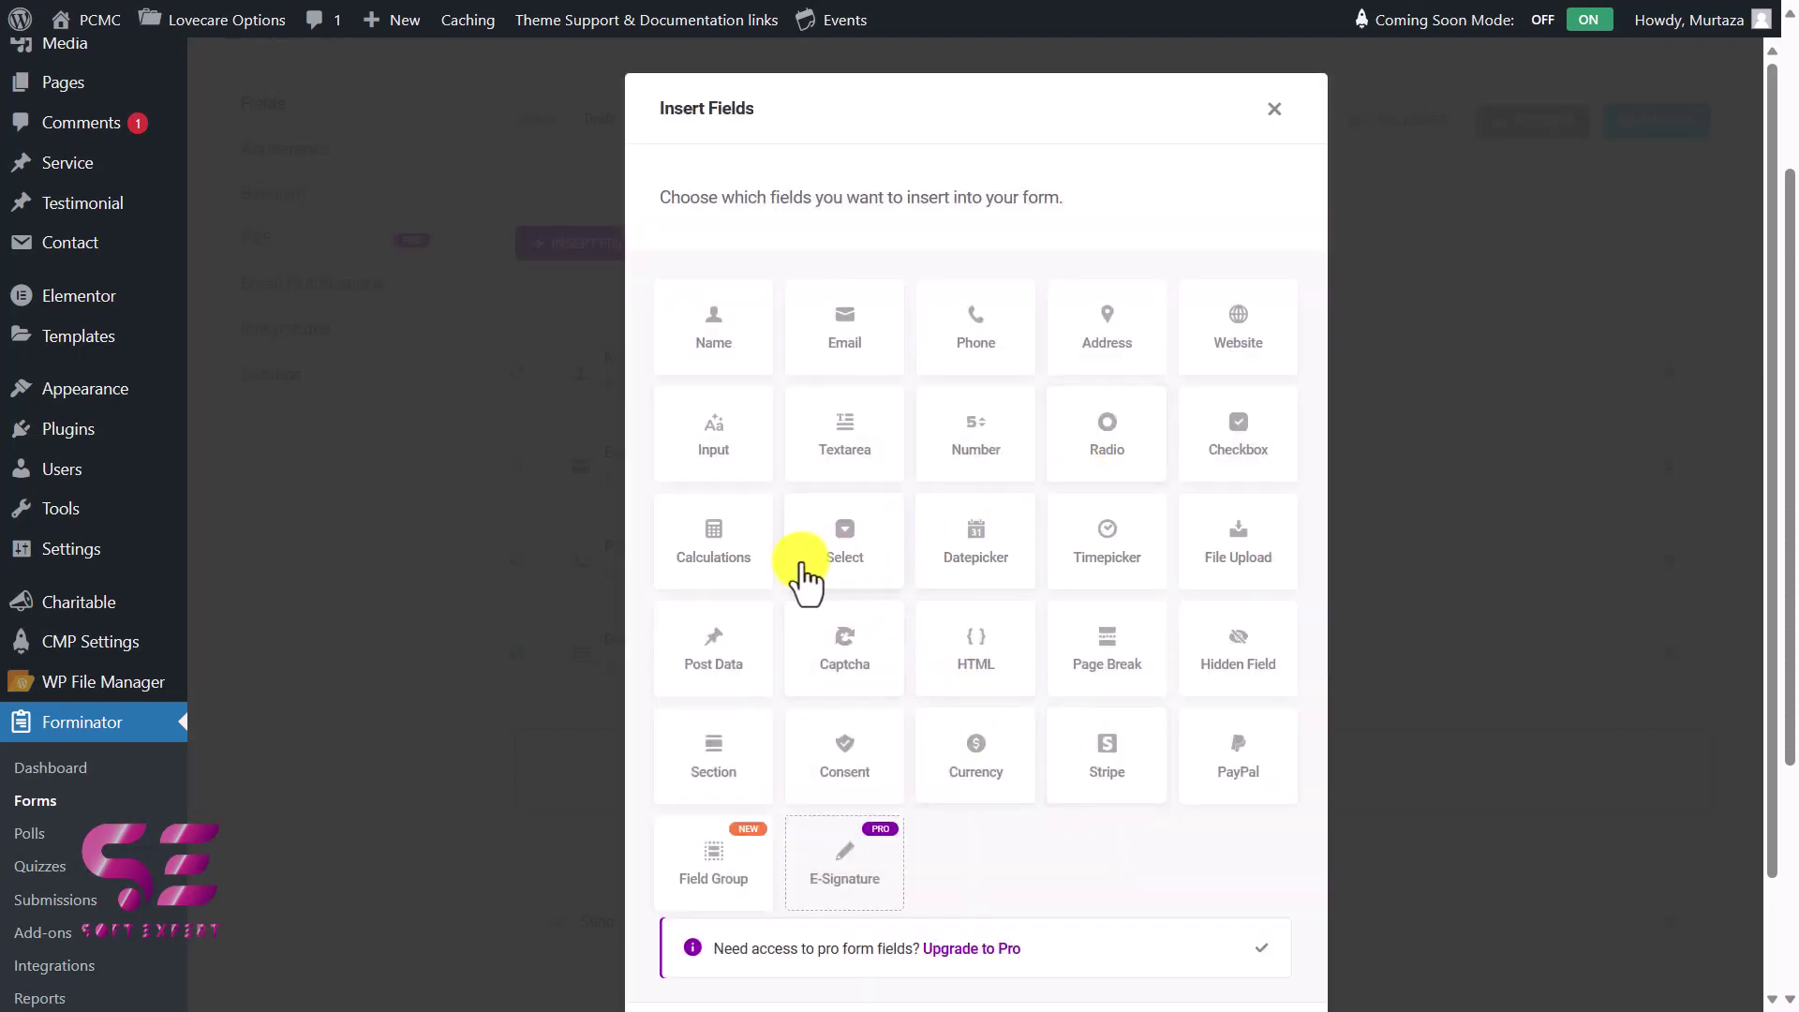
# Insert an Address field and drop its apartment/suite line.
pyautogui.click(1106, 328)
pyautogui.scroll(-2, 1106, 328)
pyautogui.click(1209, 928)
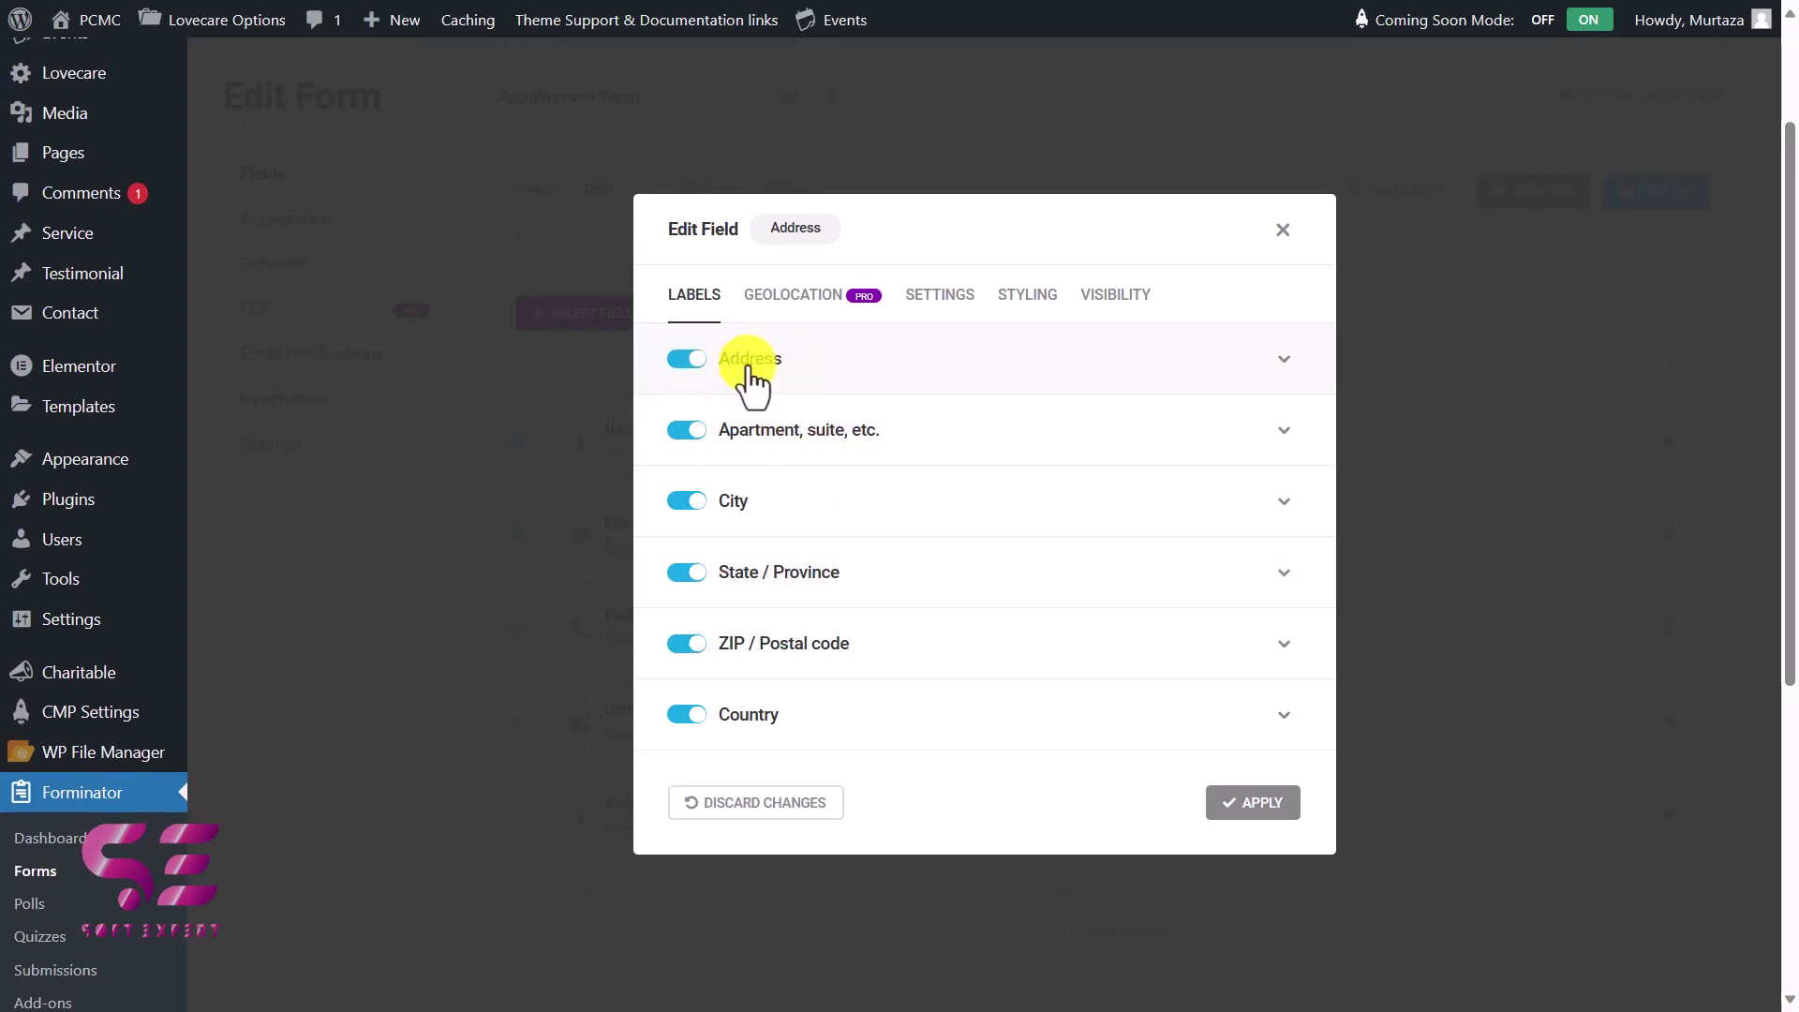
pyautogui.click(716, 430)
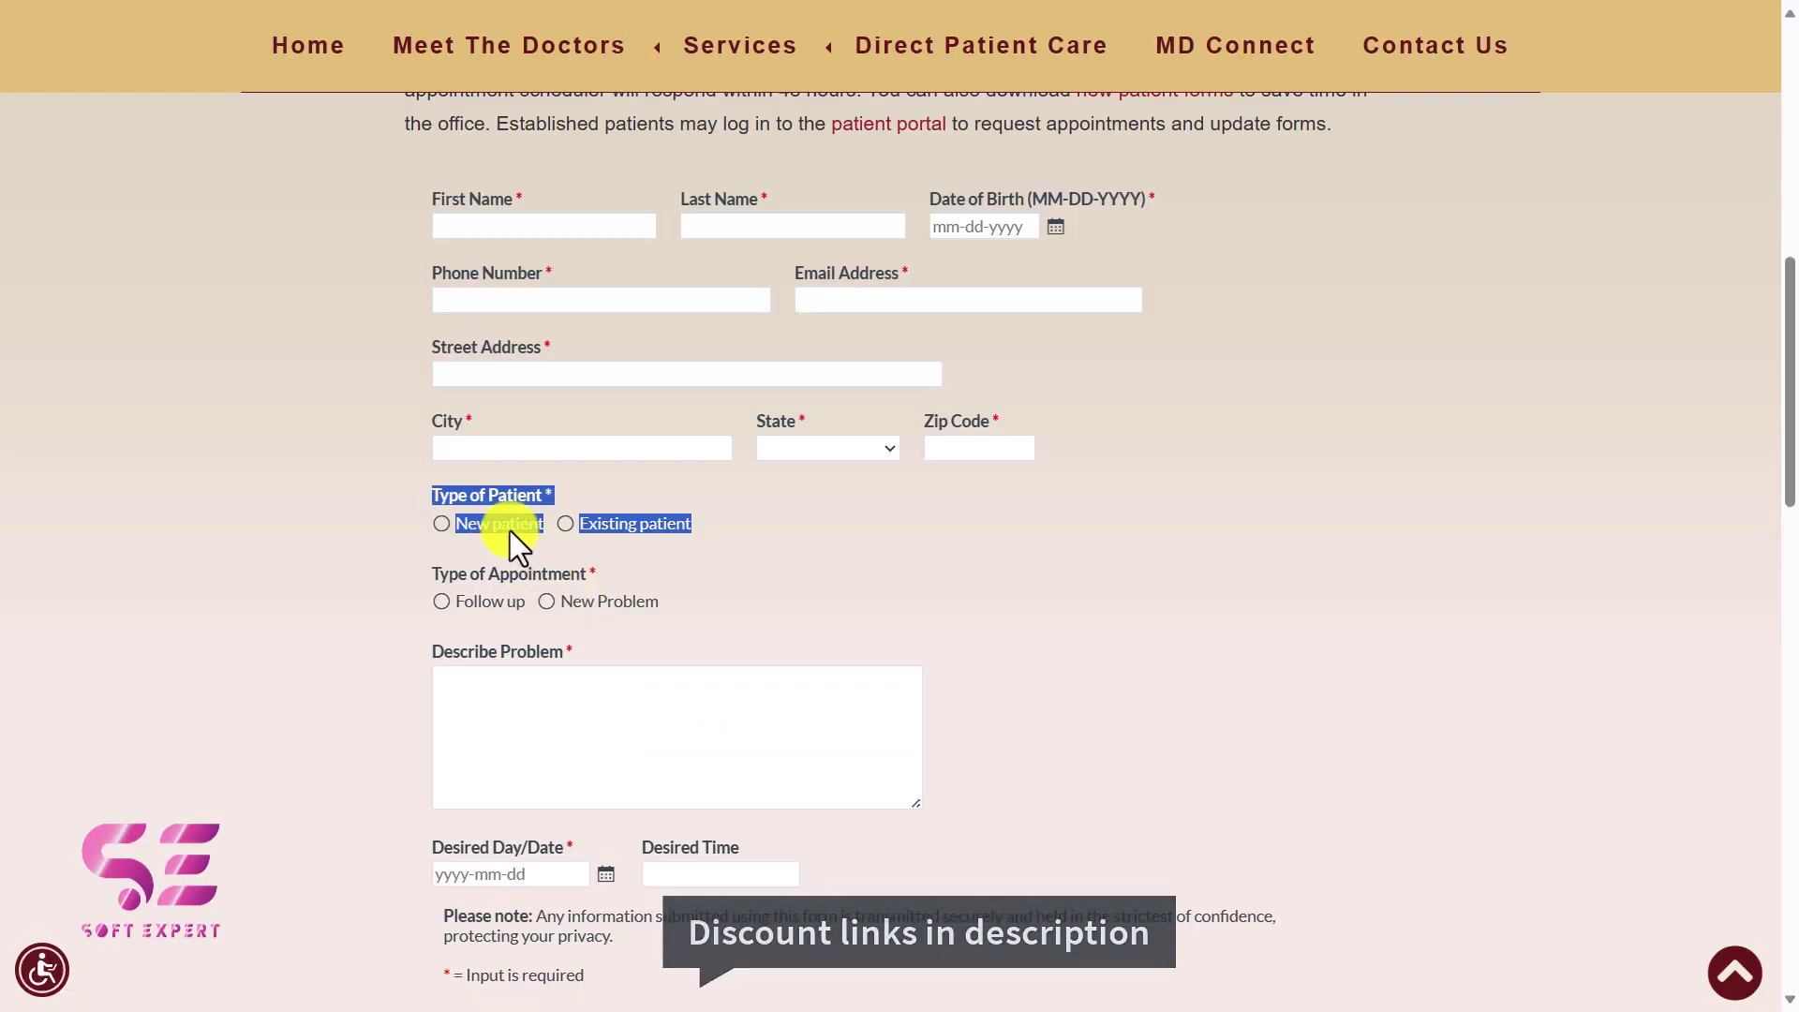
pyautogui.click(698, 487)
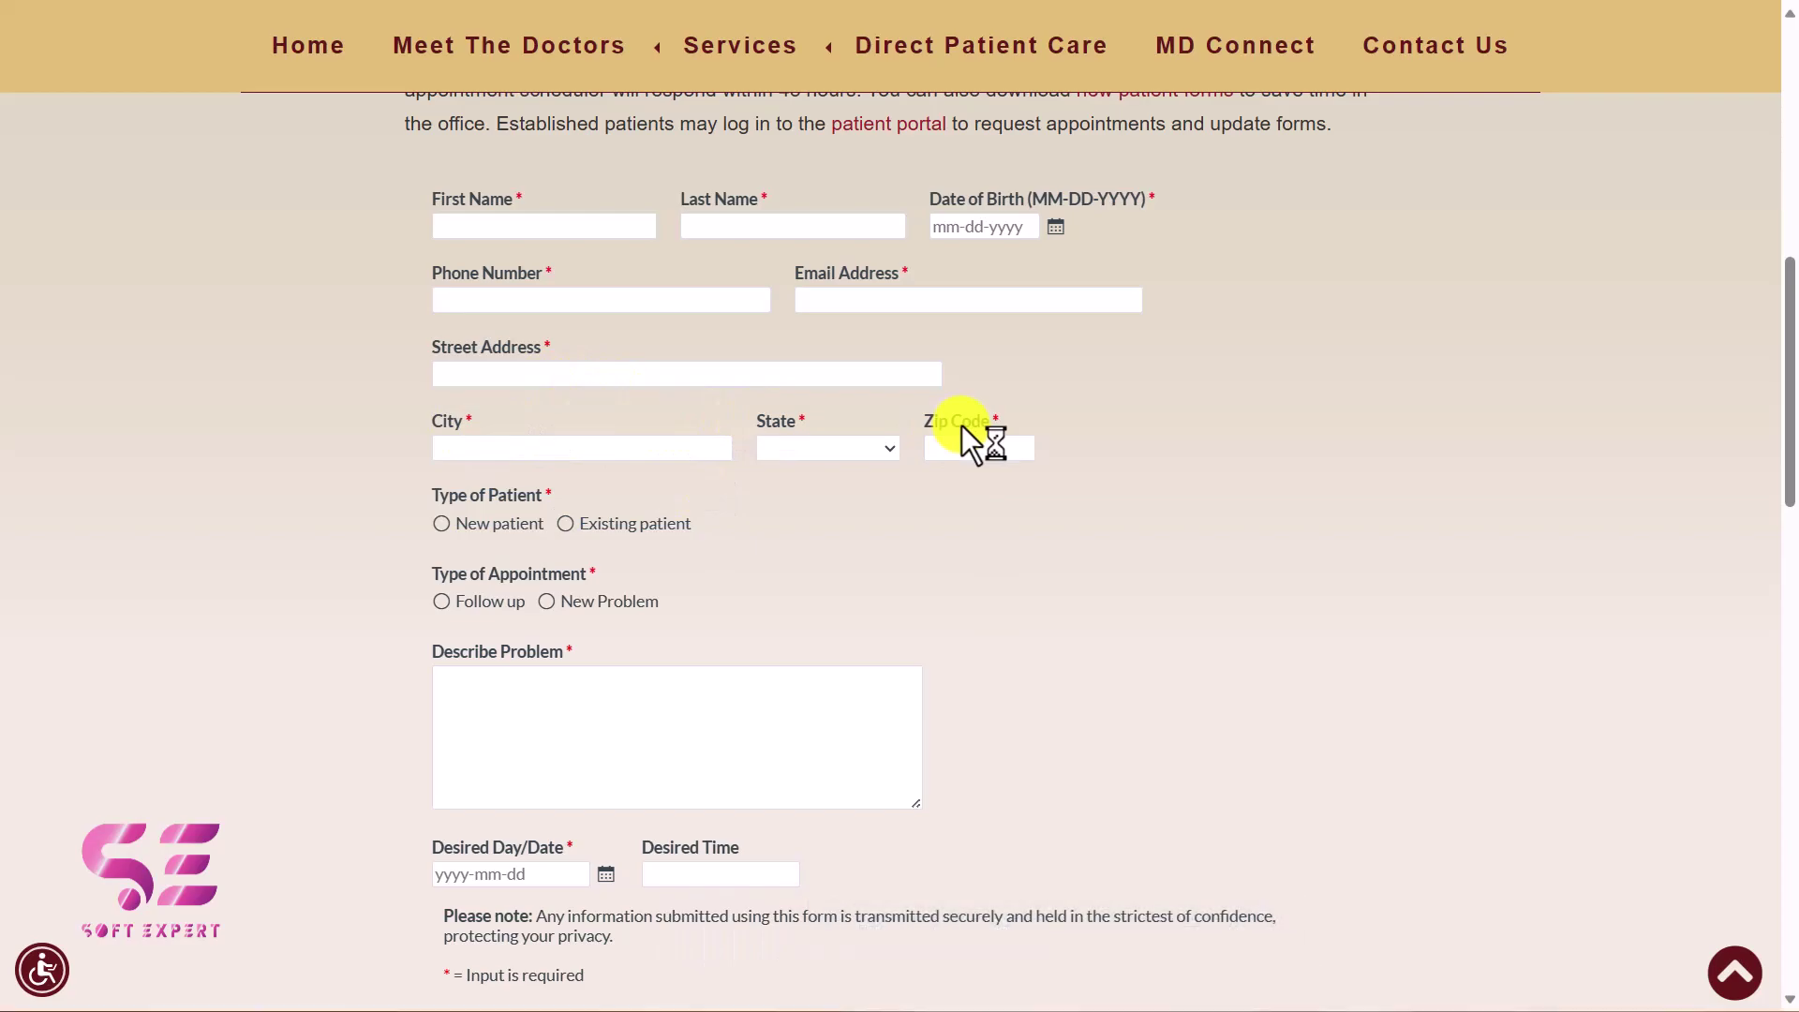
pyautogui.hotkey('alt', 'Tab')
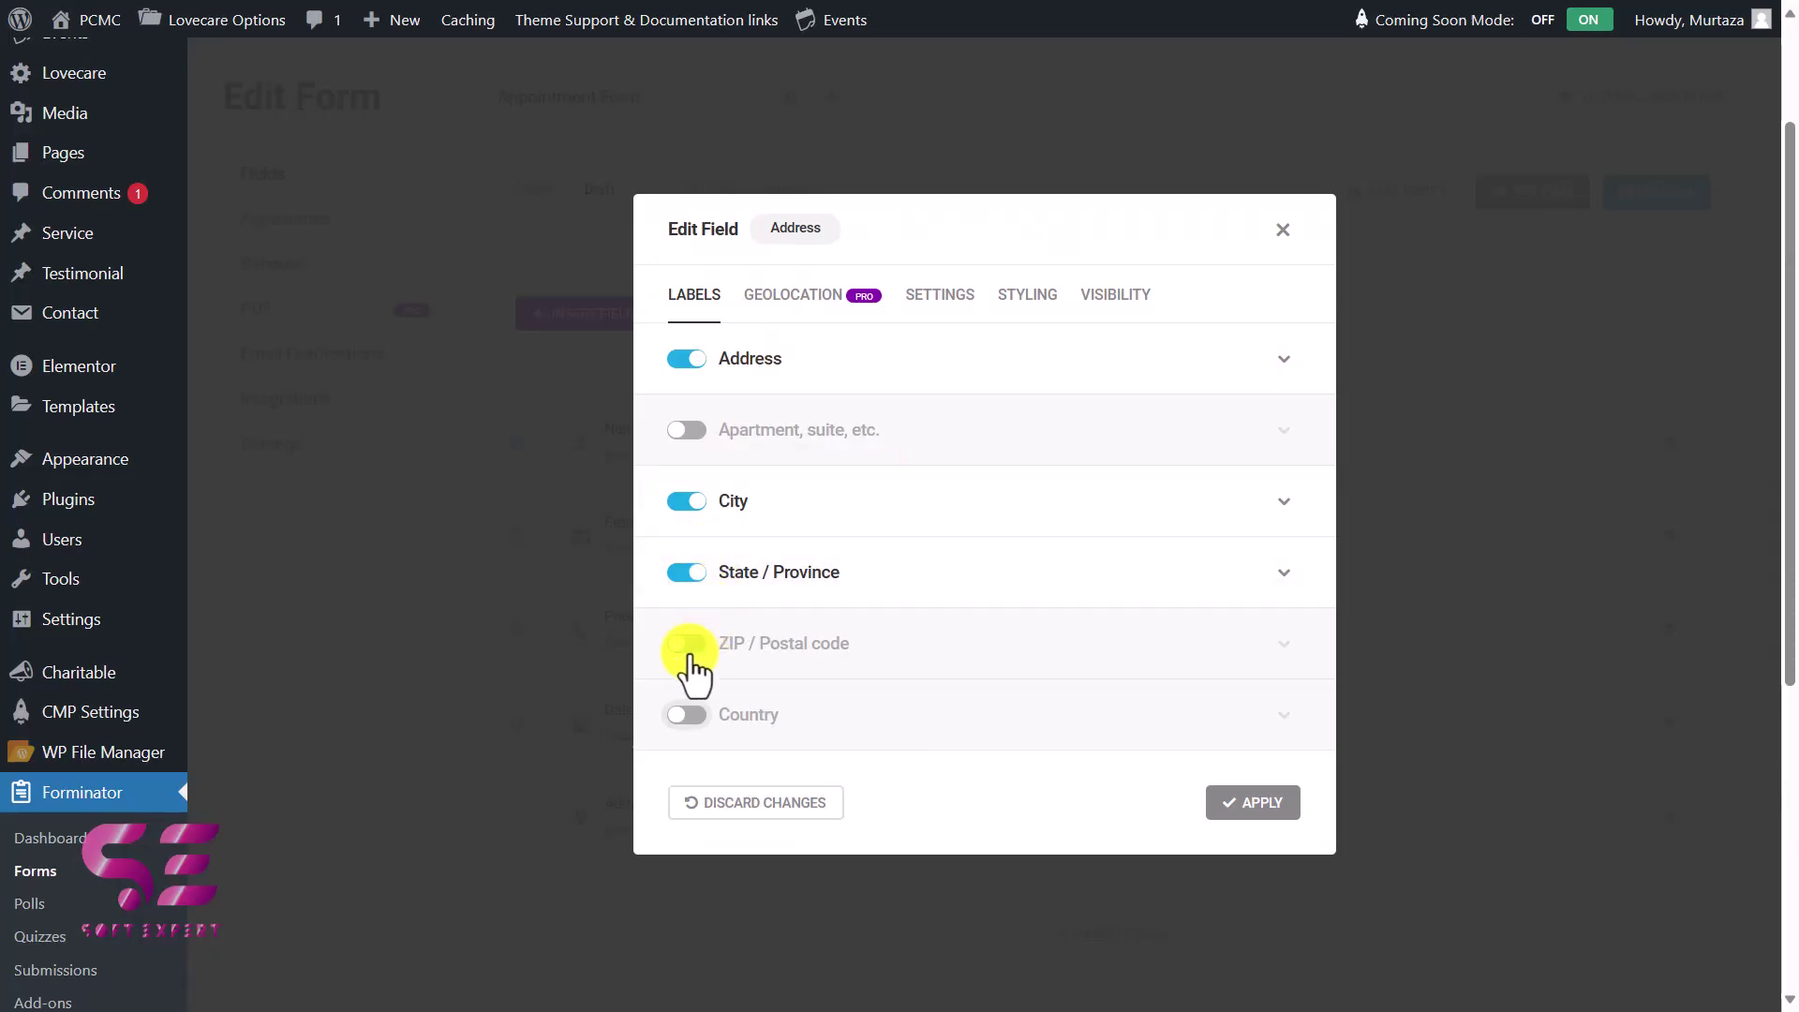
# Make street, city, state and ZIP required and apply the Address field changes.
pyautogui.click(928, 297)
pyautogui.click(863, 447)
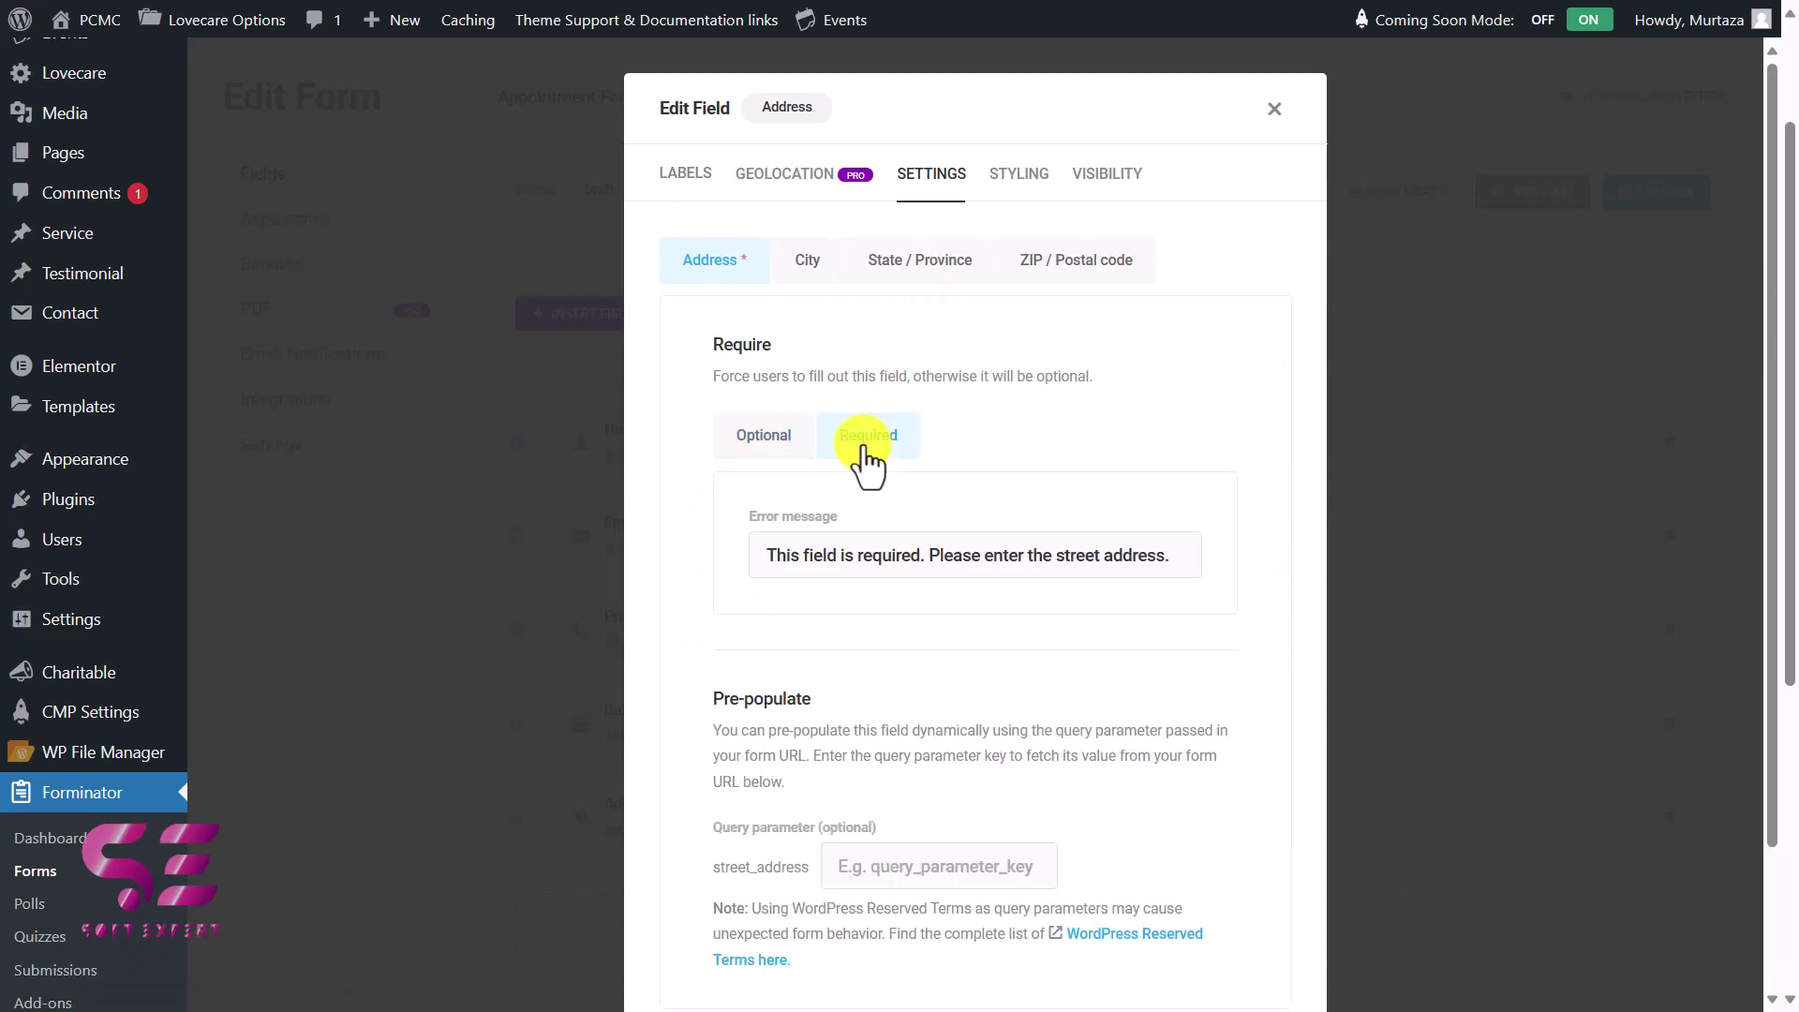
pyautogui.click(1068, 267)
pyautogui.click(867, 437)
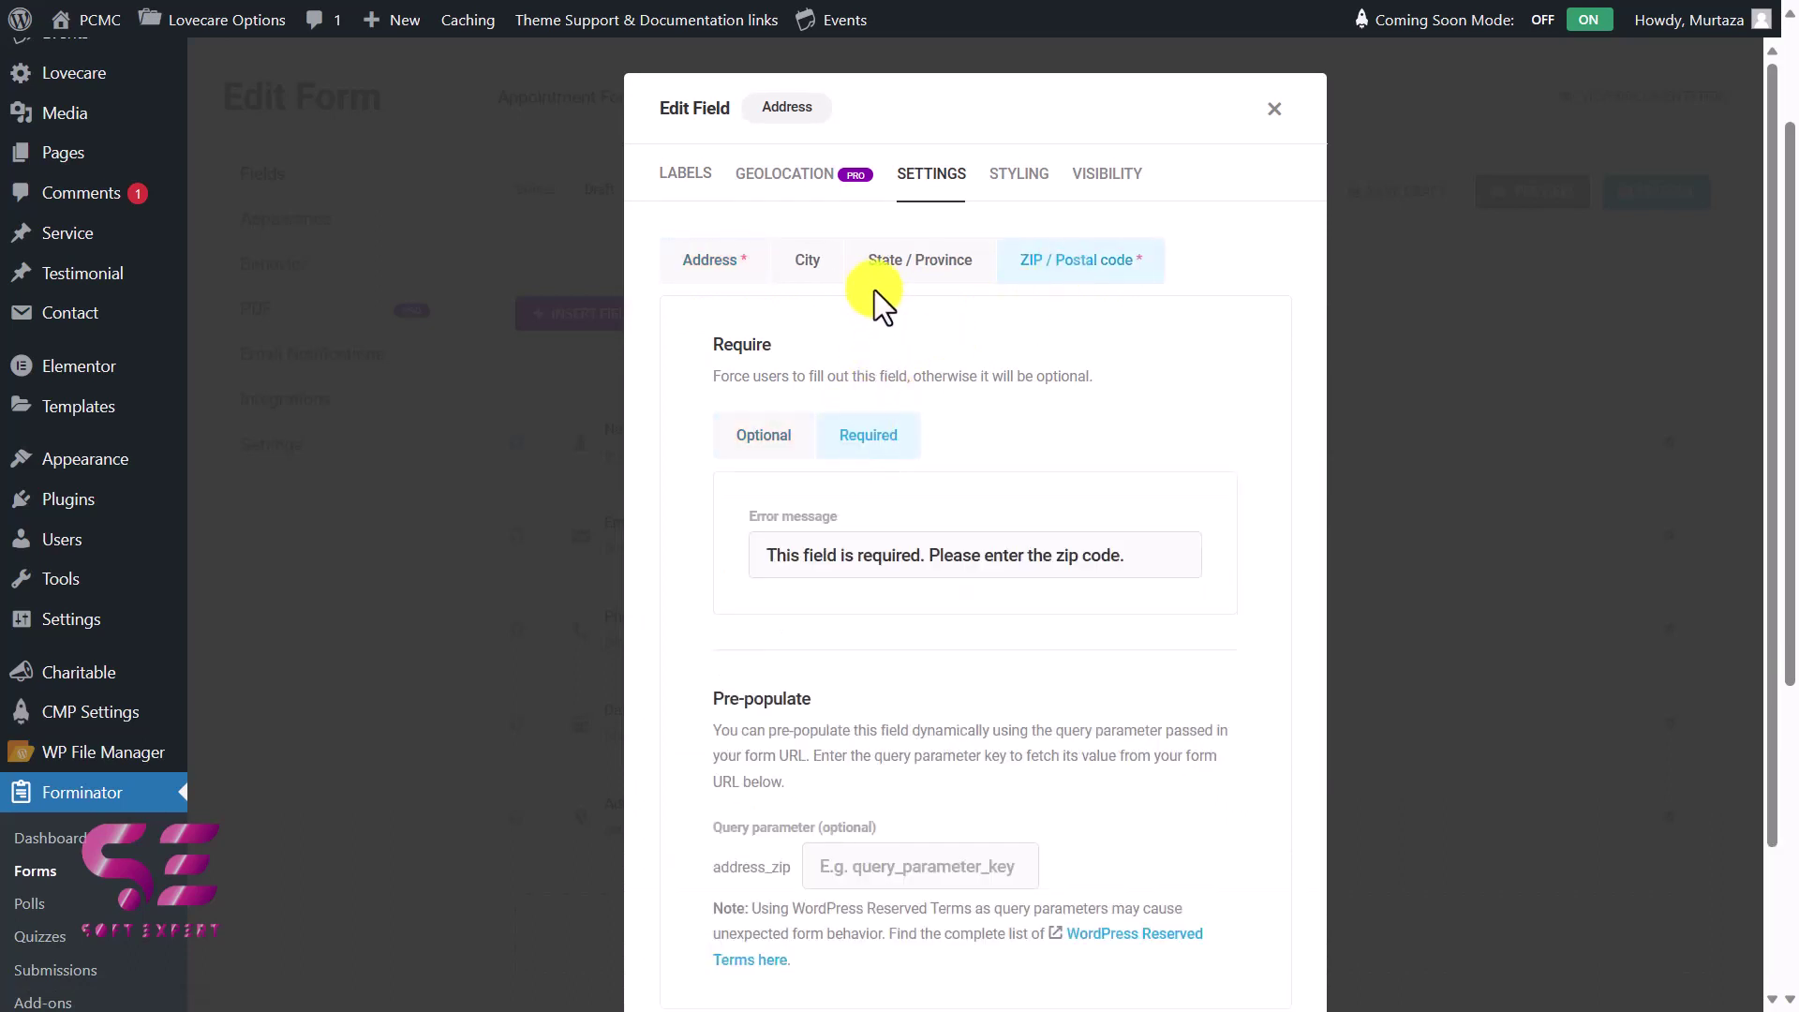
pyautogui.click(807, 262)
pyautogui.click(850, 437)
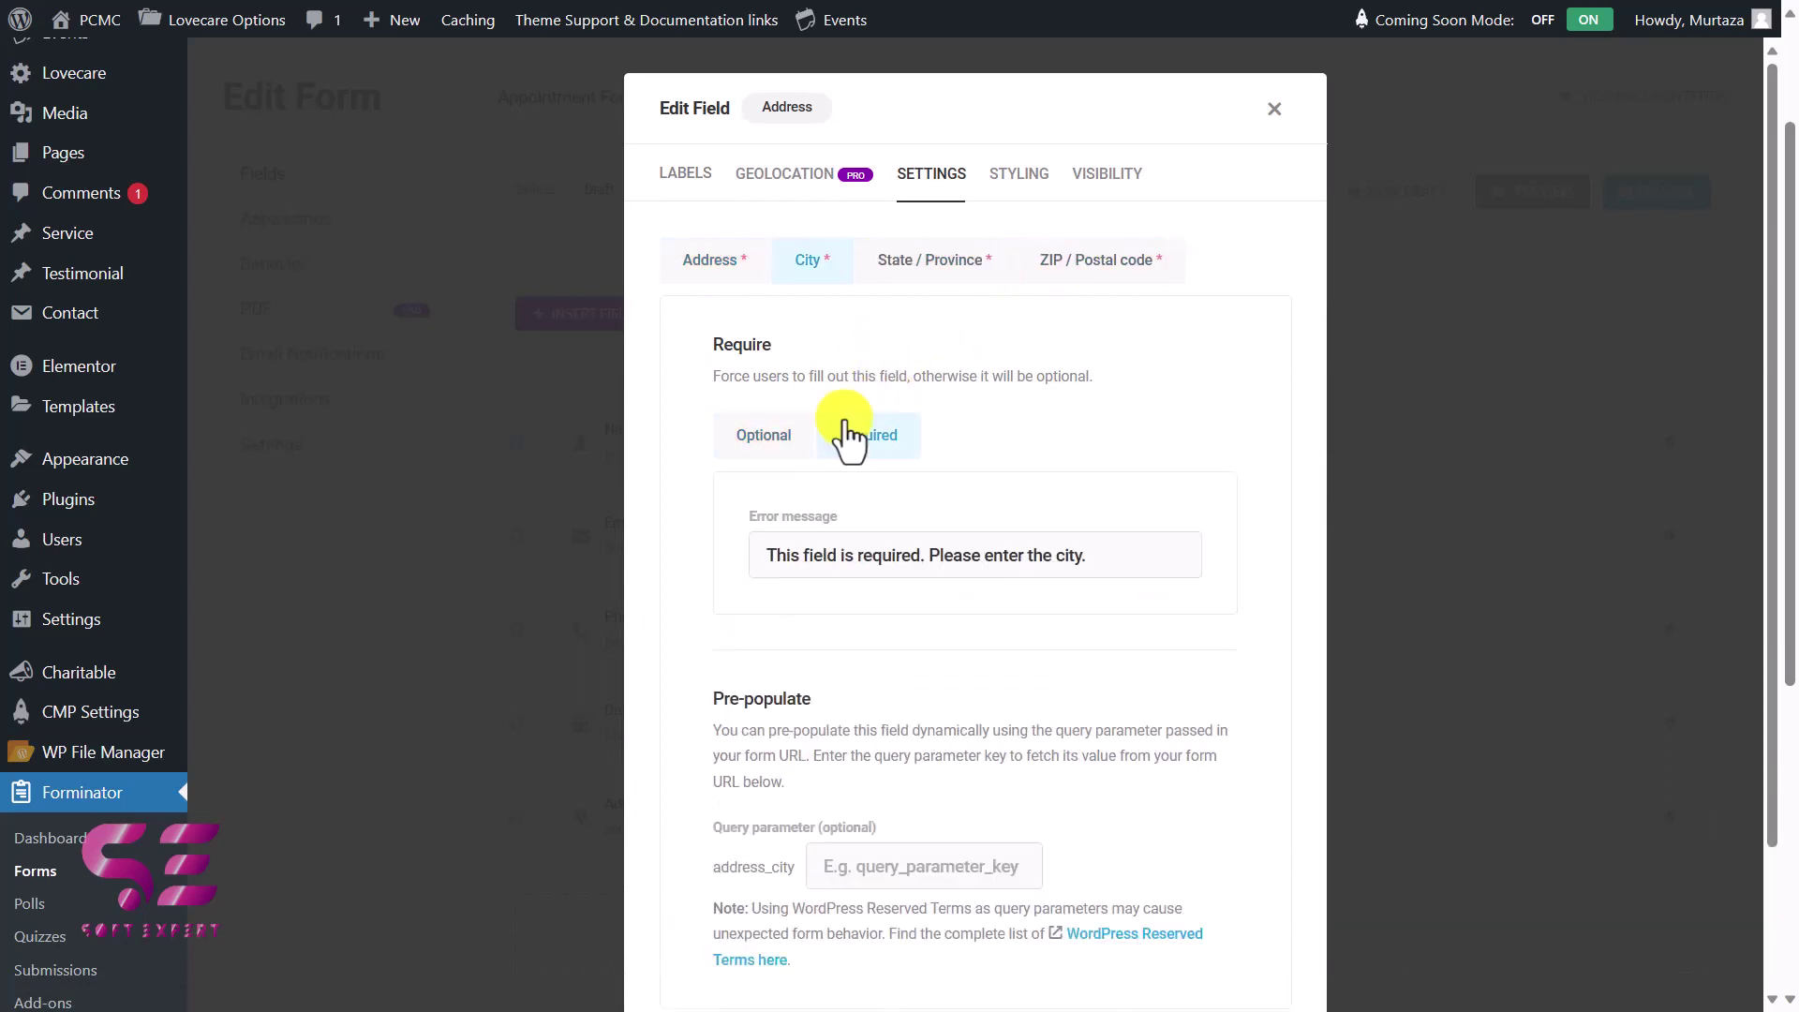
pyautogui.click(792, 176)
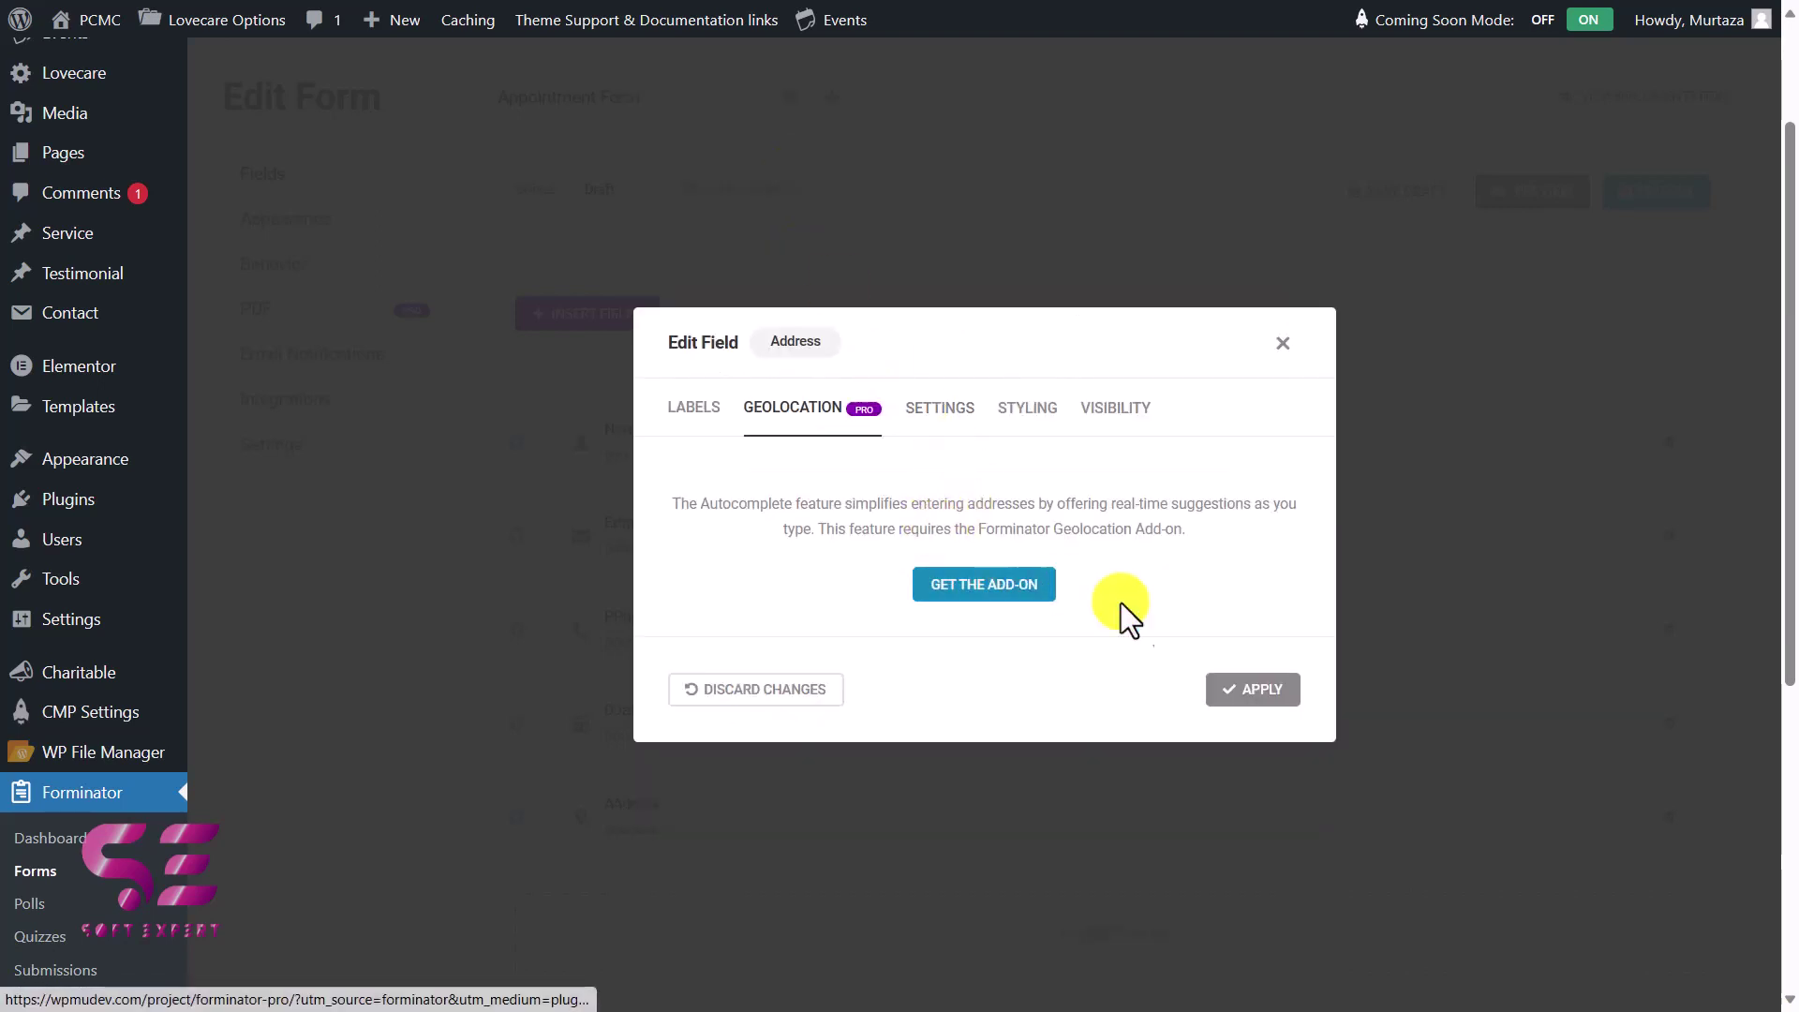
pyautogui.click(1239, 757)
pyautogui.scroll(-2, 1103, 723)
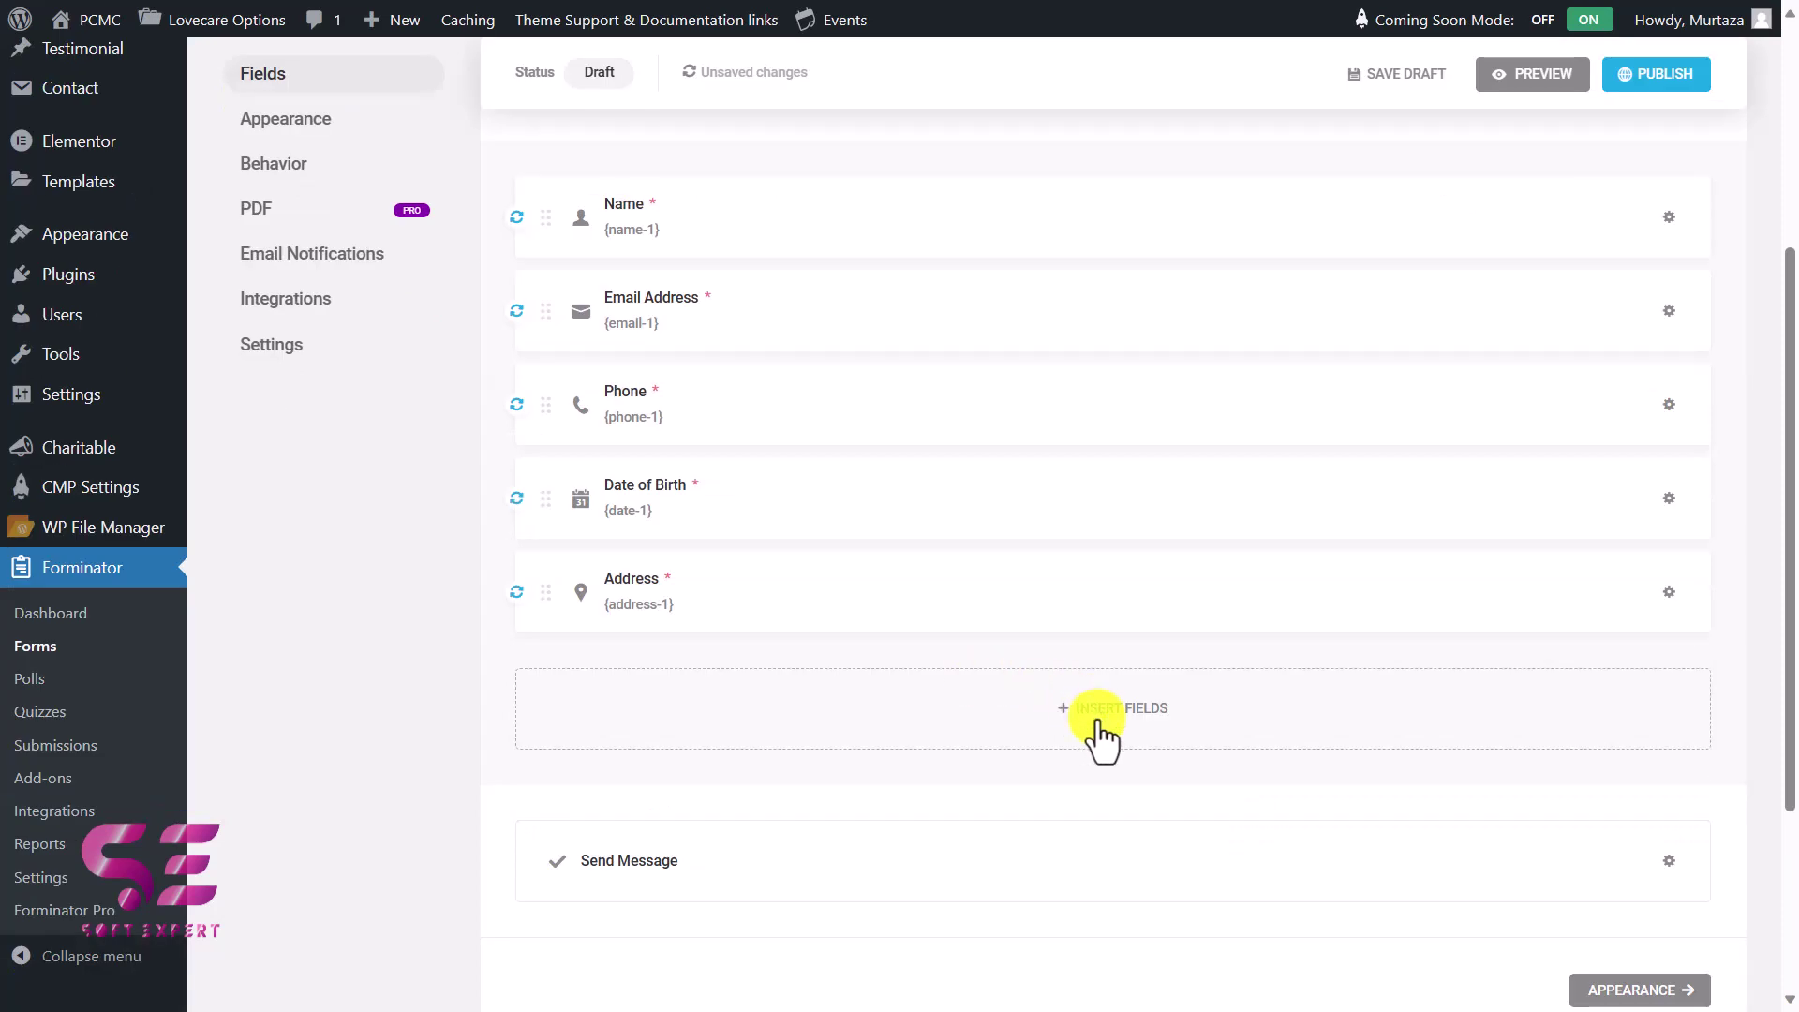
# Insert a Radio field and paste 'Type of Patient' as its label.
pyautogui.click(1101, 720)
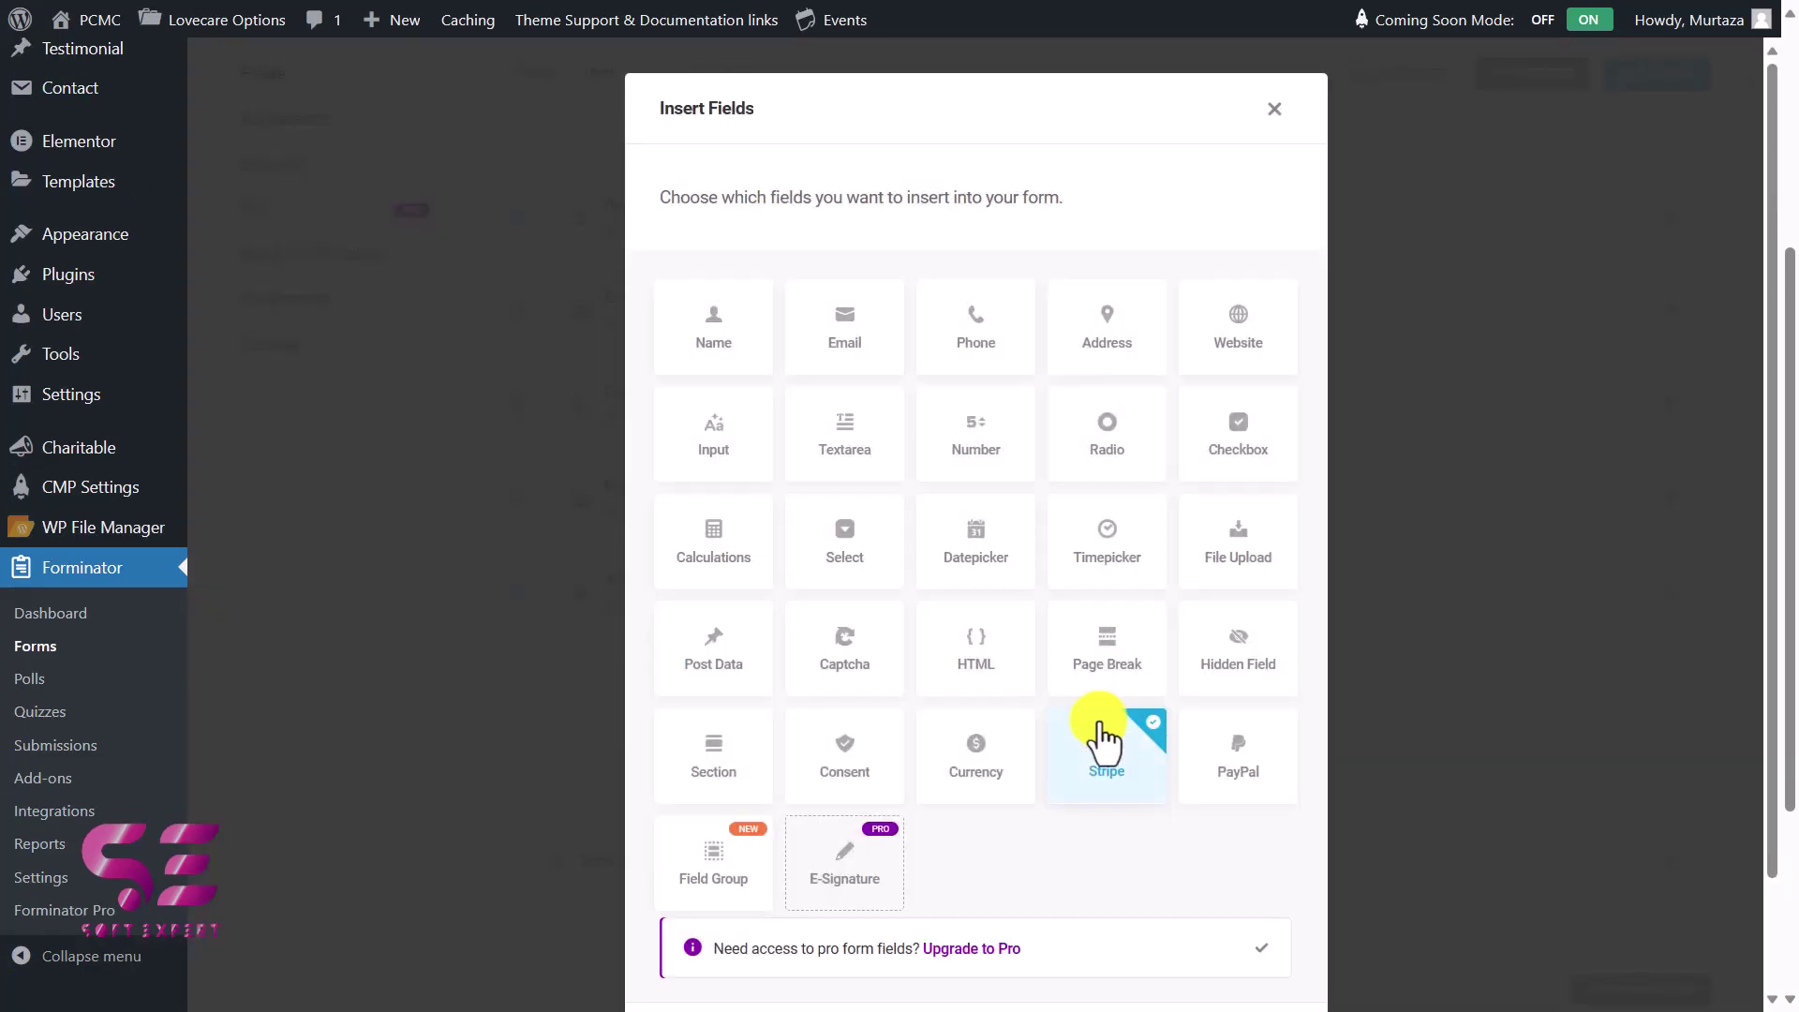
pyautogui.click(1104, 740)
pyautogui.click(1094, 450)
pyautogui.scroll(-2, 1155, 825)
pyautogui.click(1208, 926)
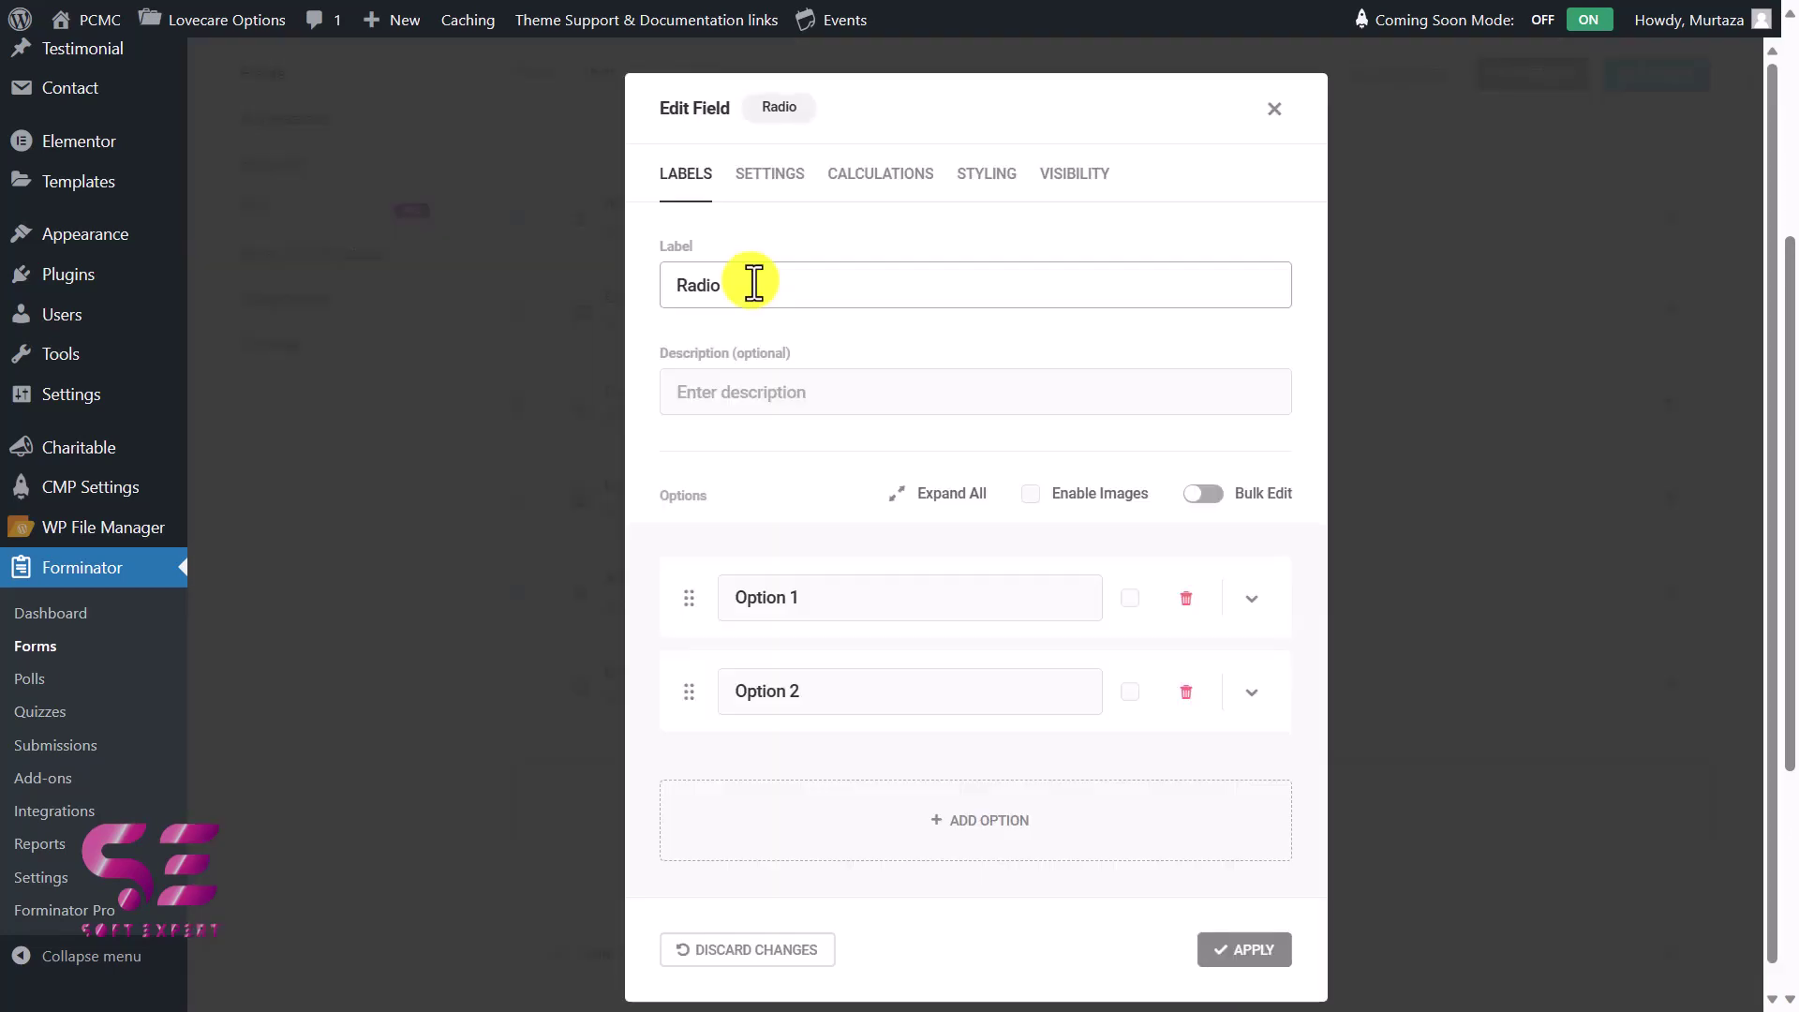
pyautogui.moveTo(750, 283); pyautogui.dragTo(650, 277)
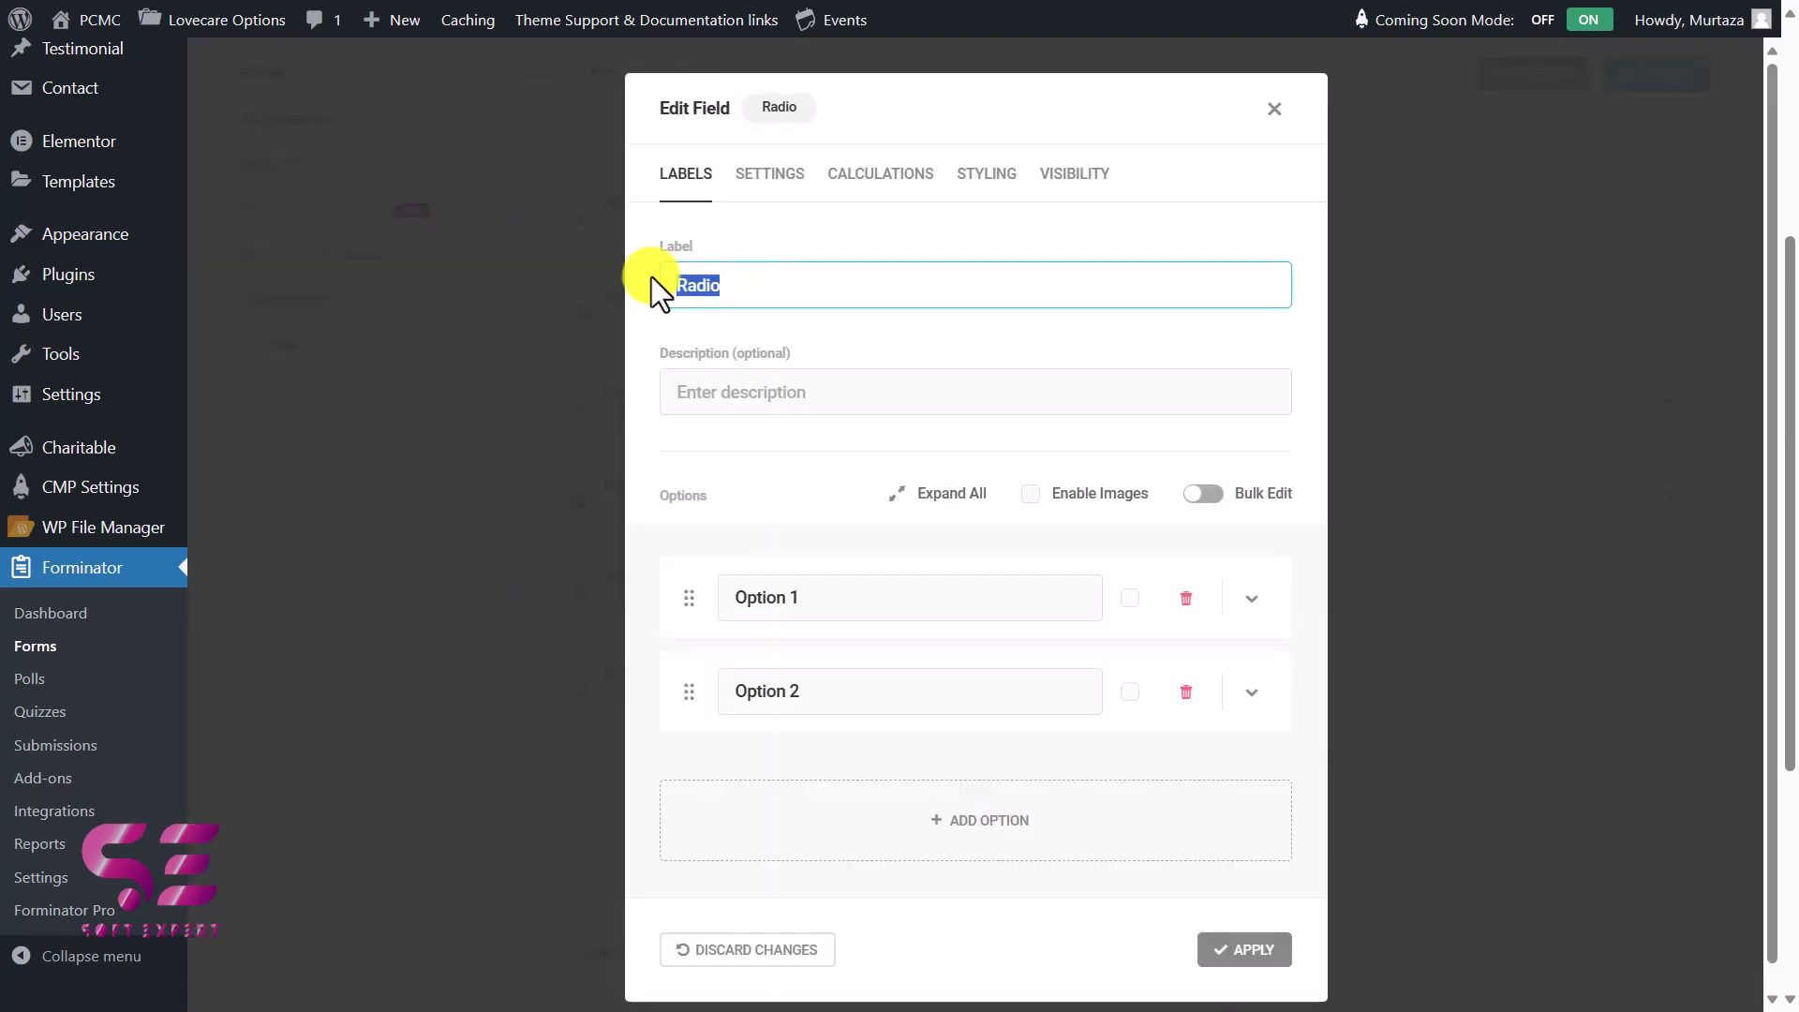
pyautogui.write('Type of Patient * New patient Existing patient')
pyautogui.click(799, 285)
pyautogui.hotkey('shift', 'End')
pyautogui.press('Delete')
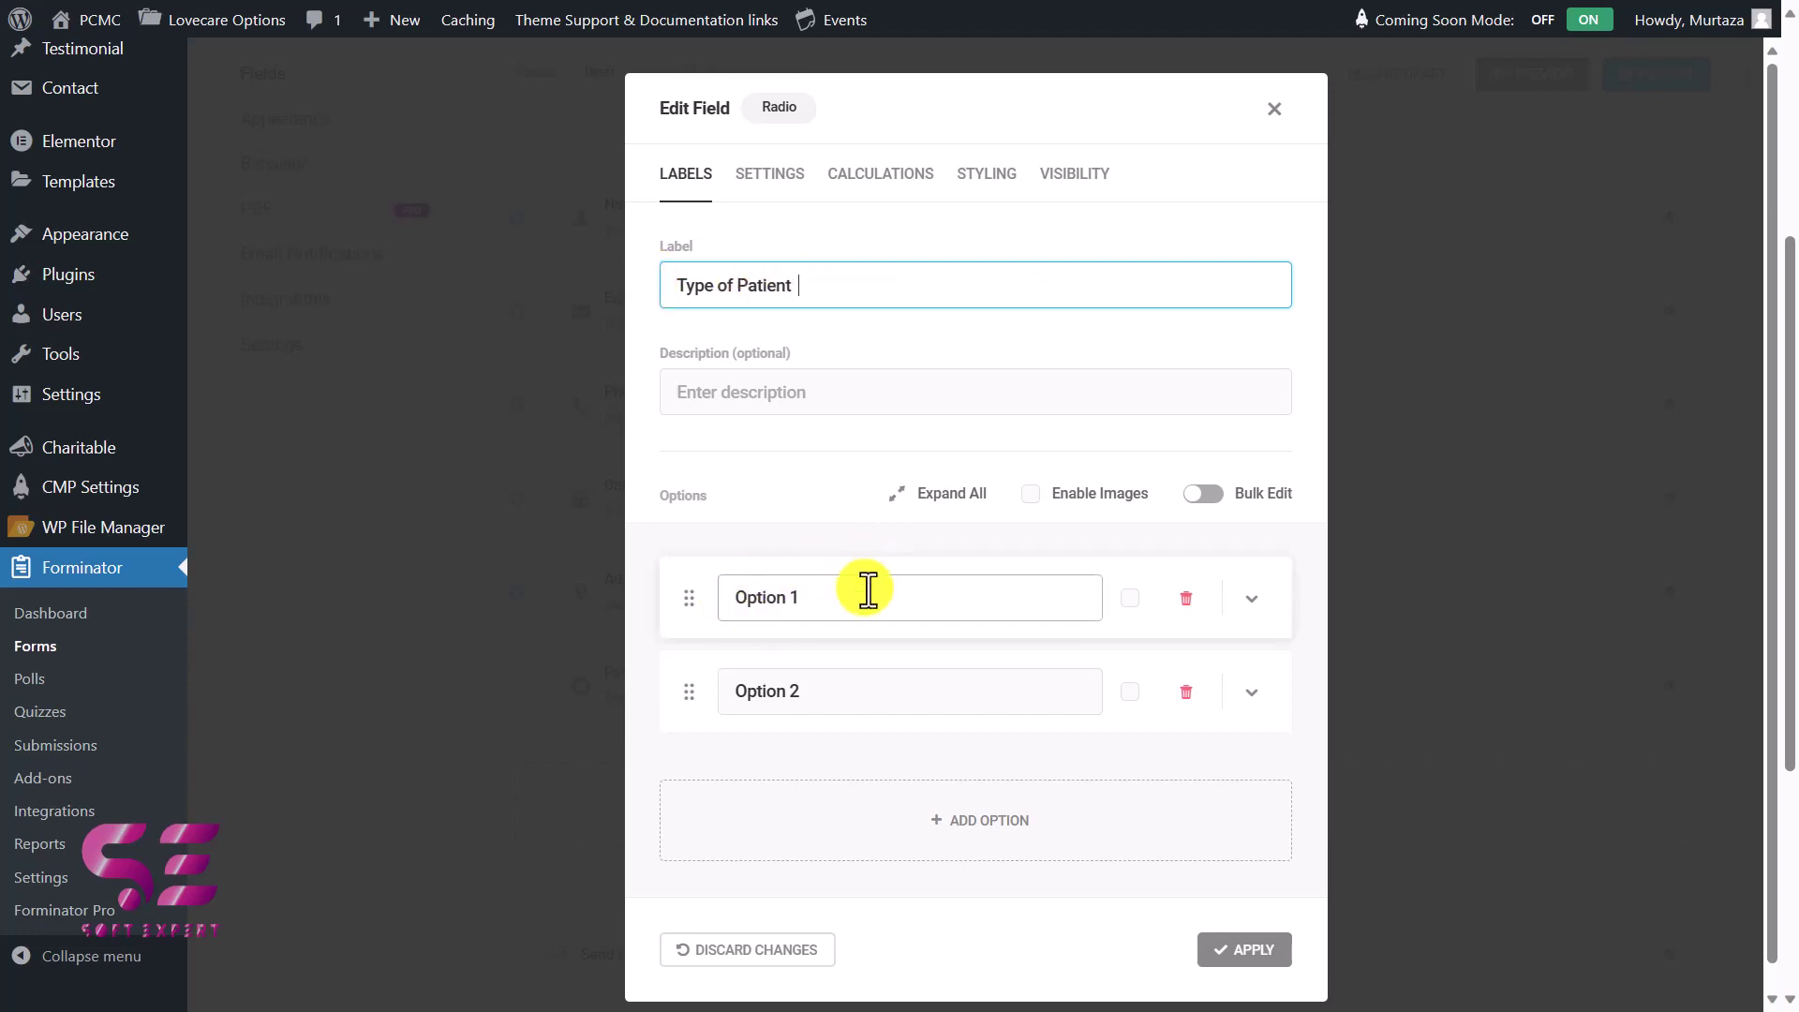
# Set the radio options to New patient and Existing patient.
pyautogui.click(884, 581)
pyautogui.write('New patient  Existing patient')
pyautogui.click(828, 597)
pyautogui.hotkey('shift', 'End')
pyautogui.hotkey('ctrl', 'x')
pyautogui.click(843, 695)
pyautogui.hotkey('ctrl', 'a')
pyautogui.hotkey('ctrl', 'v')
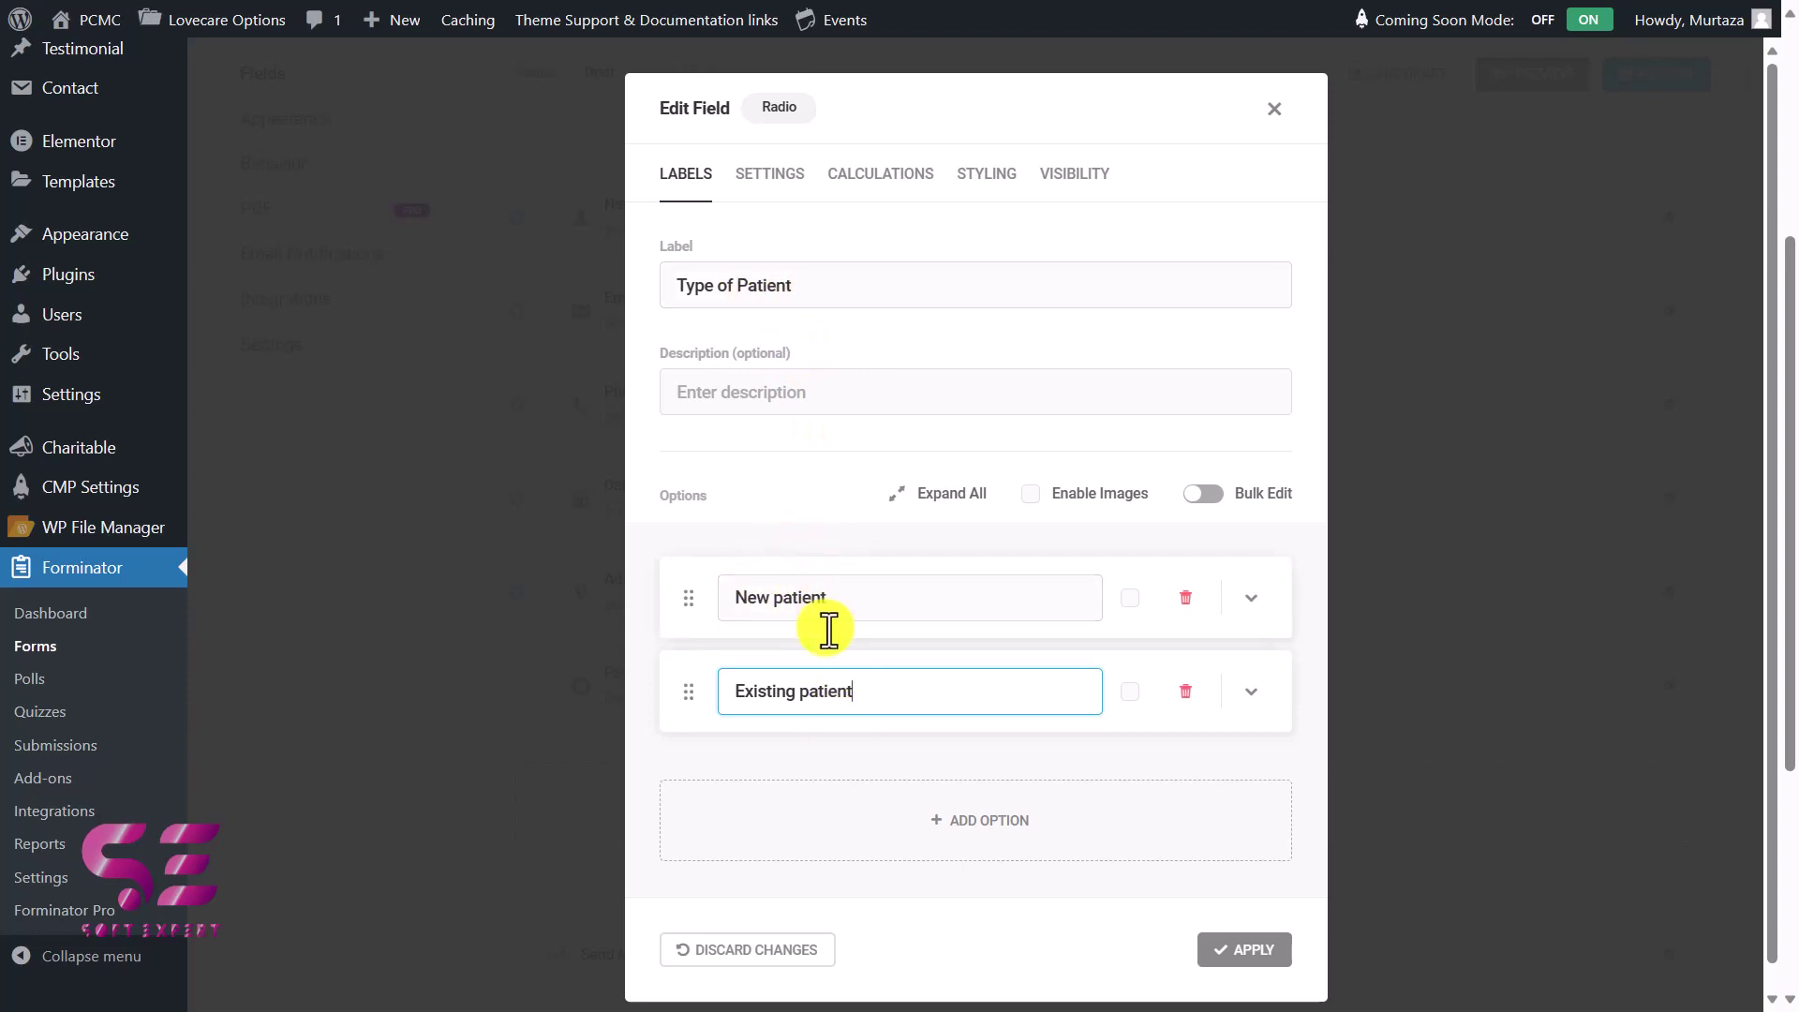
# Make the Type of Patient field required and apply the changes.
pyautogui.click(791, 182)
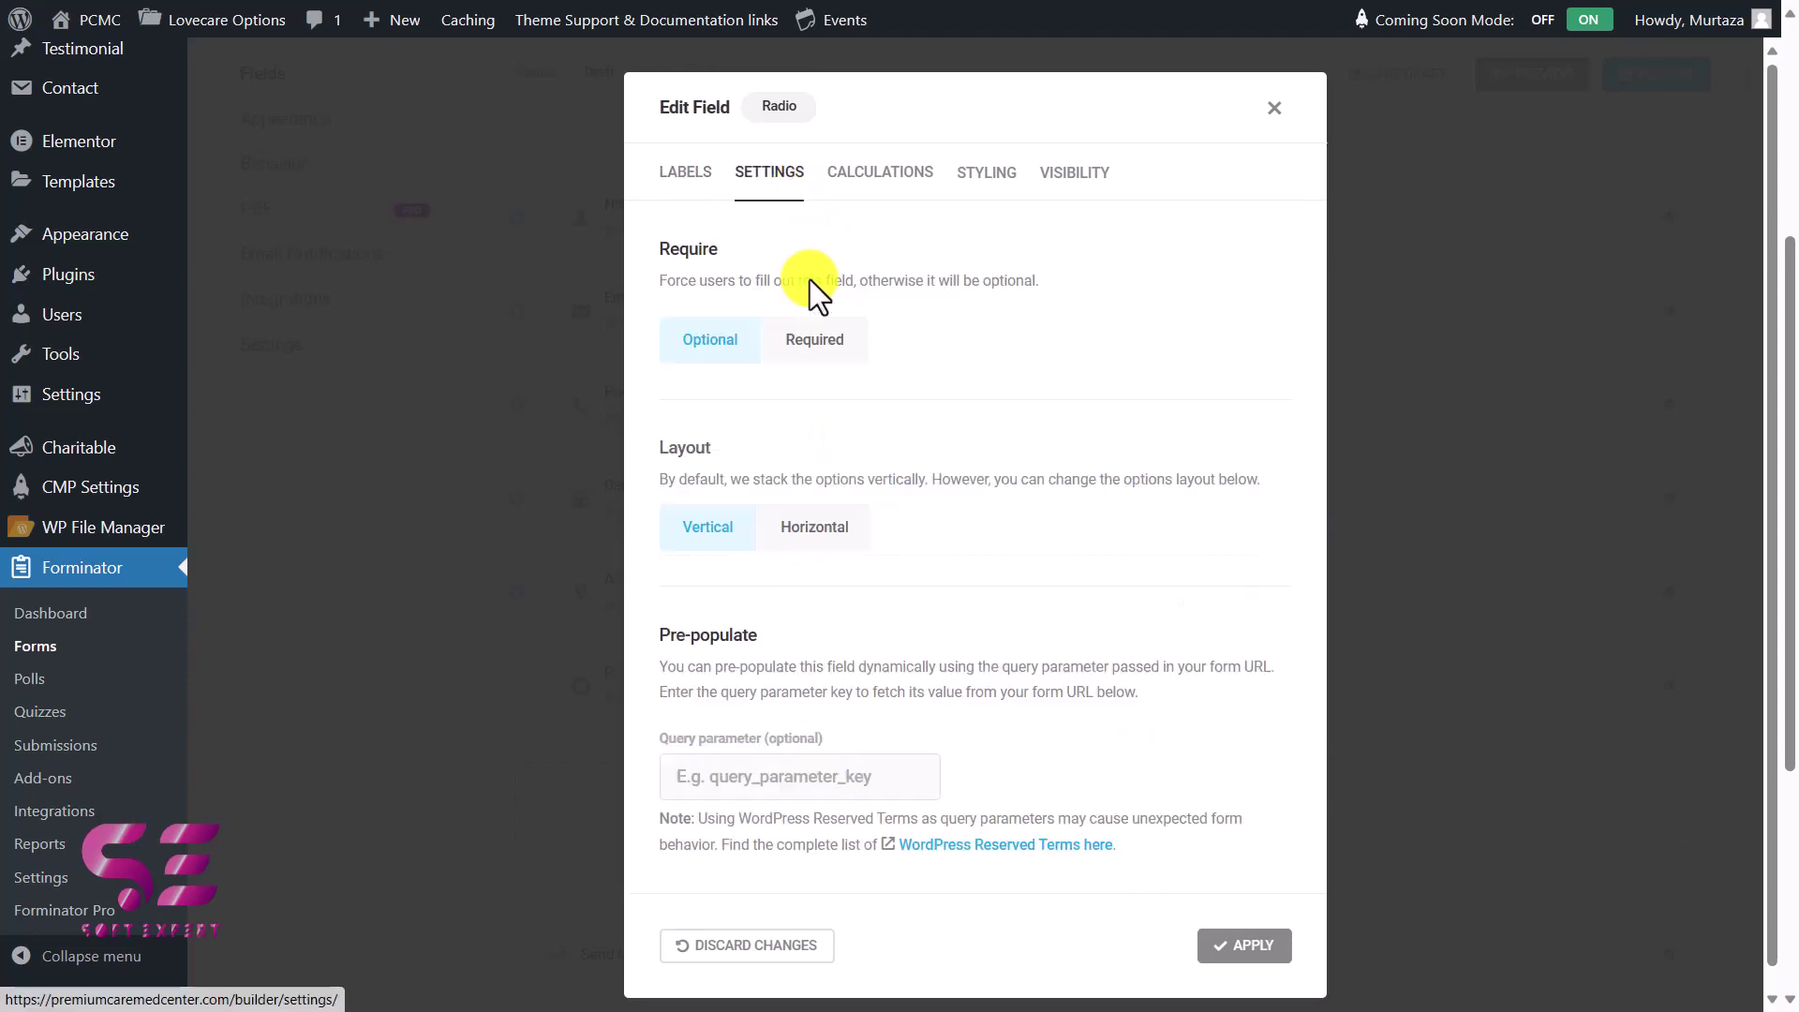
pyautogui.click(814, 351)
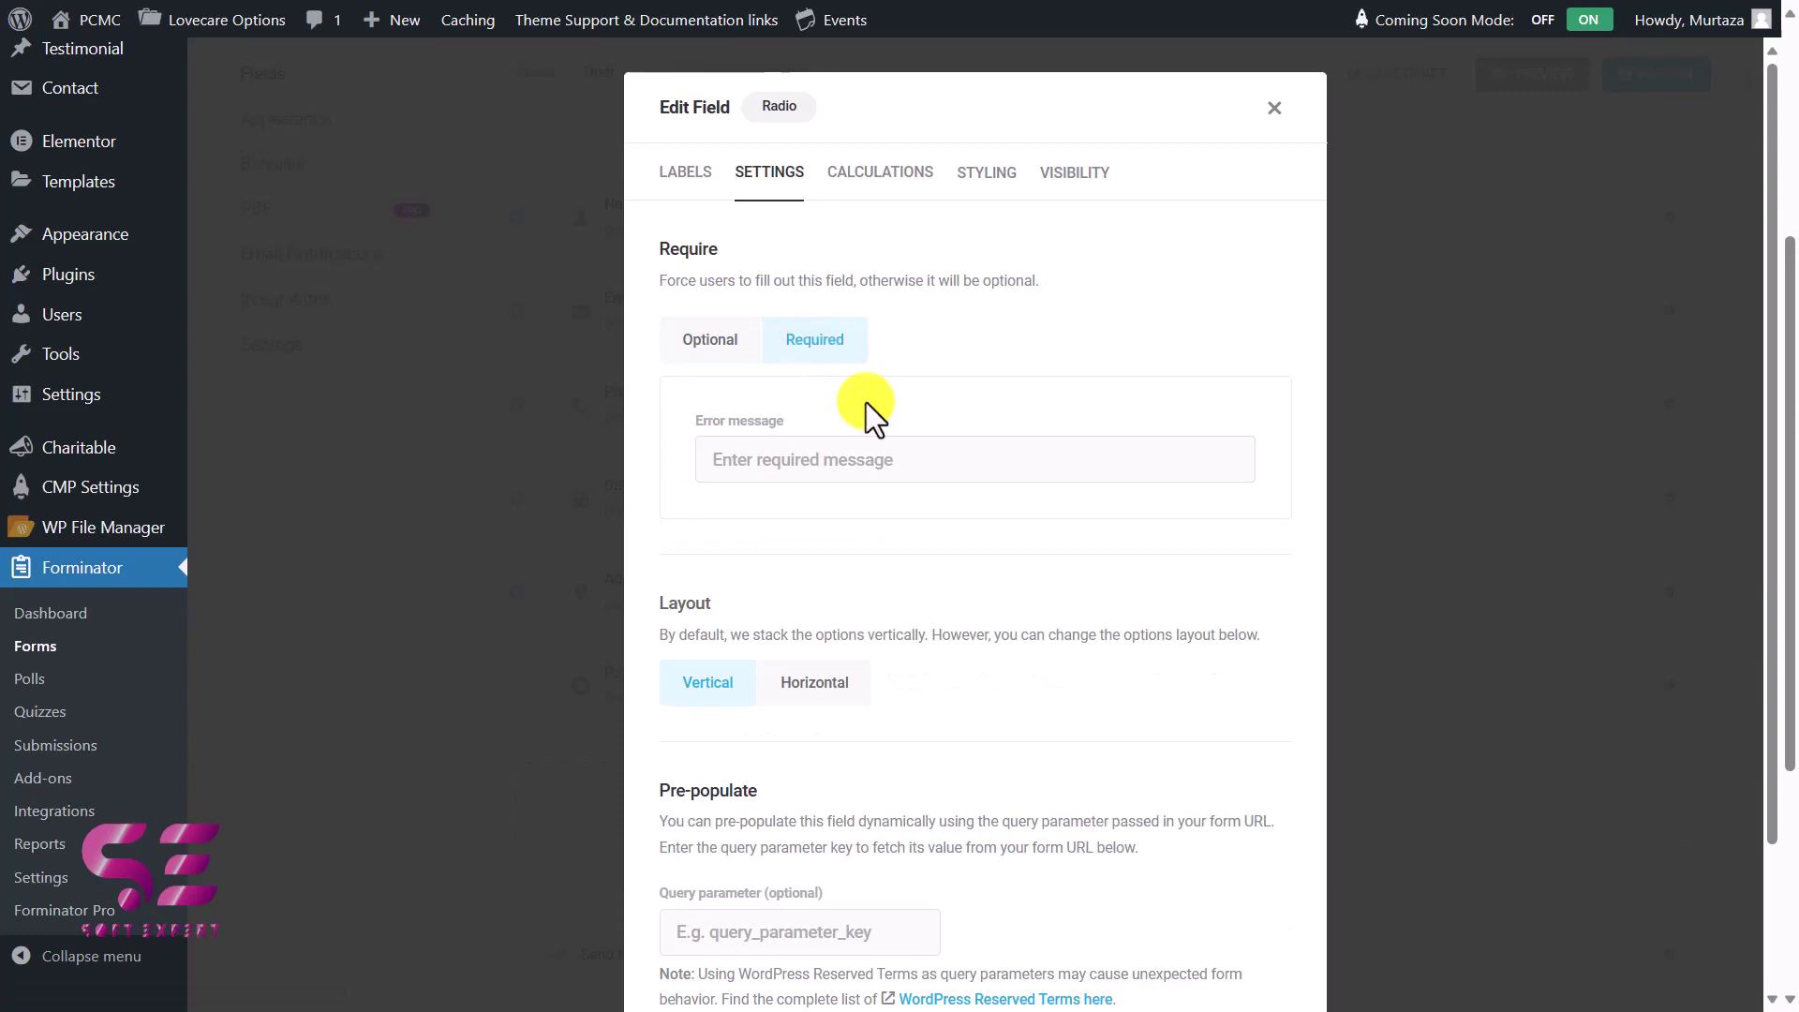
pyautogui.click(839, 174)
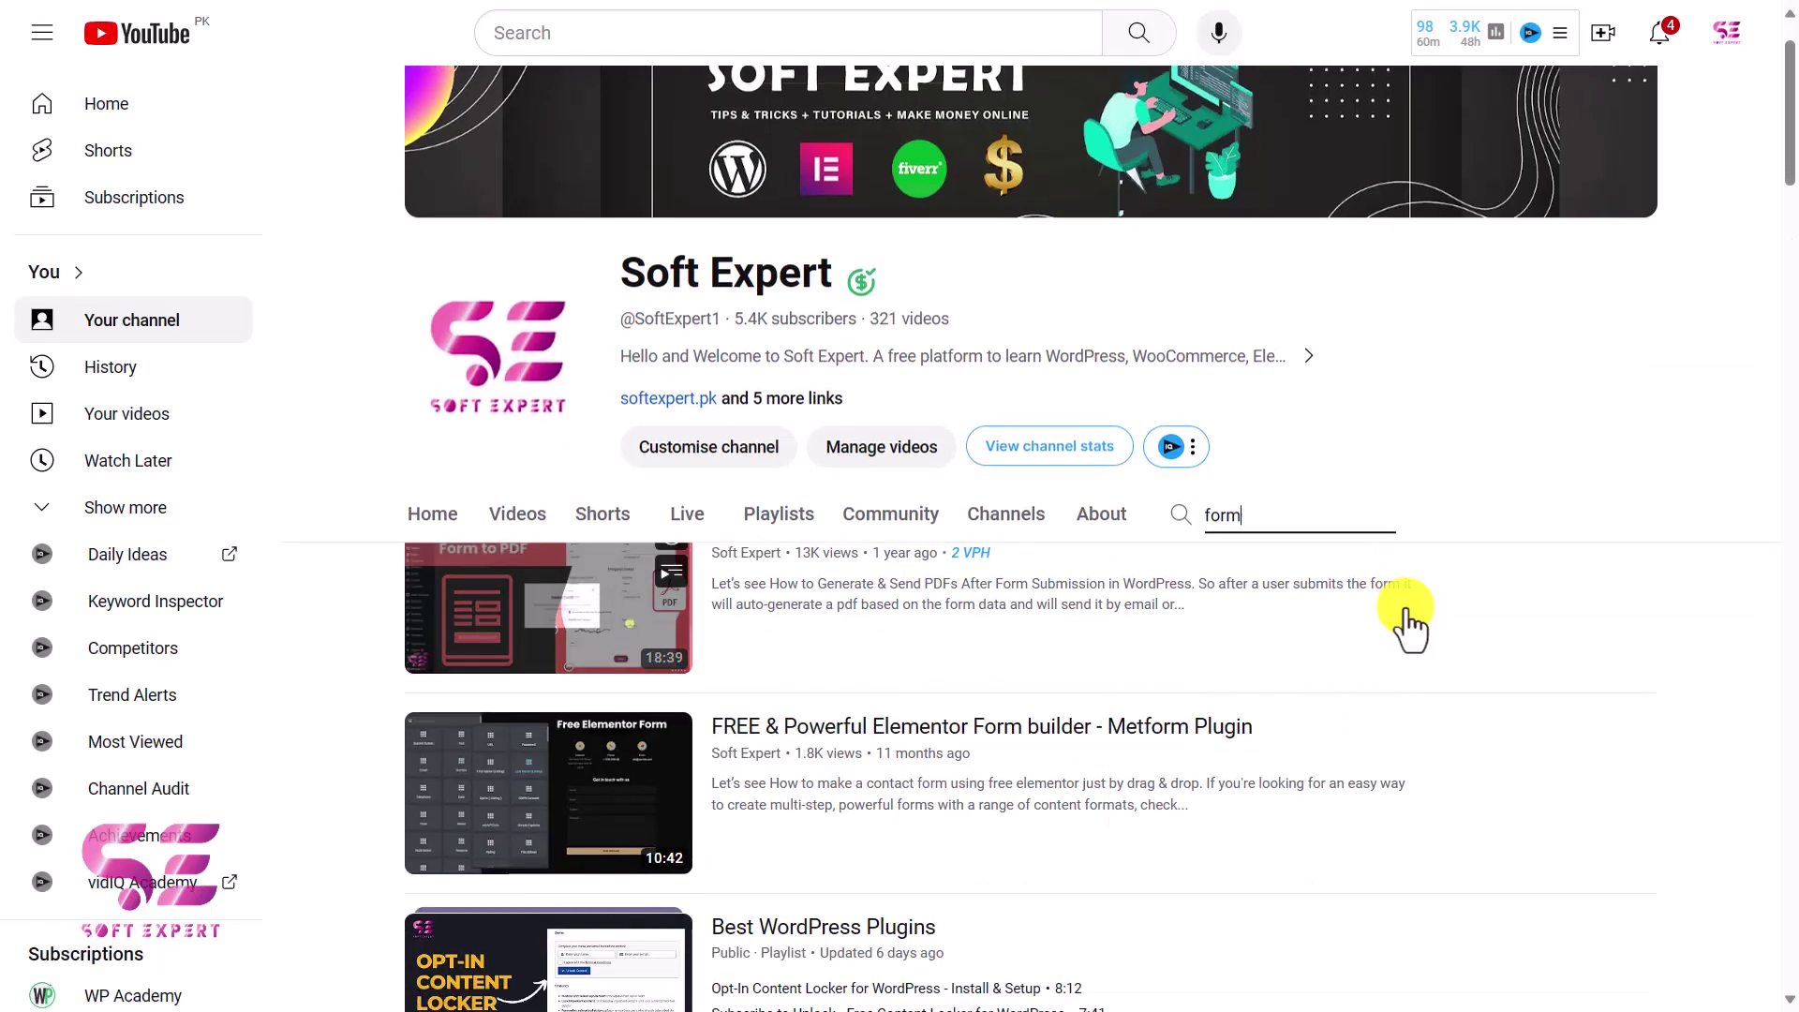
pyautogui.scroll(-2, 1410, 625)
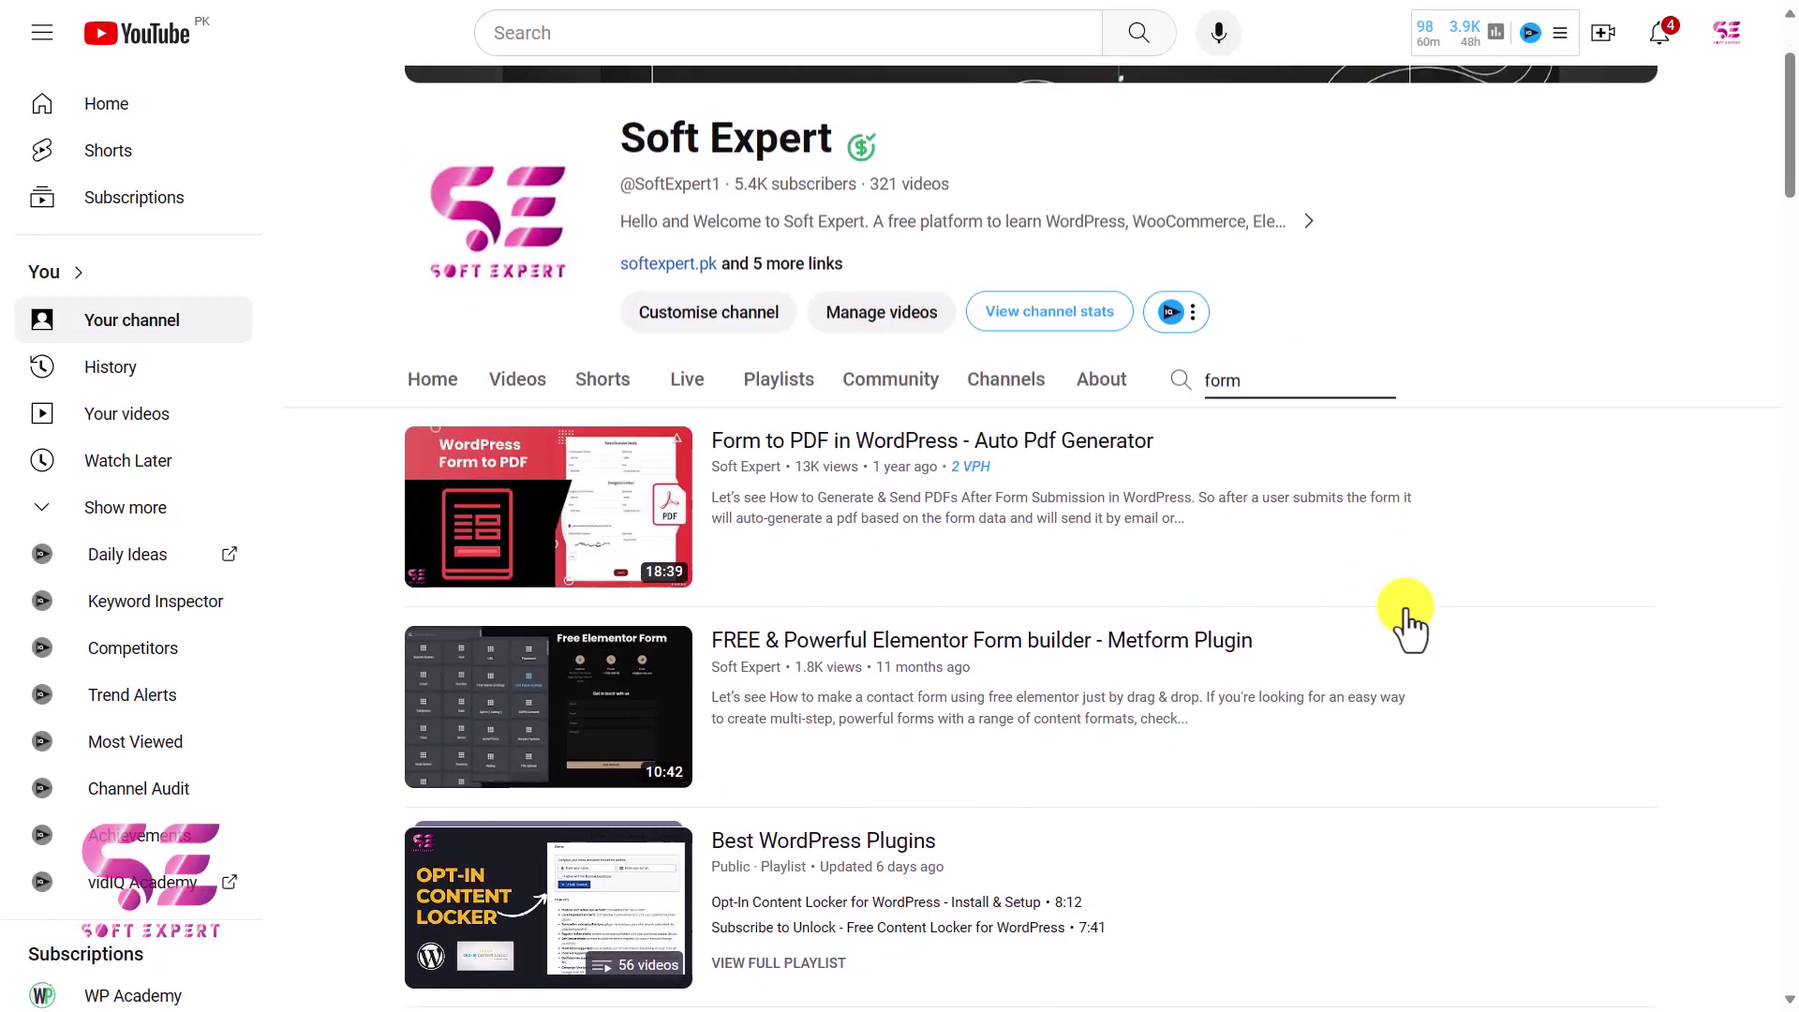
pyautogui.scroll(-2, 1147, 506)
pyautogui.scroll(1, 1036, 574)
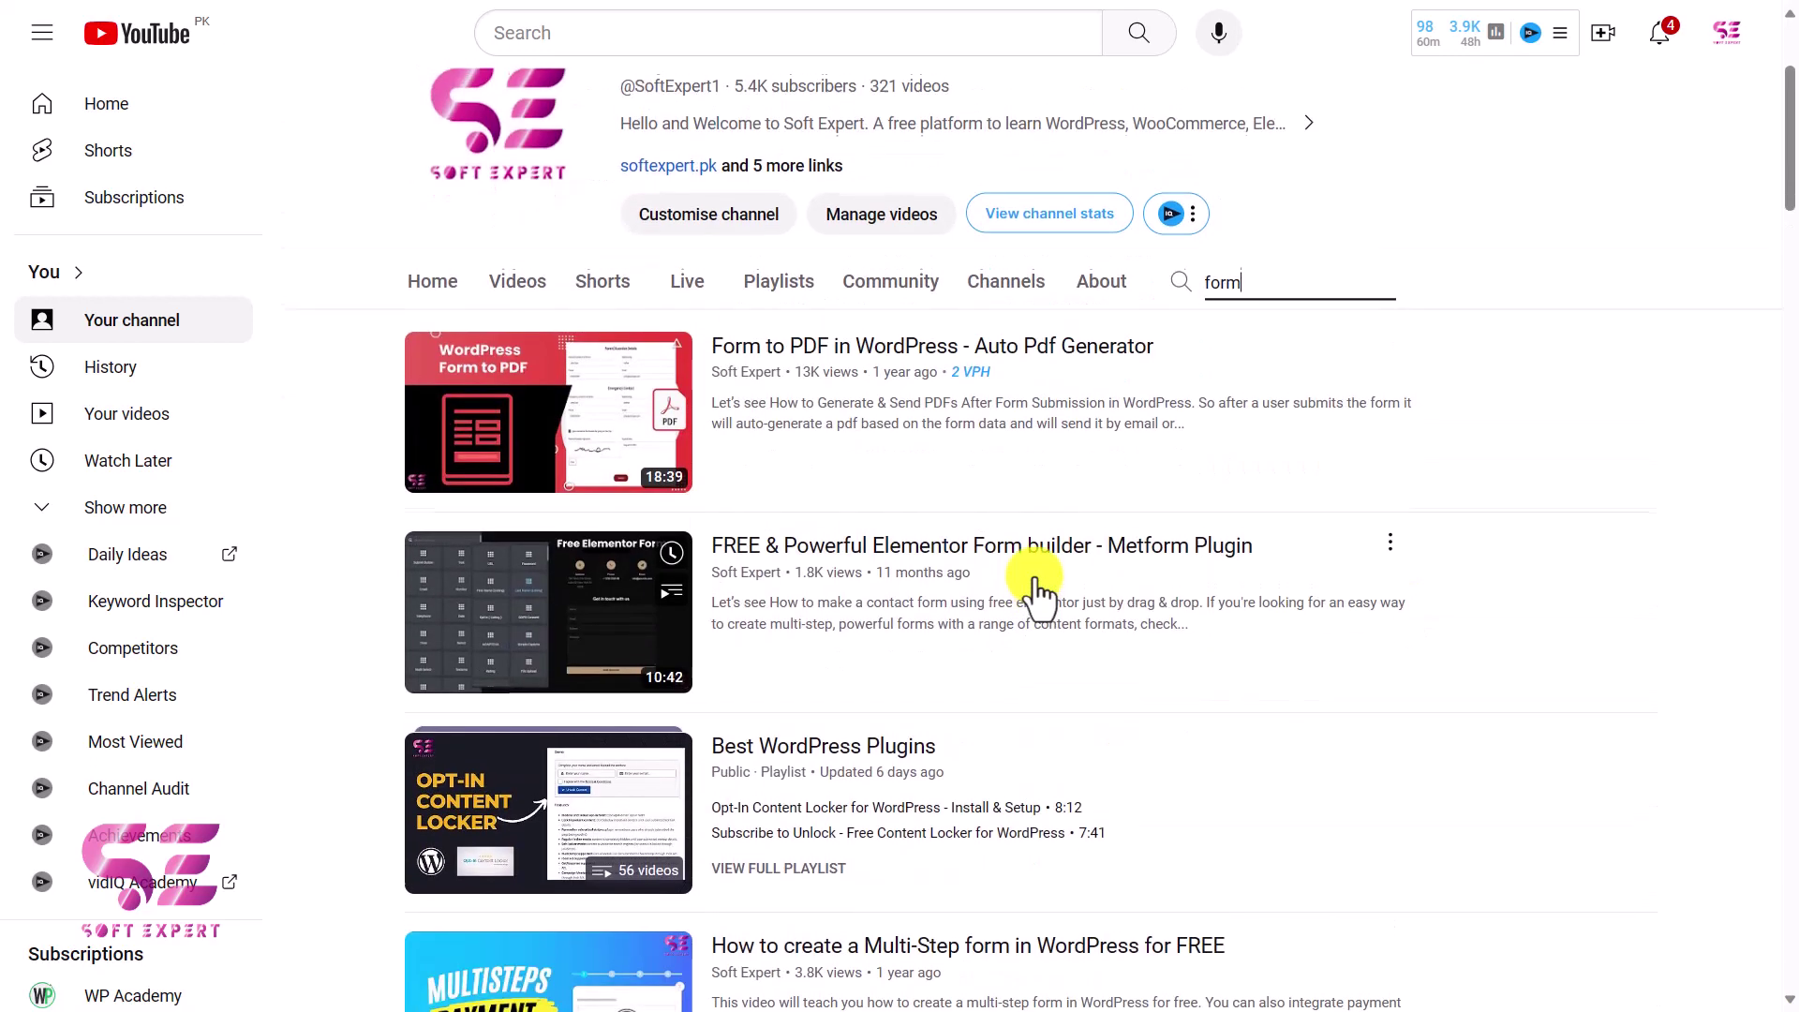
pyautogui.scroll(-3, 1036, 581)
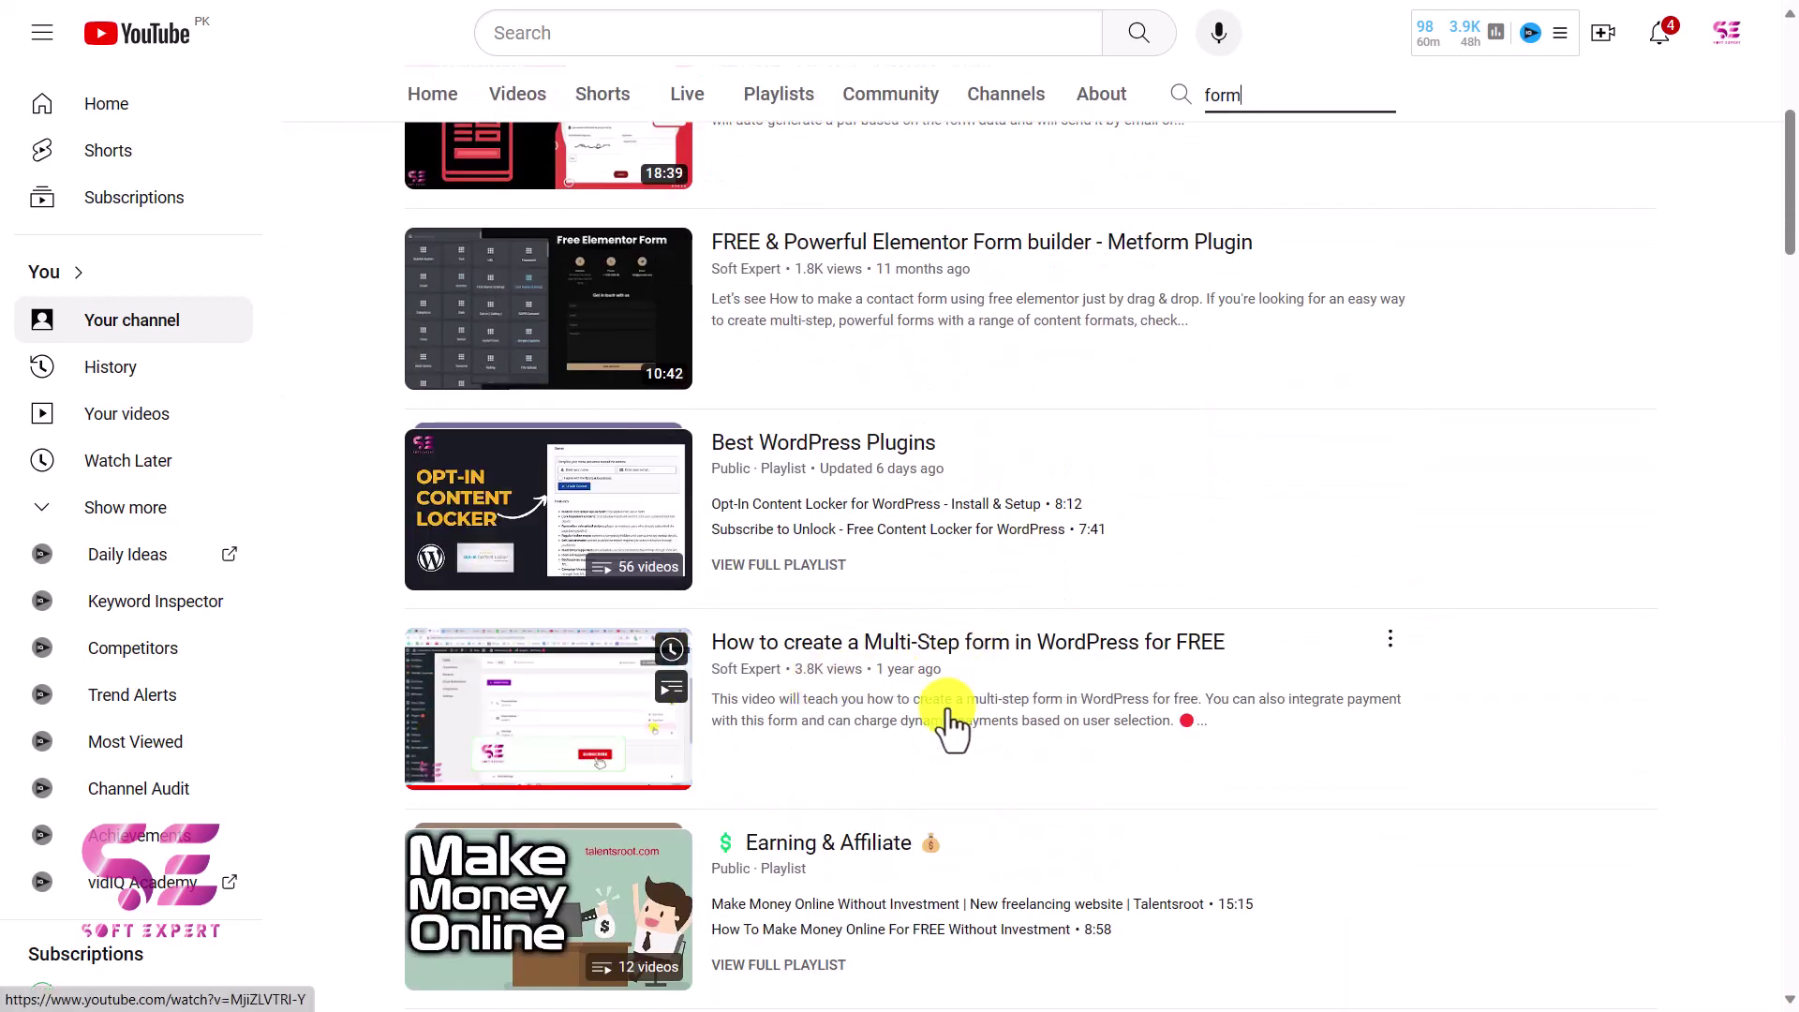
pyautogui.scroll(-3, 951, 721)
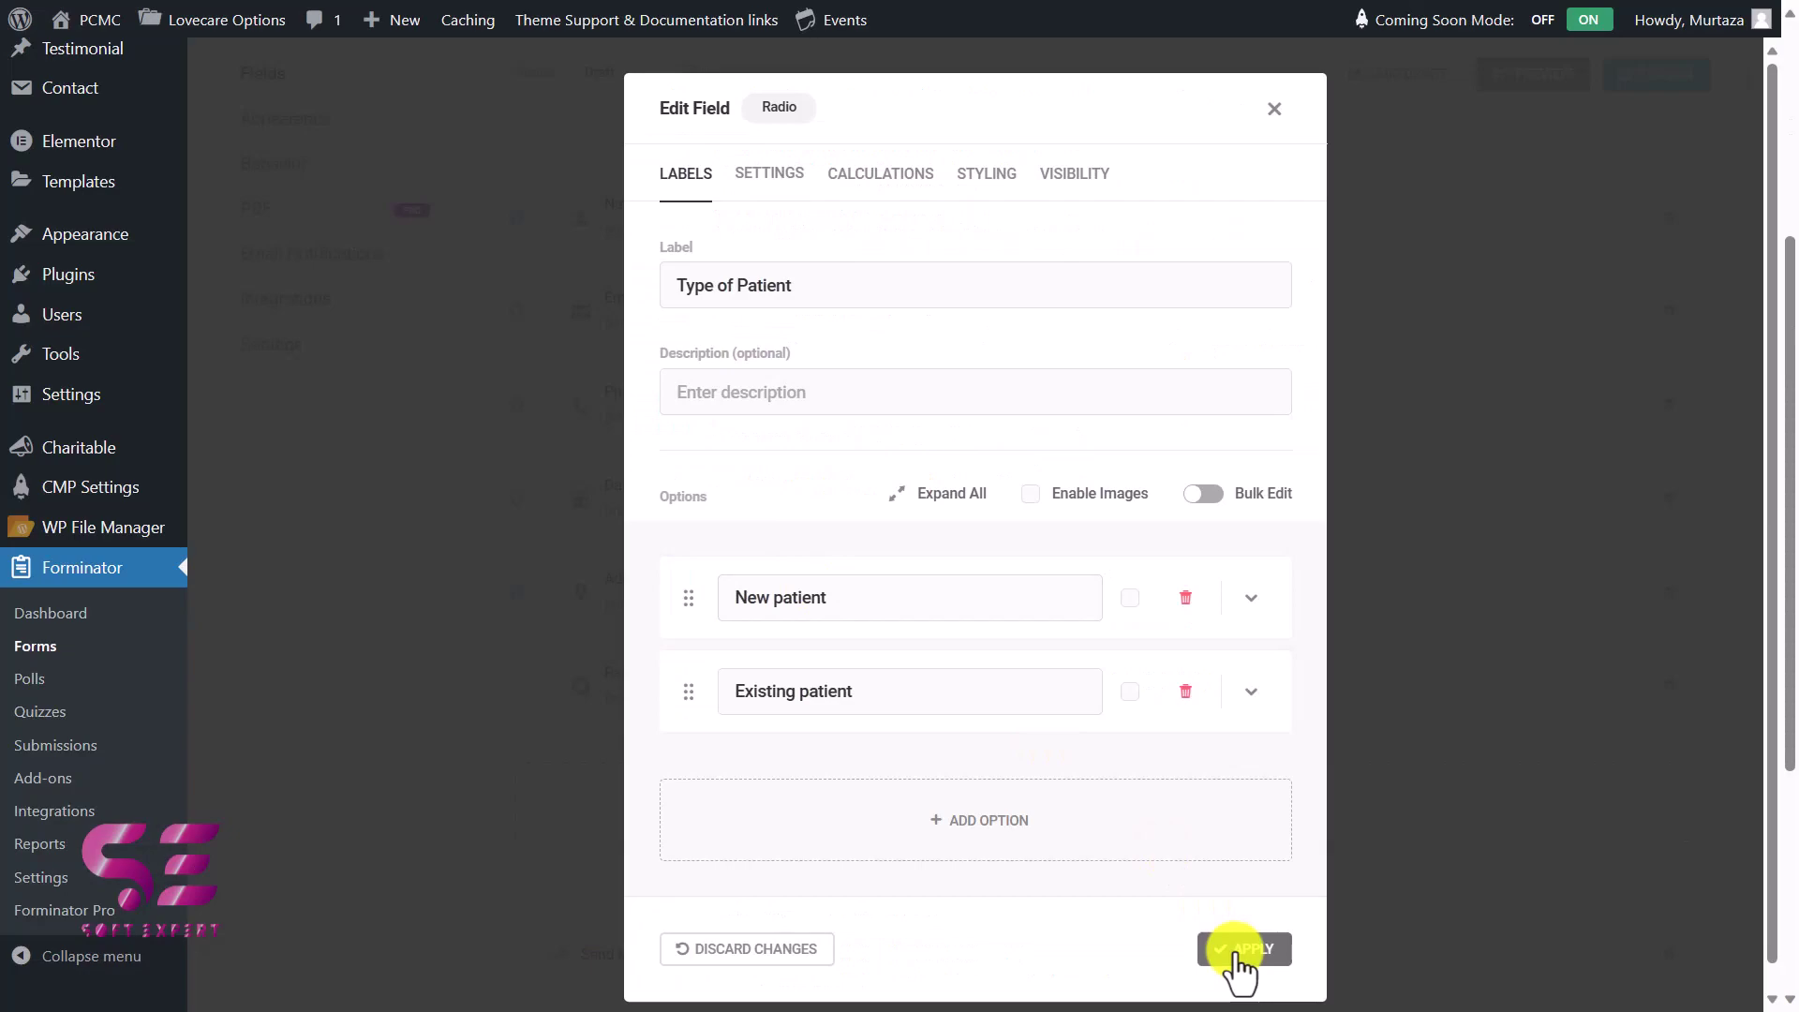
pyautogui.click(1238, 957)
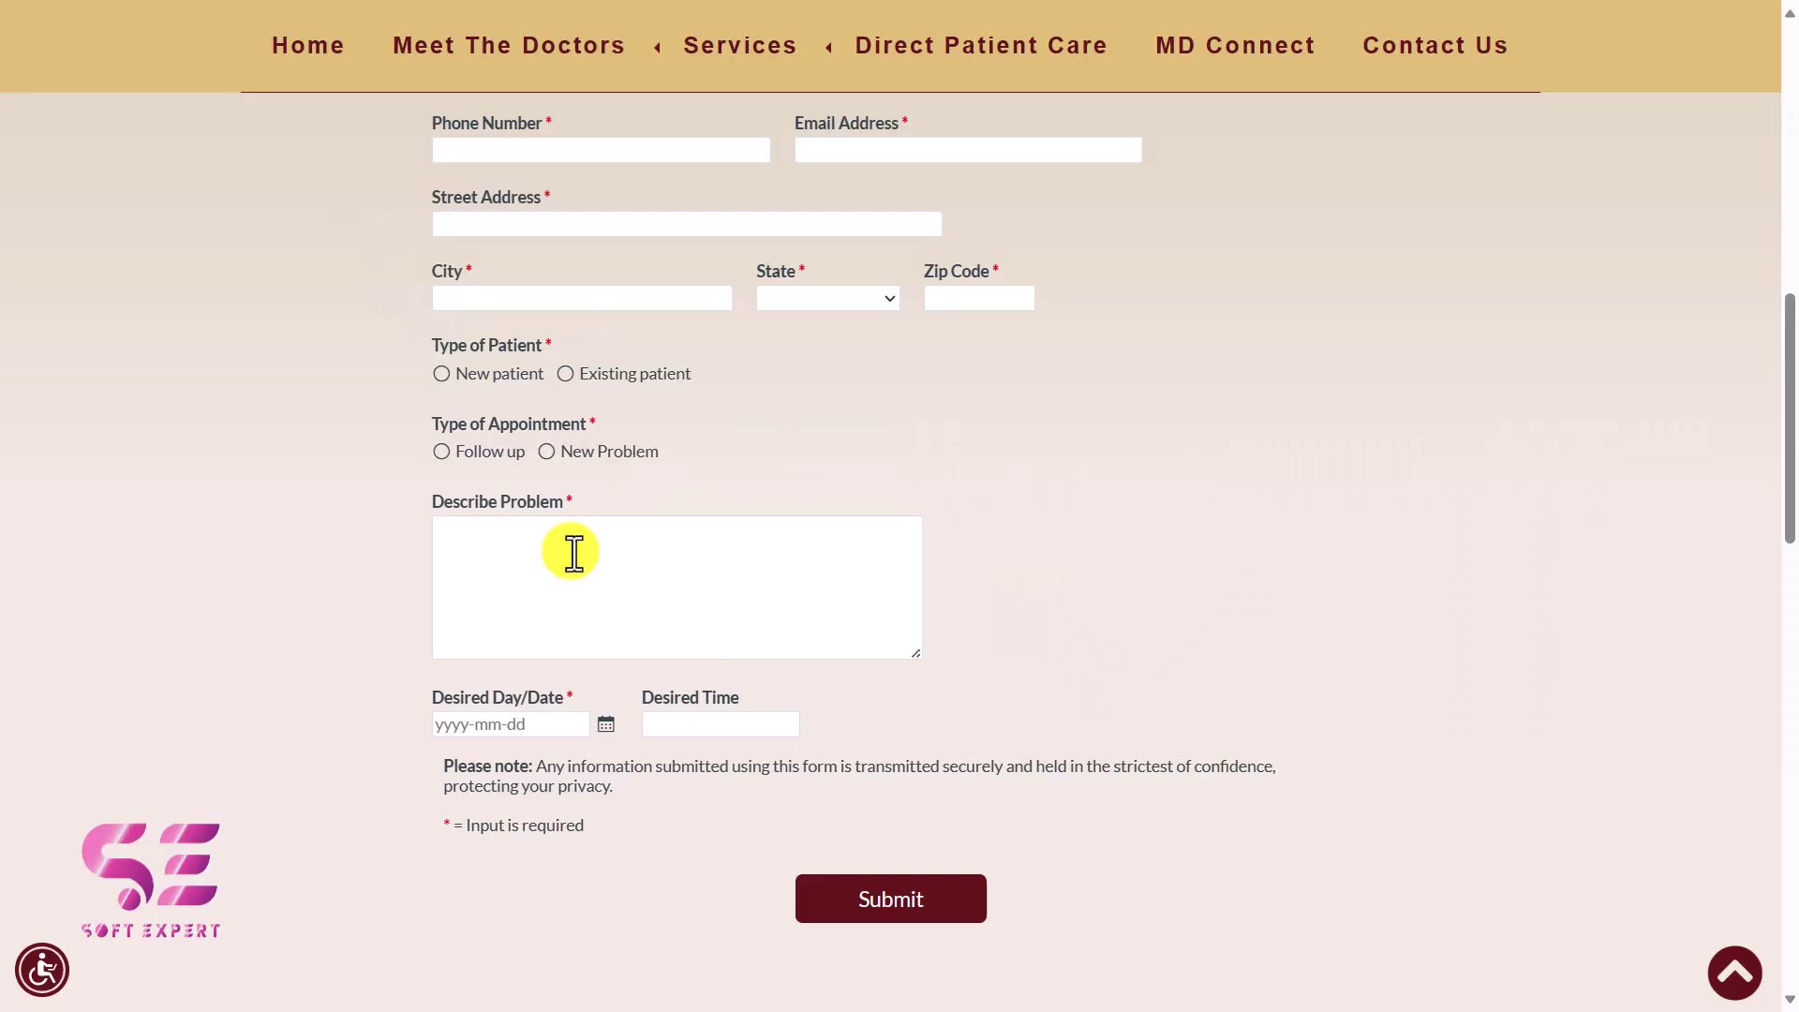
# Duplicate the Type of Patient radio field and open the copy for editing.
pyautogui.moveTo(429, 422); pyautogui.dragTo(666, 454)
pyautogui.hotkey('ctrl', 'c')
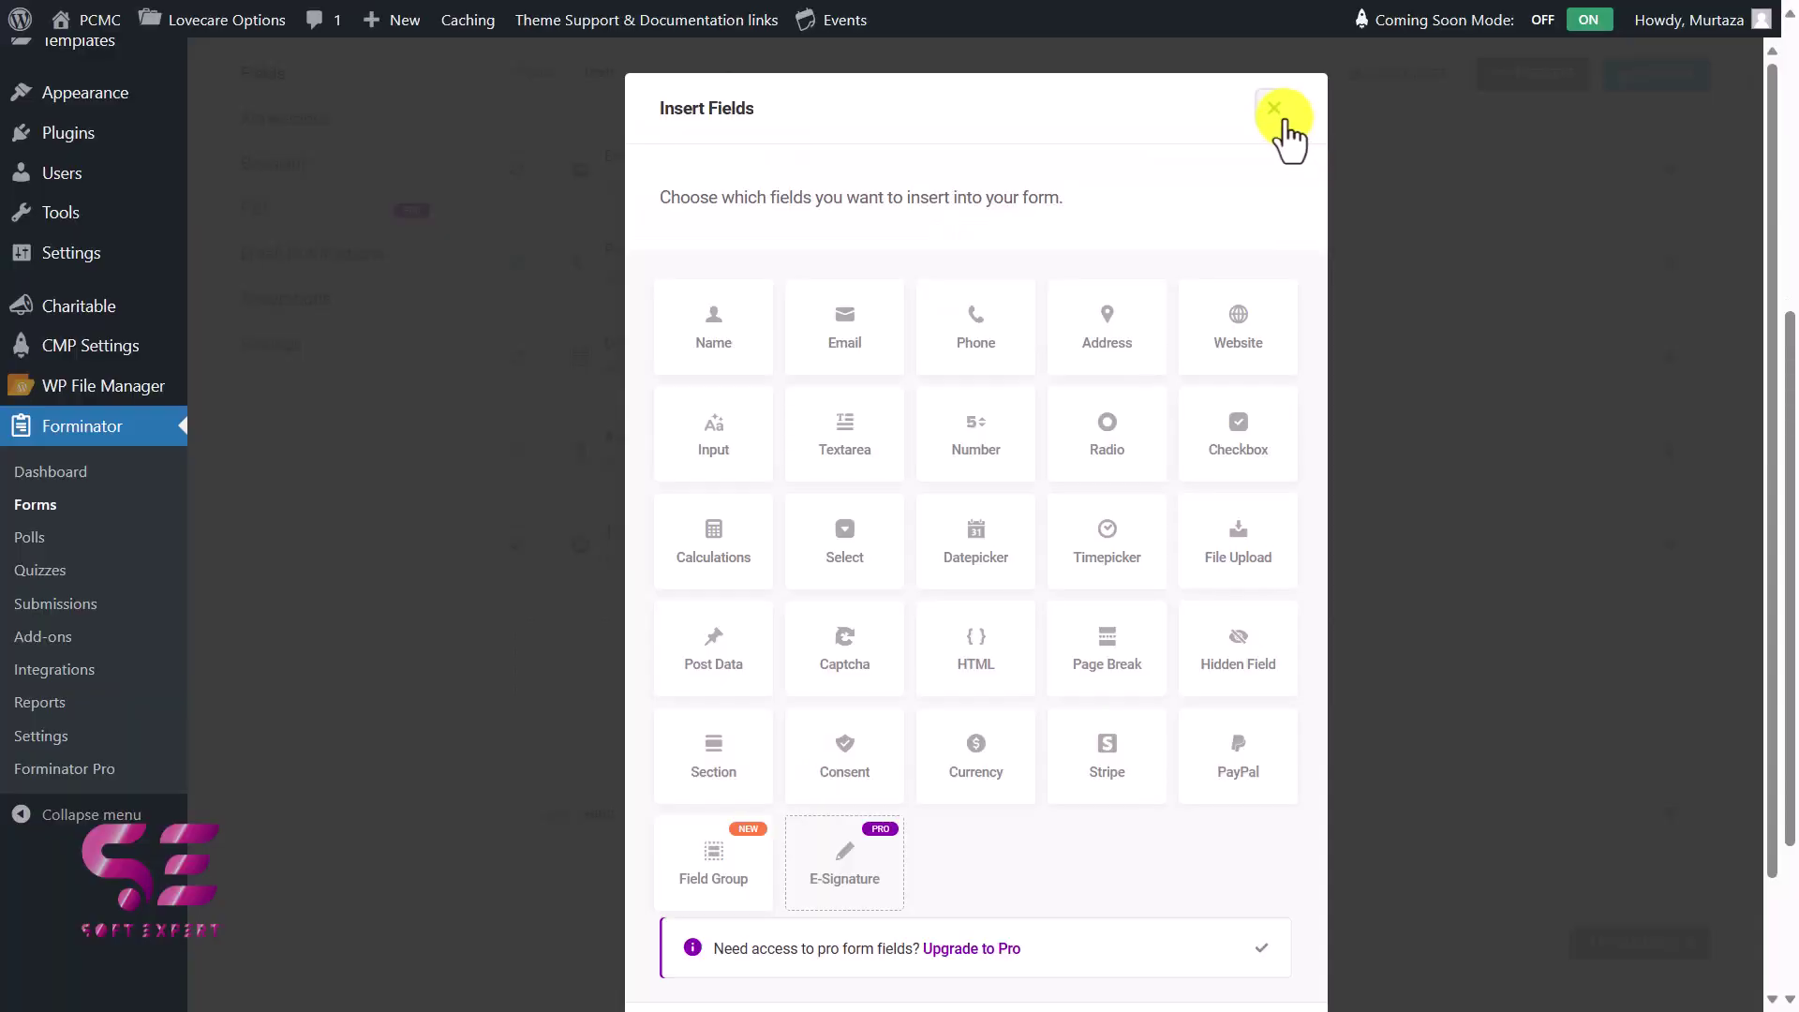
pyautogui.click(1273, 108)
pyautogui.click(1669, 543)
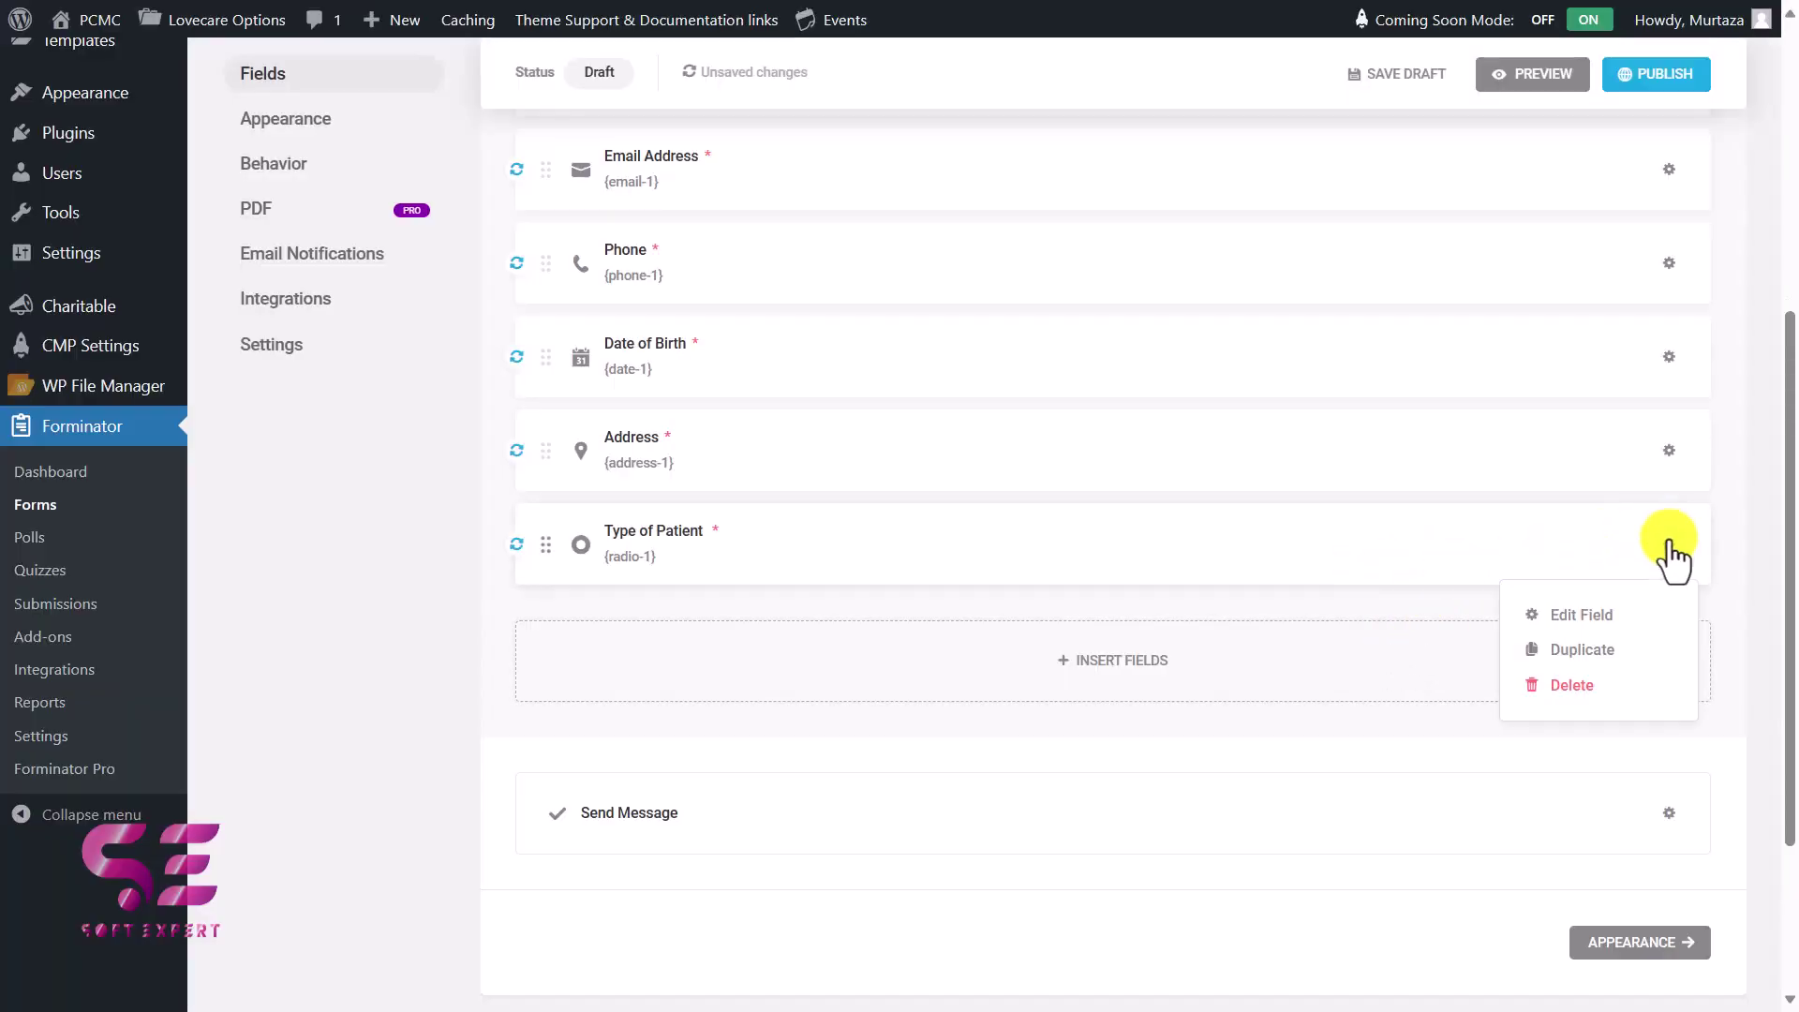
pyautogui.click(1580, 652)
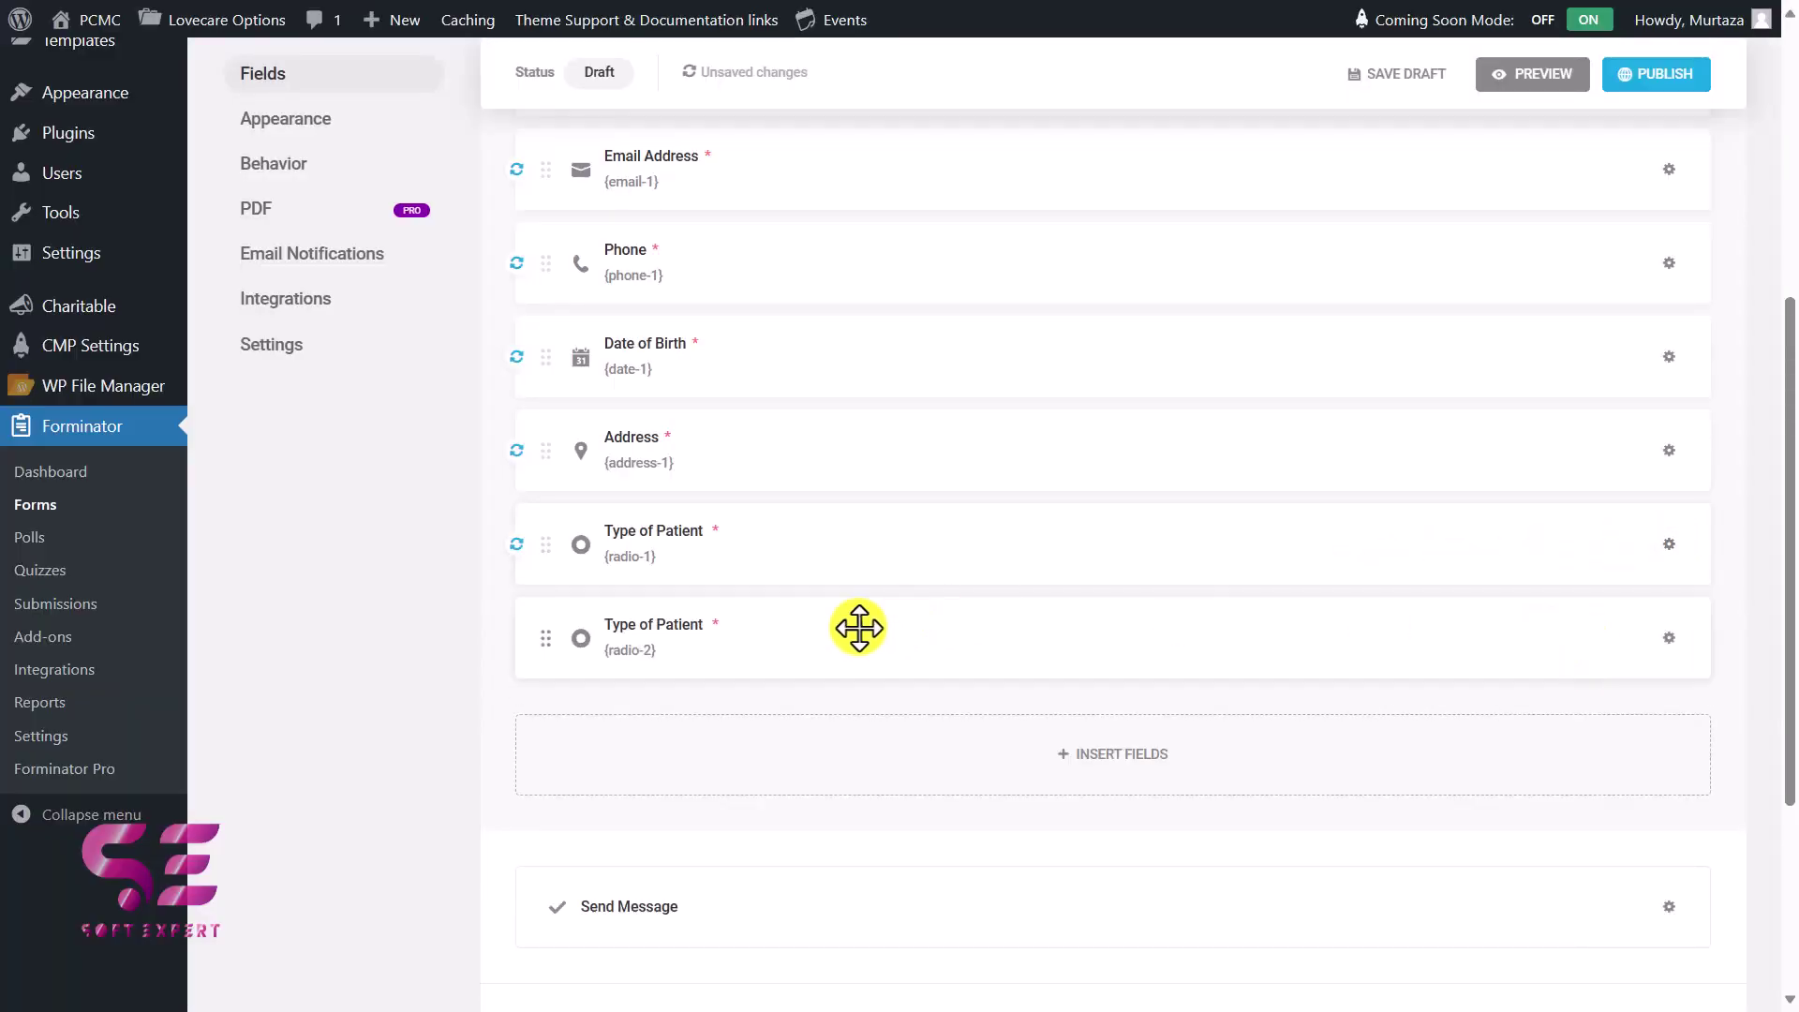
pyautogui.click(1583, 642)
# Relabel the copy 'Type of Appointment' with Follow up and New Problem options.
pyautogui.tripleClick(847, 285)
pyautogui.hotkey('ctrl', 'v')
pyautogui.moveTo(848, 285); pyautogui.dragTo(911, 286)
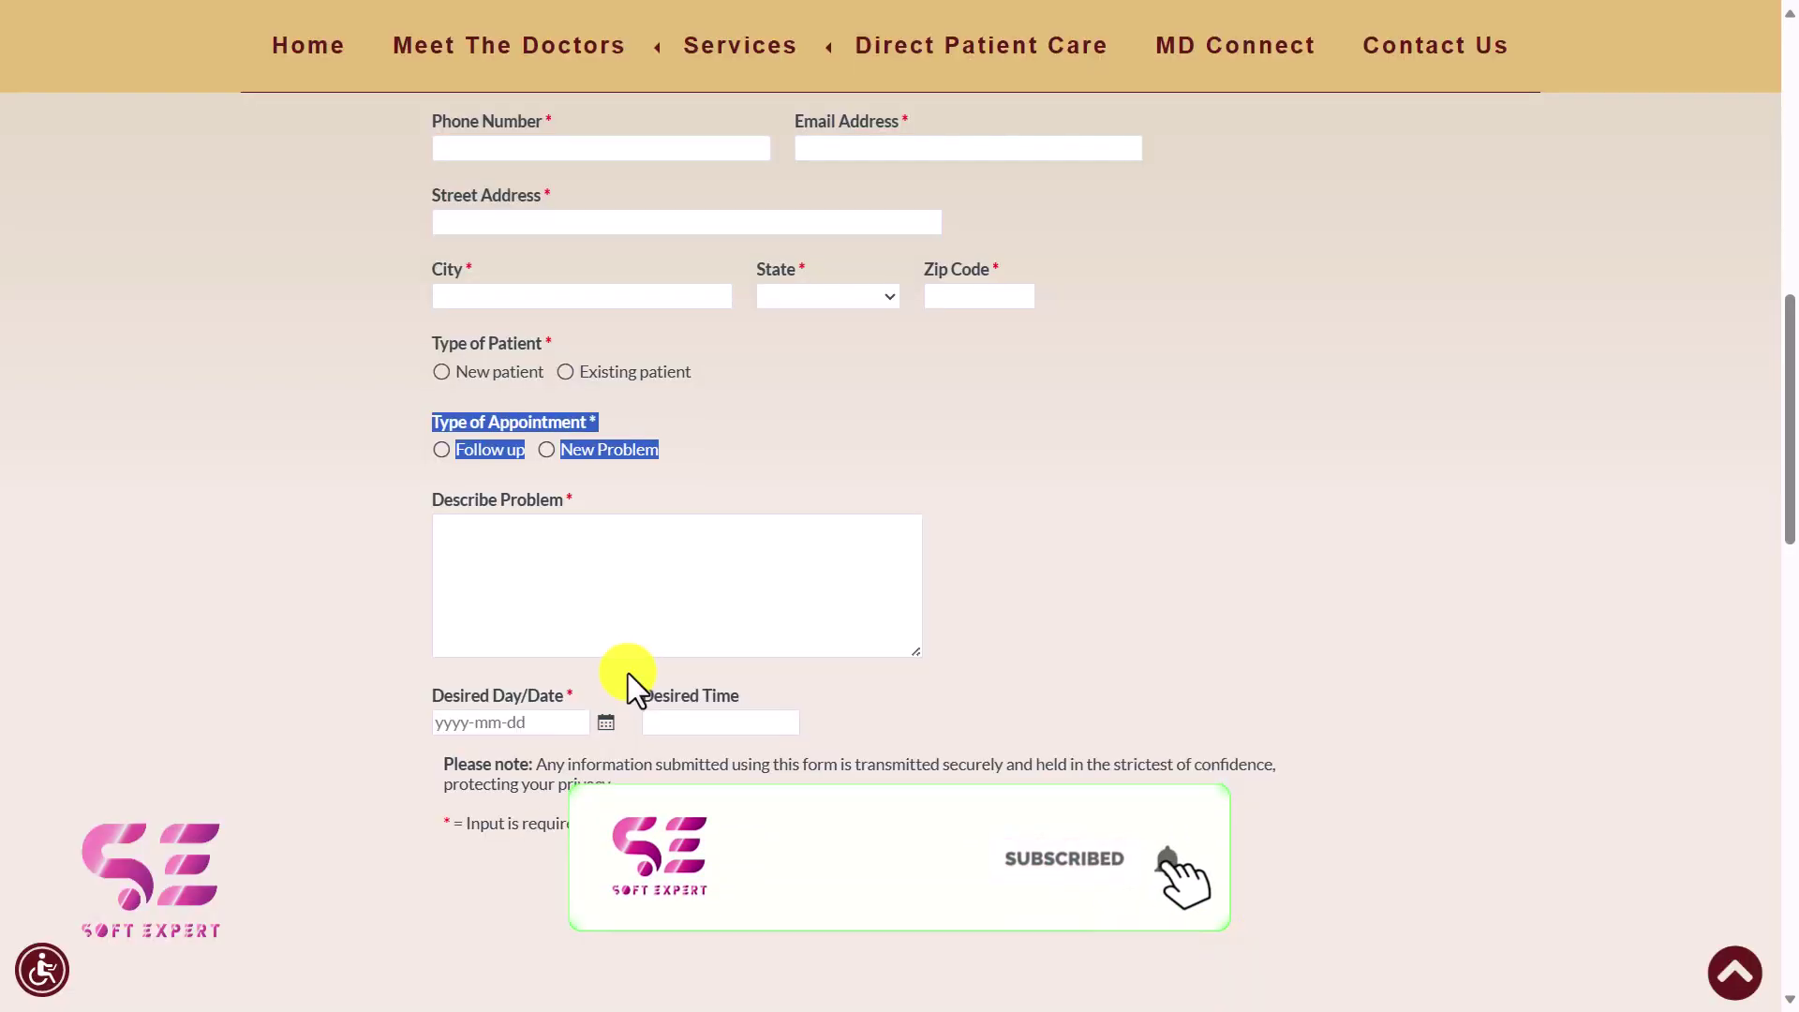
pyautogui.scroll(-2, 631, 691)
pyautogui.click(374, 430)
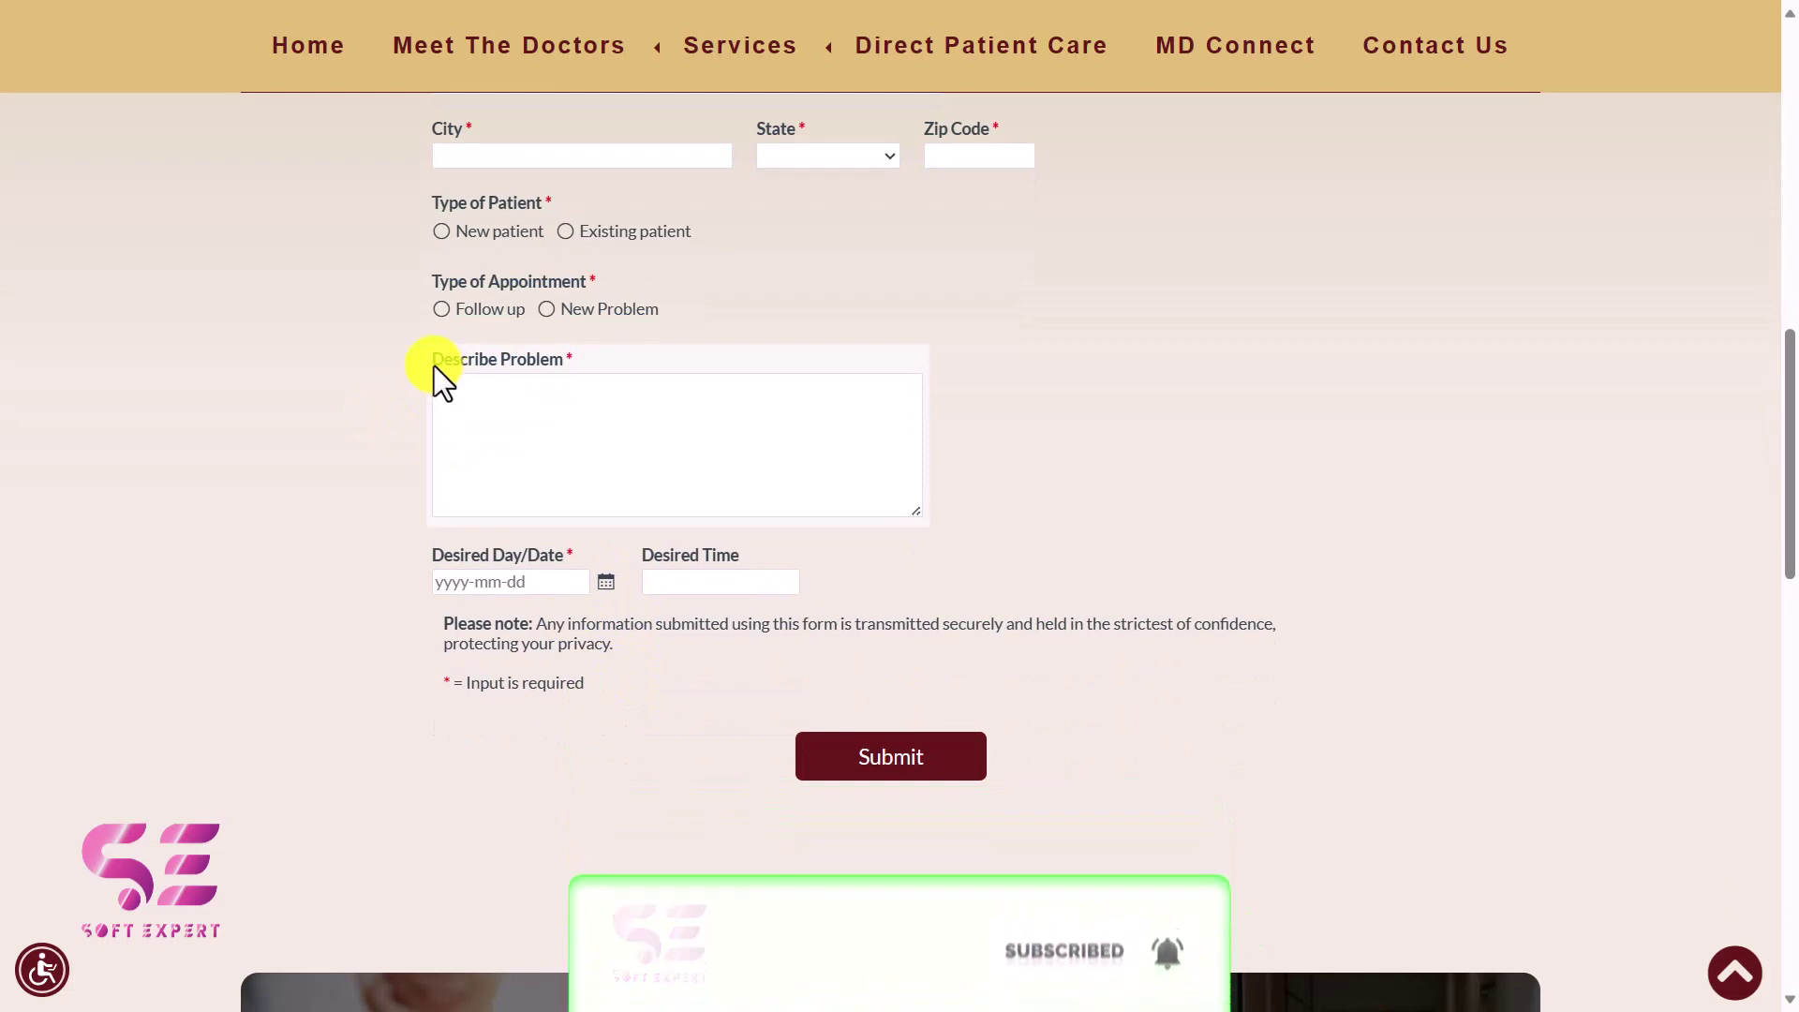
pyautogui.moveTo(435, 364); pyautogui.dragTo(563, 360)
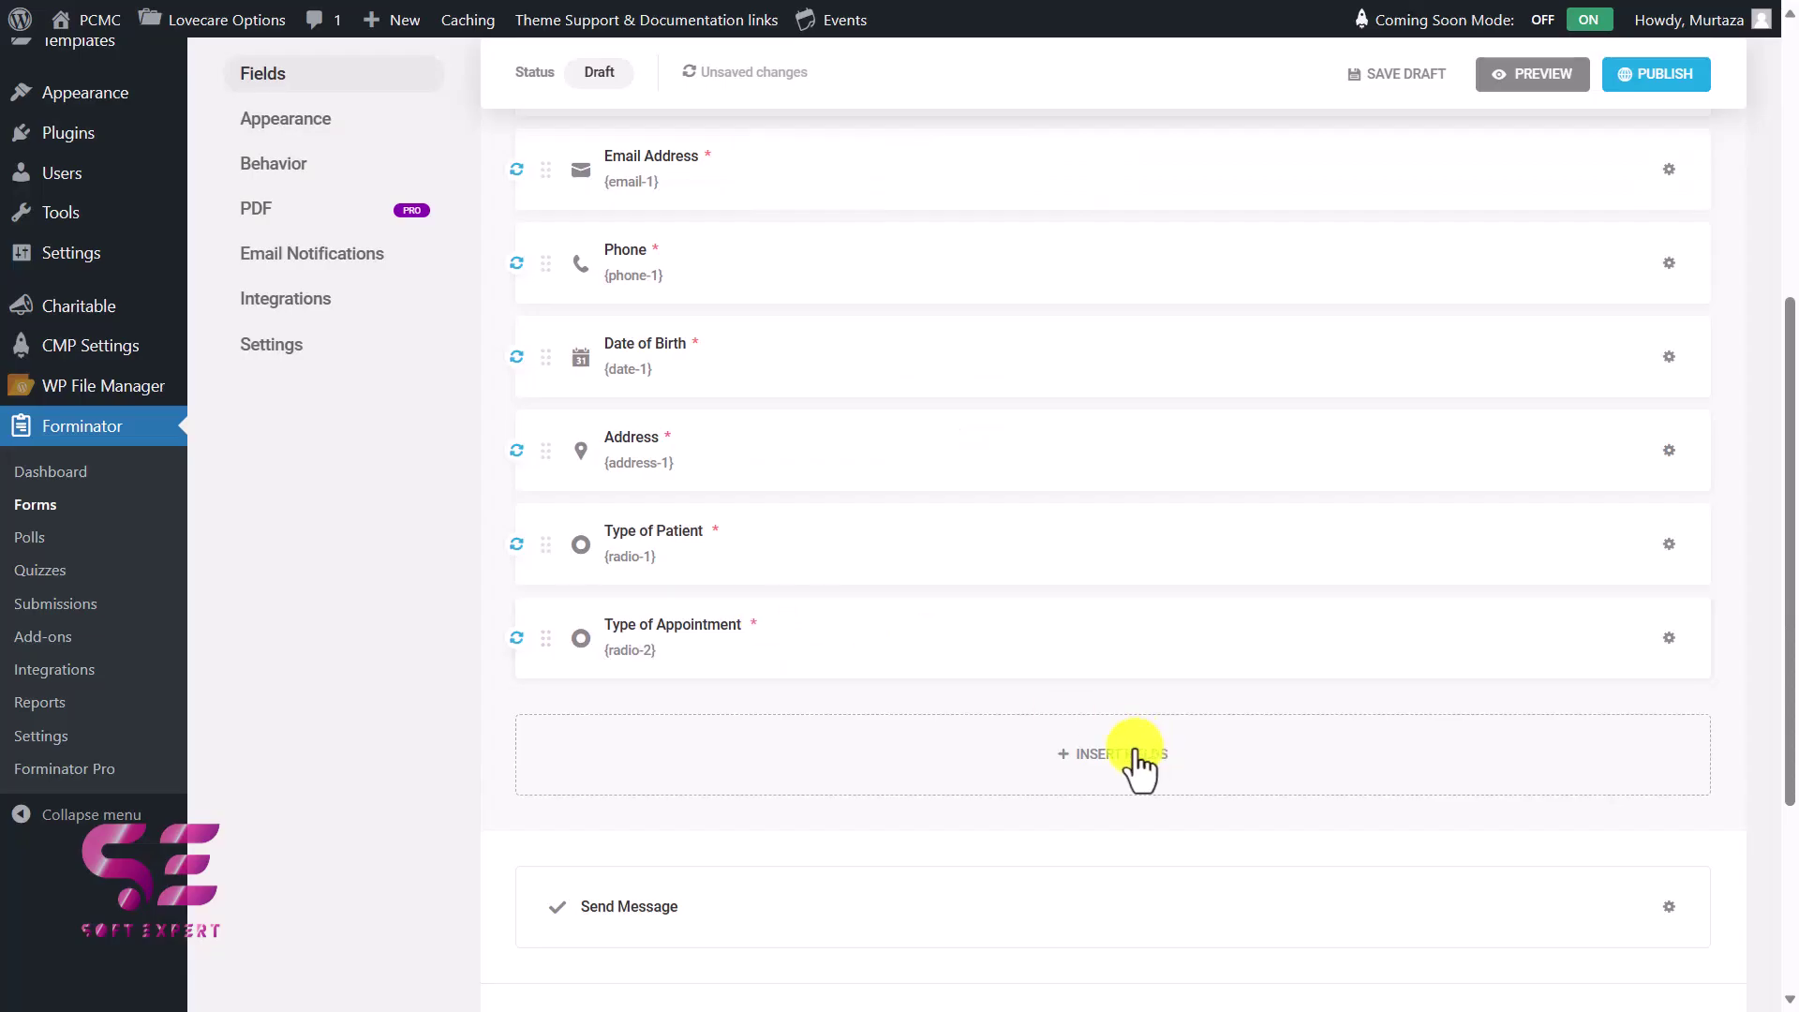
# Add a Textarea field with the placeholder 'E.g. Describe Problem Briefly'.
pyautogui.click(1136, 752)
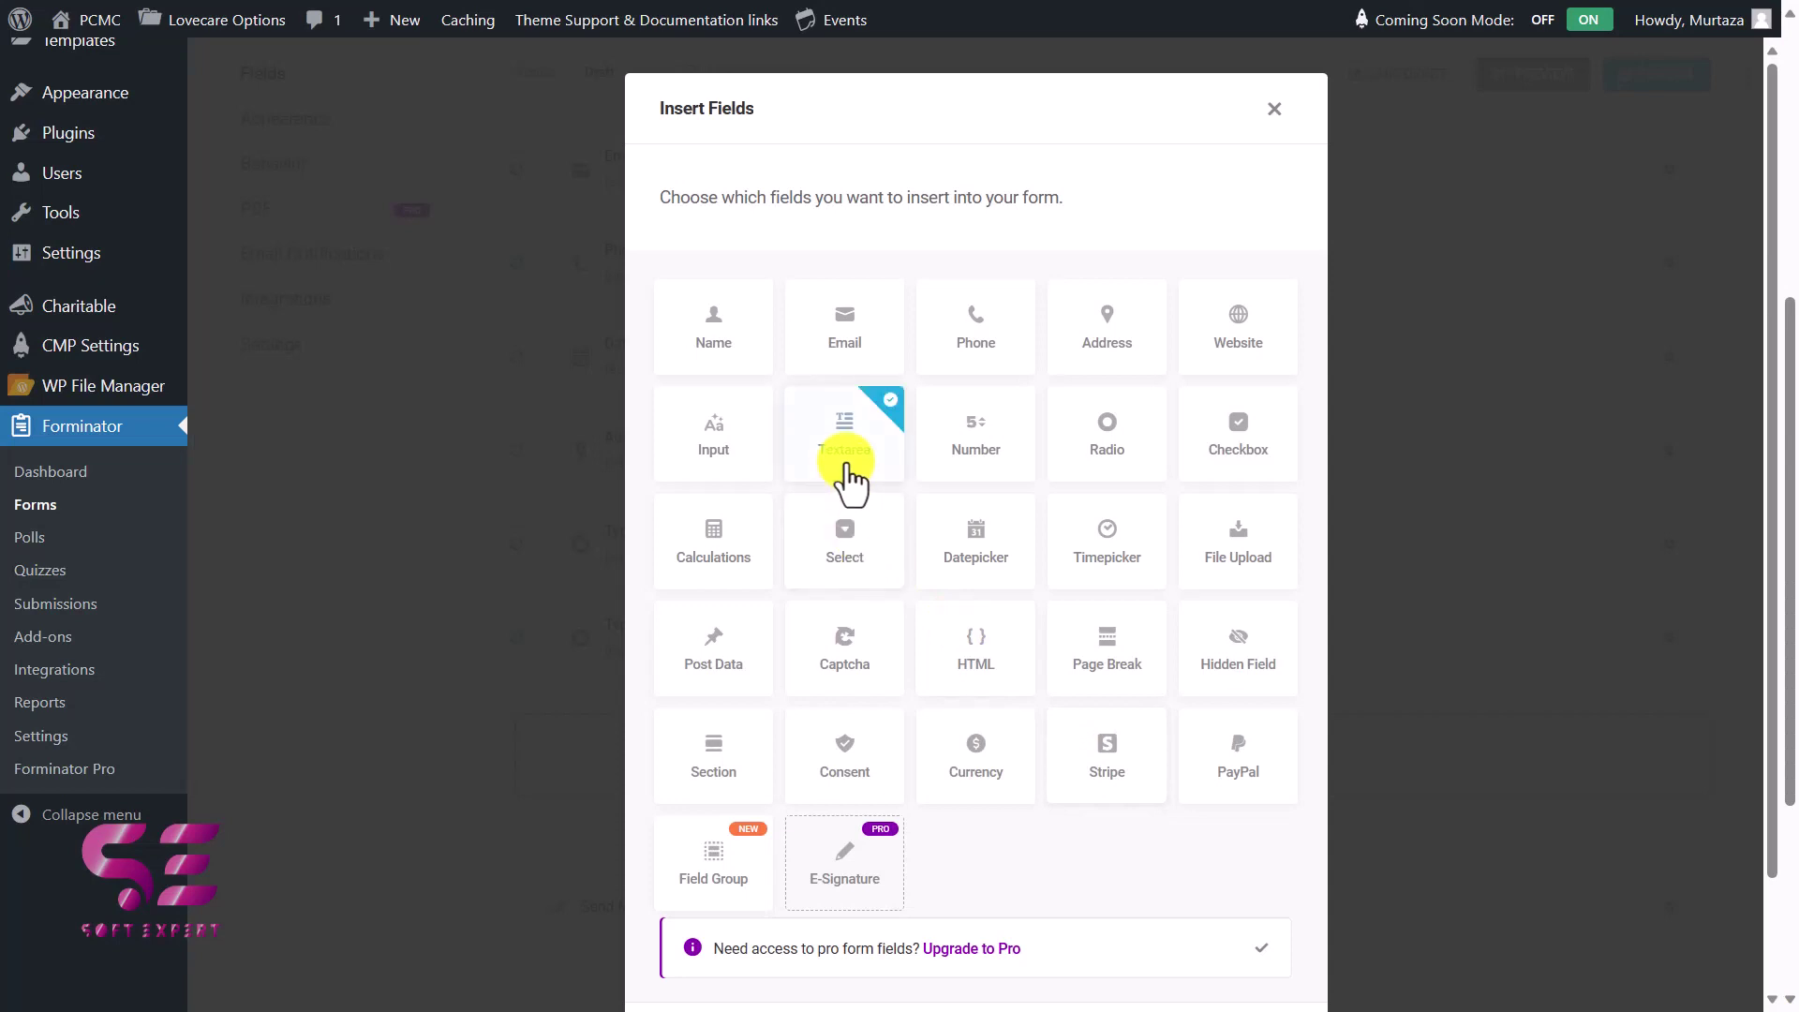
pyautogui.click(1213, 974)
pyautogui.moveTo(743, 364); pyautogui.dragTo(639, 363)
pyautogui.write('New Problem')
pyautogui.hotkey('alt', 'Tab')
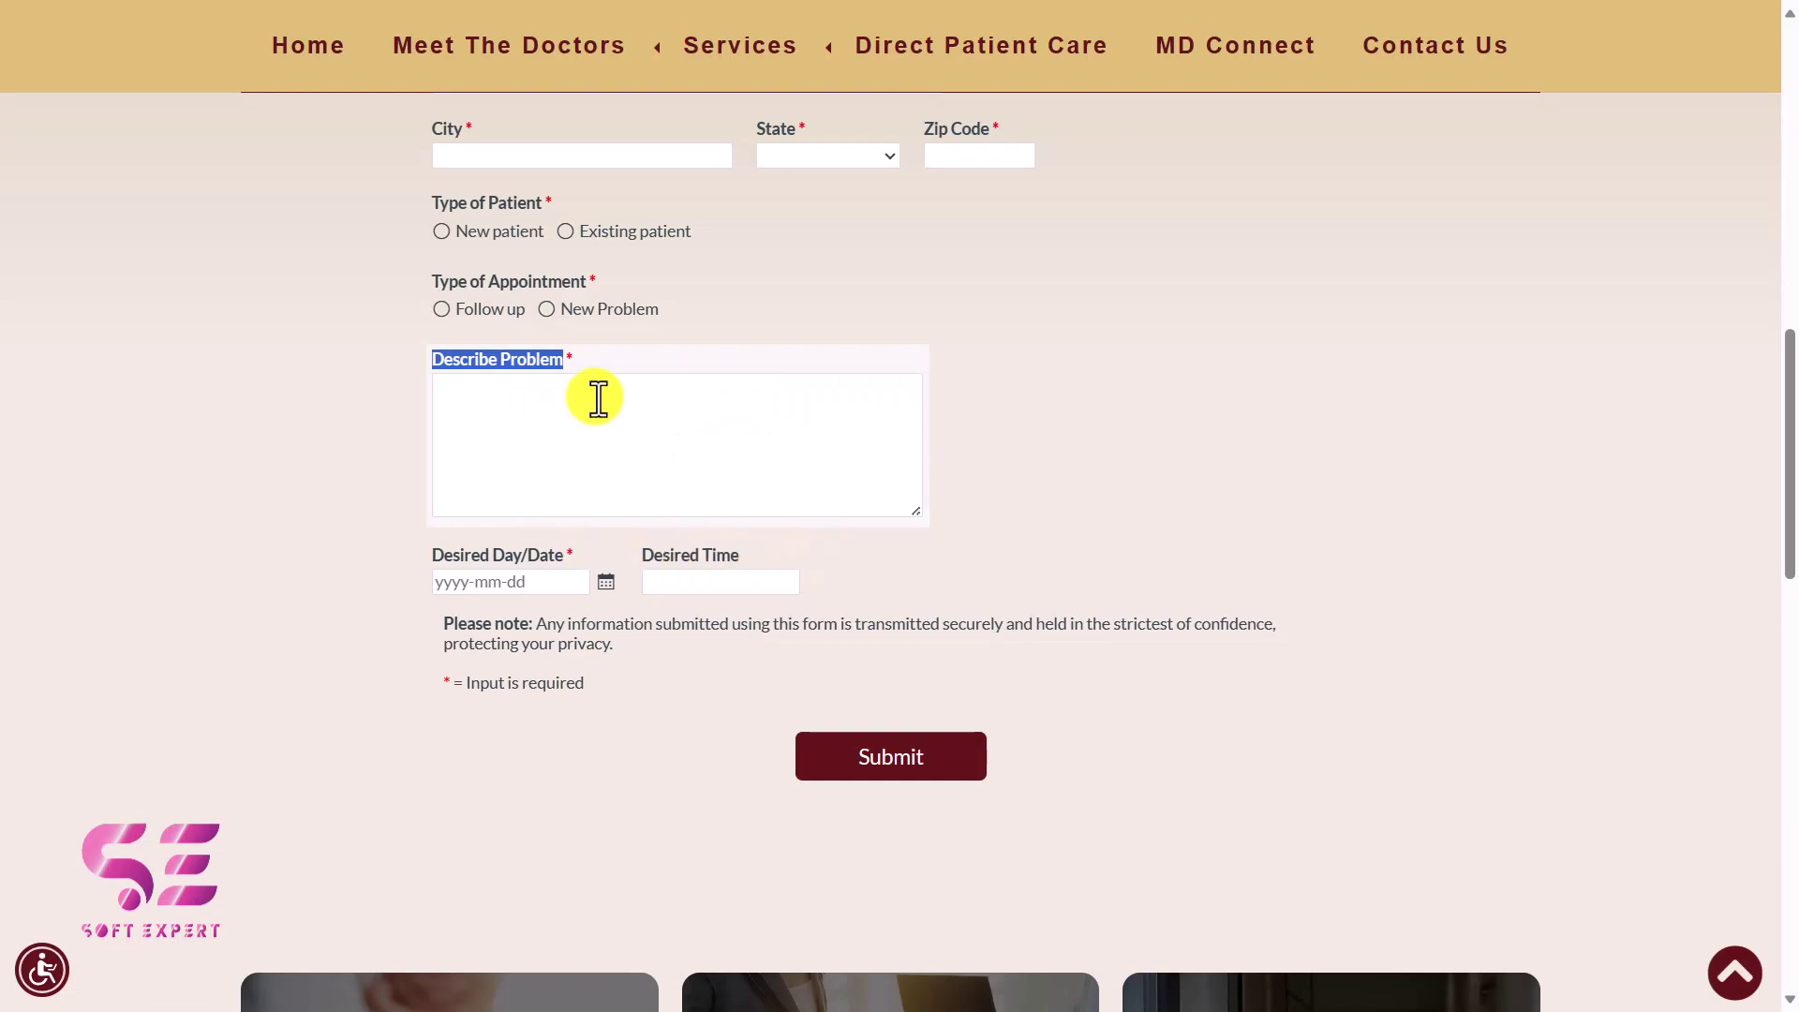
pyautogui.hotkey('alt', 'Tab')
pyautogui.moveTo(718, 472); pyautogui.dragTo(872, 493)
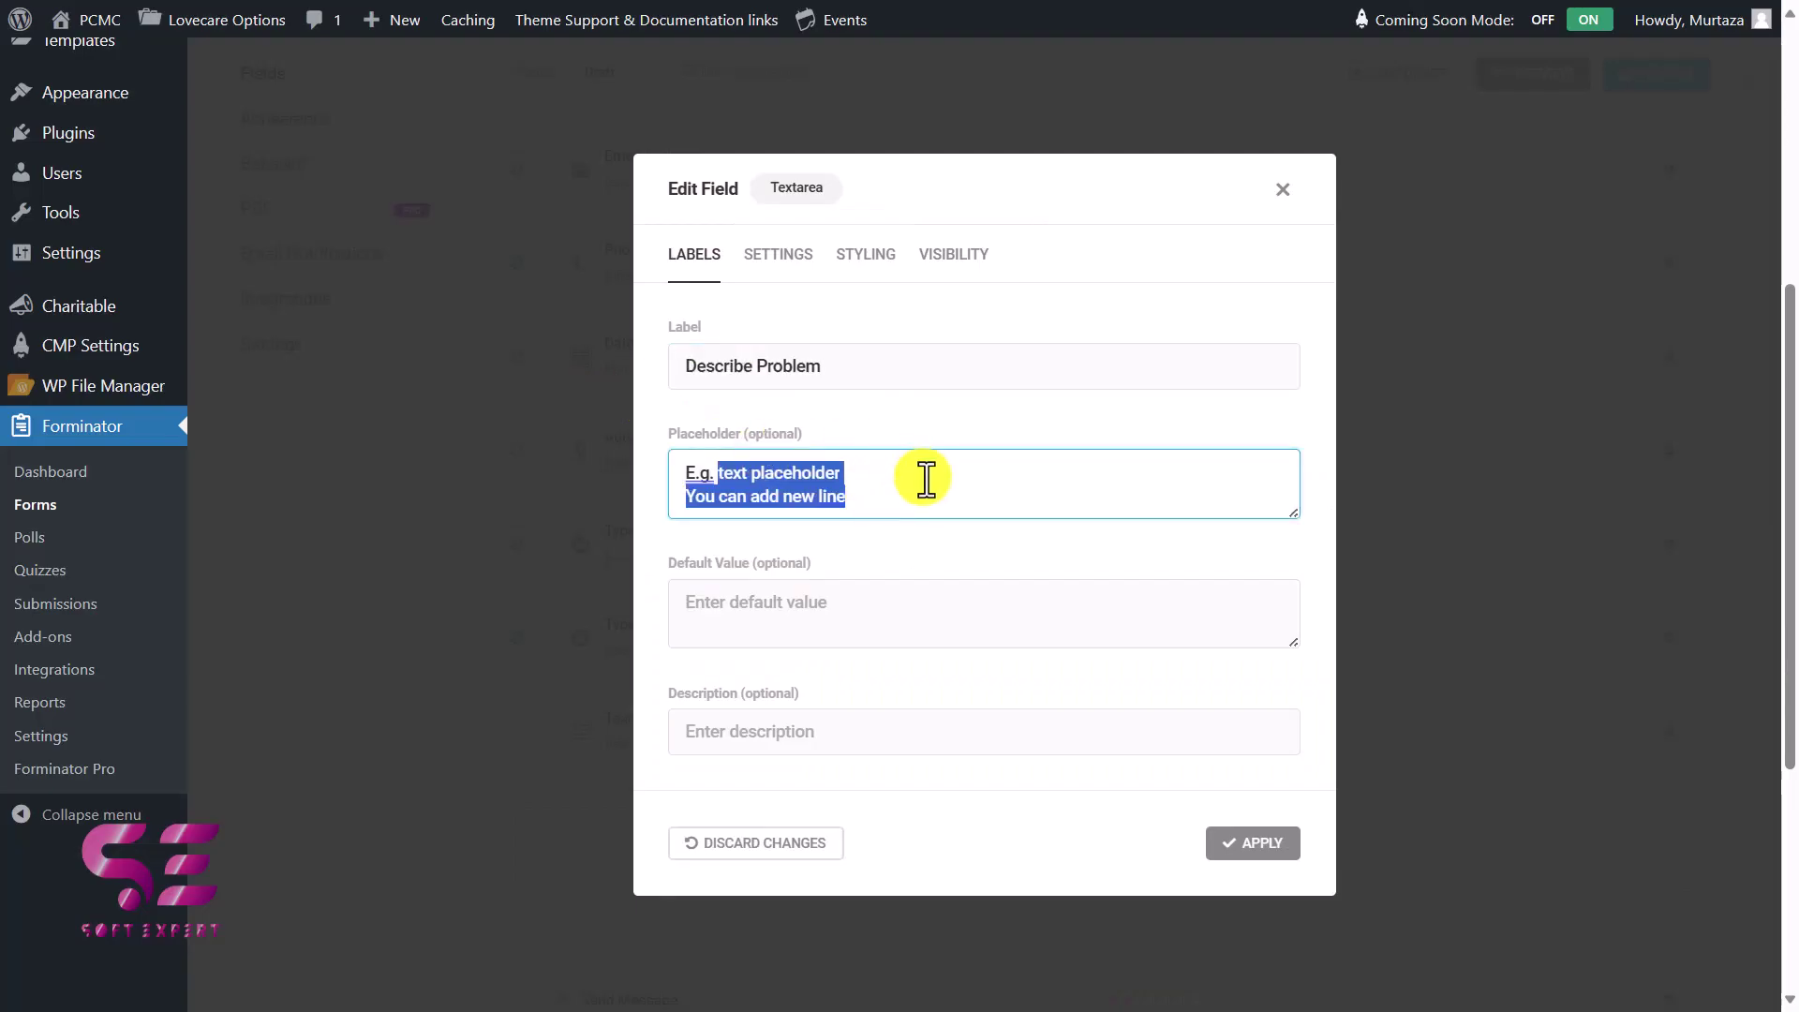
pyautogui.write('Describe Problem Briefly')
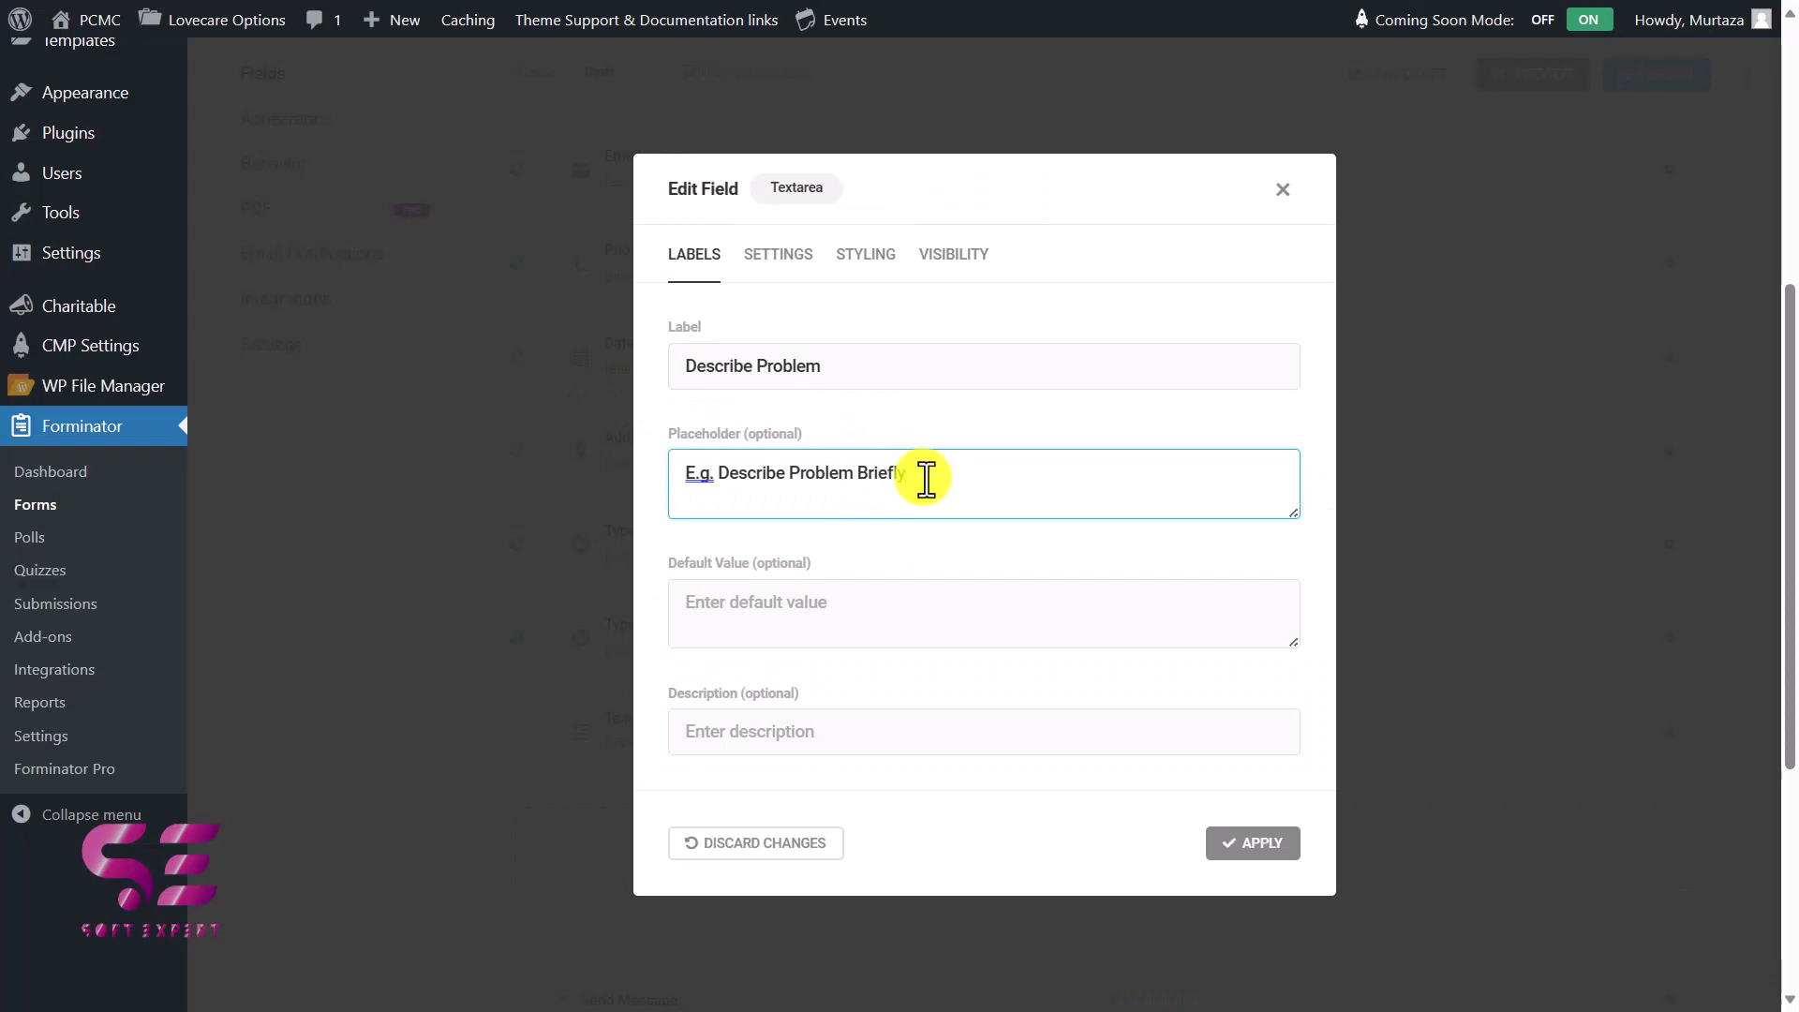
# Make the Describe Problem field required and apply the changes.
pyautogui.click(777, 253)
pyautogui.click(811, 343)
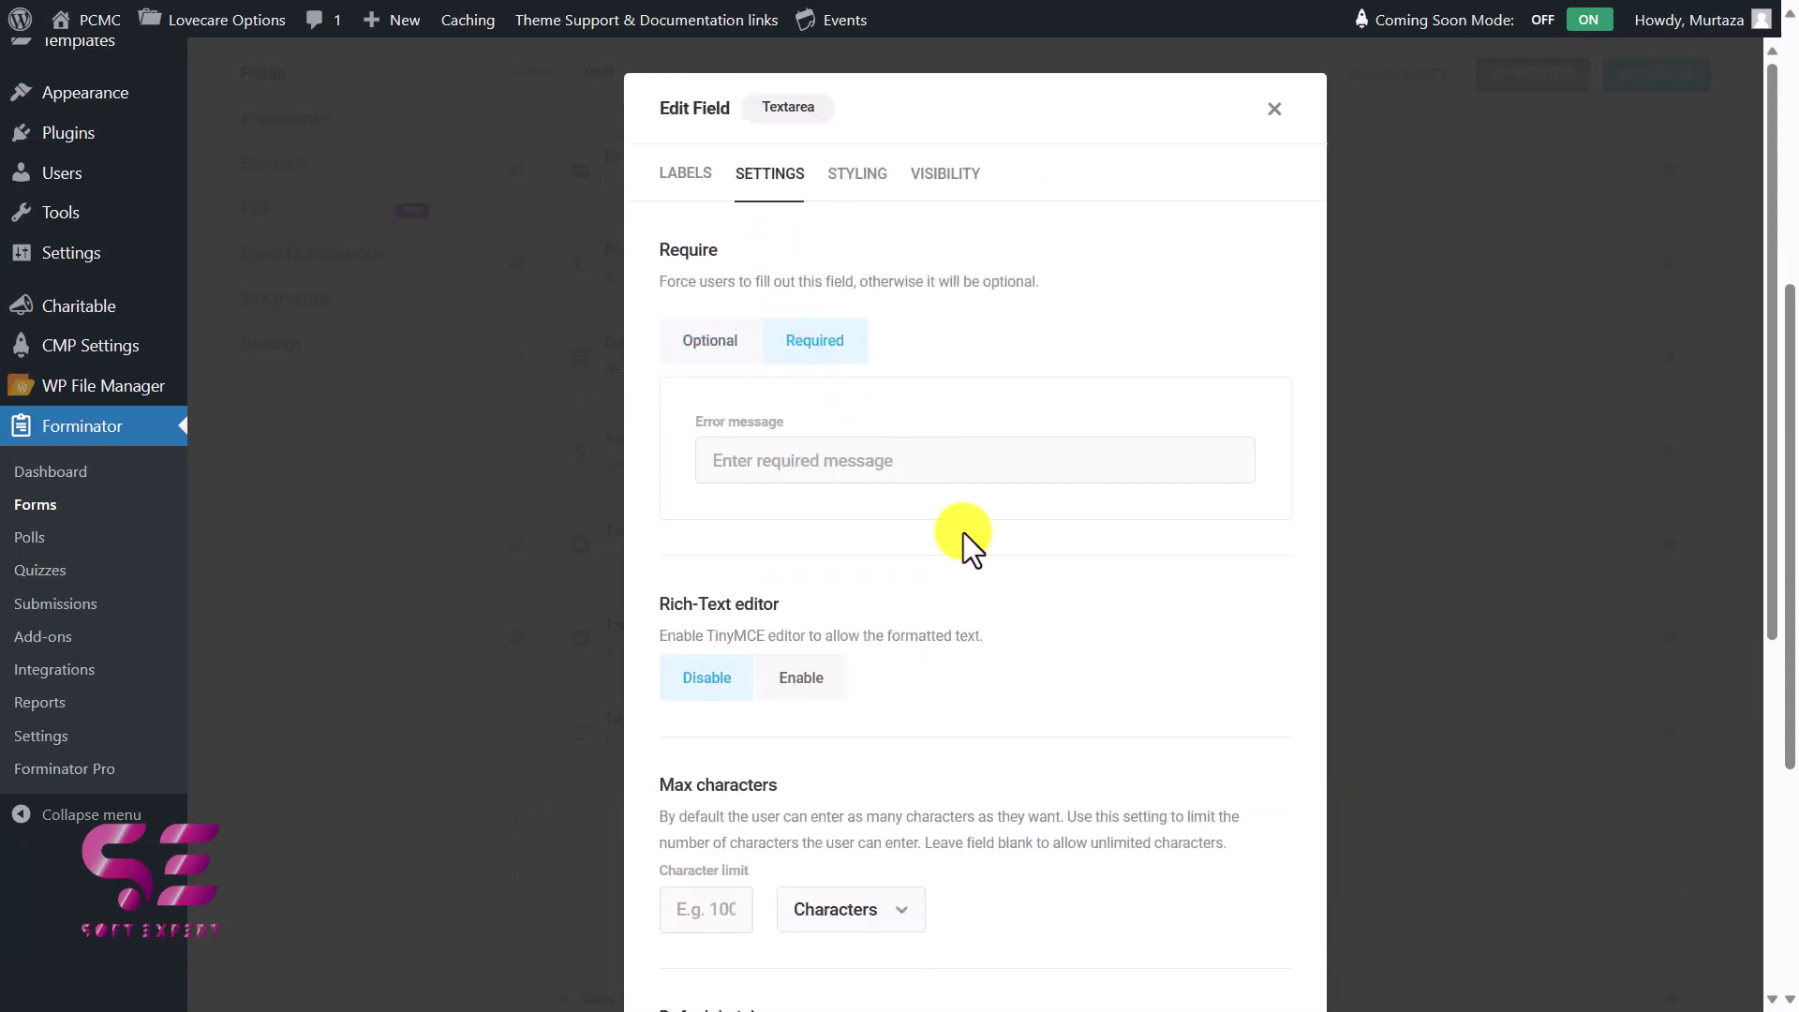
pyautogui.scroll(-1, 890, 515)
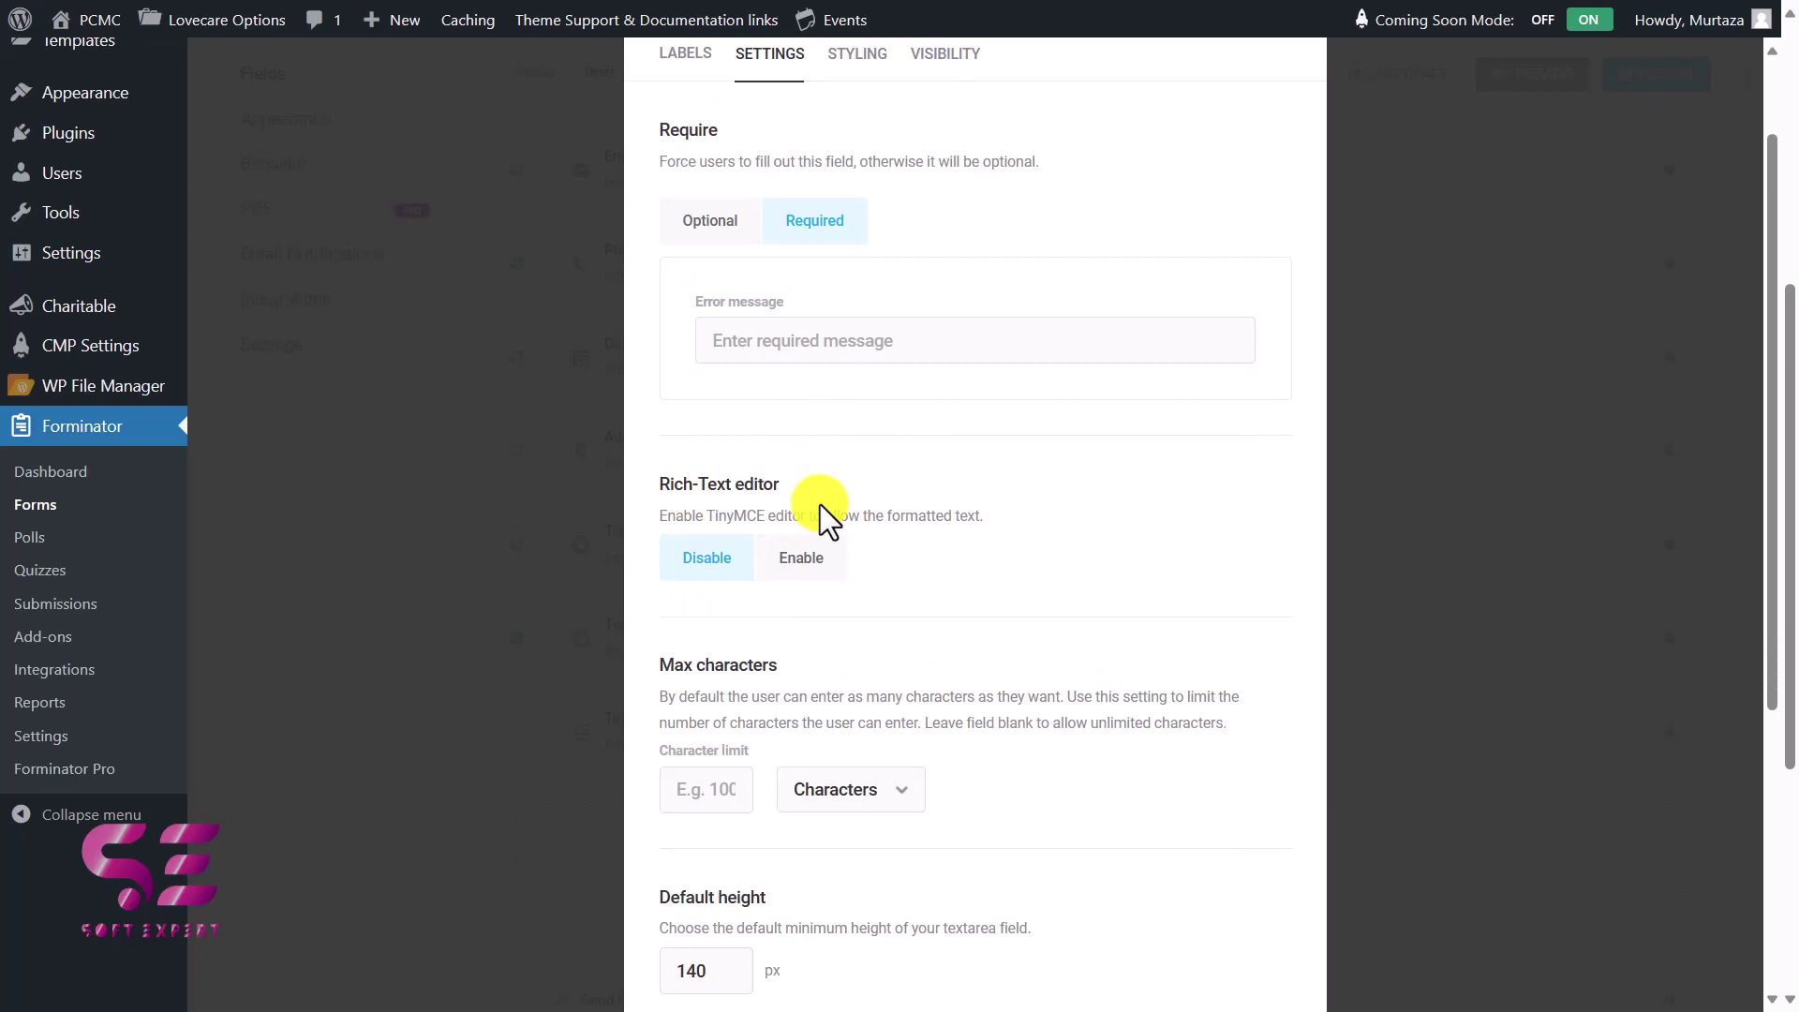
pyautogui.scroll(-4, 825, 555)
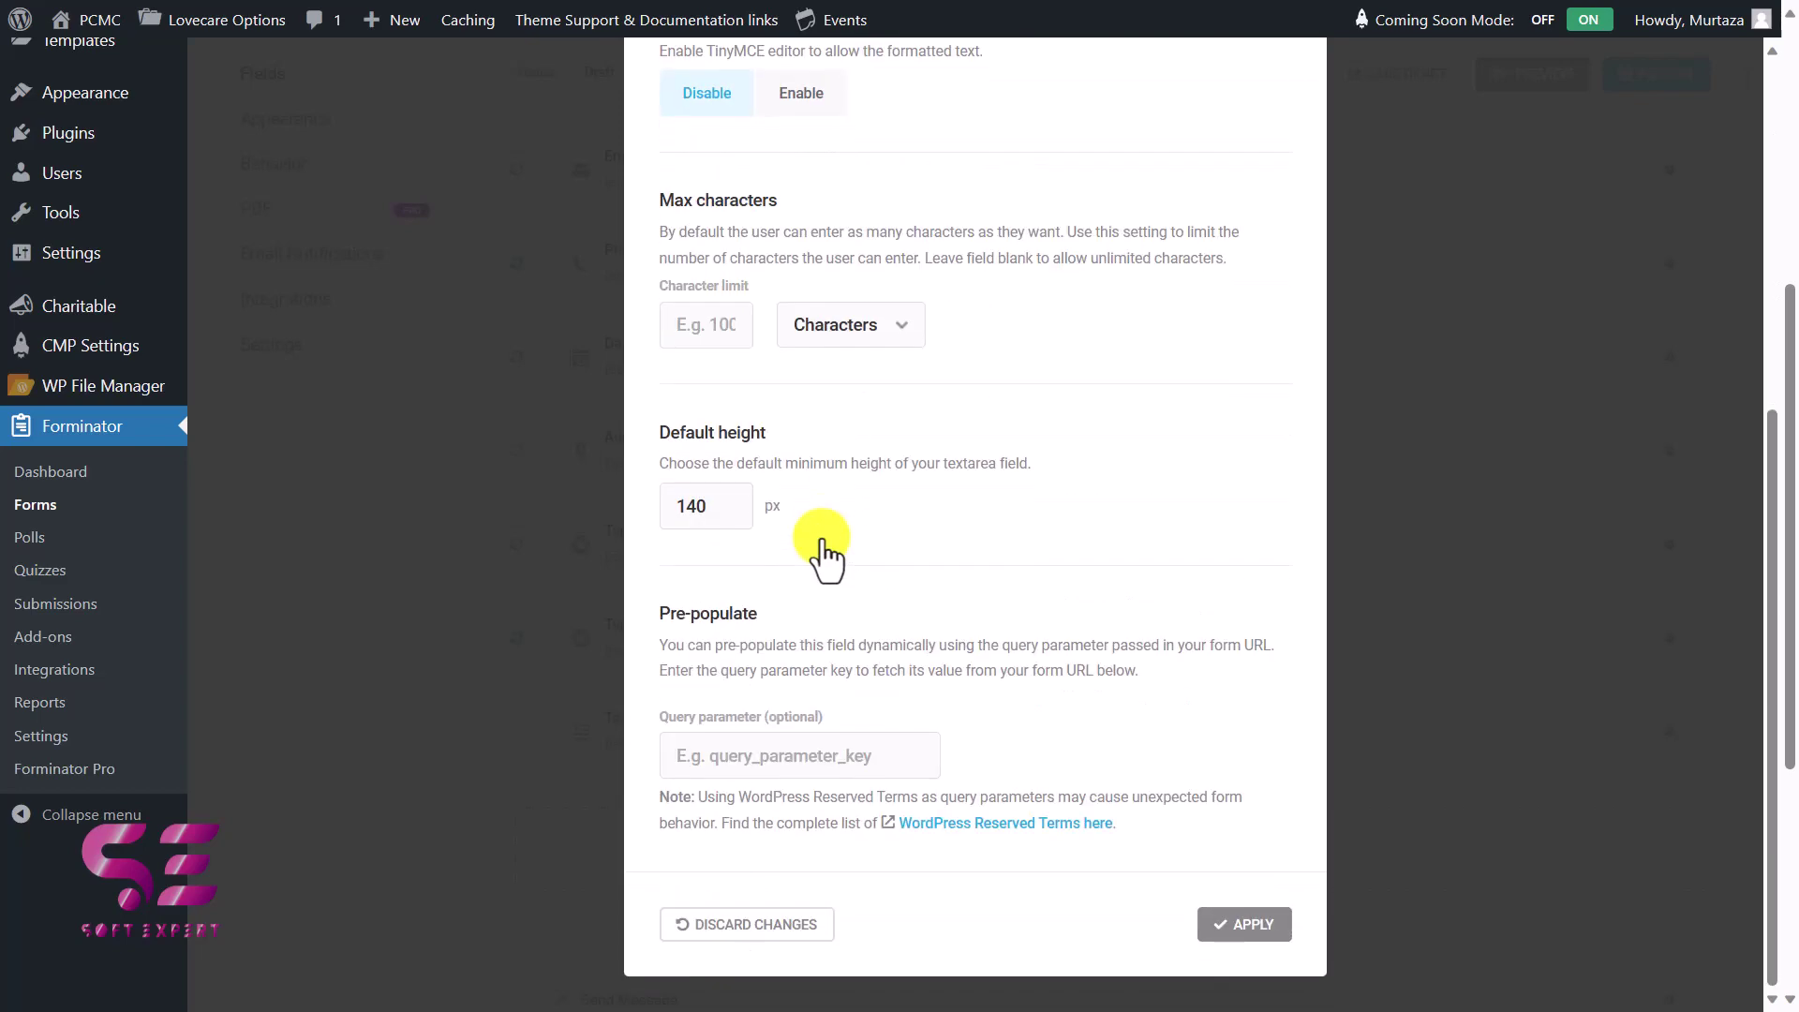
pyautogui.click(1229, 927)
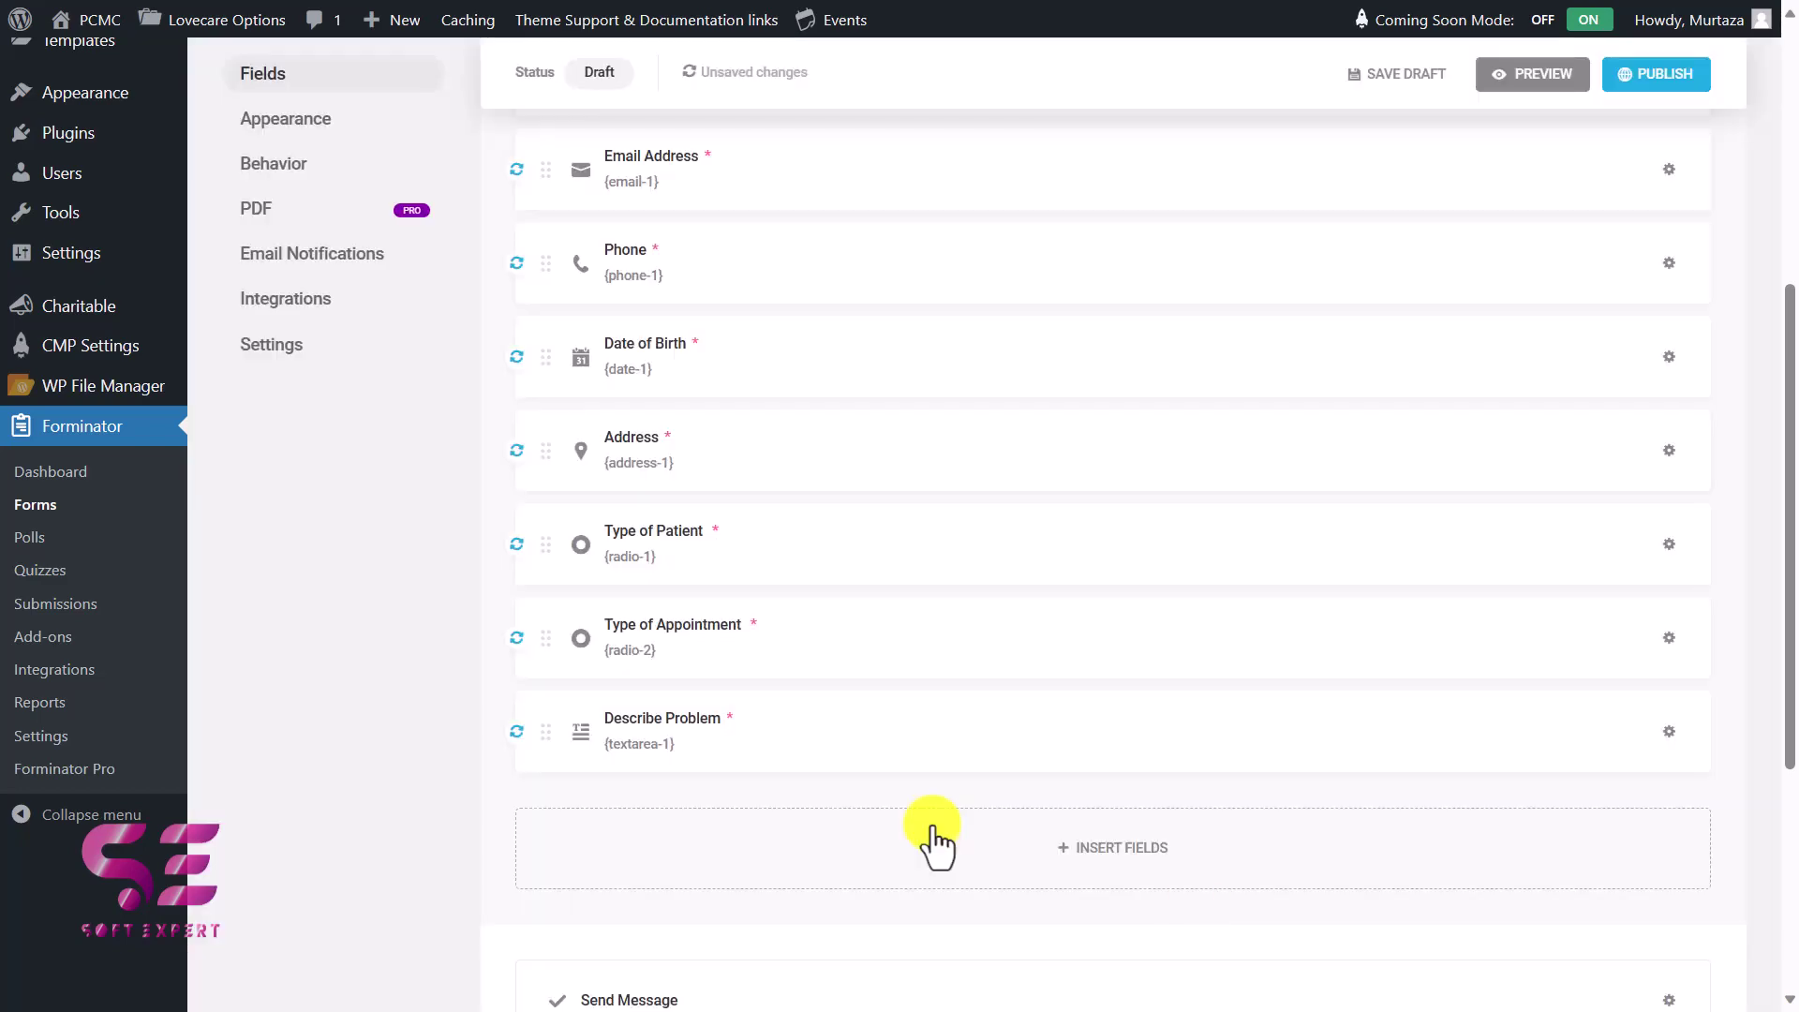
# Insert a Datepicker and a Timepicker field into the form.
pyautogui.click(1105, 851)
pyautogui.click(961, 552)
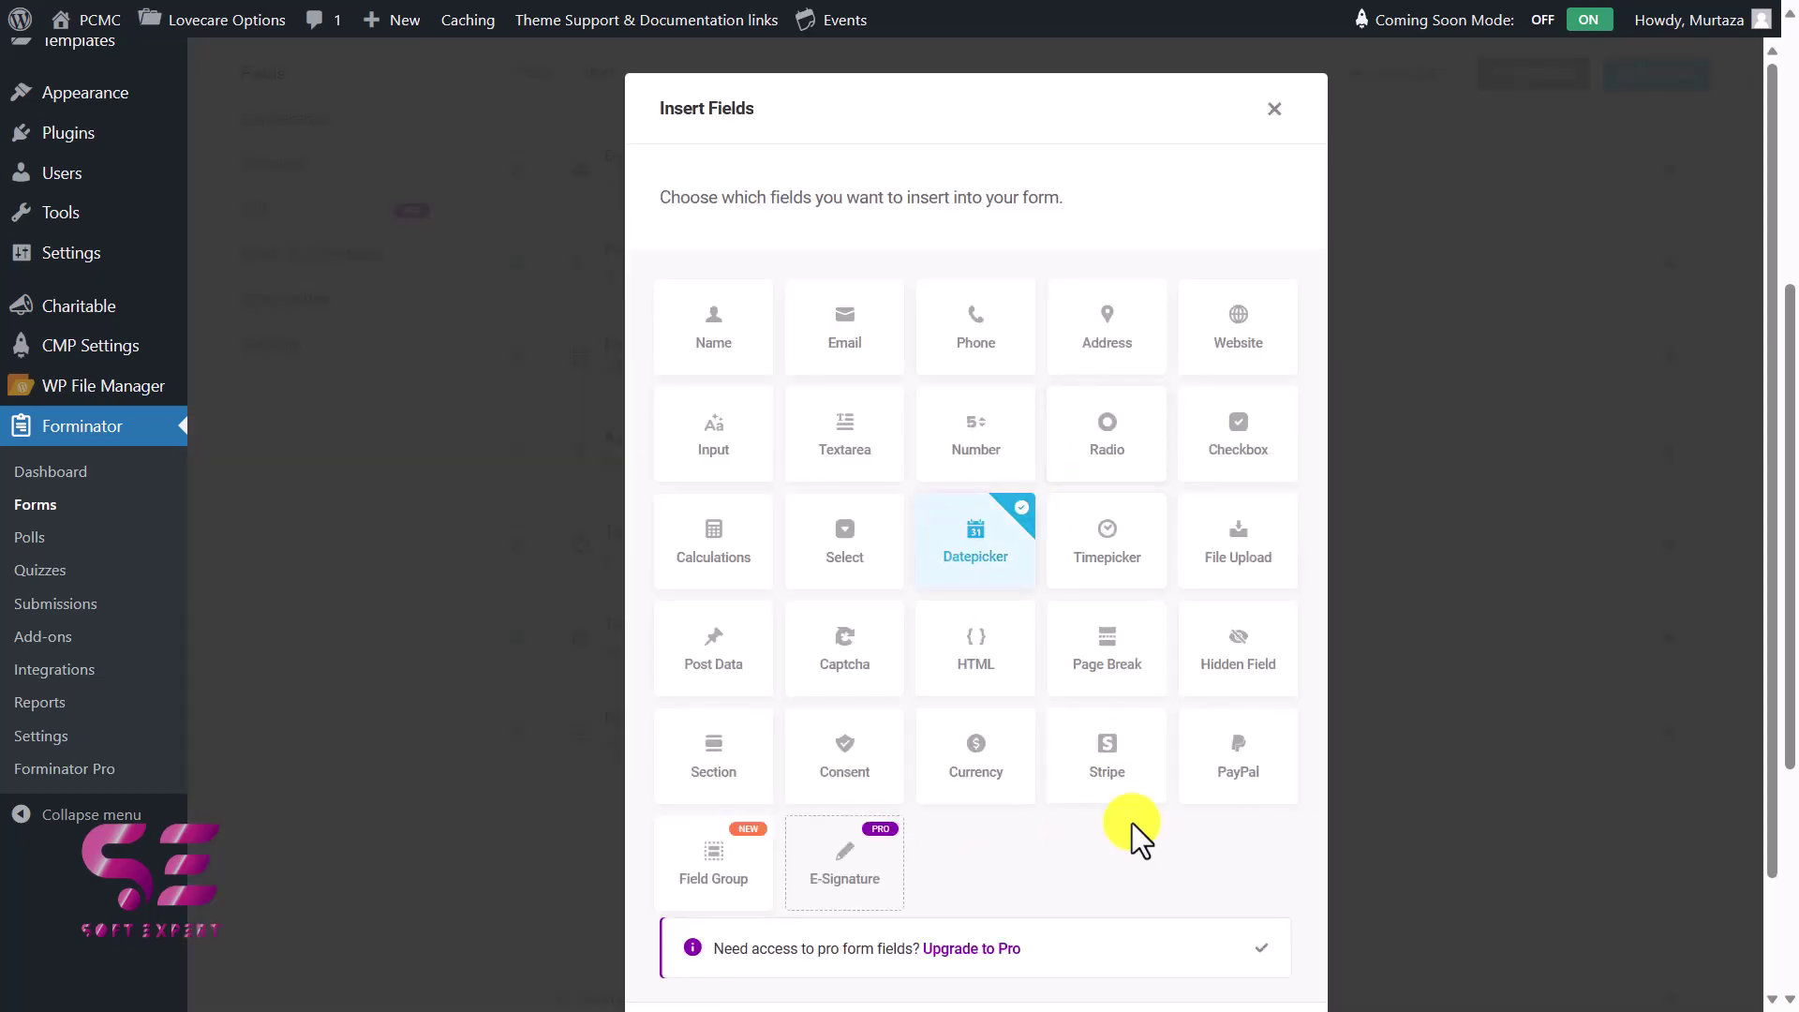
pyautogui.click(1134, 560)
pyautogui.scroll(-2, 1134, 560)
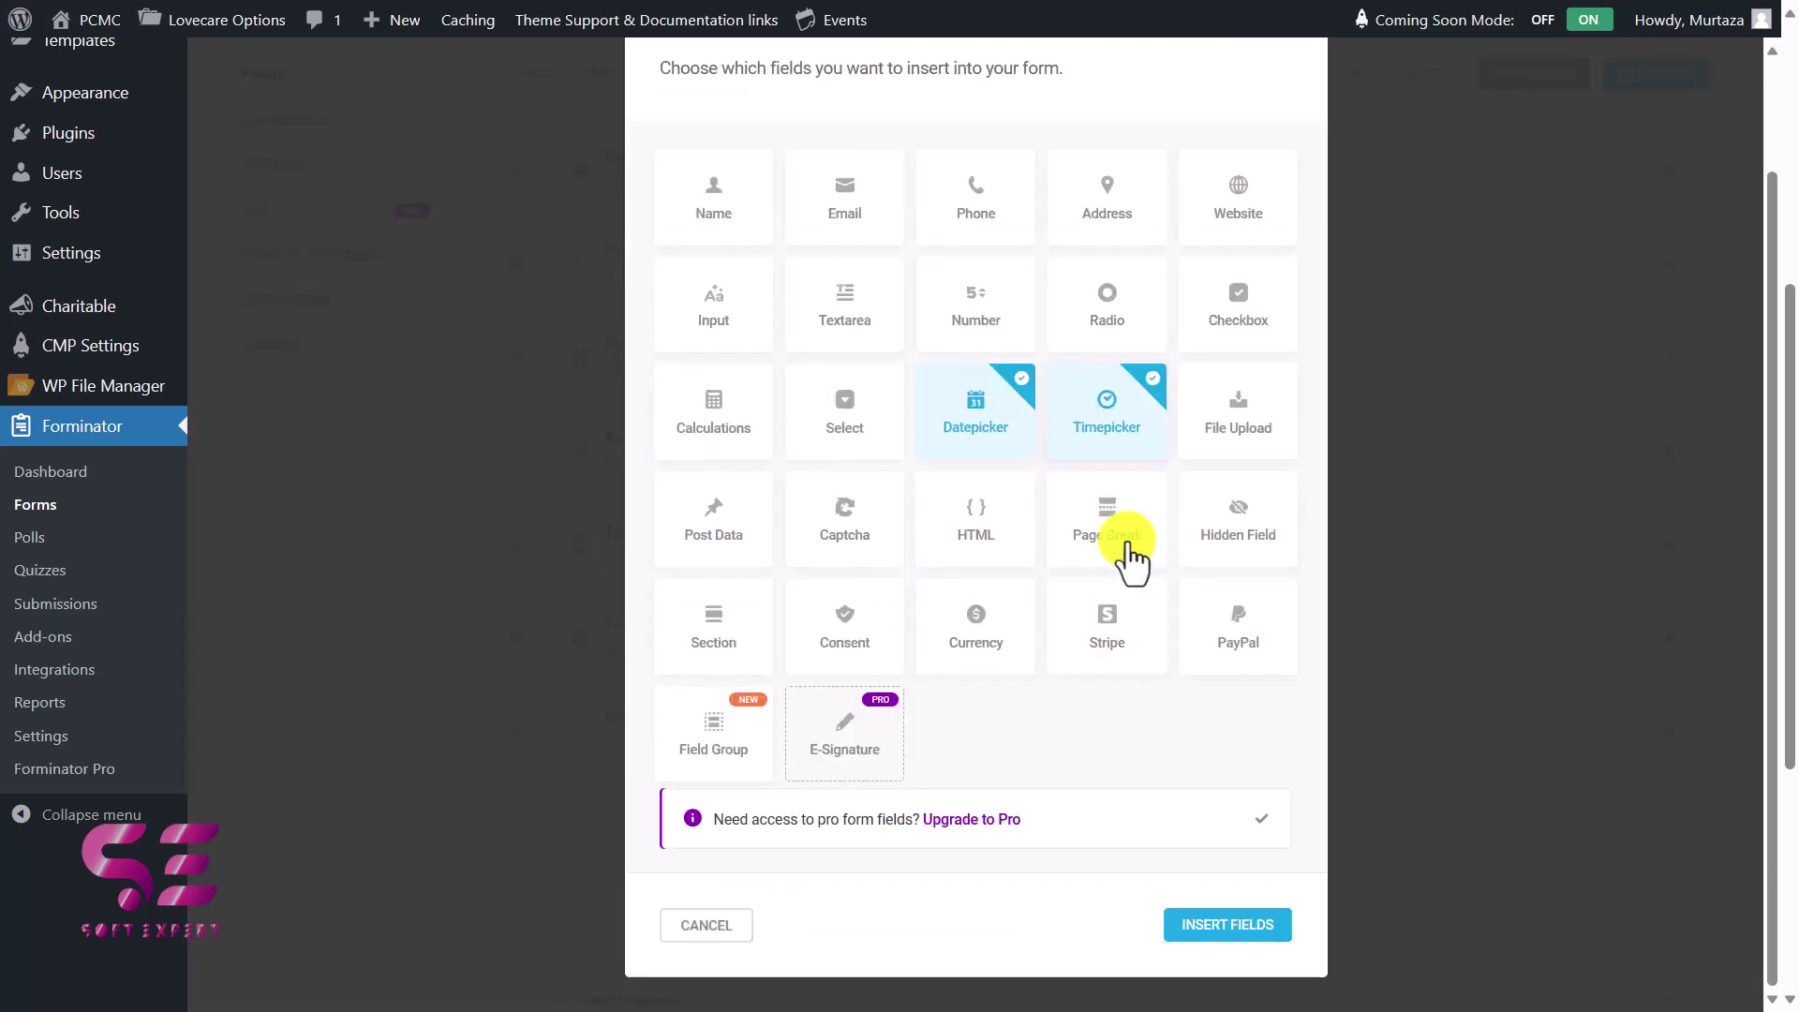
pyautogui.click(1226, 927)
# Make the new Desired Date and Time fields required.
pyautogui.click(688, 539)
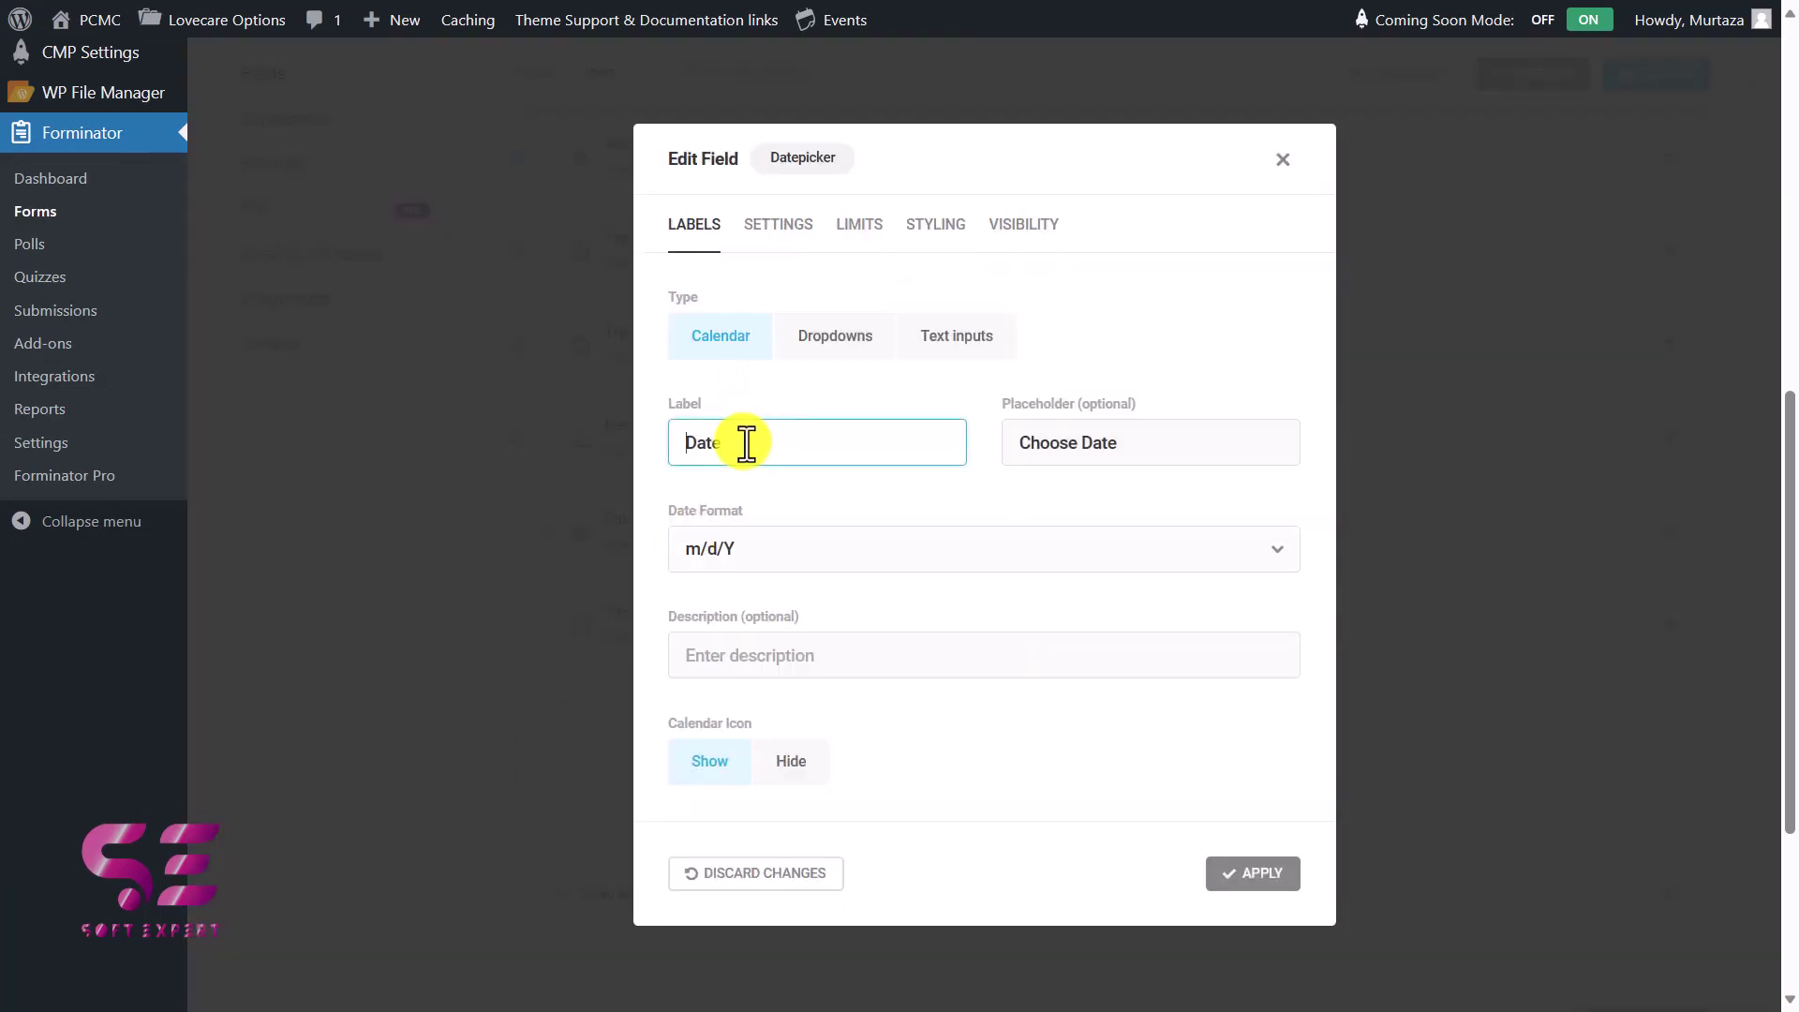
pyautogui.click(785, 251)
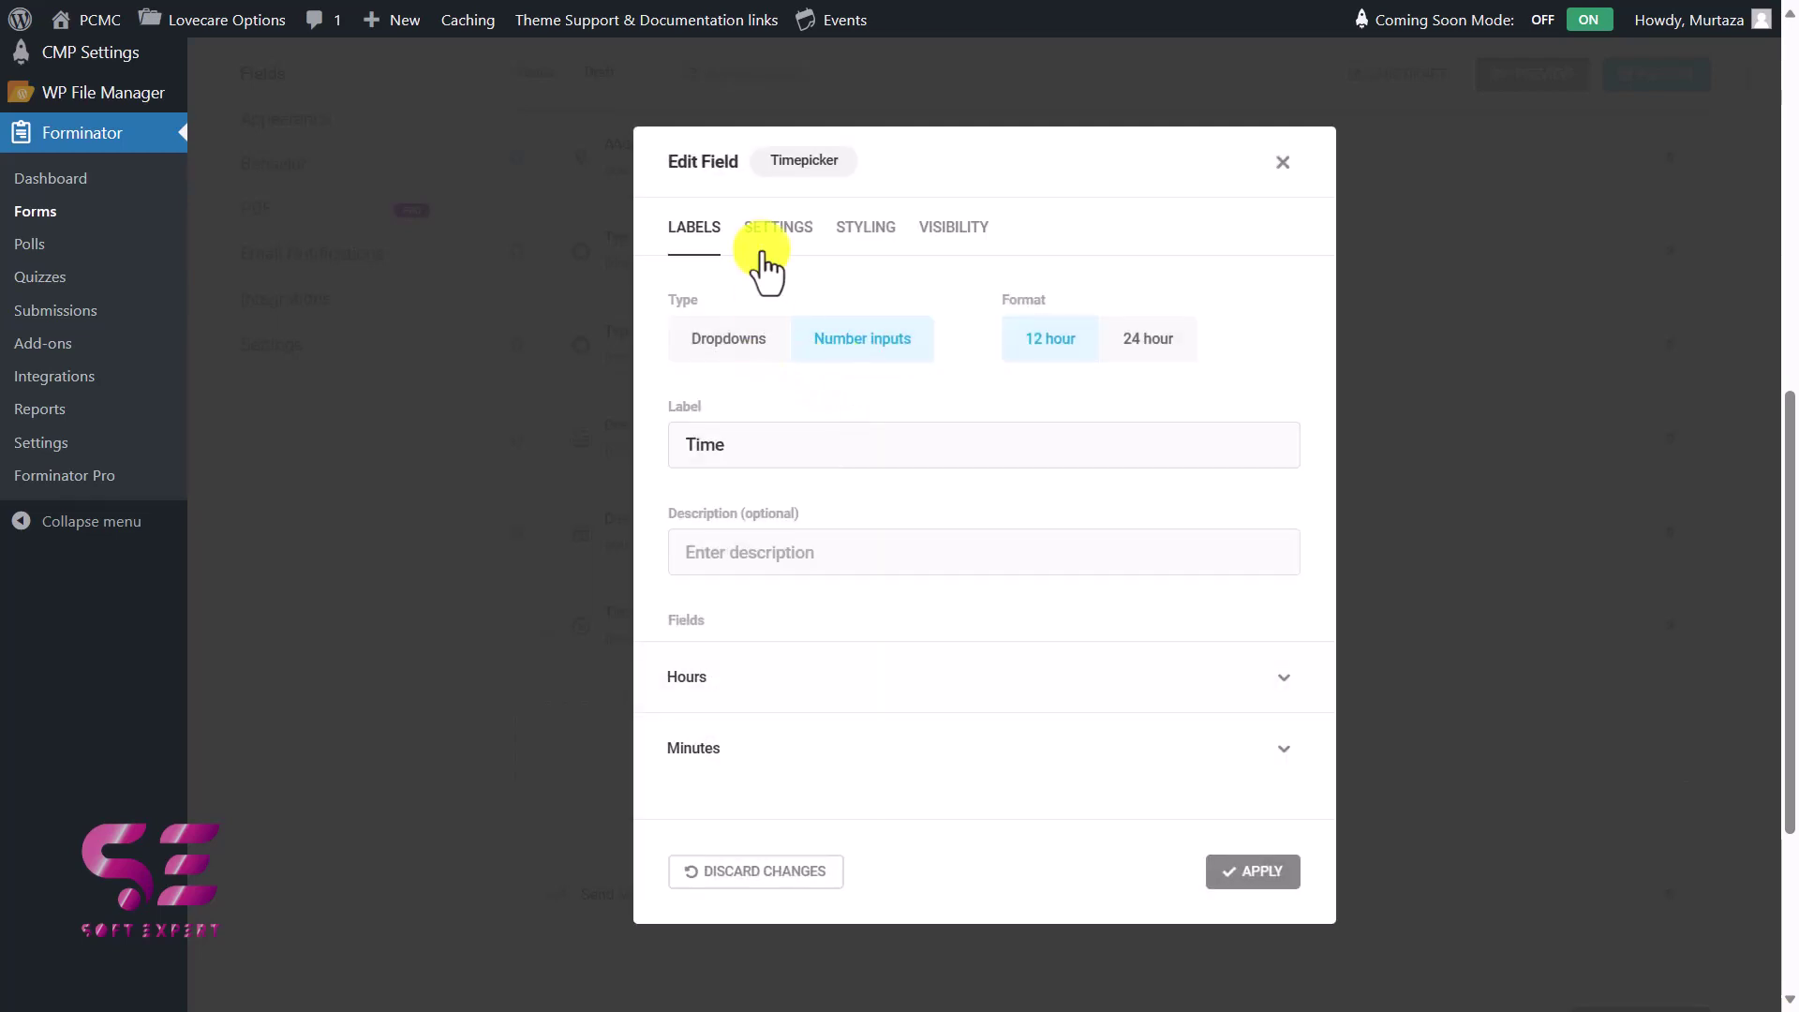
pyautogui.click(765, 236)
pyautogui.click(794, 345)
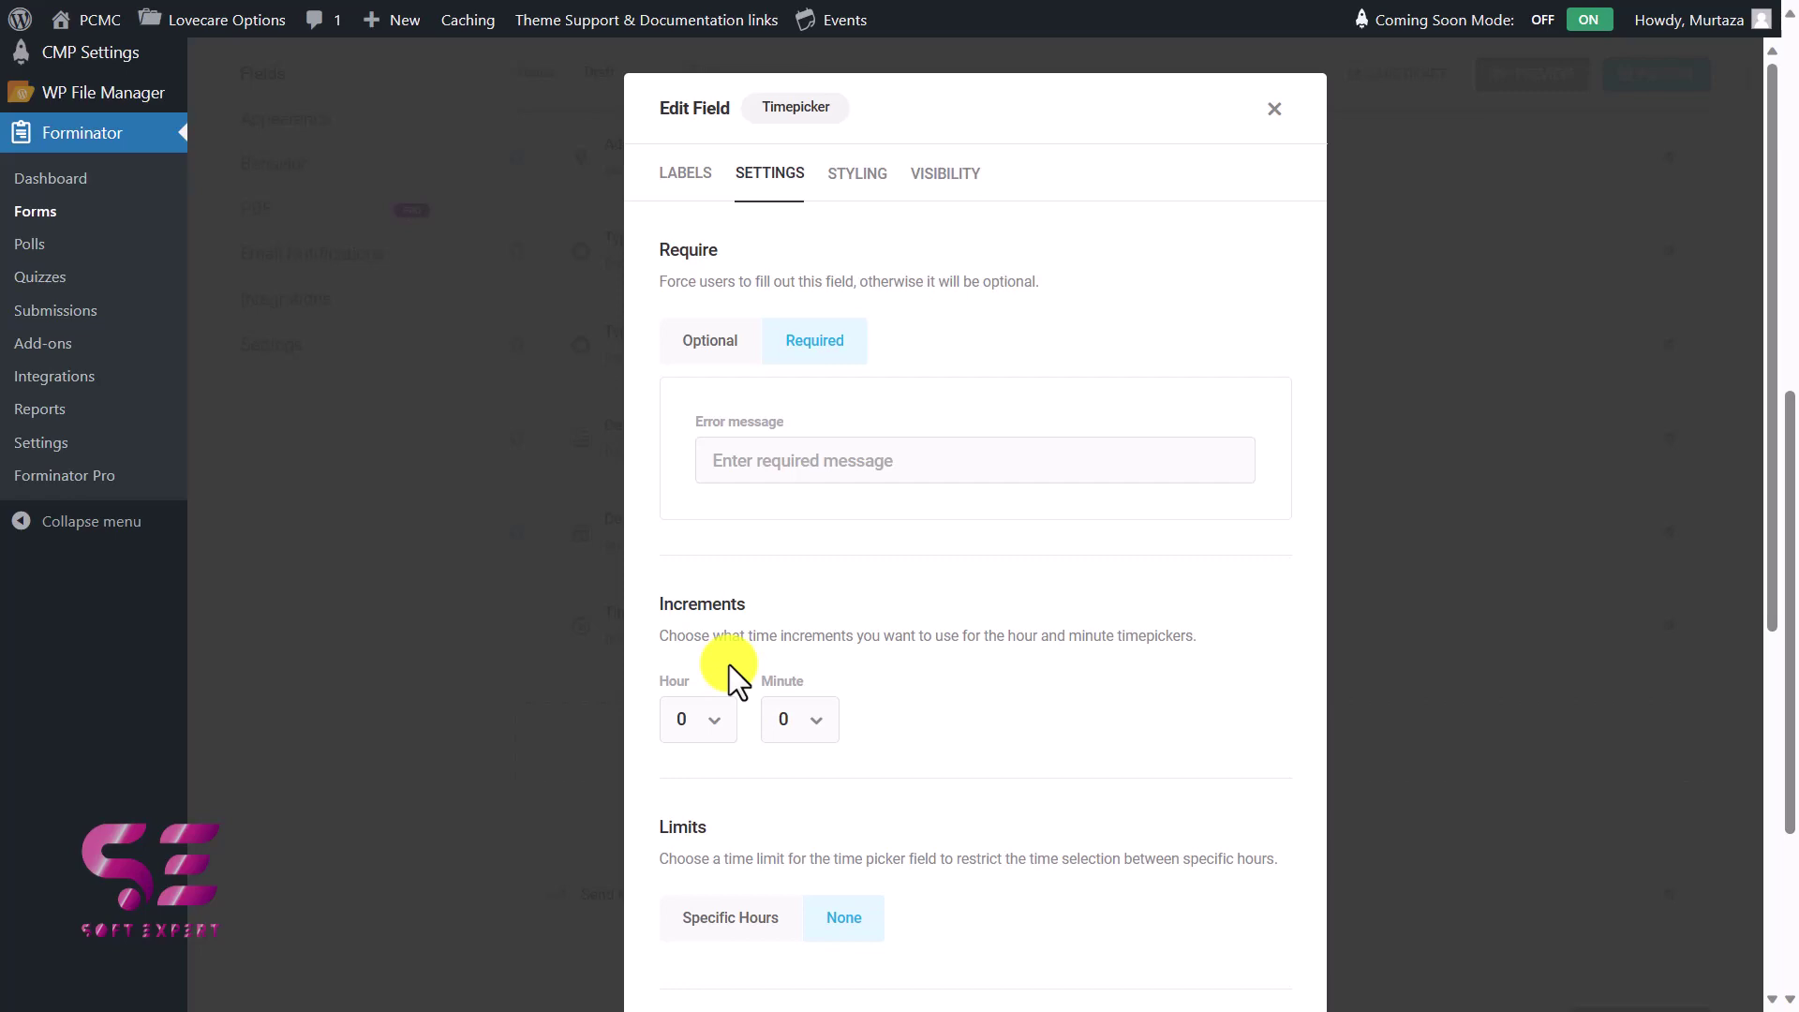
pyautogui.scroll(-5, 822, 620)
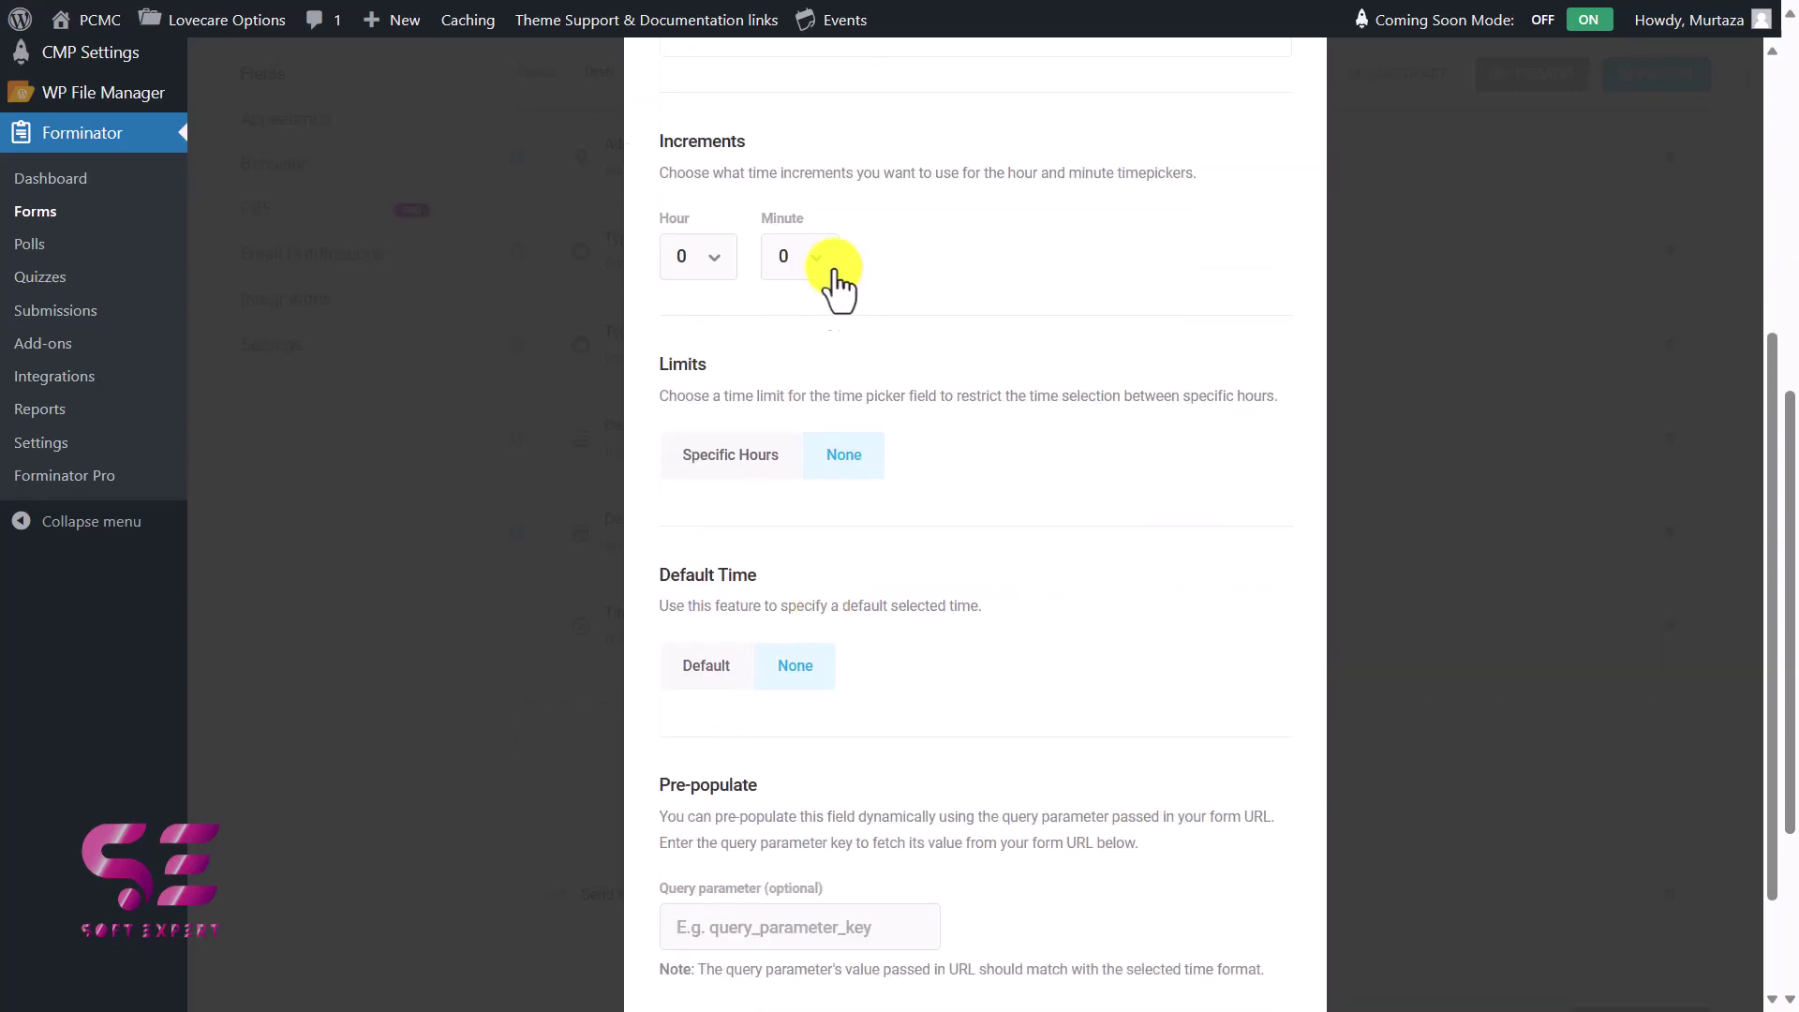
pyautogui.scroll(-2, 853, 551)
pyautogui.scroll(6, 853, 551)
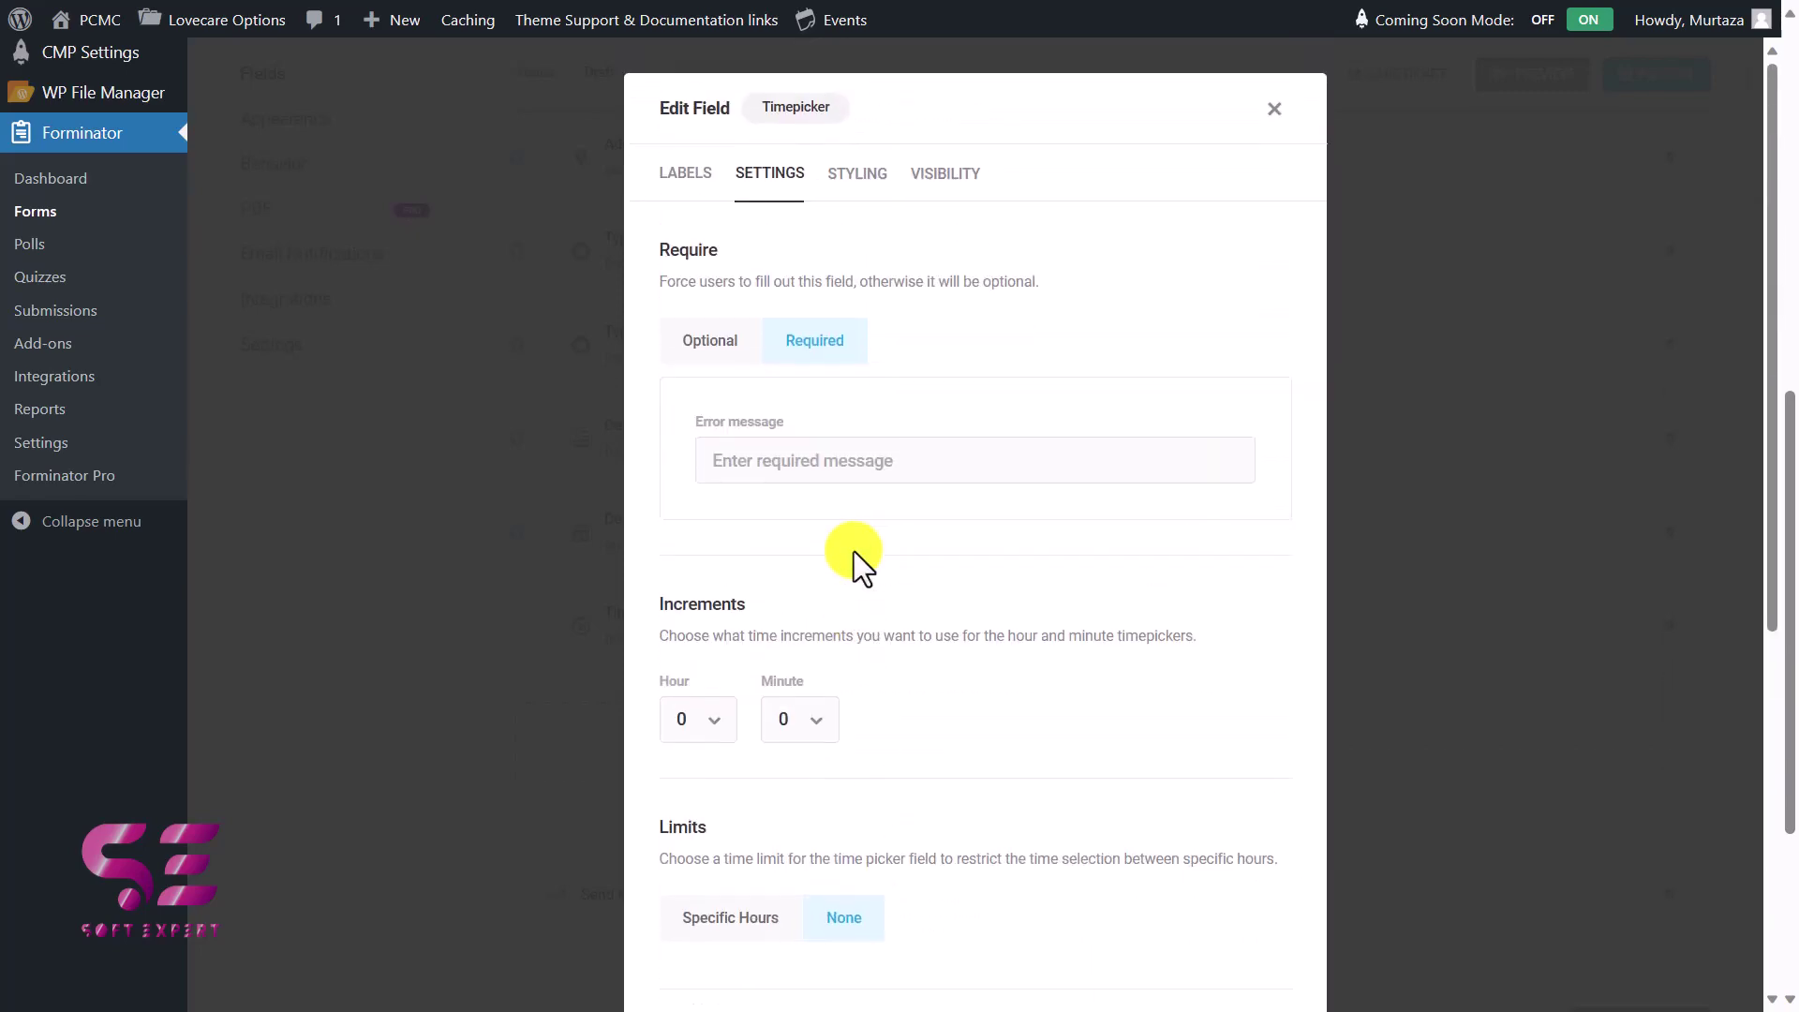
pyautogui.press('Escape')
pyautogui.scroll(5, 764, 760)
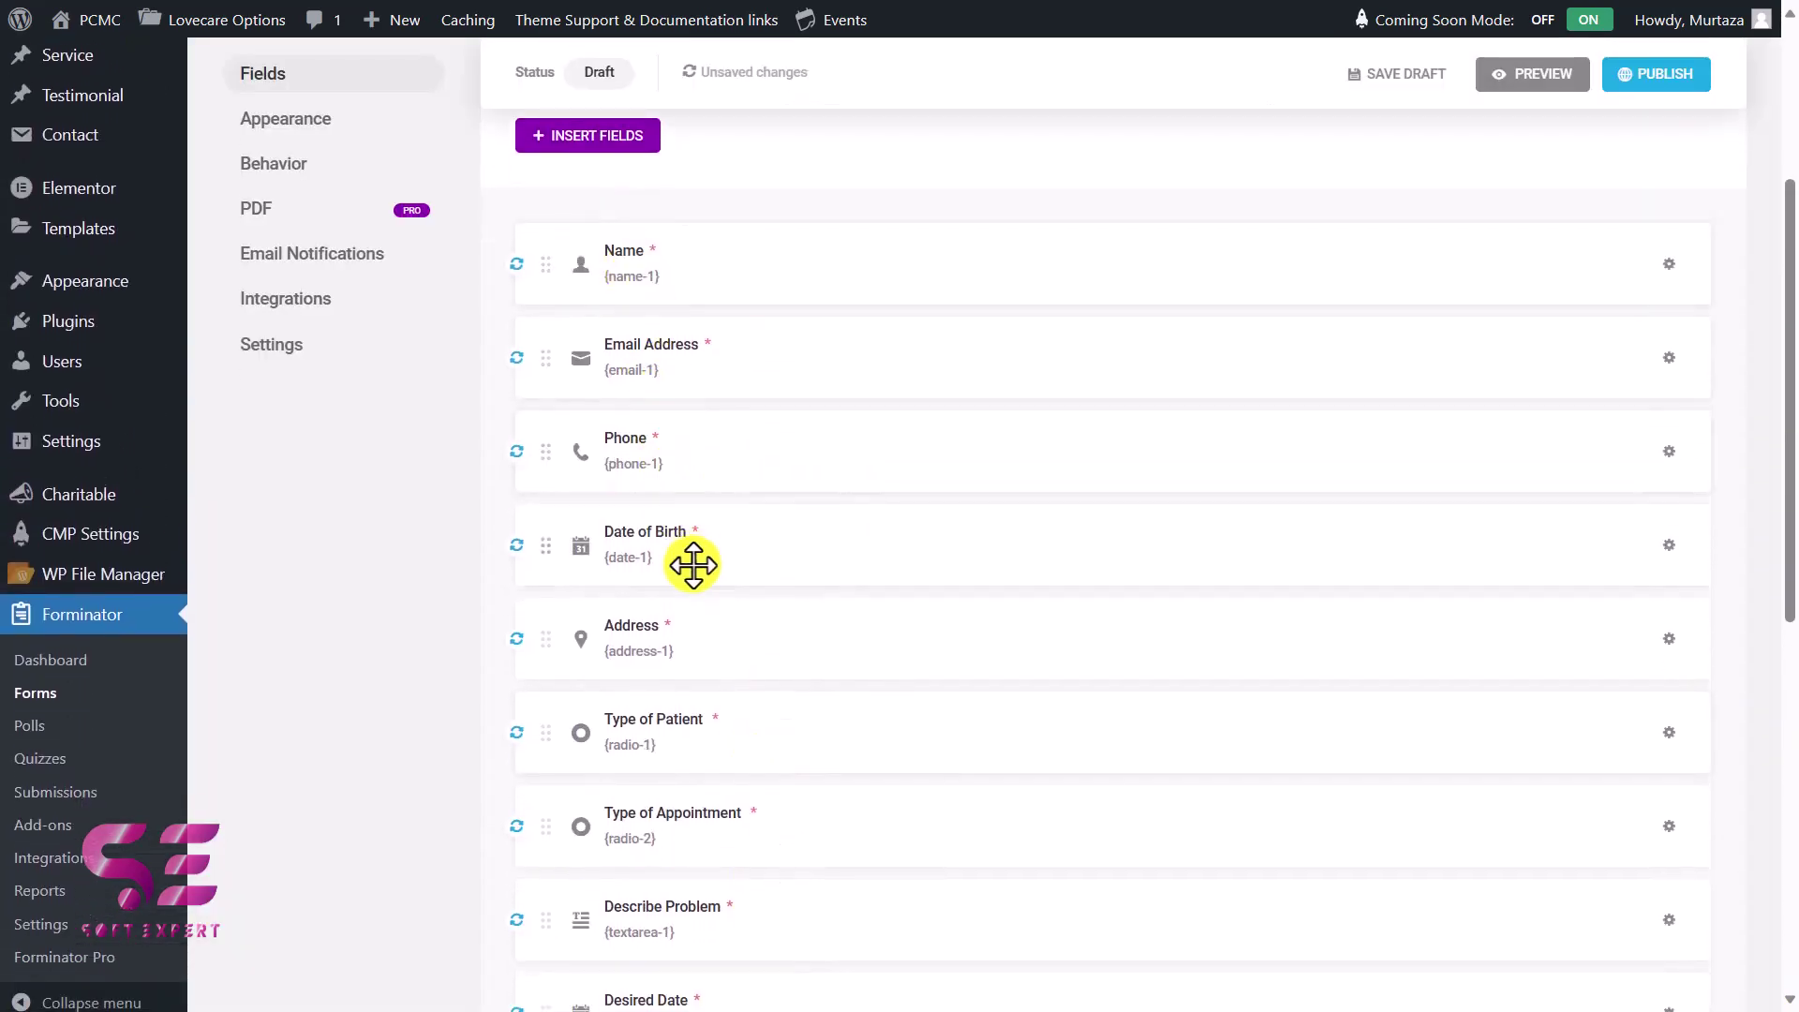
pyautogui.scroll(-4, 792, 361)
pyautogui.scroll(-4, 792, 361)
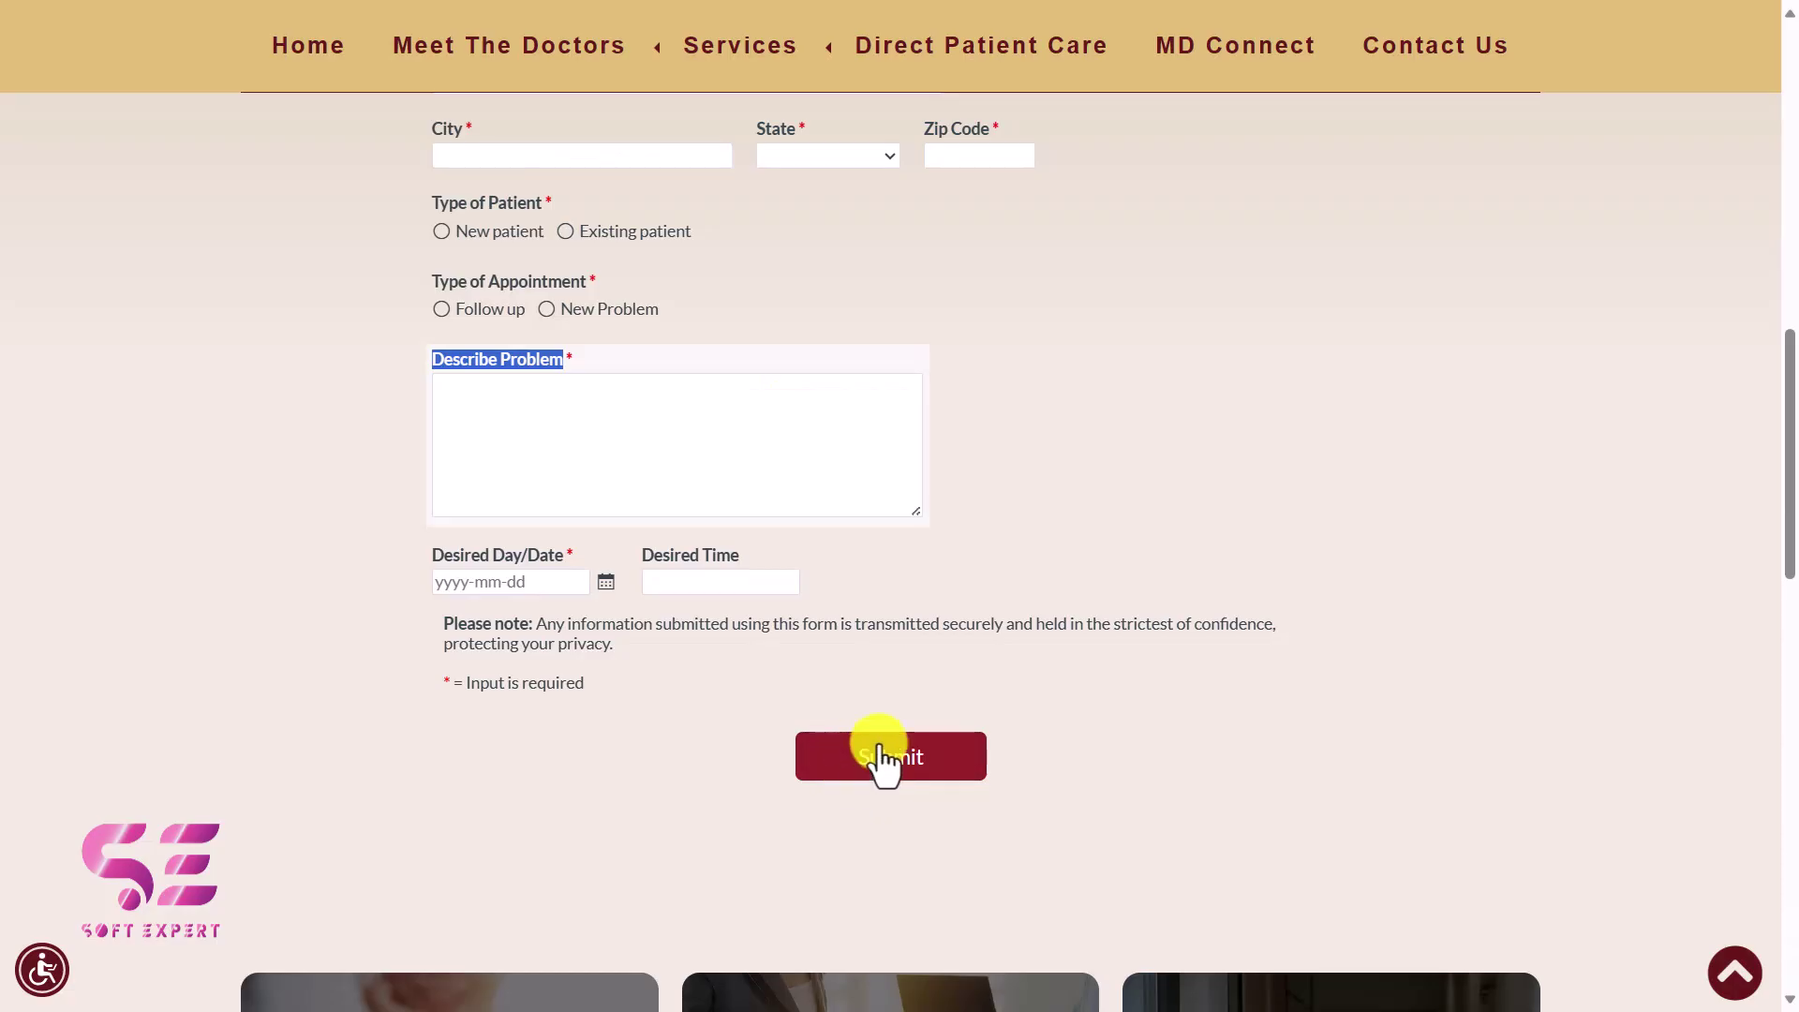
# Change the Send Message button text to 'Submit' and apply.
pyautogui.click(774, 618)
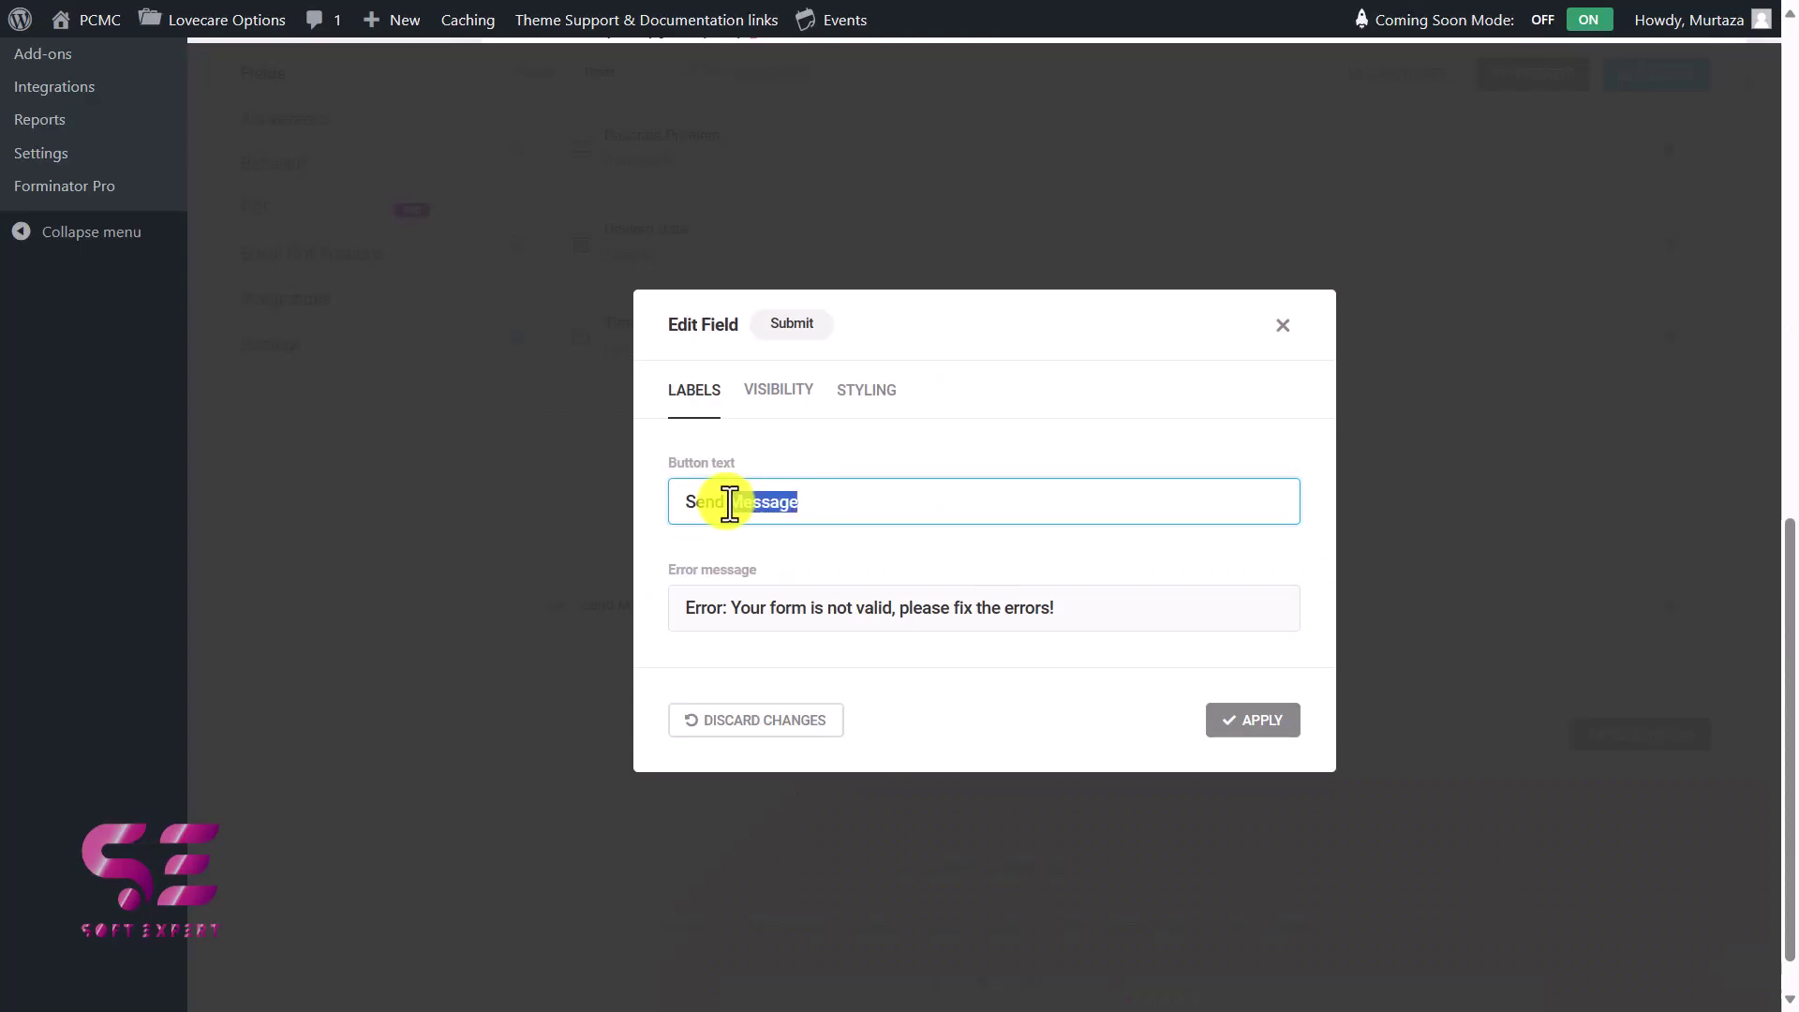
pyautogui.moveTo(735, 501); pyautogui.dragTo(686, 506)
pyautogui.write('Sub')
pyautogui.write('mit')
pyautogui.click(1239, 727)
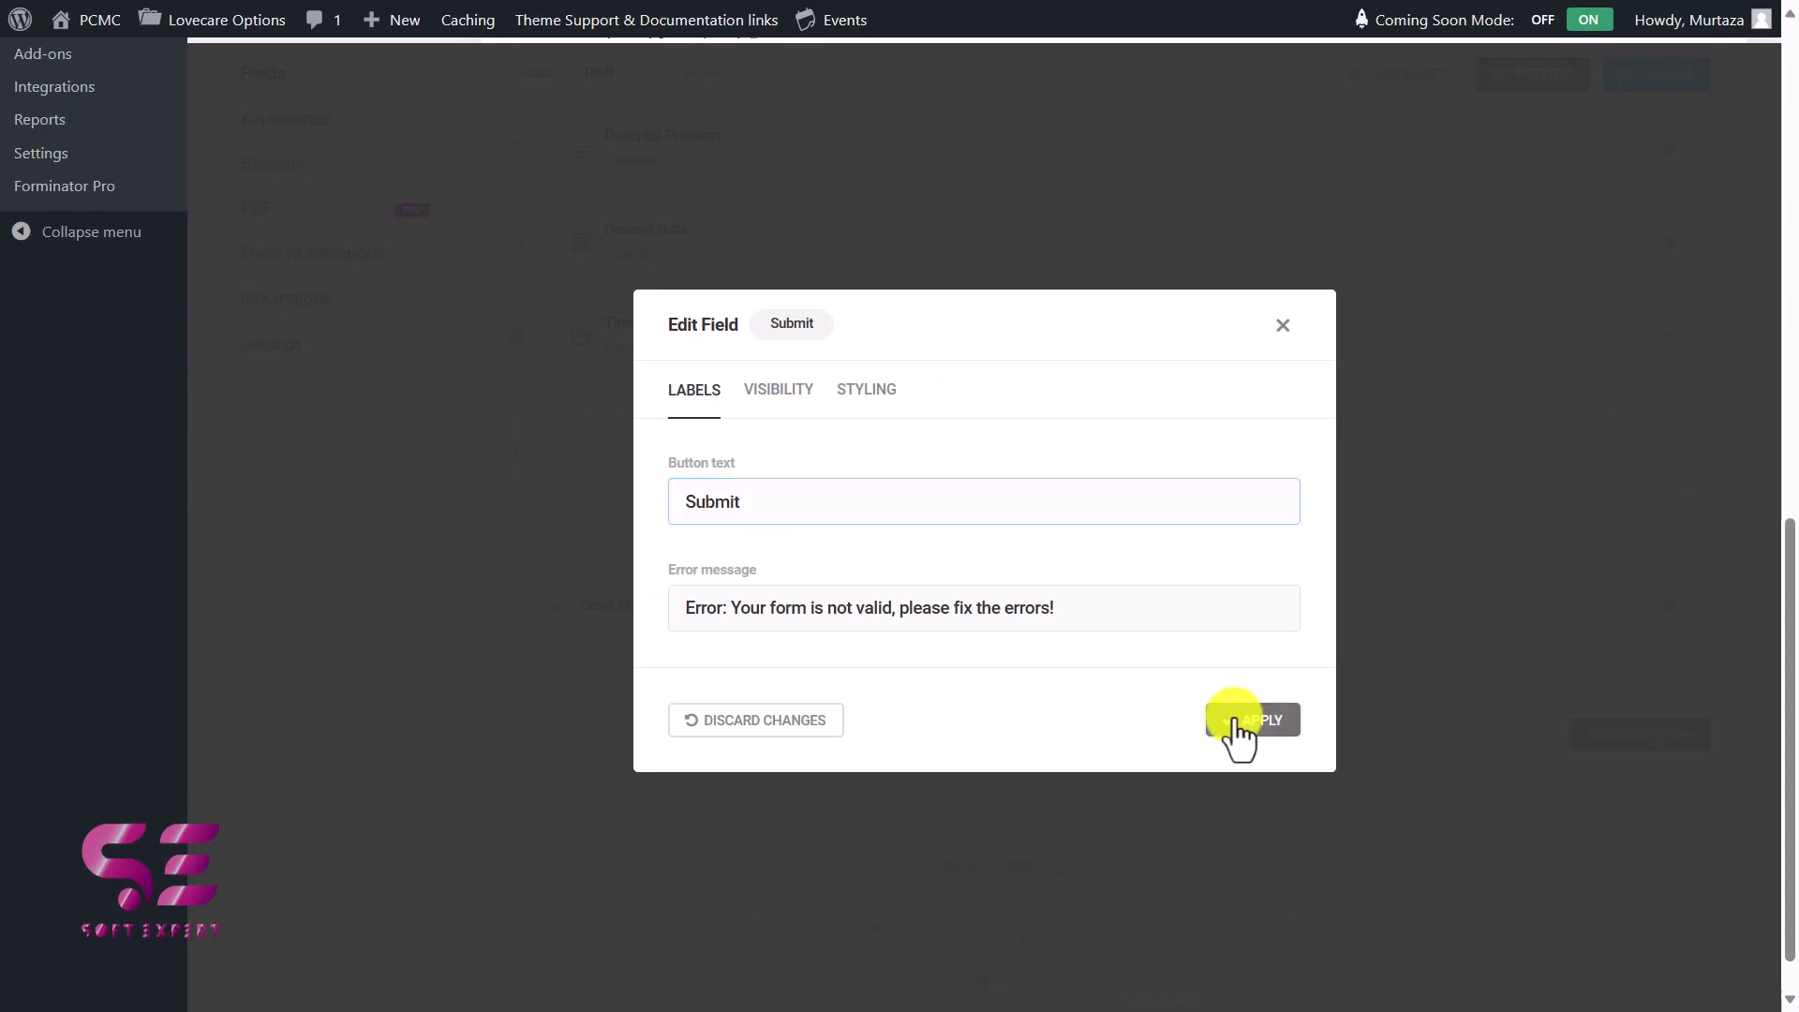
pyautogui.scroll(5, 1004, 683)
pyautogui.scroll(2, 1005, 683)
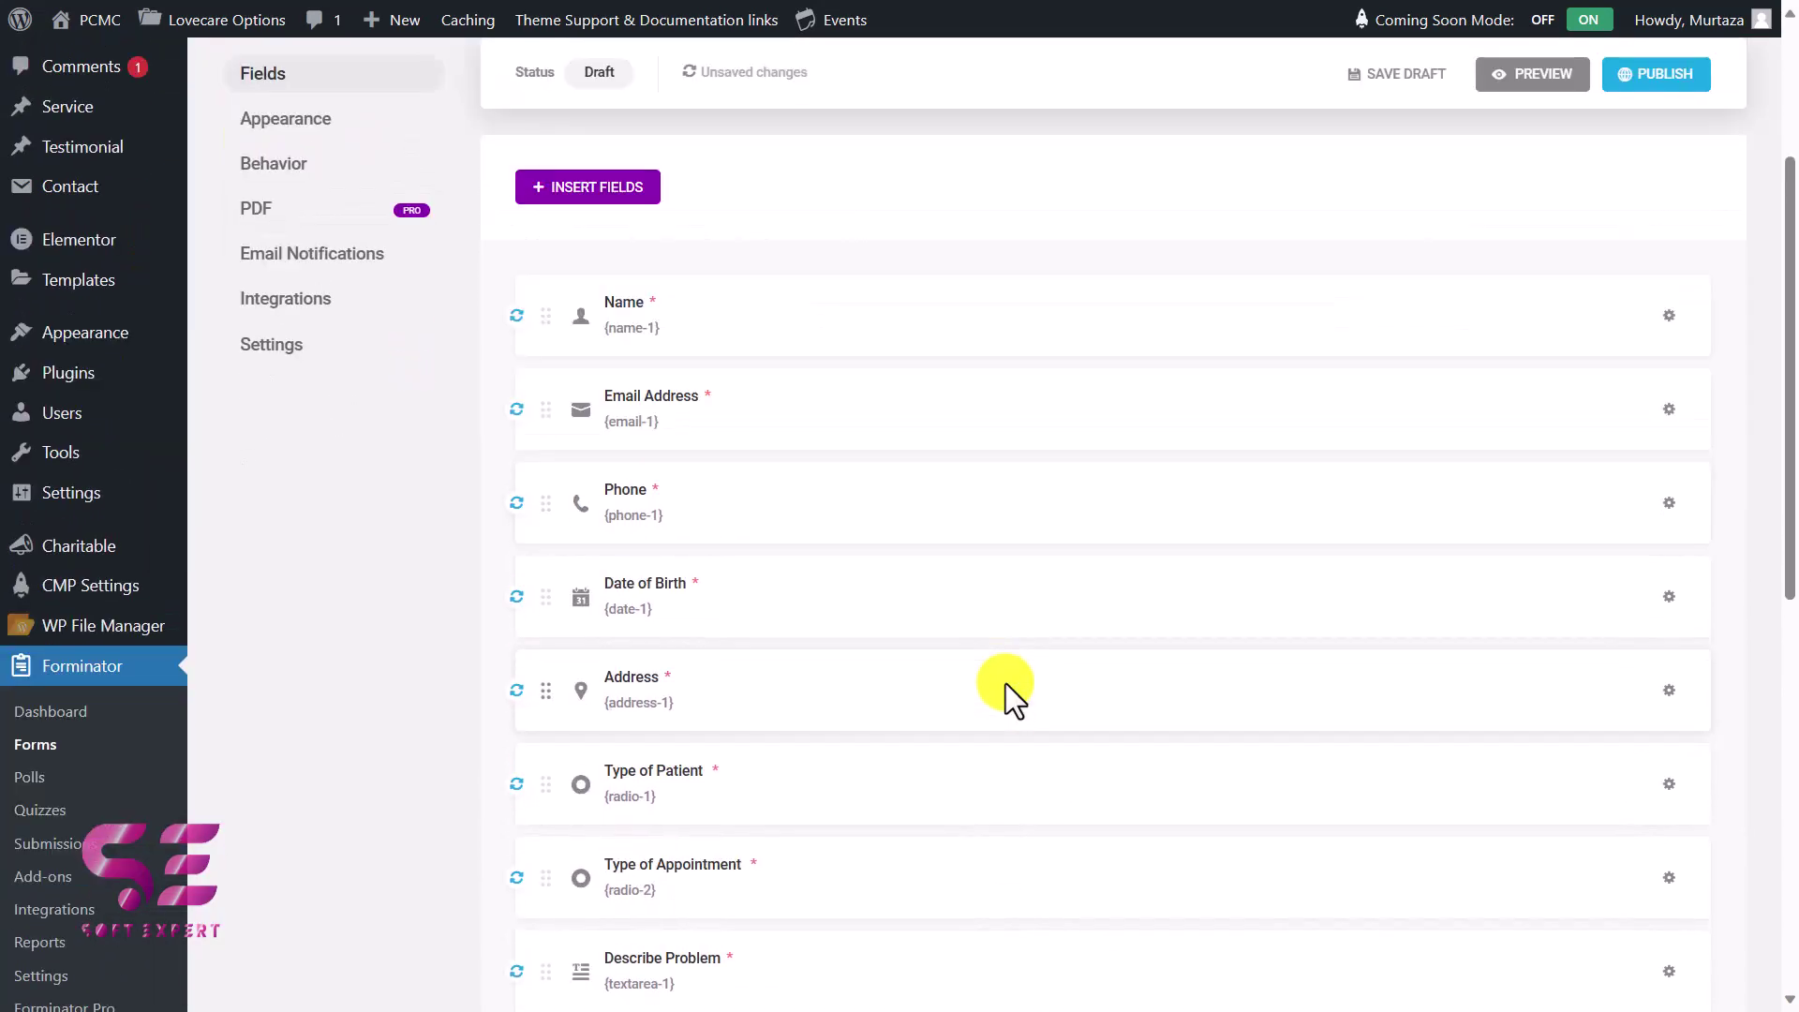
pyautogui.scroll(2, 1005, 683)
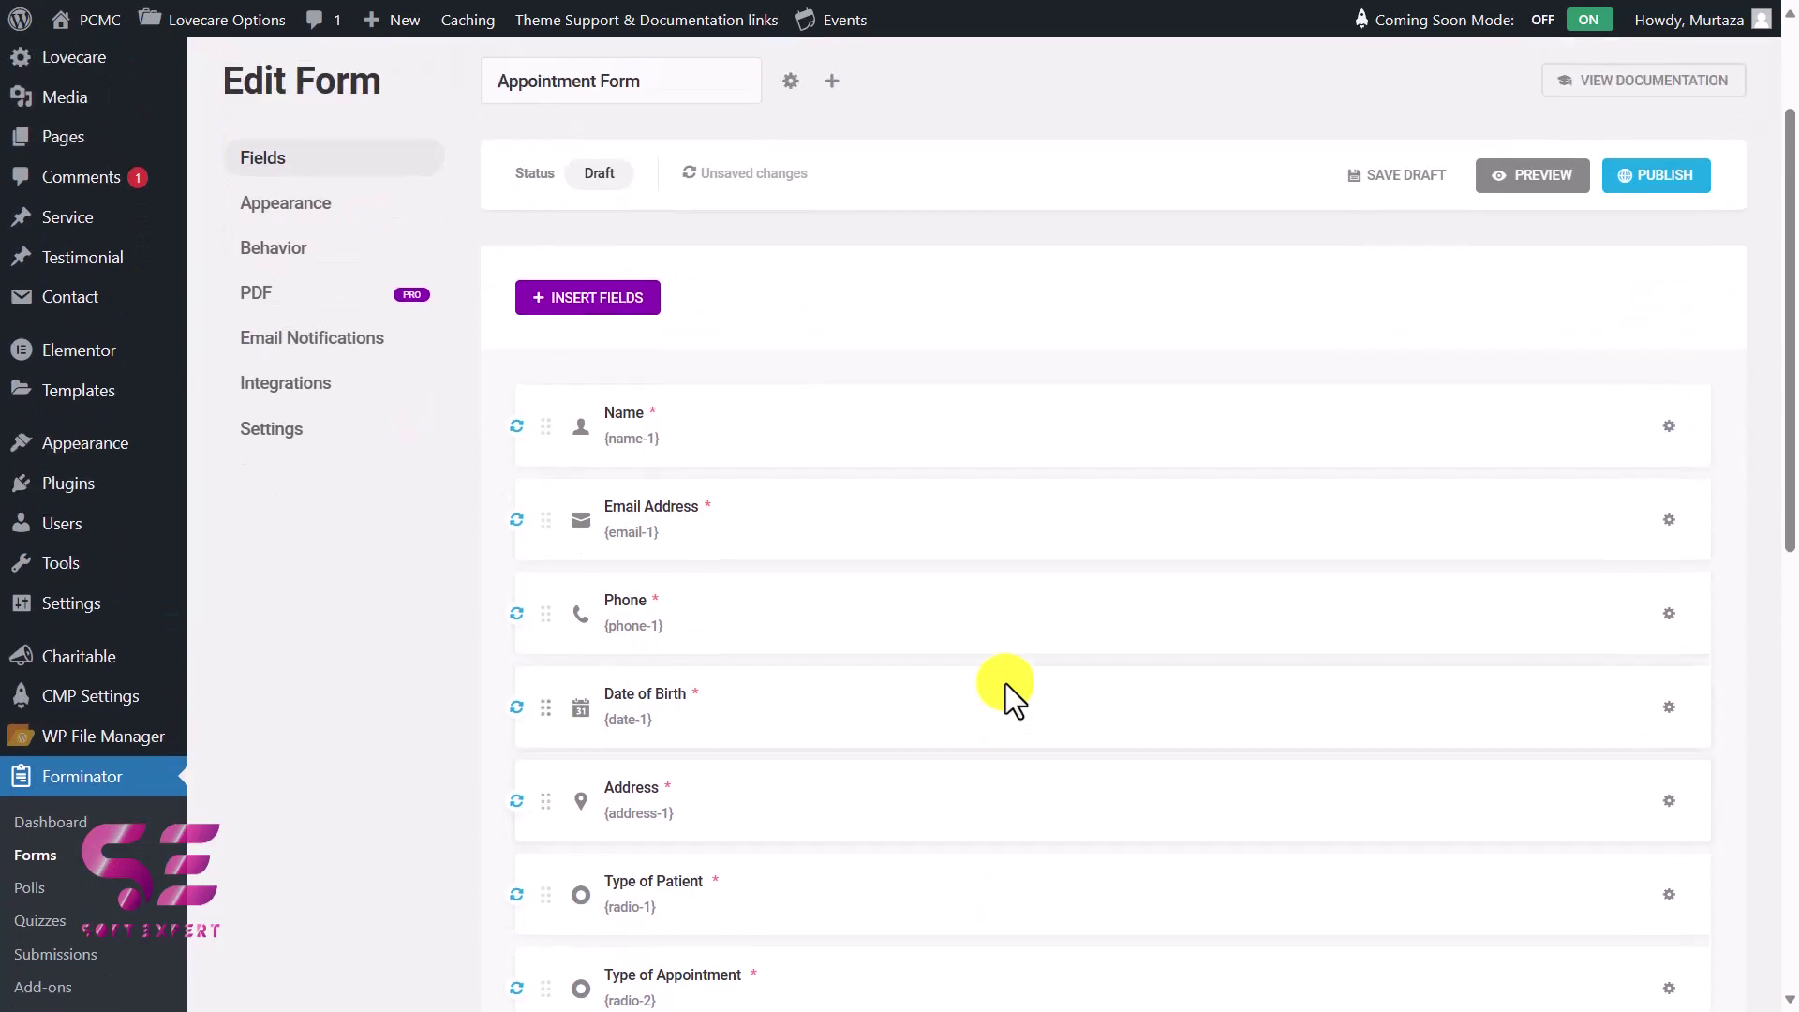
# Compare the Flat, Bold, Material and no-stylesheet design styles, settling on Flat.
pyautogui.click(356, 204)
pyautogui.scroll(-1, 922, 389)
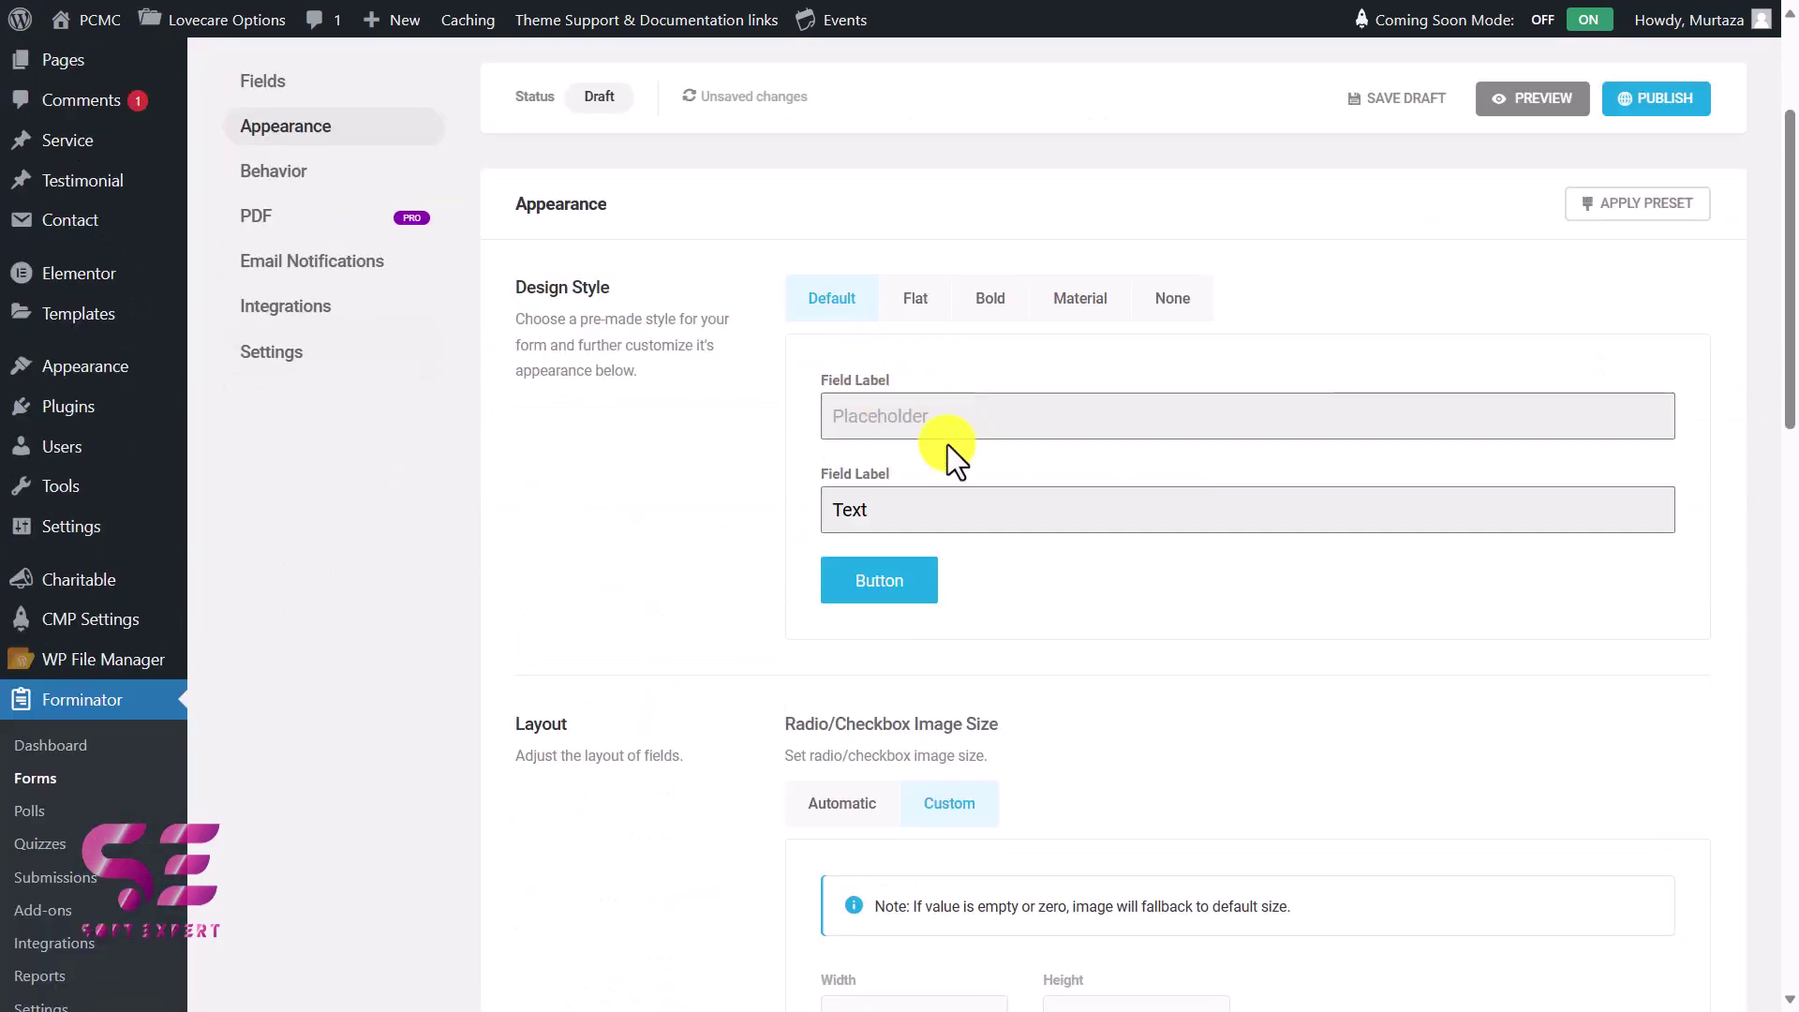
pyautogui.click(905, 299)
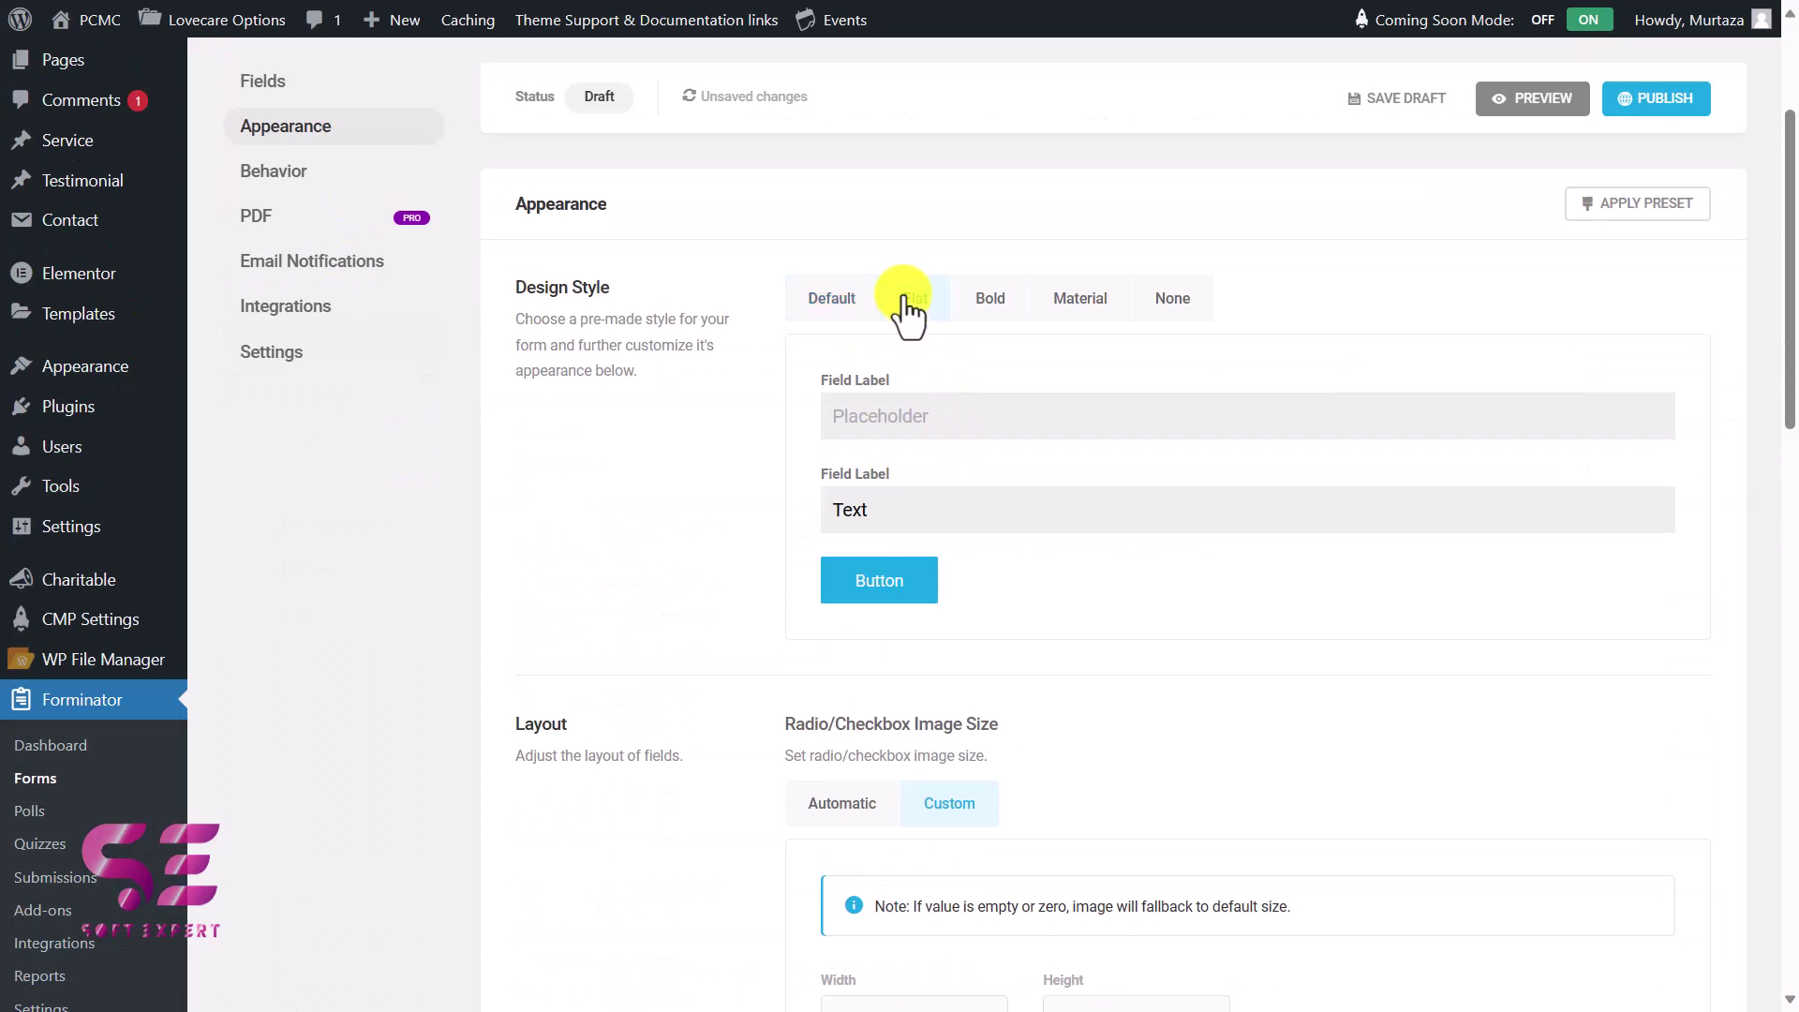
pyautogui.click(984, 300)
pyautogui.click(1078, 302)
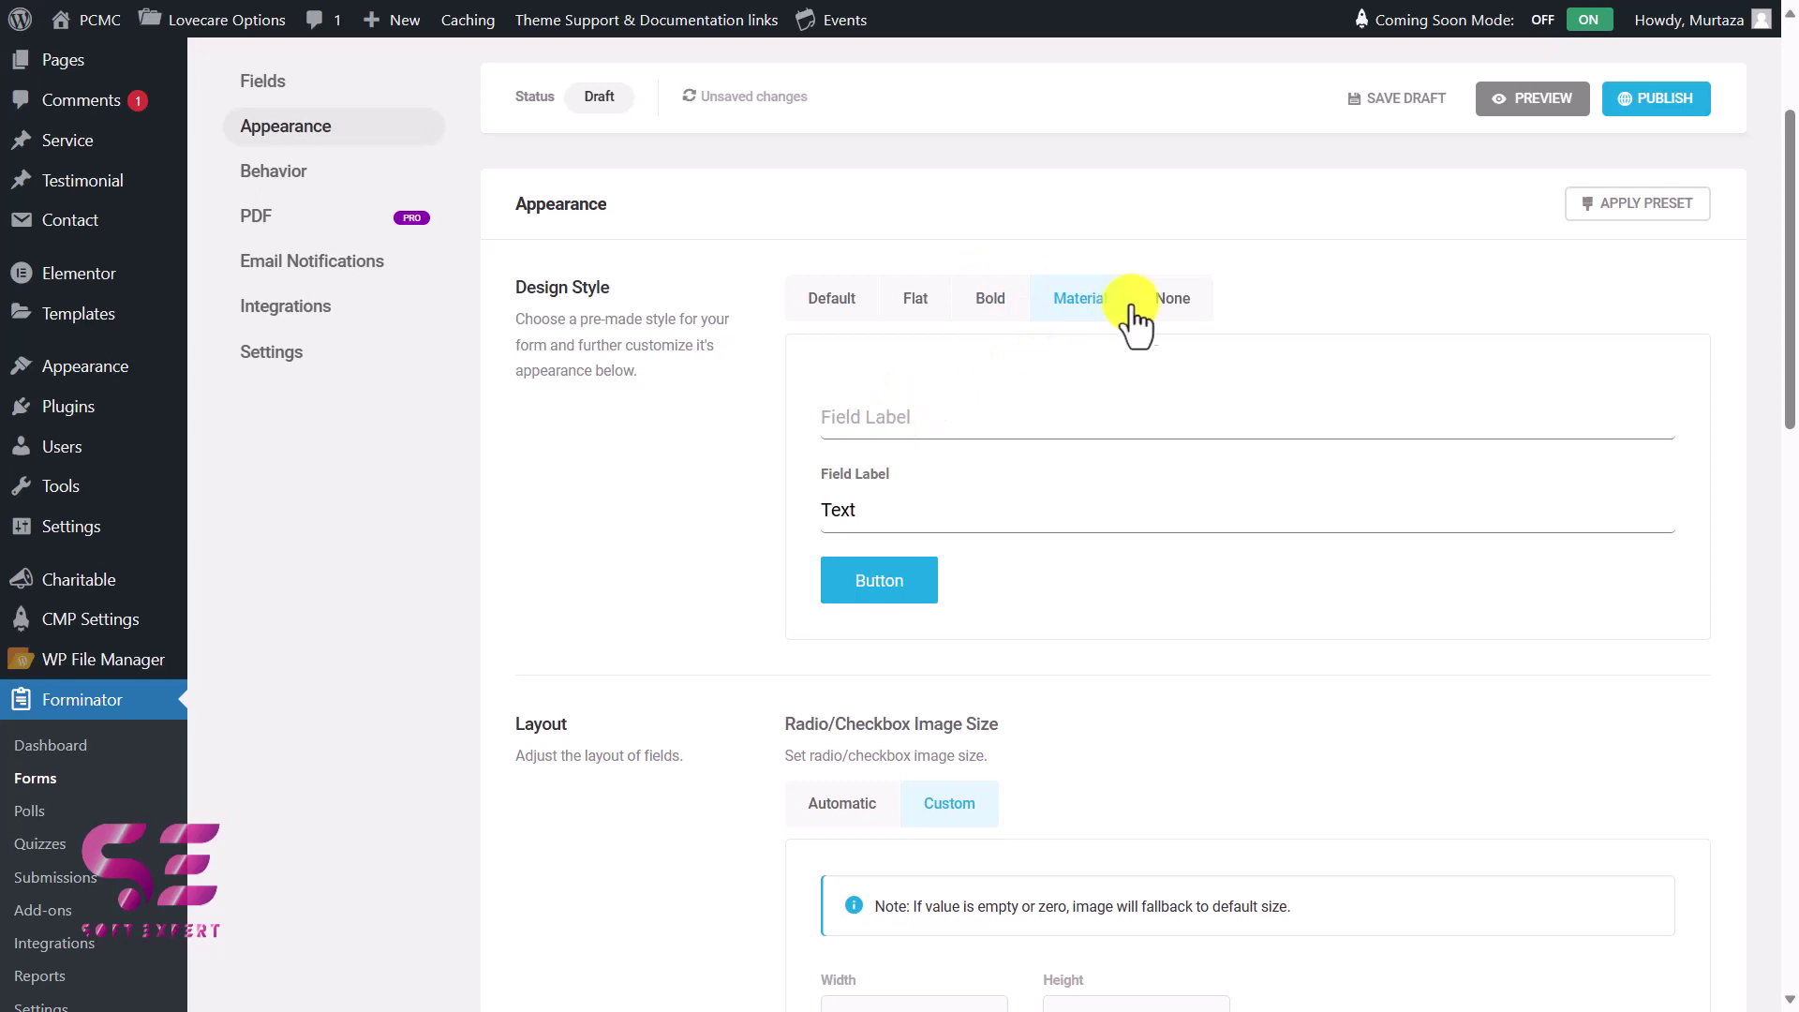
pyautogui.click(1171, 301)
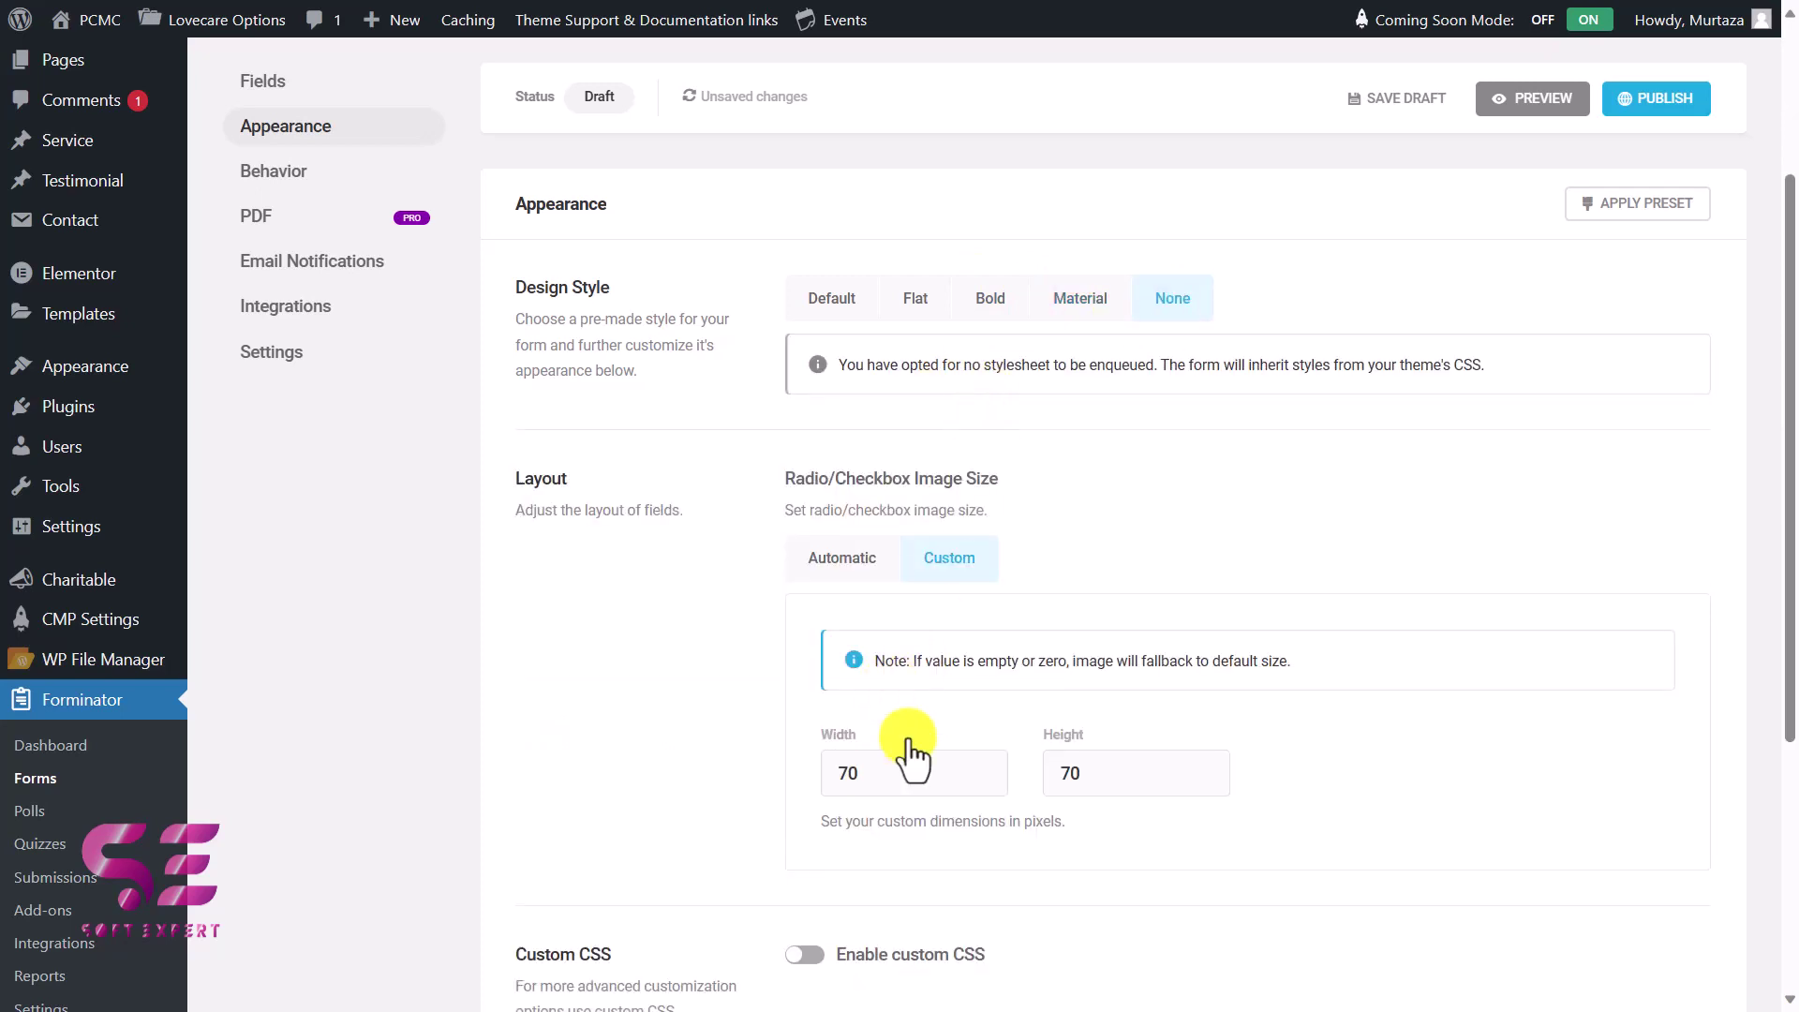
pyautogui.click(922, 314)
# Set radio and checkbox images to auto size and switch to custom colours.
pyautogui.scroll(-4, 796, 394)
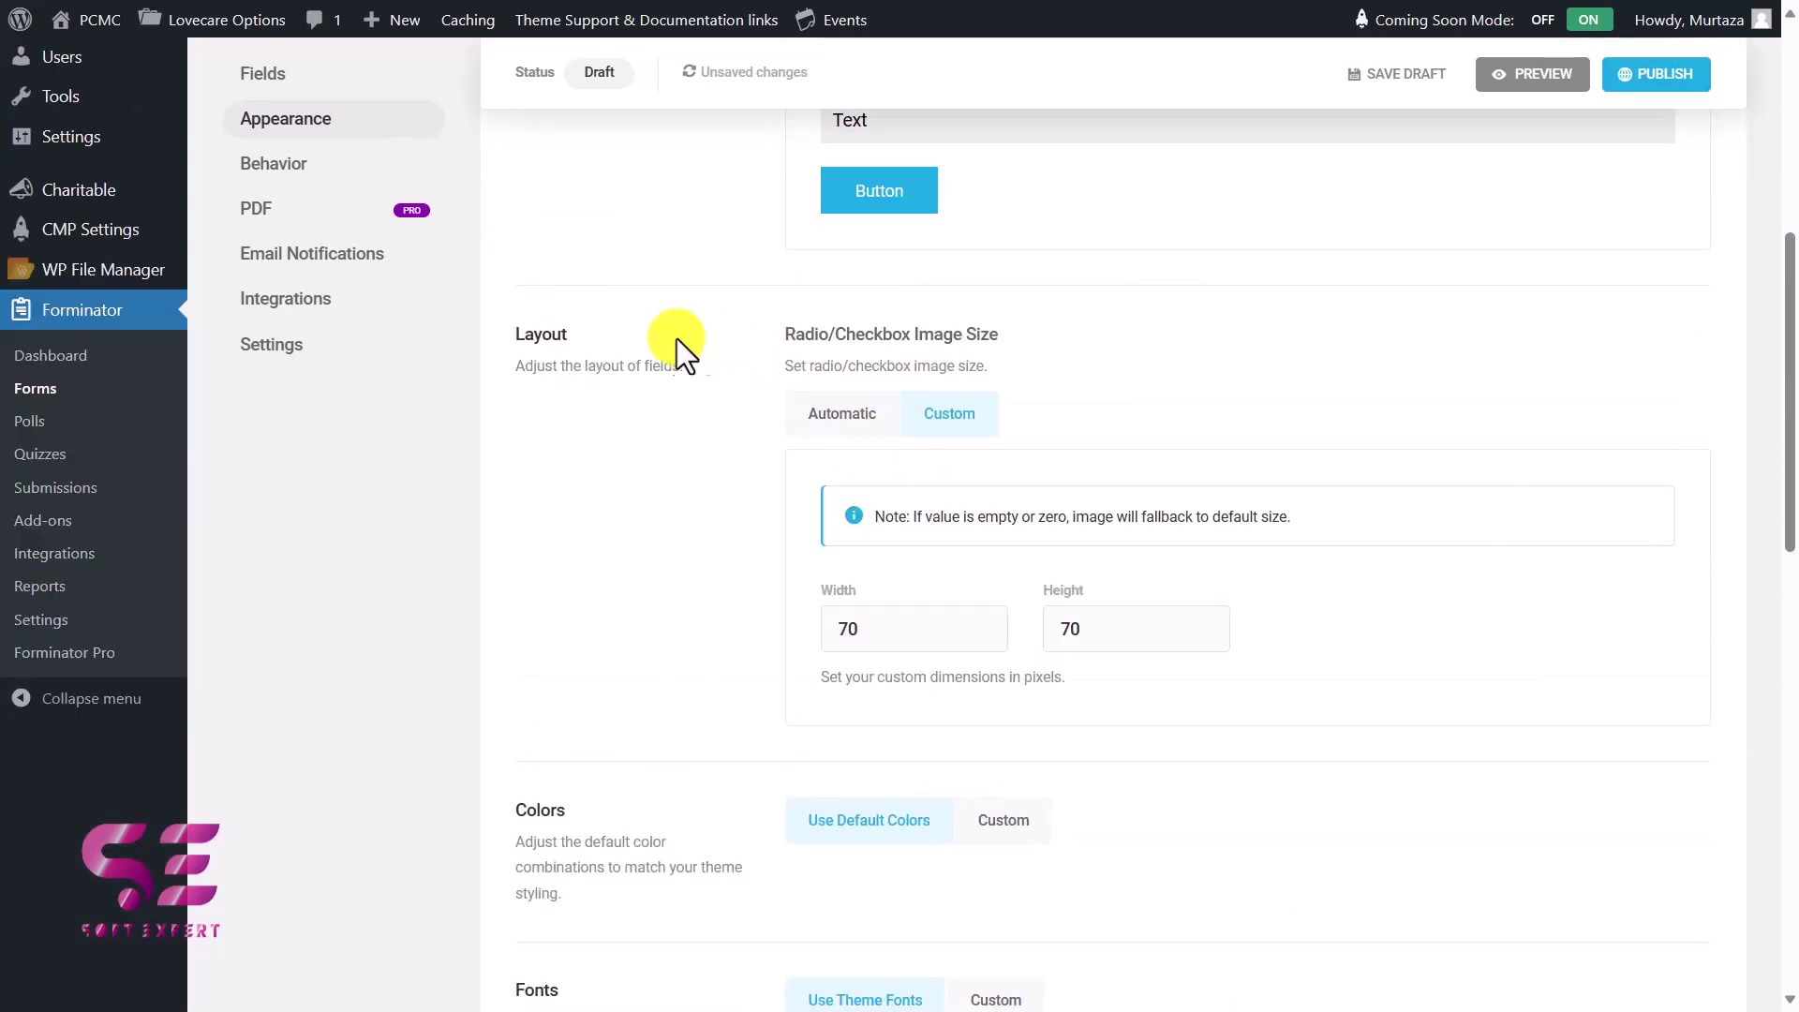
pyautogui.scroll(-1, 892, 367)
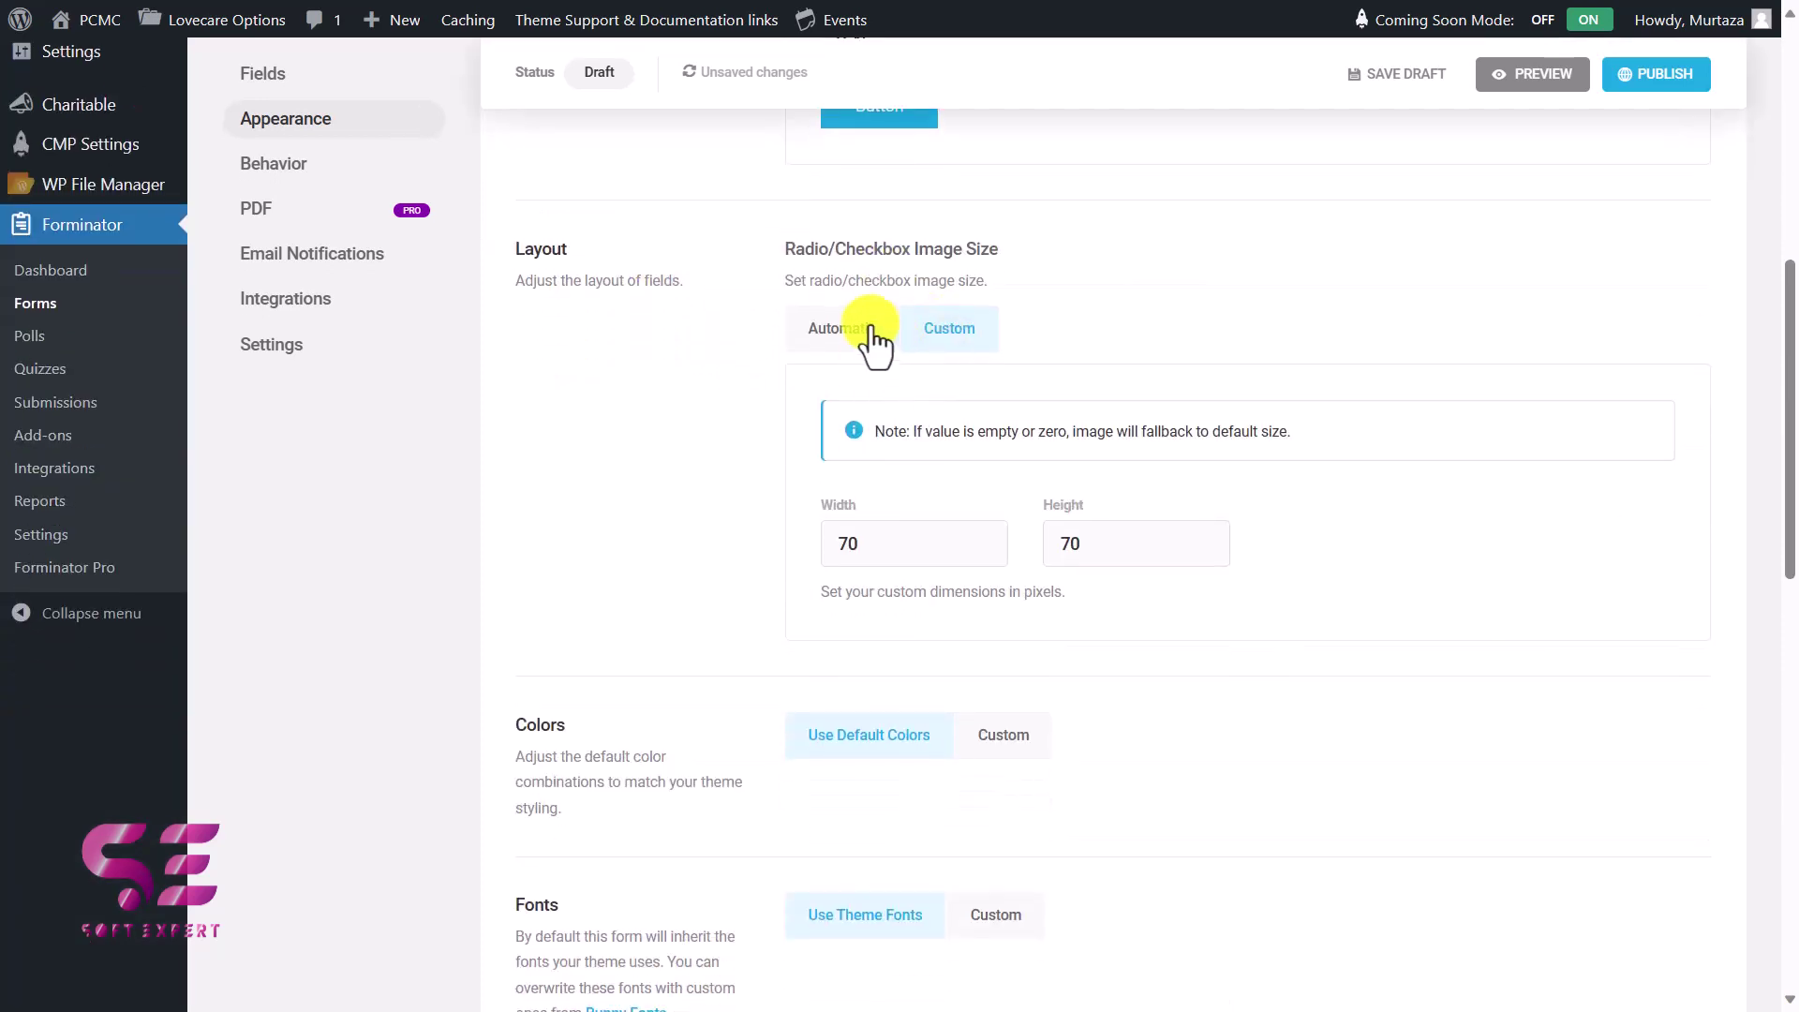
pyautogui.click(873, 337)
pyautogui.scroll(-2, 787, 309)
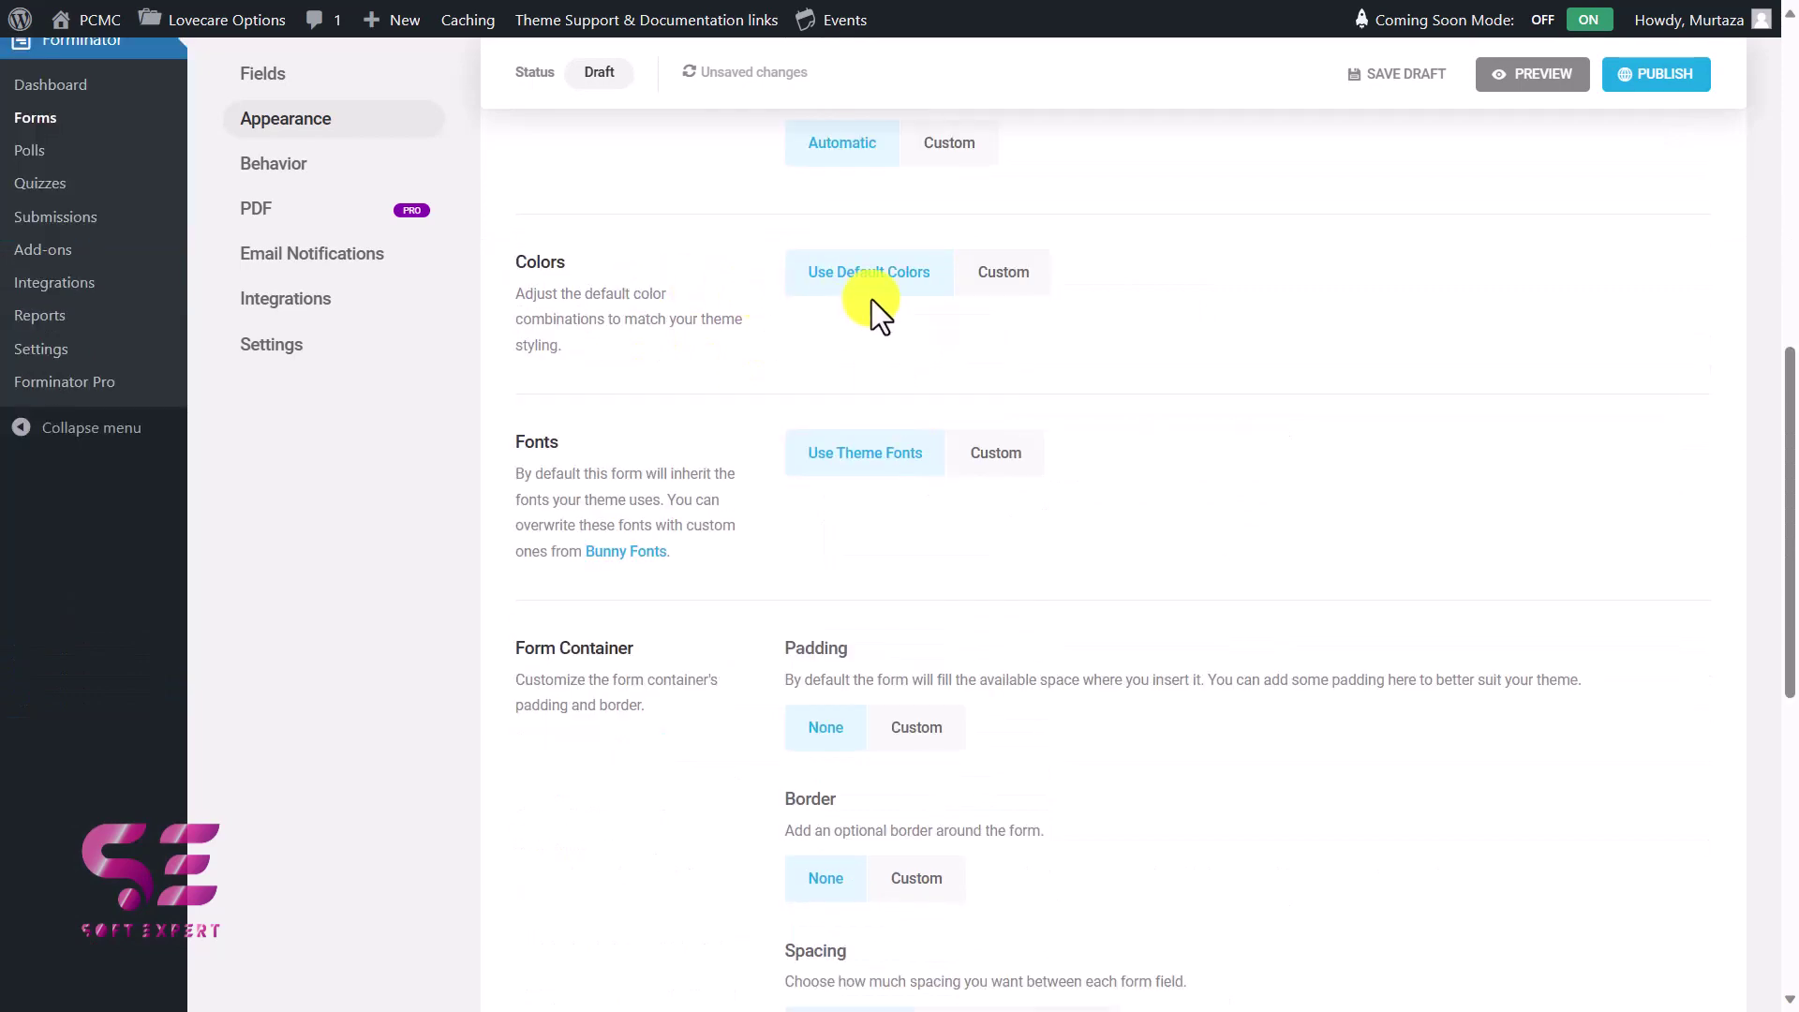
pyautogui.scroll(-1, 846, 474)
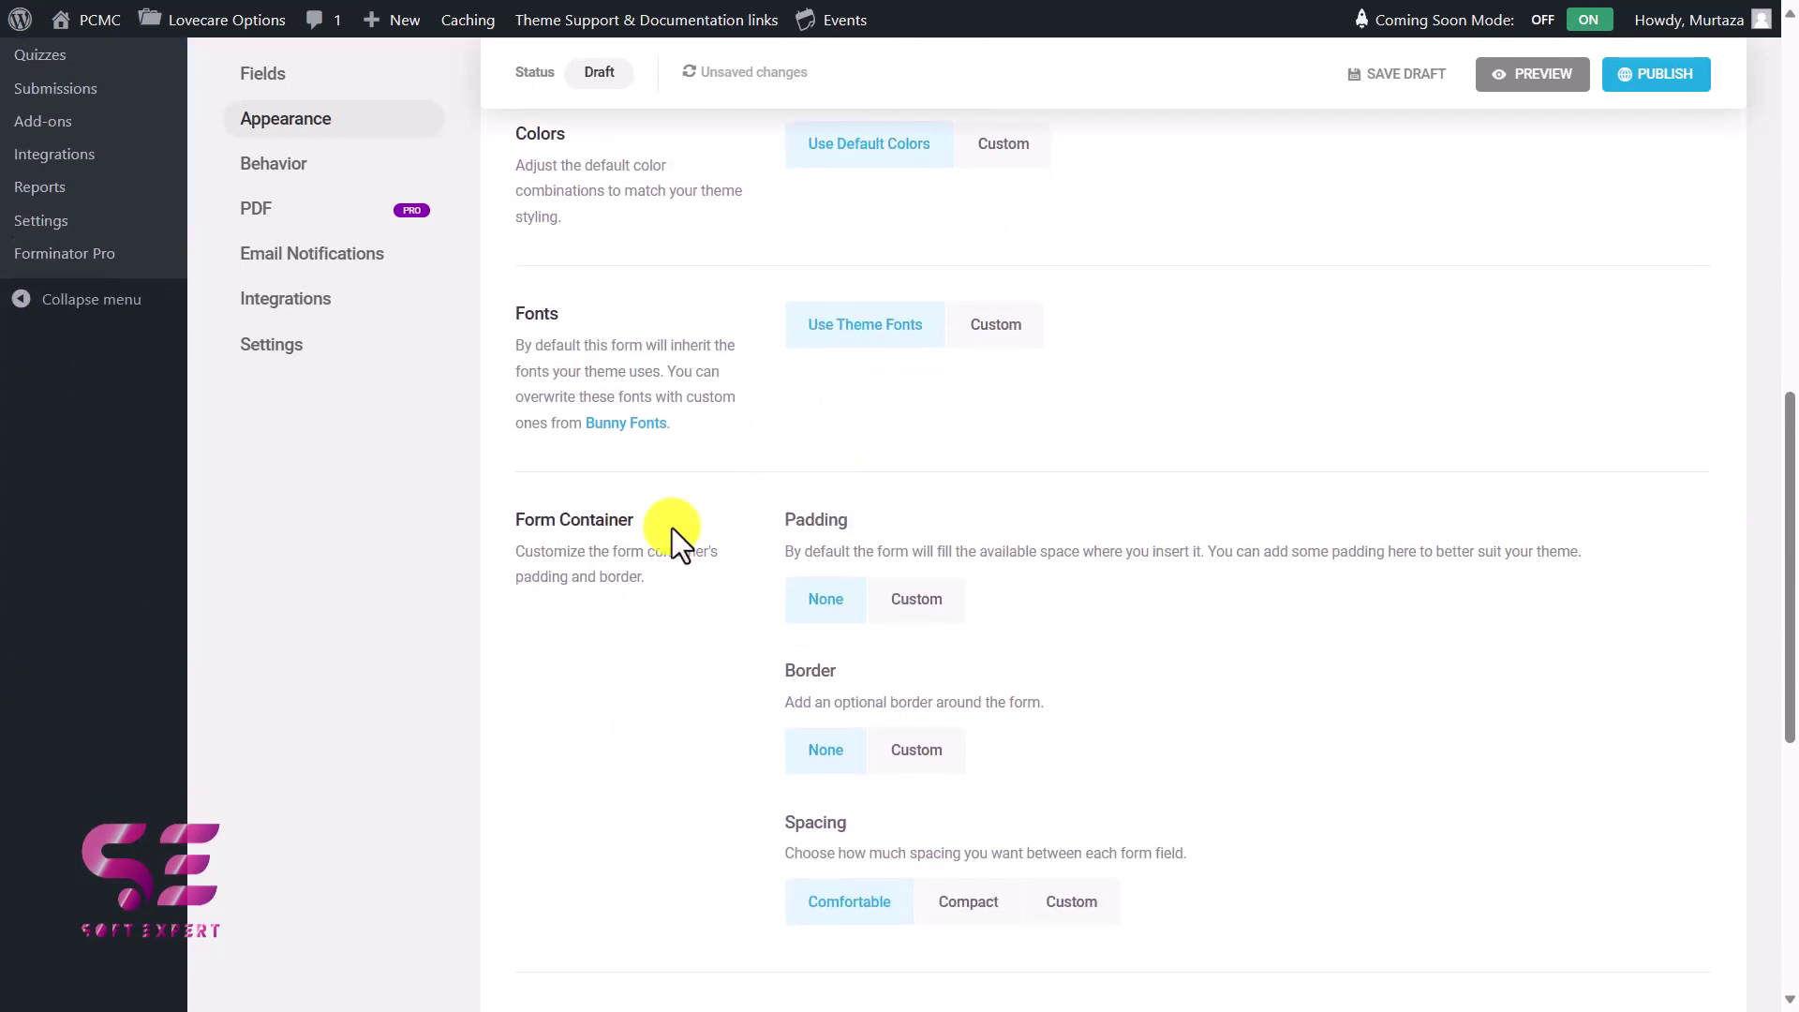
pyautogui.scroll(-2, 856, 555)
pyautogui.scroll(4, 856, 554)
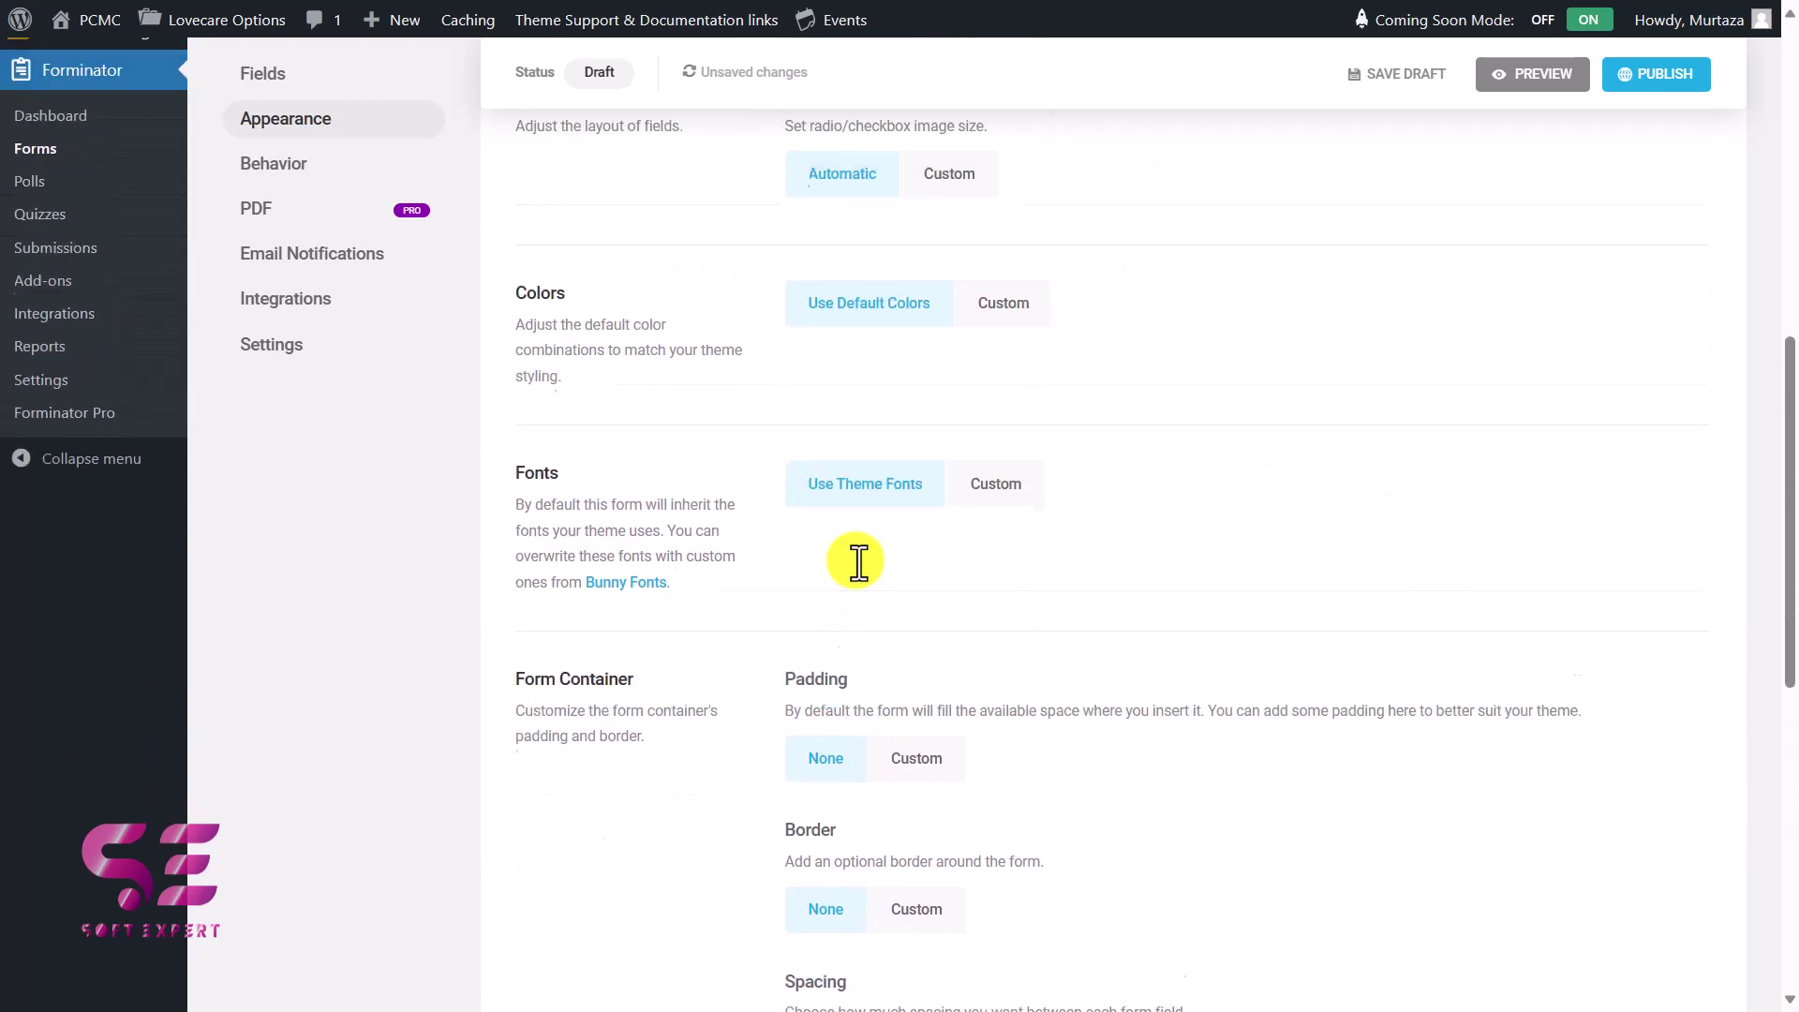
pyautogui.scroll(2, 858, 560)
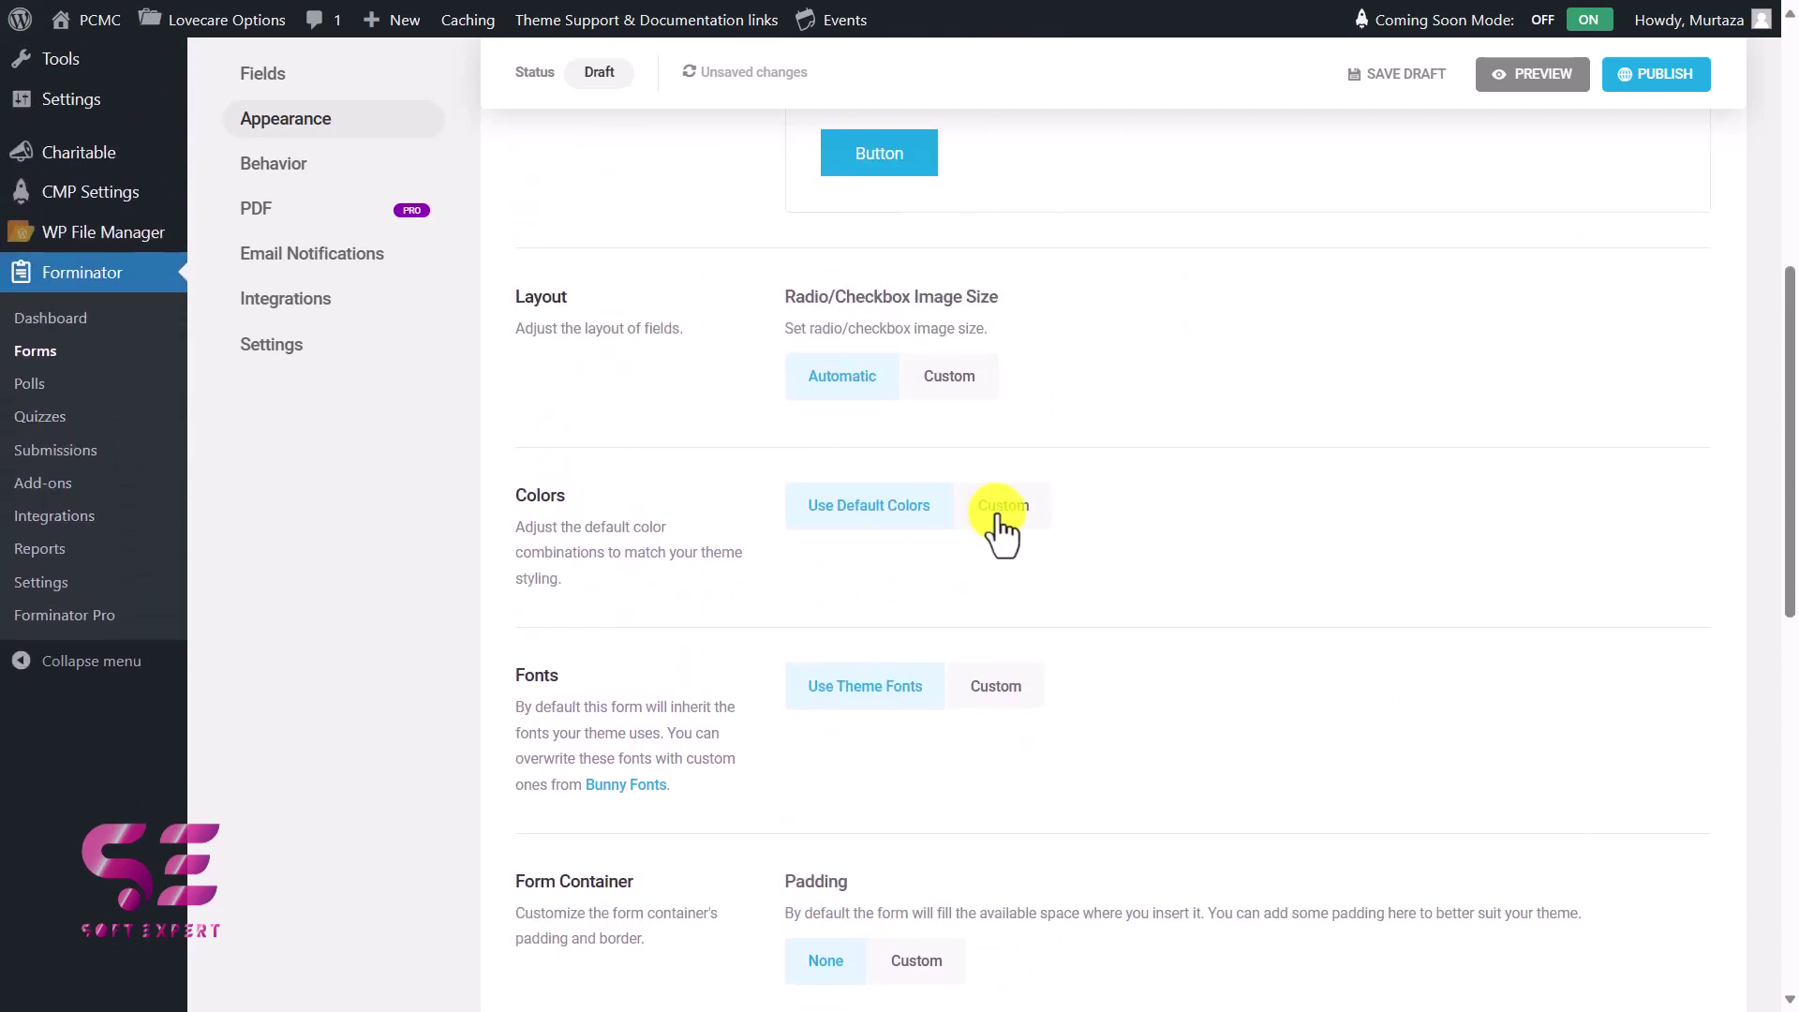
pyautogui.click(1001, 511)
pyautogui.scroll(-3, 843, 502)
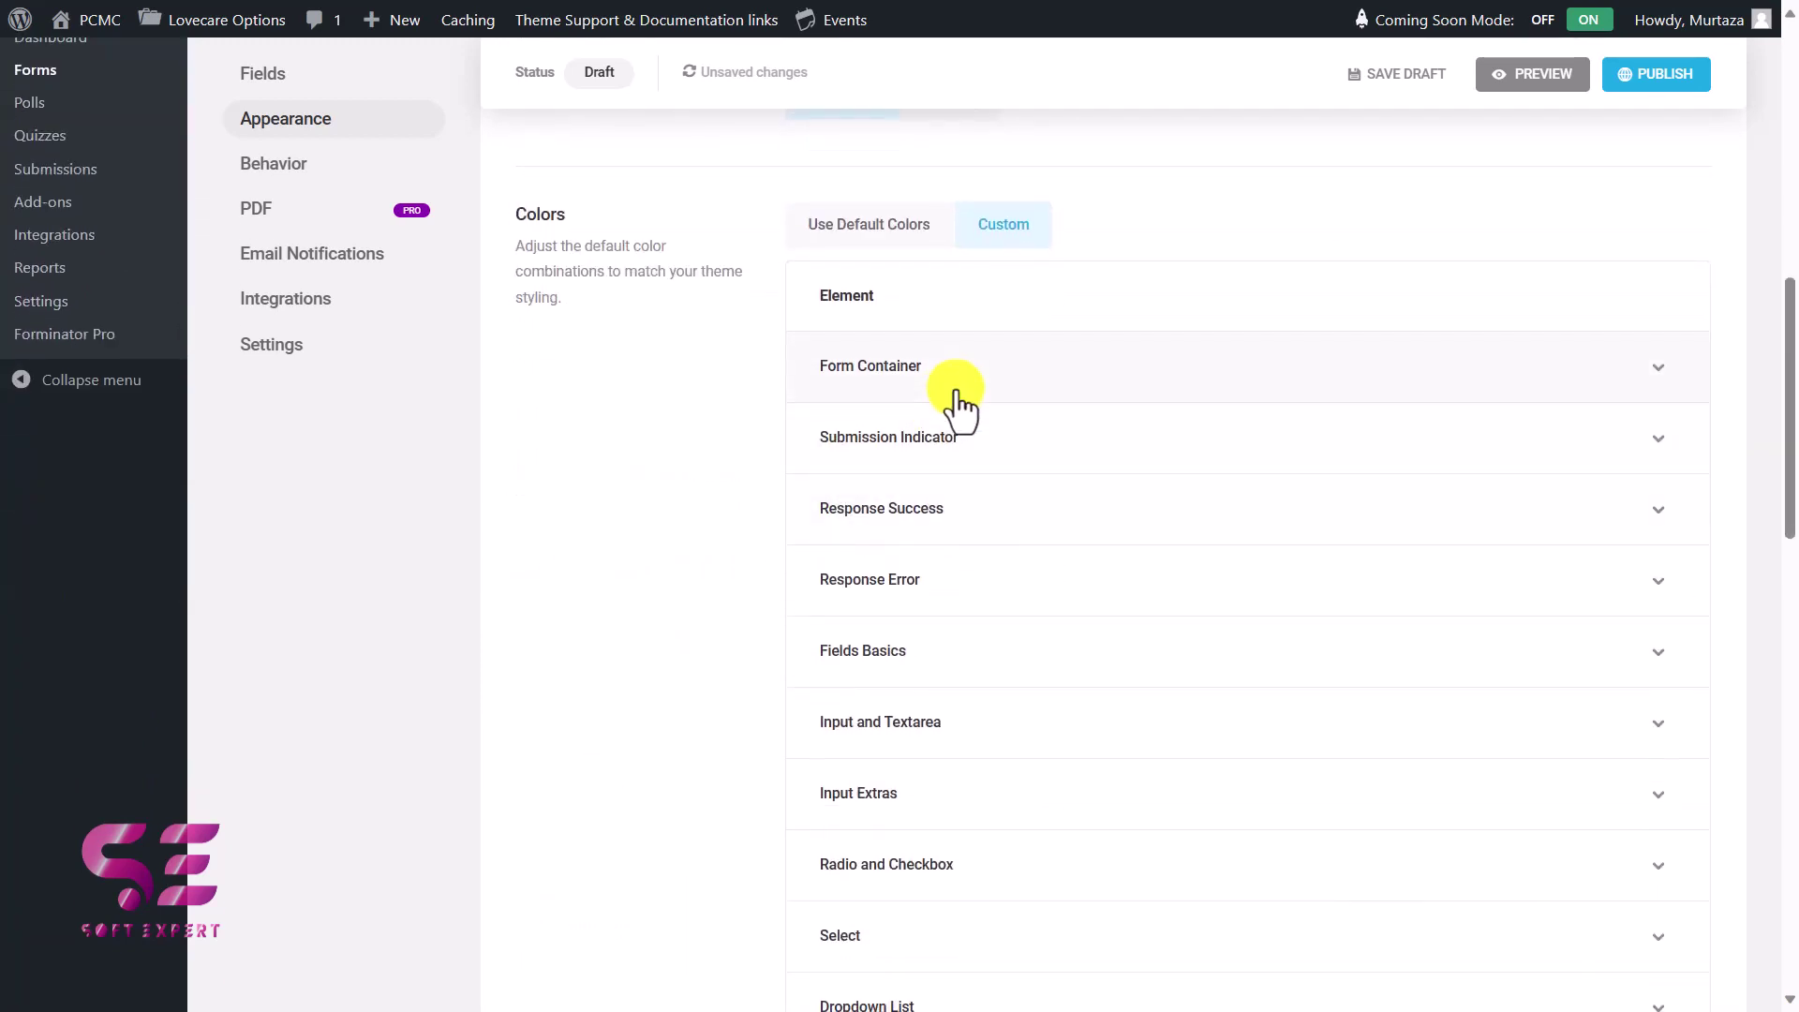
# Expand and collapse the Form Container and Input and Textarea colours, then open Behavior.
pyautogui.click(958, 403)
pyautogui.scroll(-5, 957, 402)
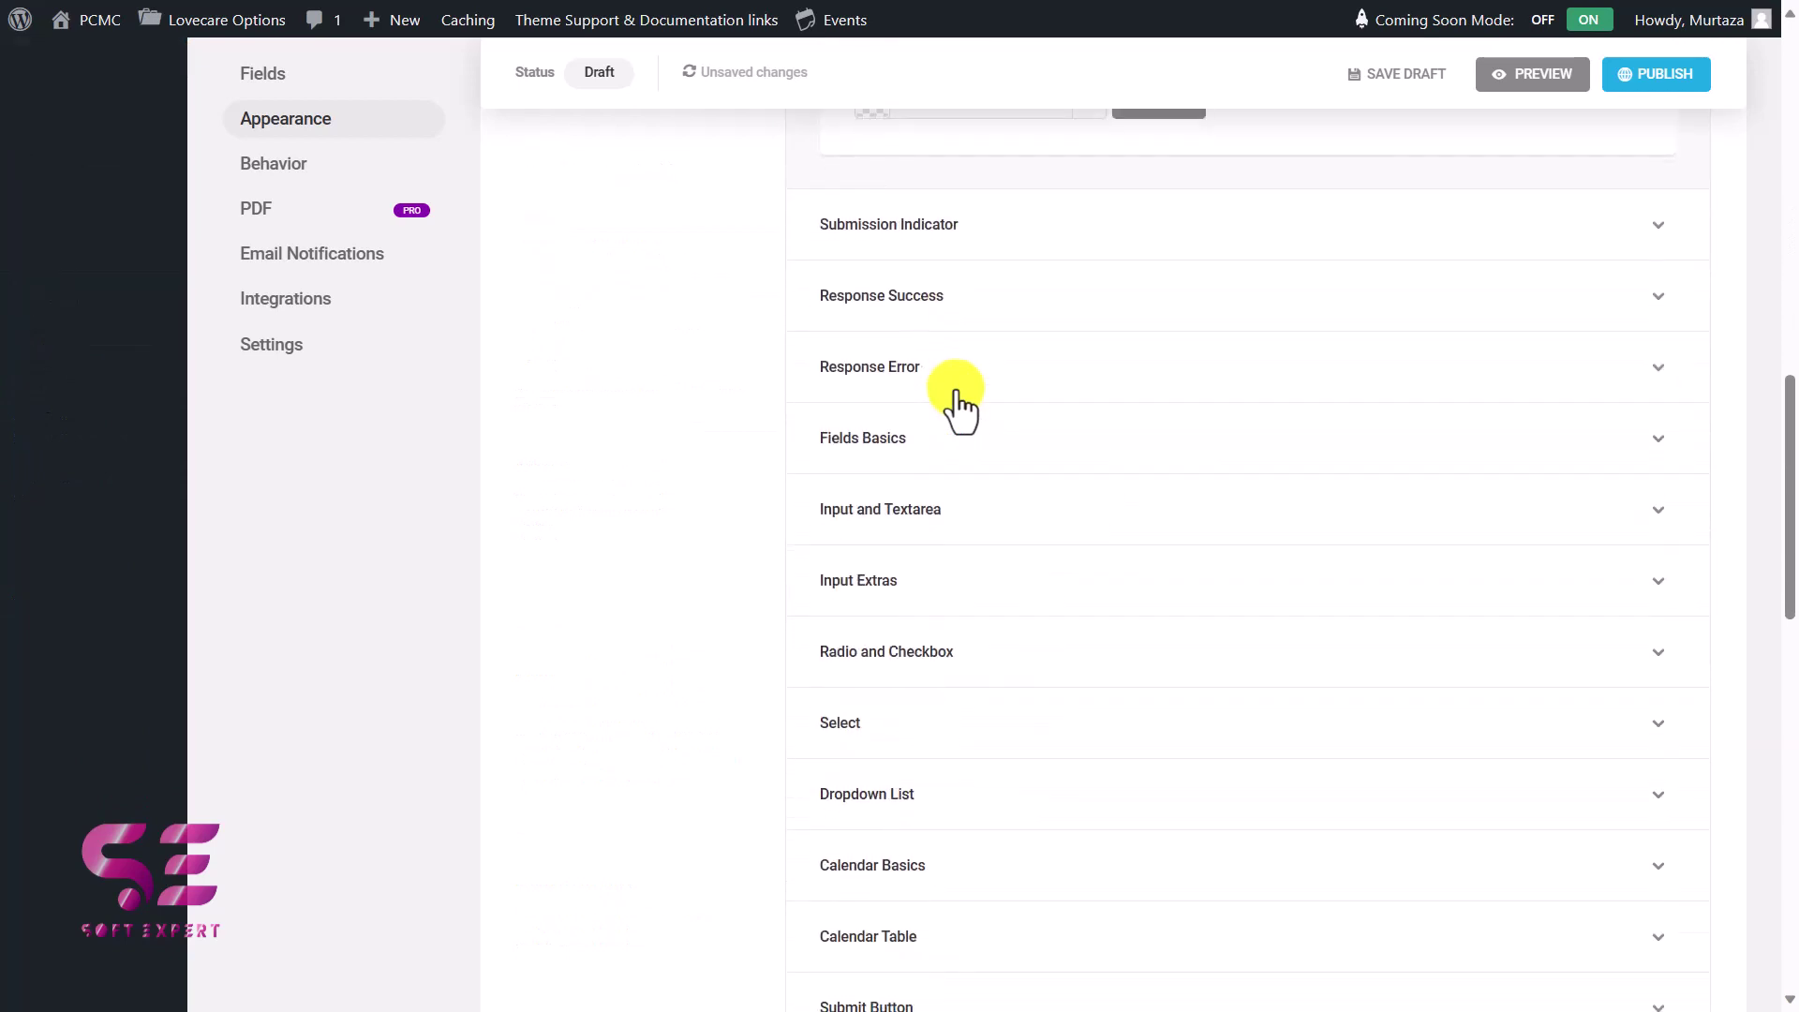
pyautogui.click(976, 521)
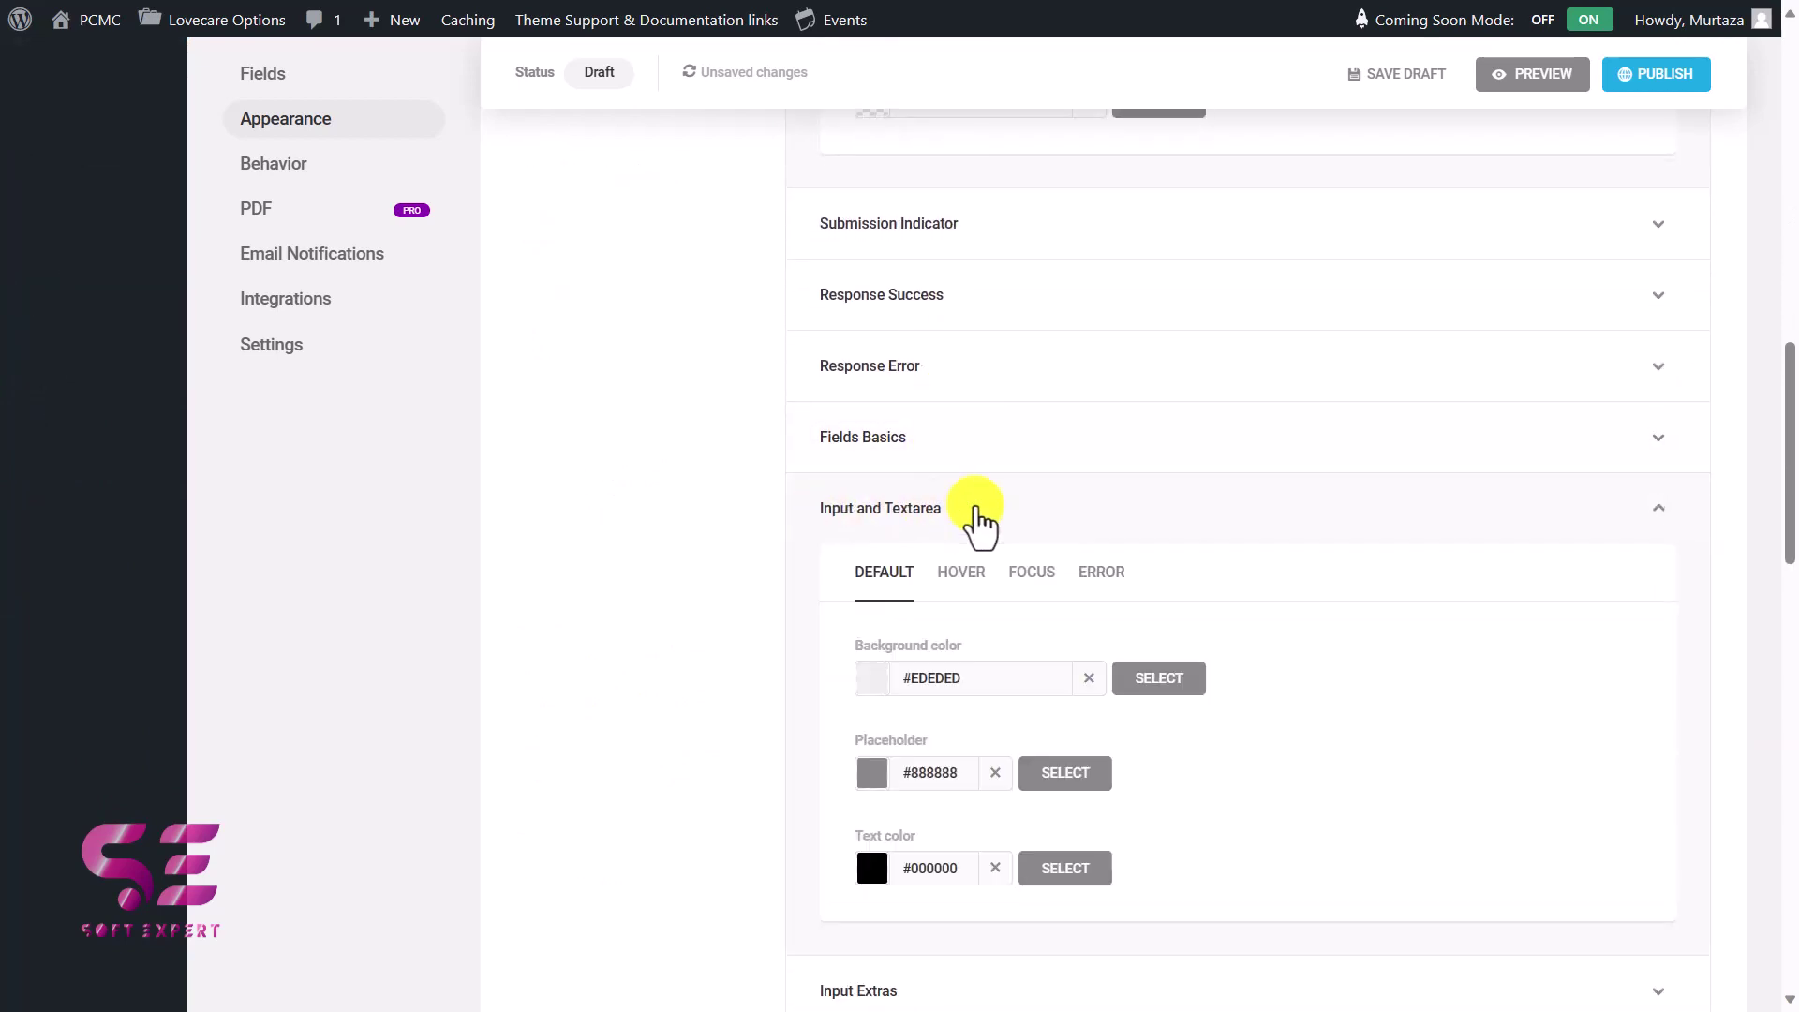
pyautogui.scroll(-2, 968, 587)
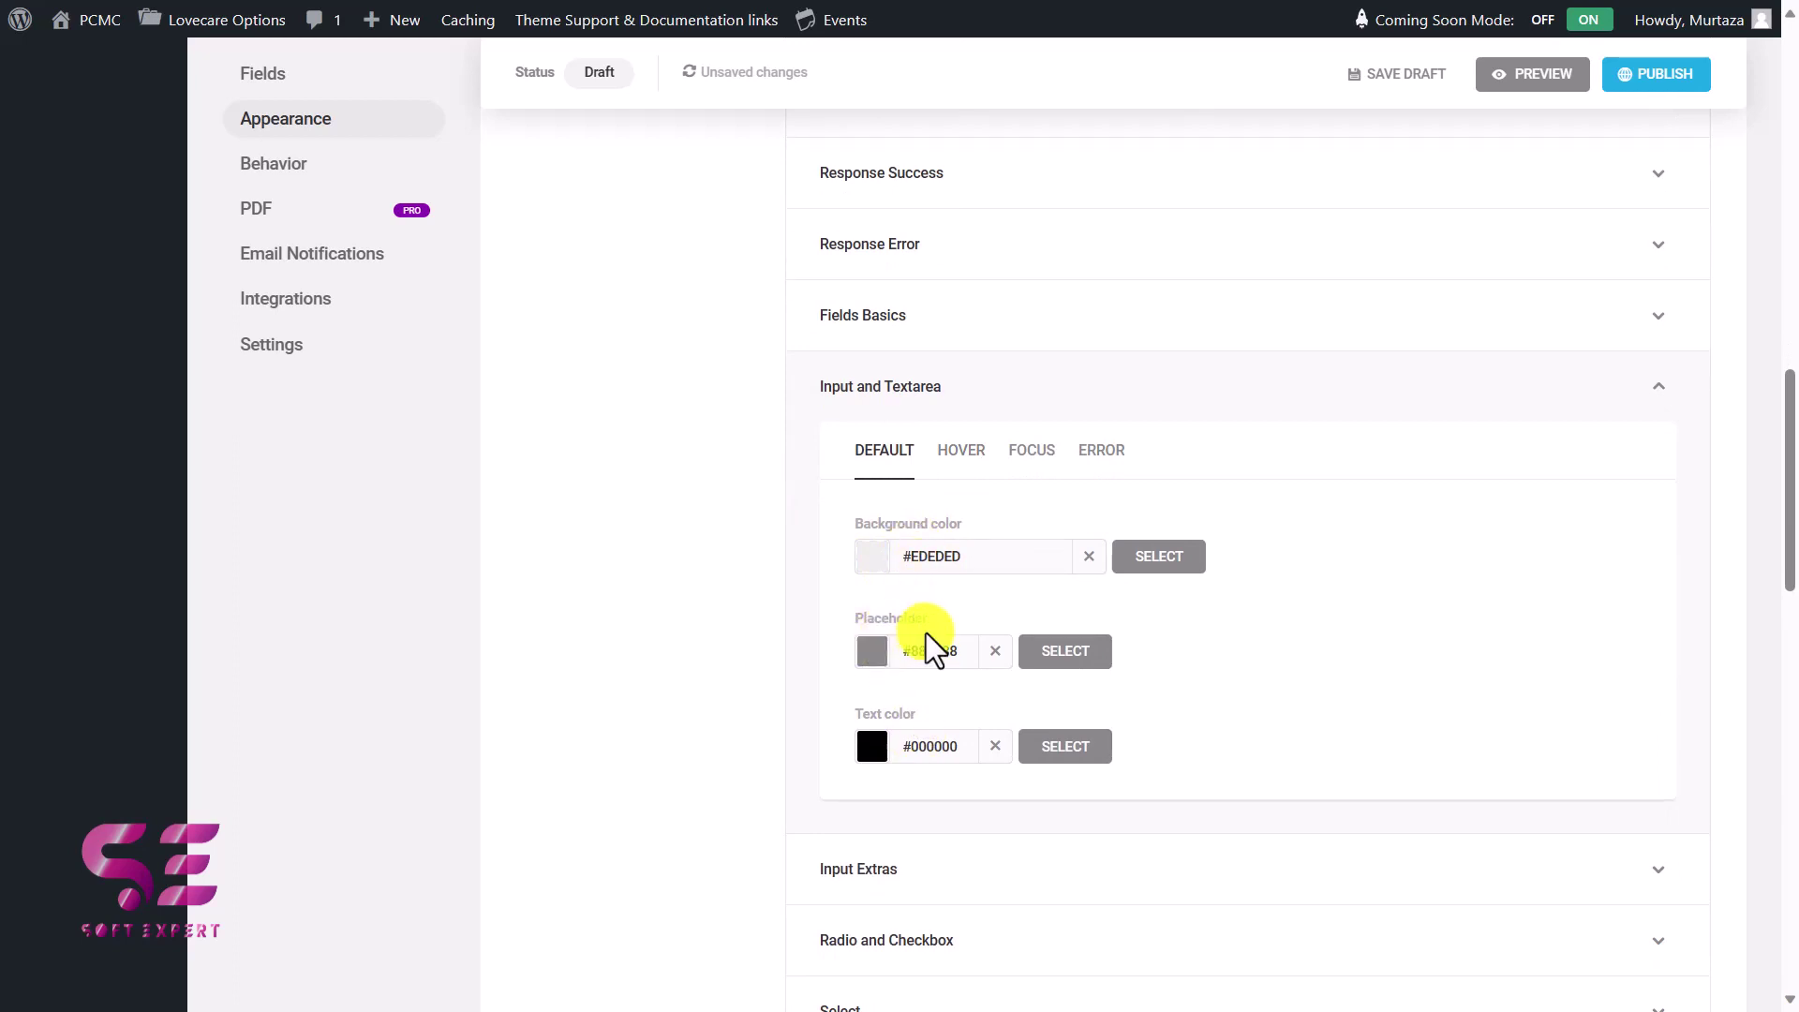
pyautogui.scroll(2, 897, 737)
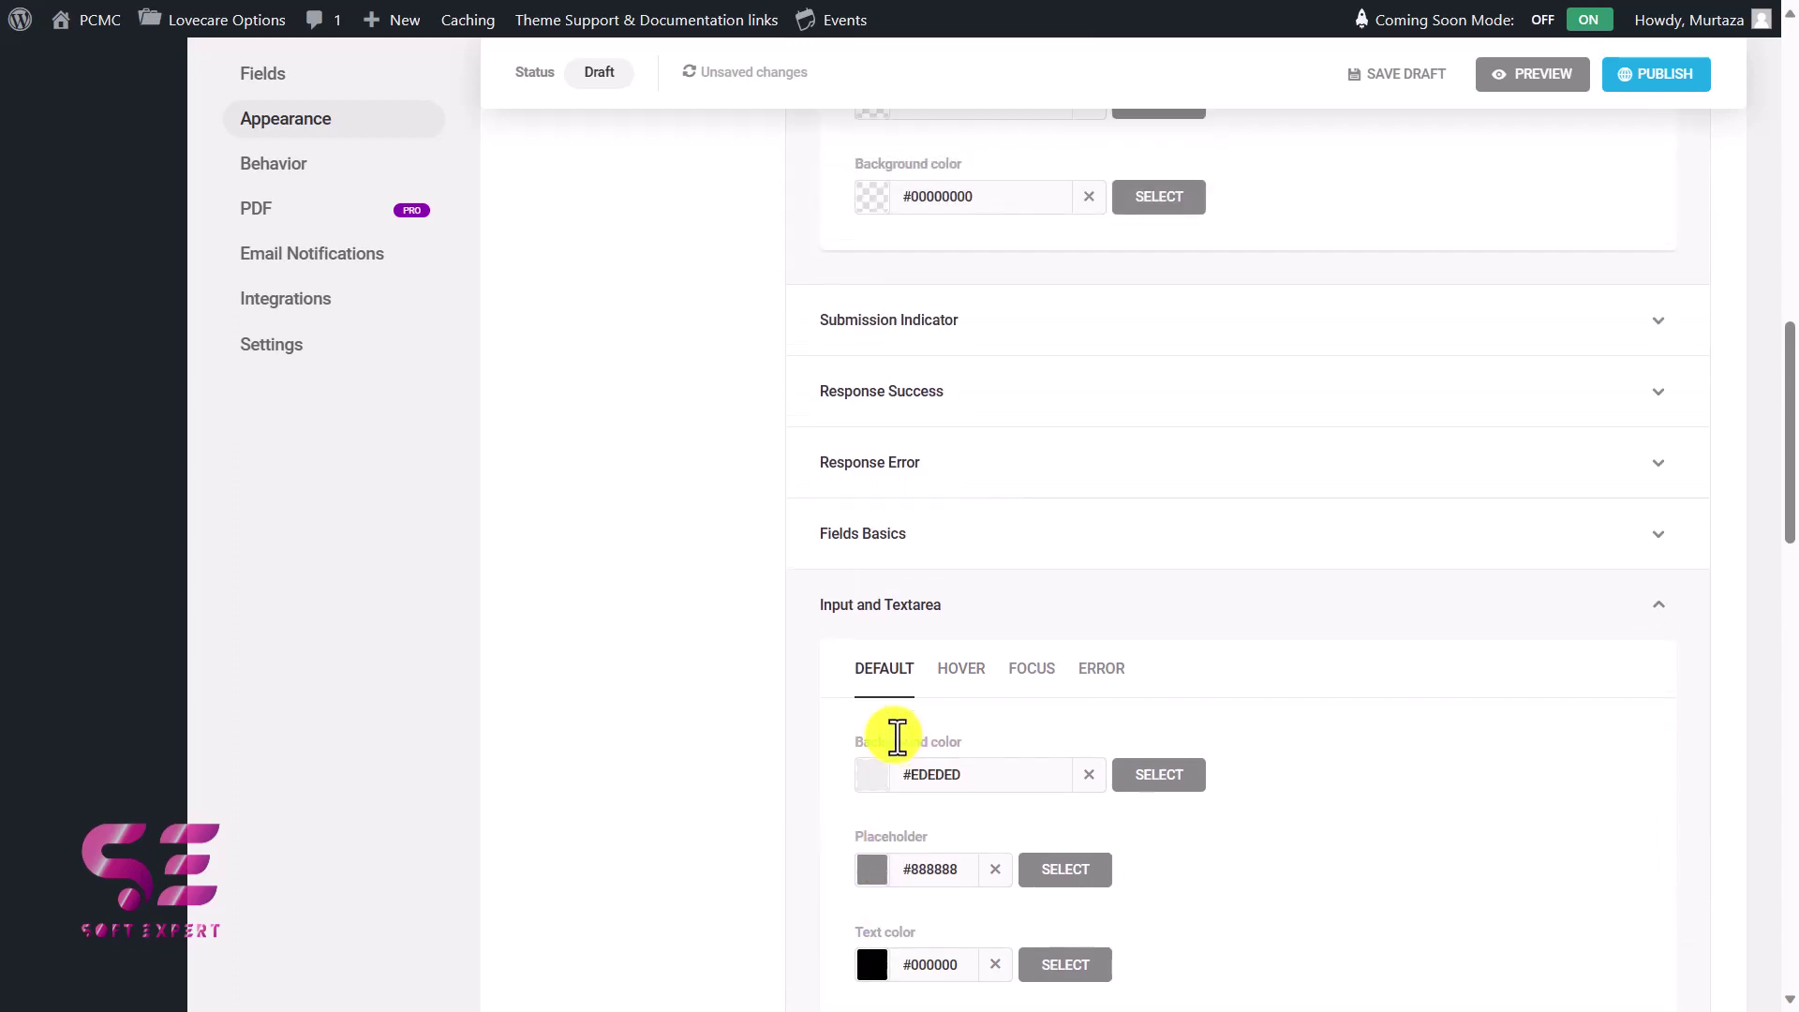
pyautogui.click(900, 605)
pyautogui.scroll(5, 899, 604)
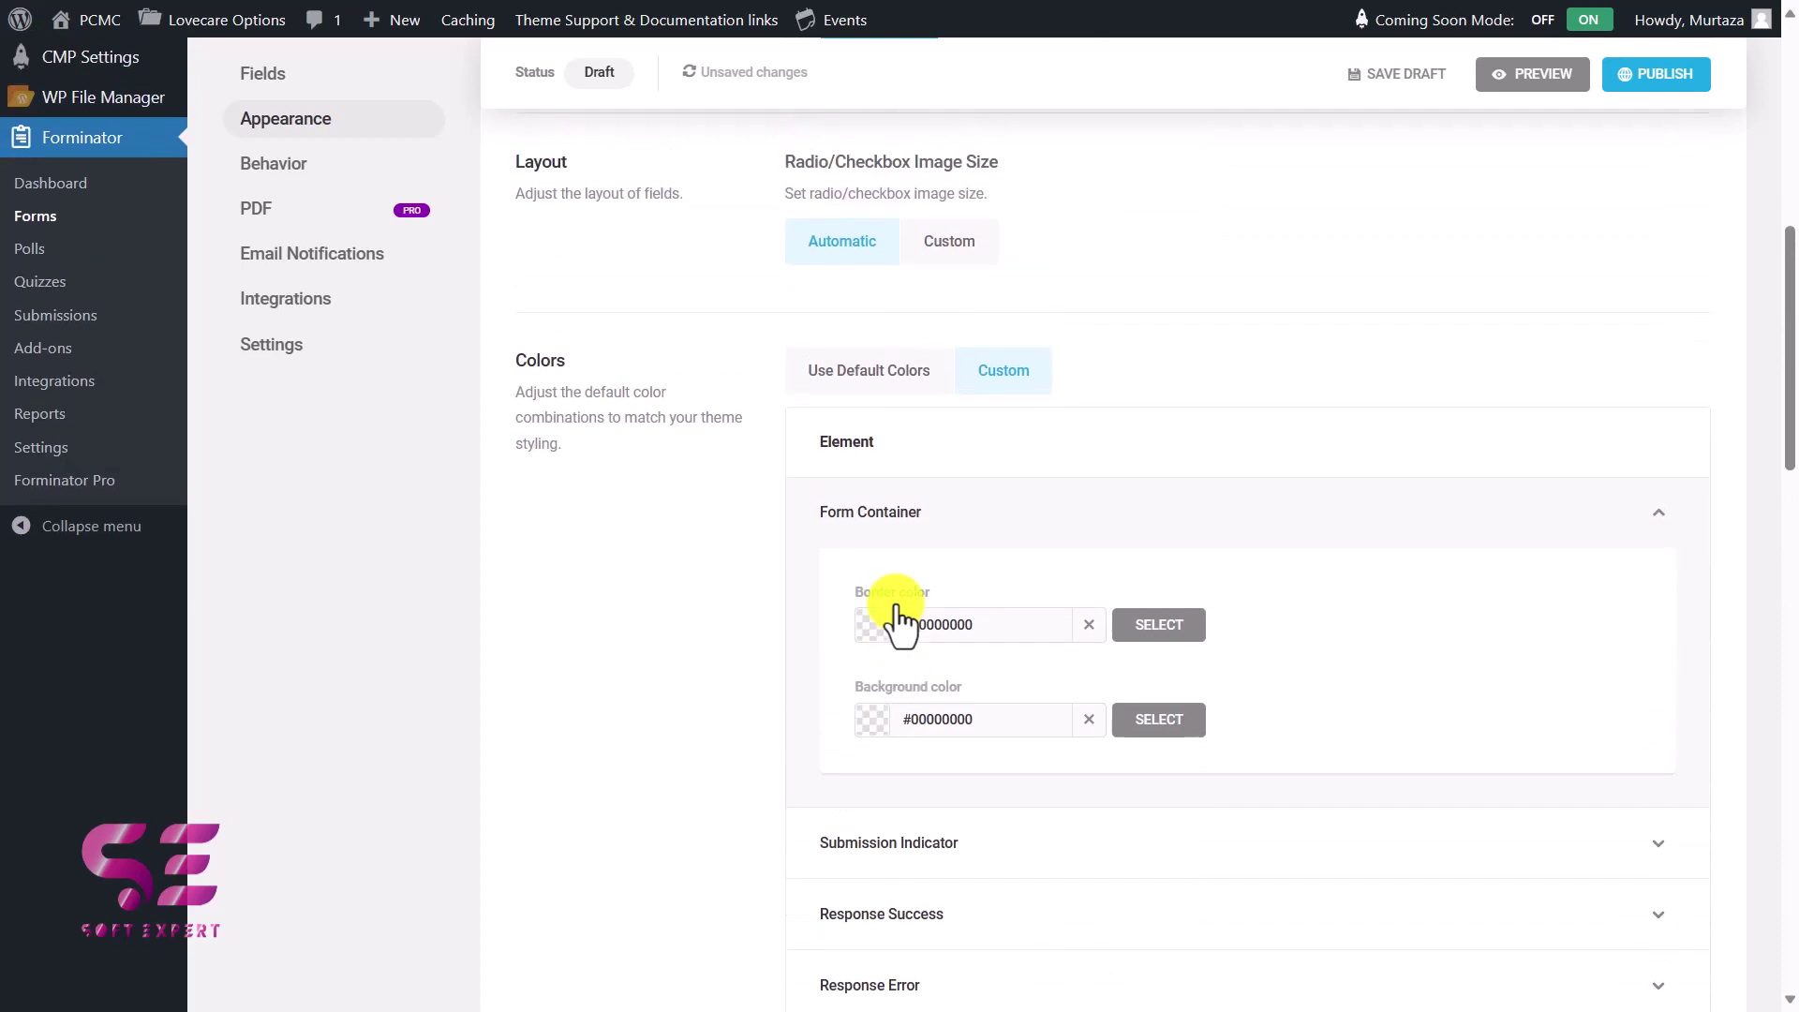
pyautogui.click(899, 513)
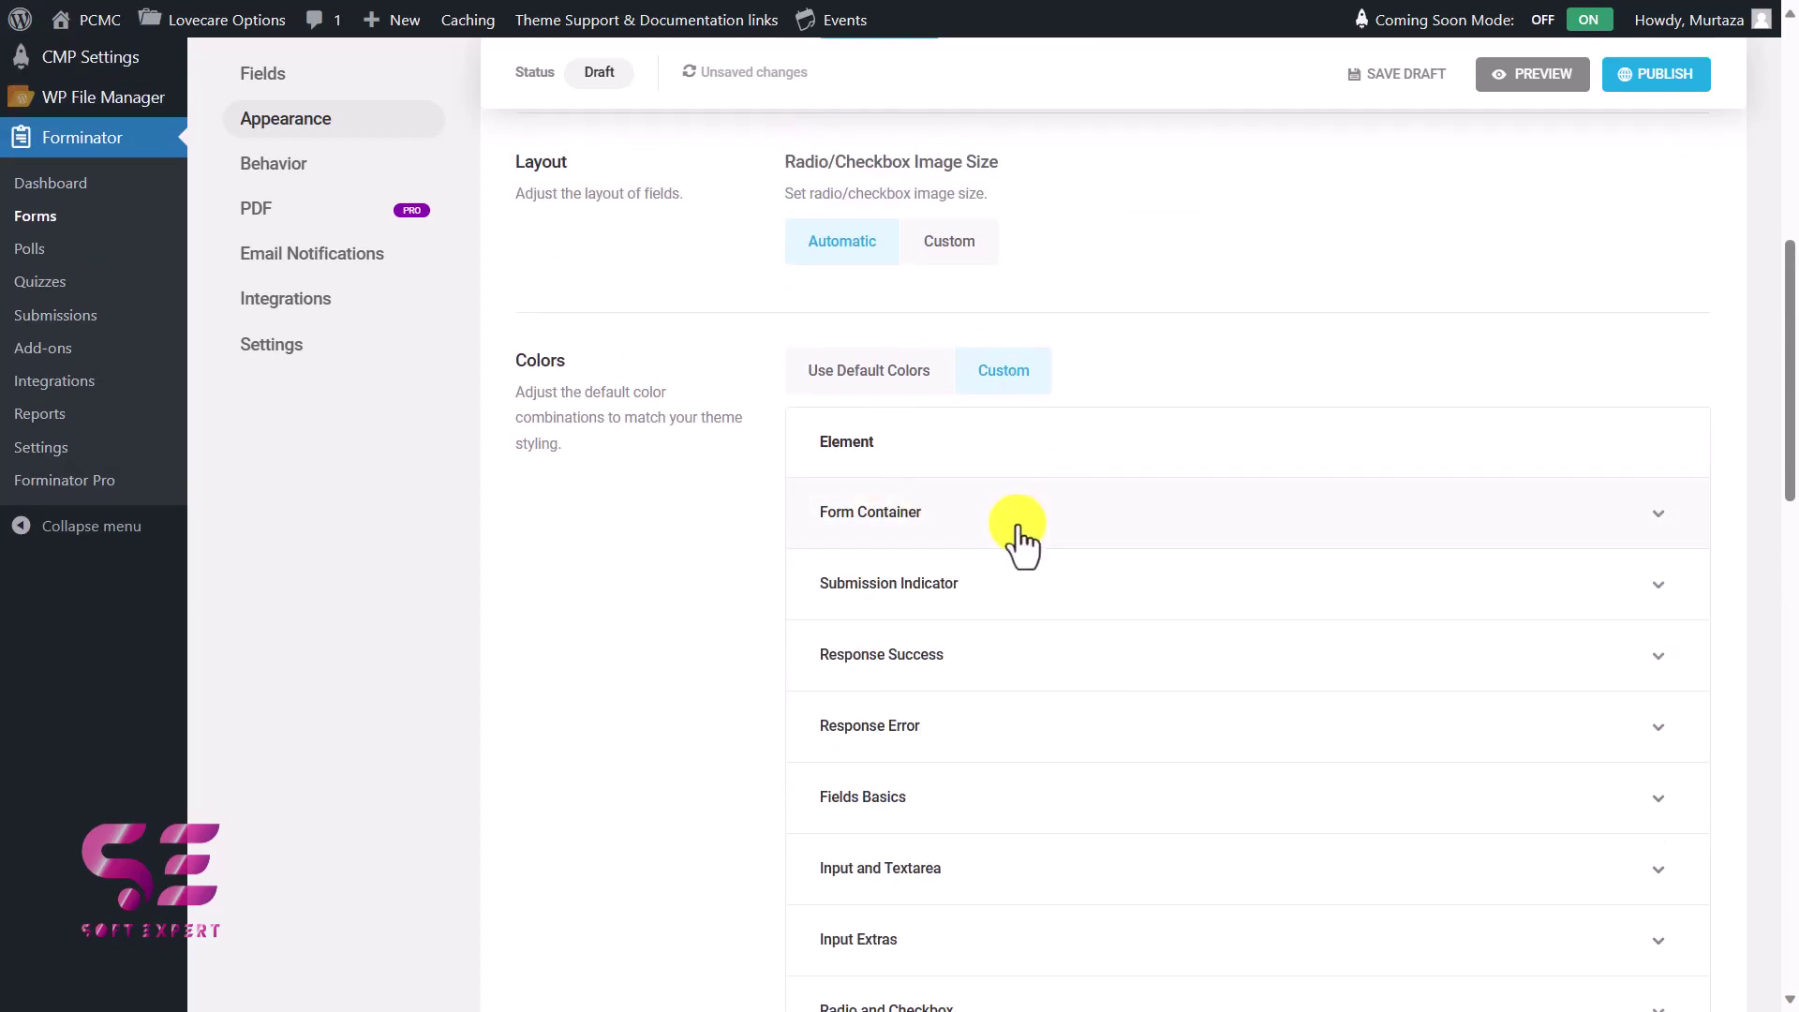
pyautogui.scroll(8, 1019, 543)
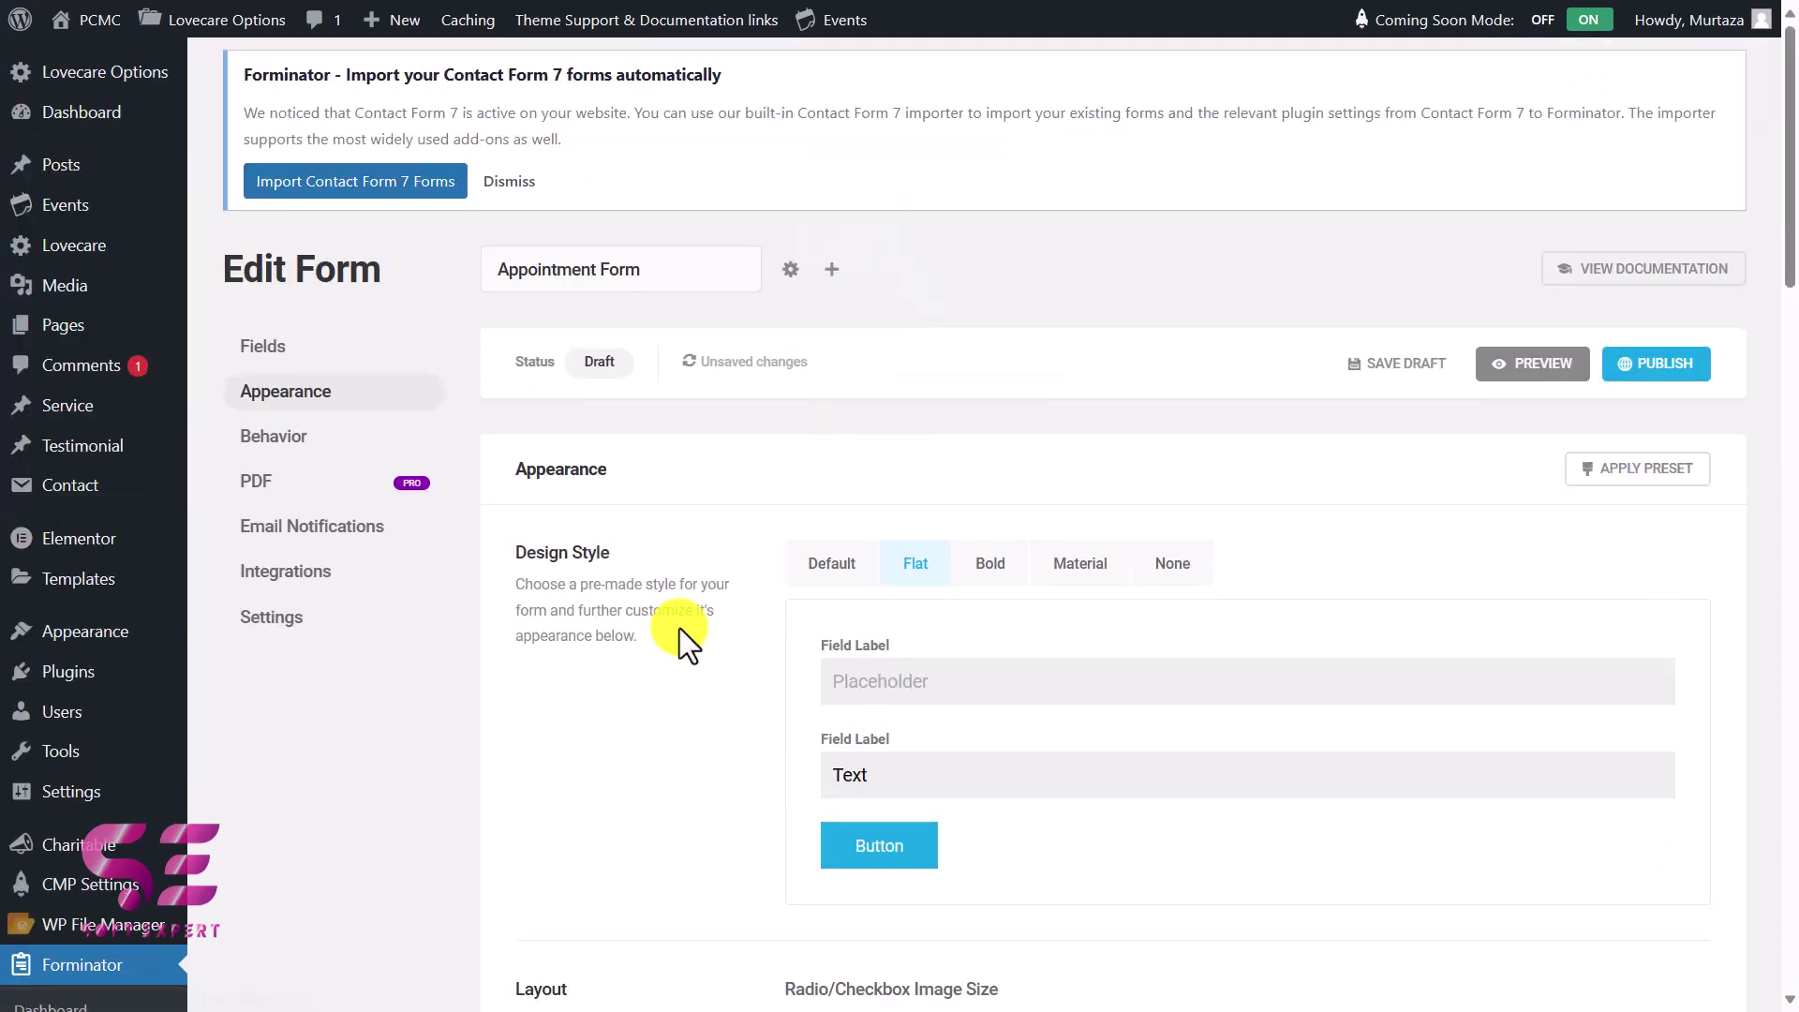
pyautogui.click(291, 433)
pyautogui.scroll(-2, 789, 553)
pyautogui.scroll(-1, 789, 553)
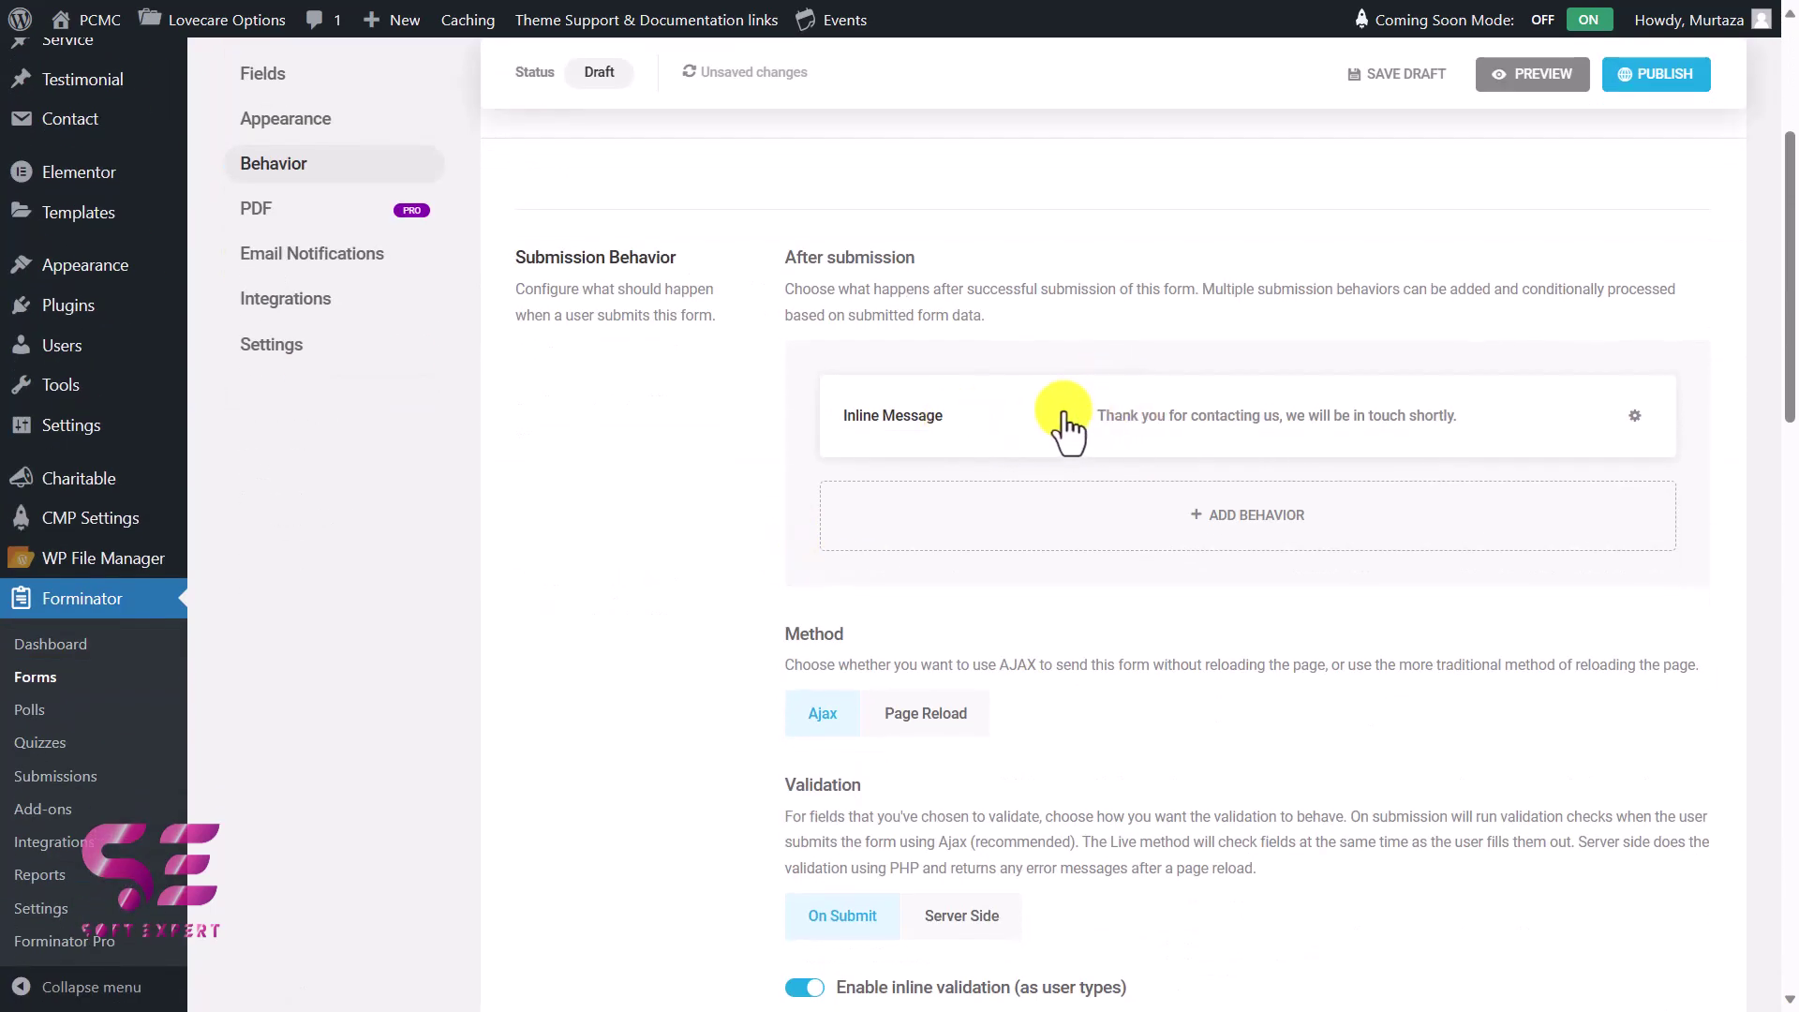
pyautogui.click(1162, 419)
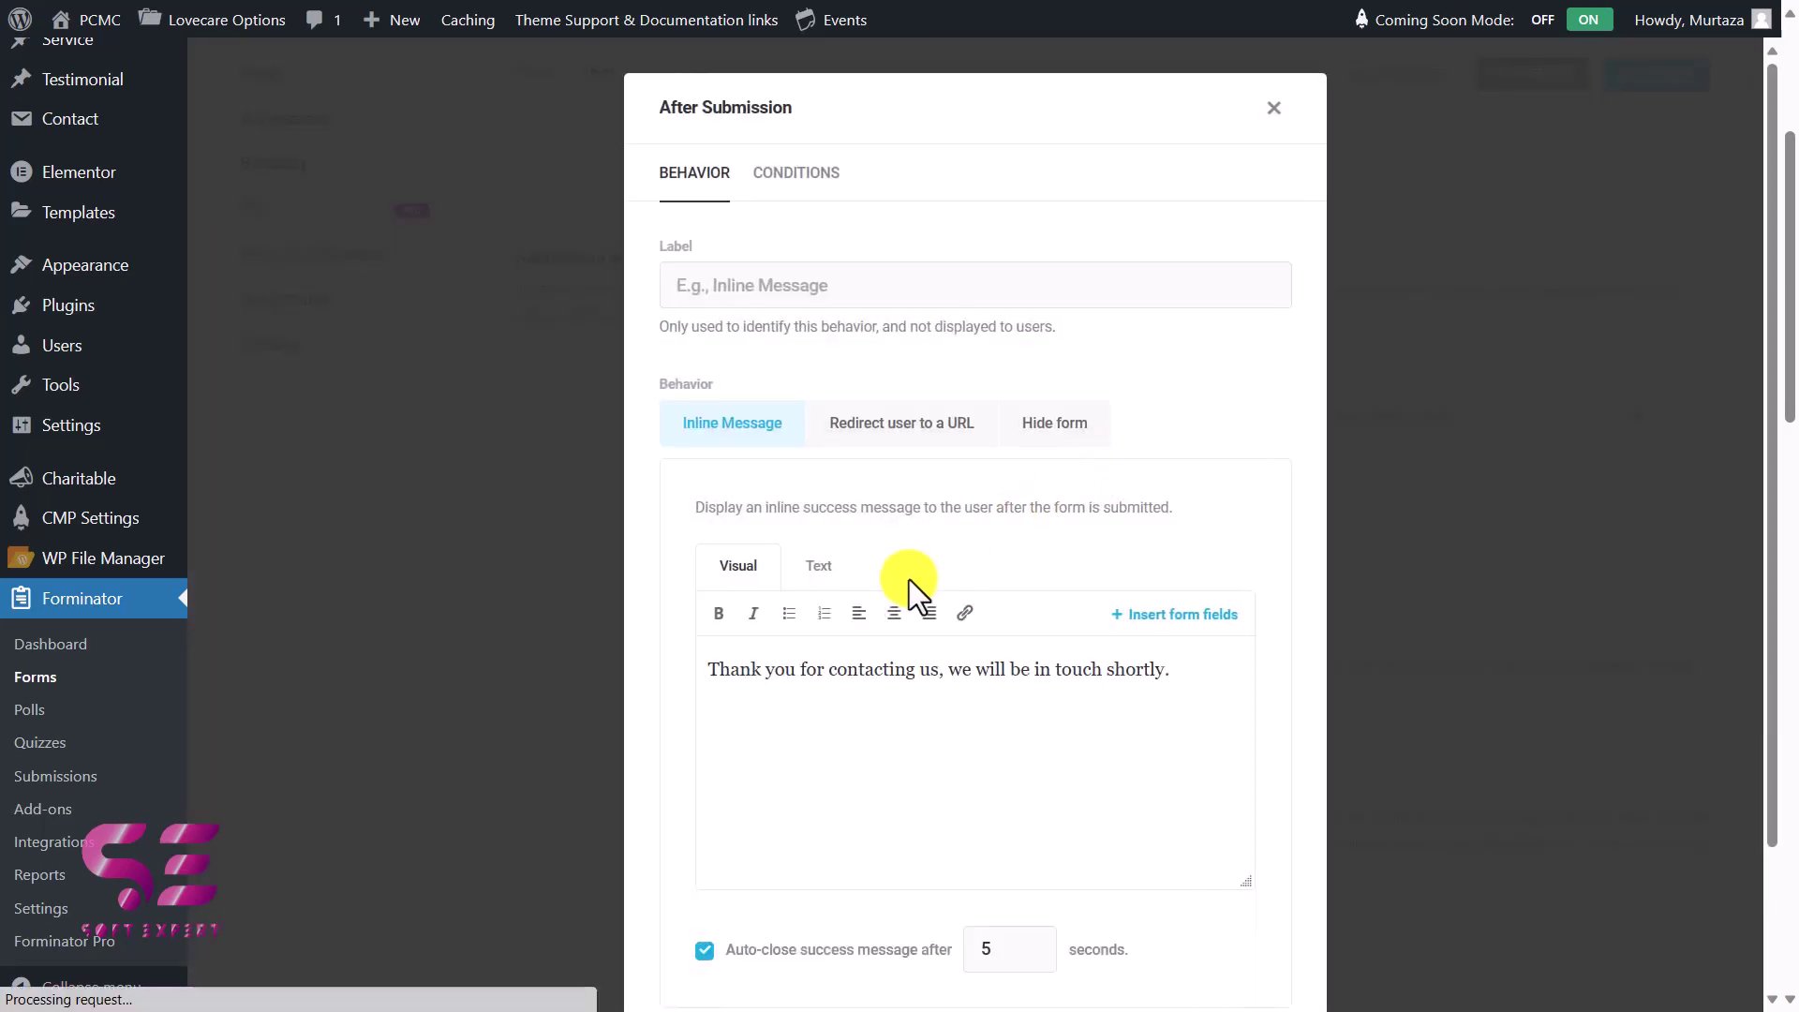
pyautogui.scroll(-1, 886, 431)
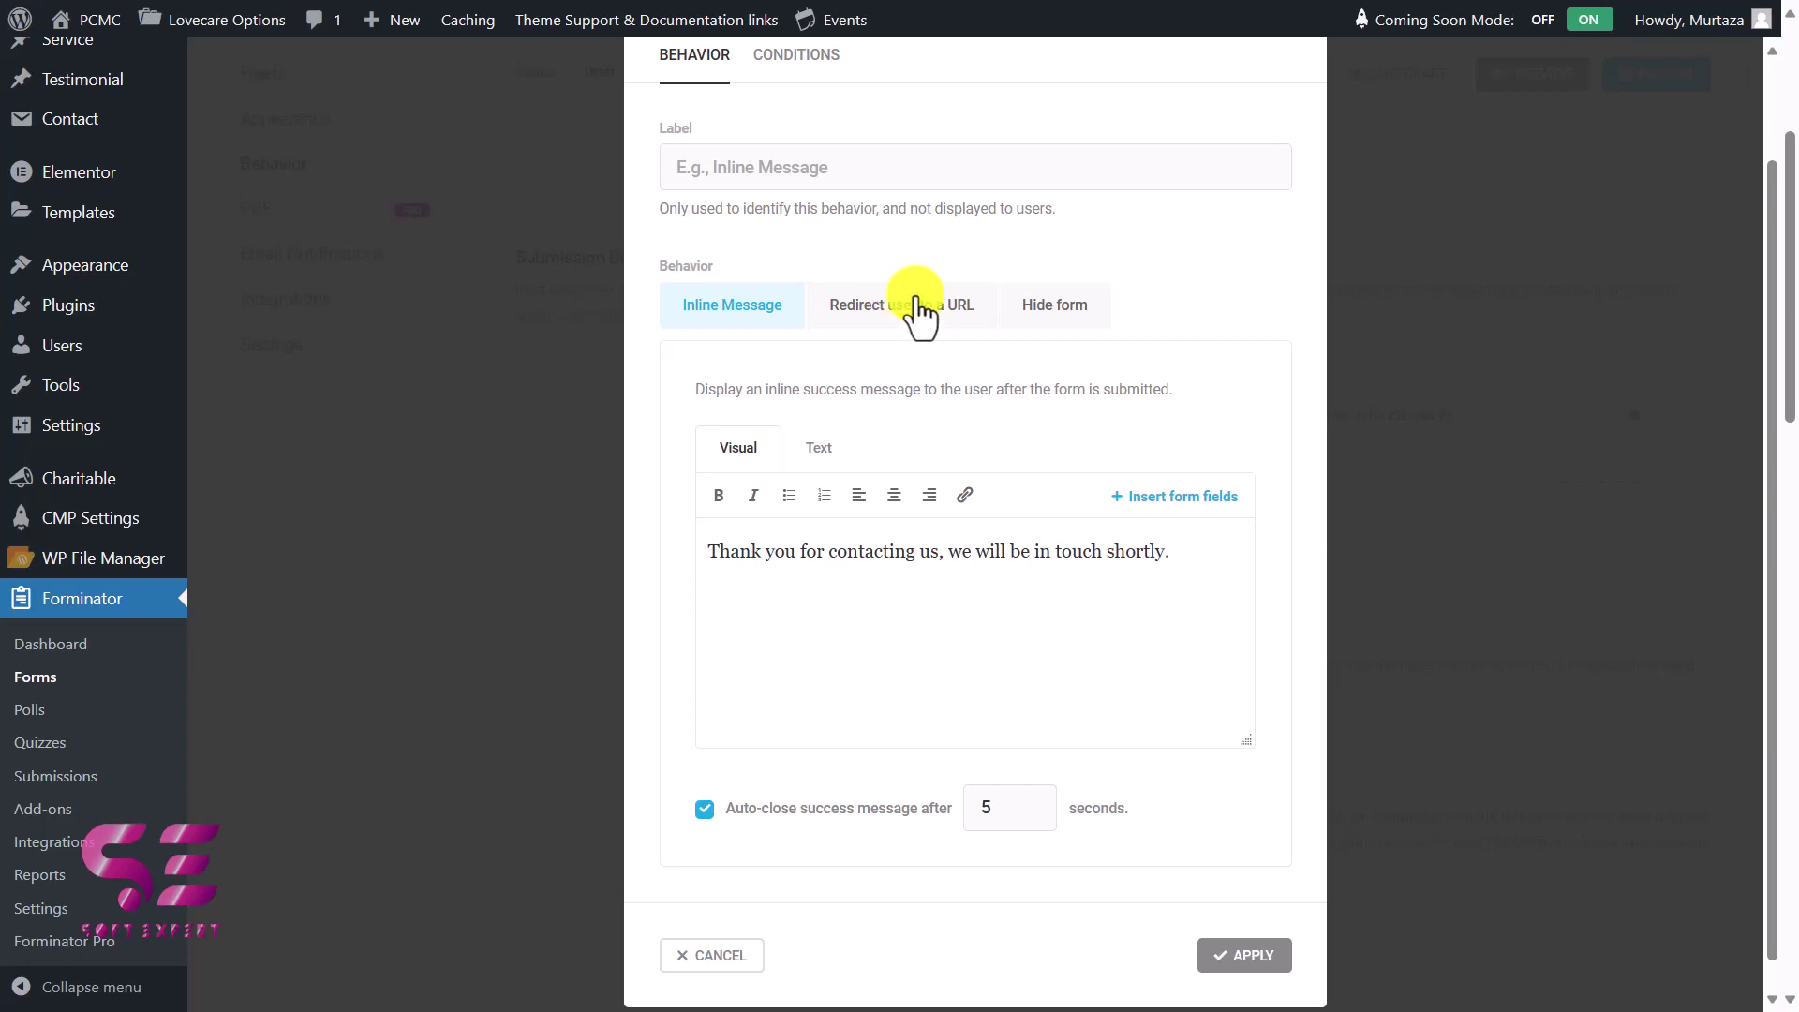
pyautogui.scroll(-1, 965, 576)
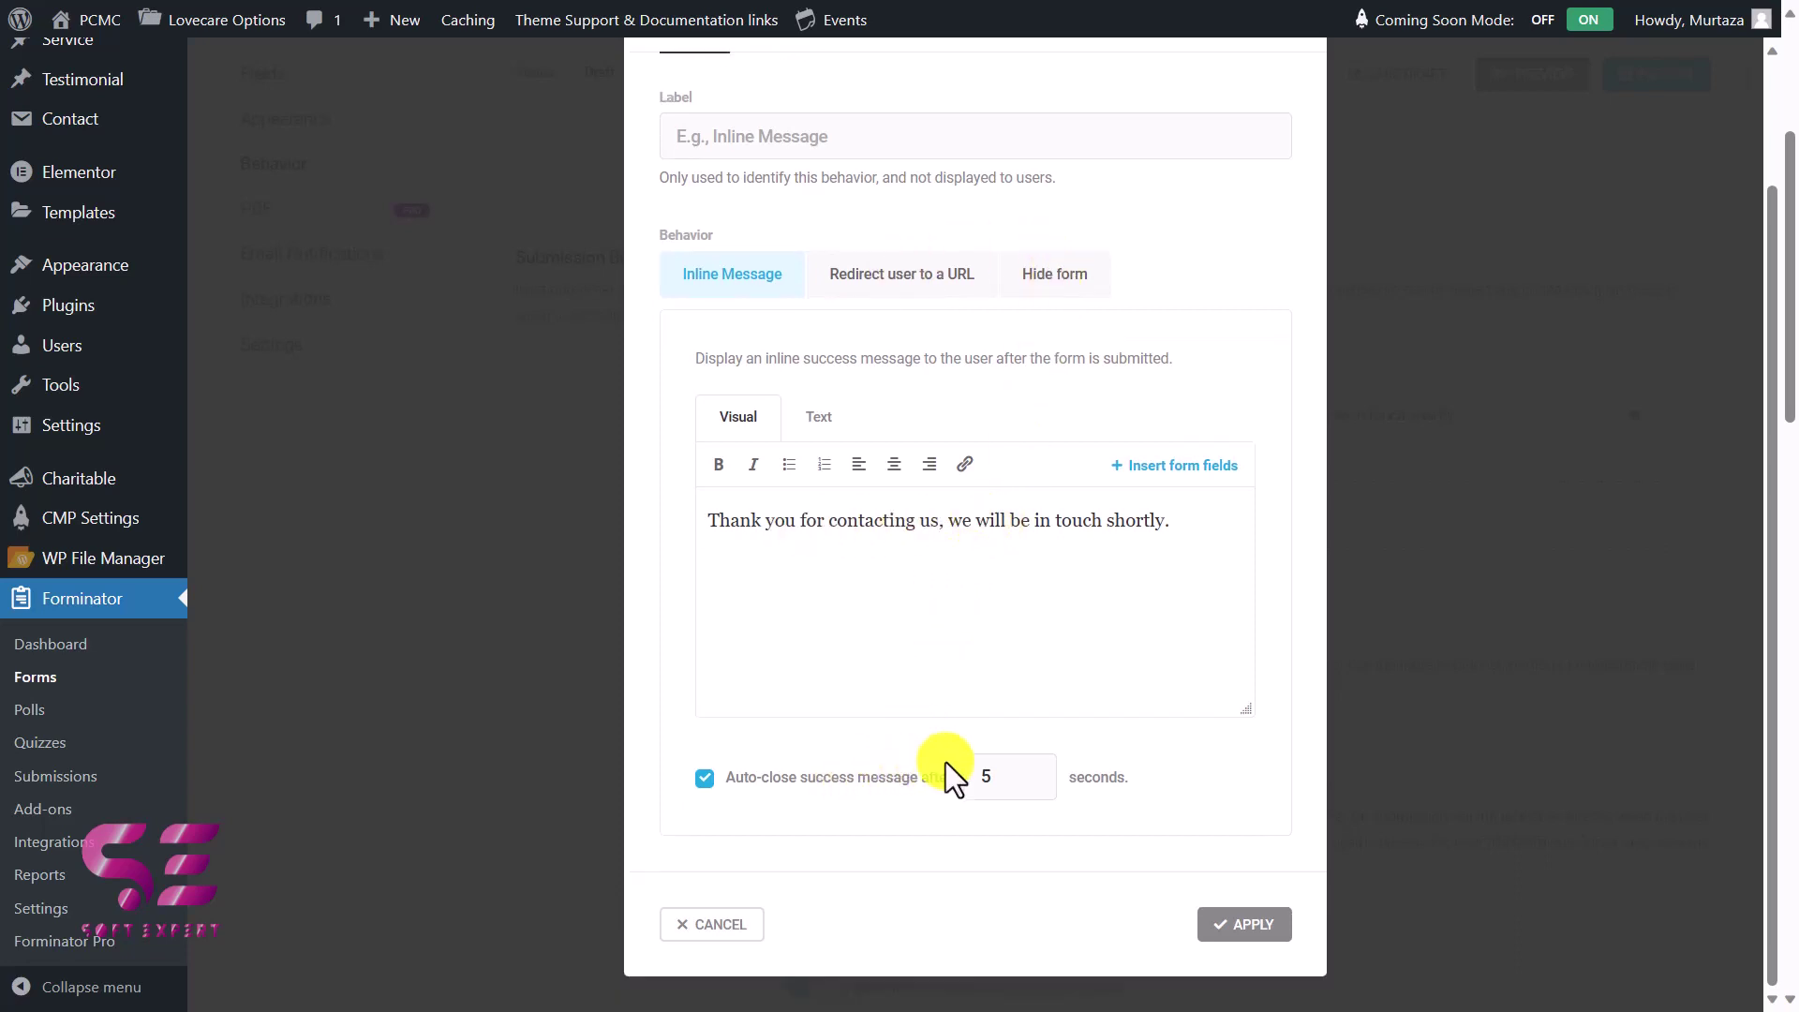
pyautogui.click(1234, 928)
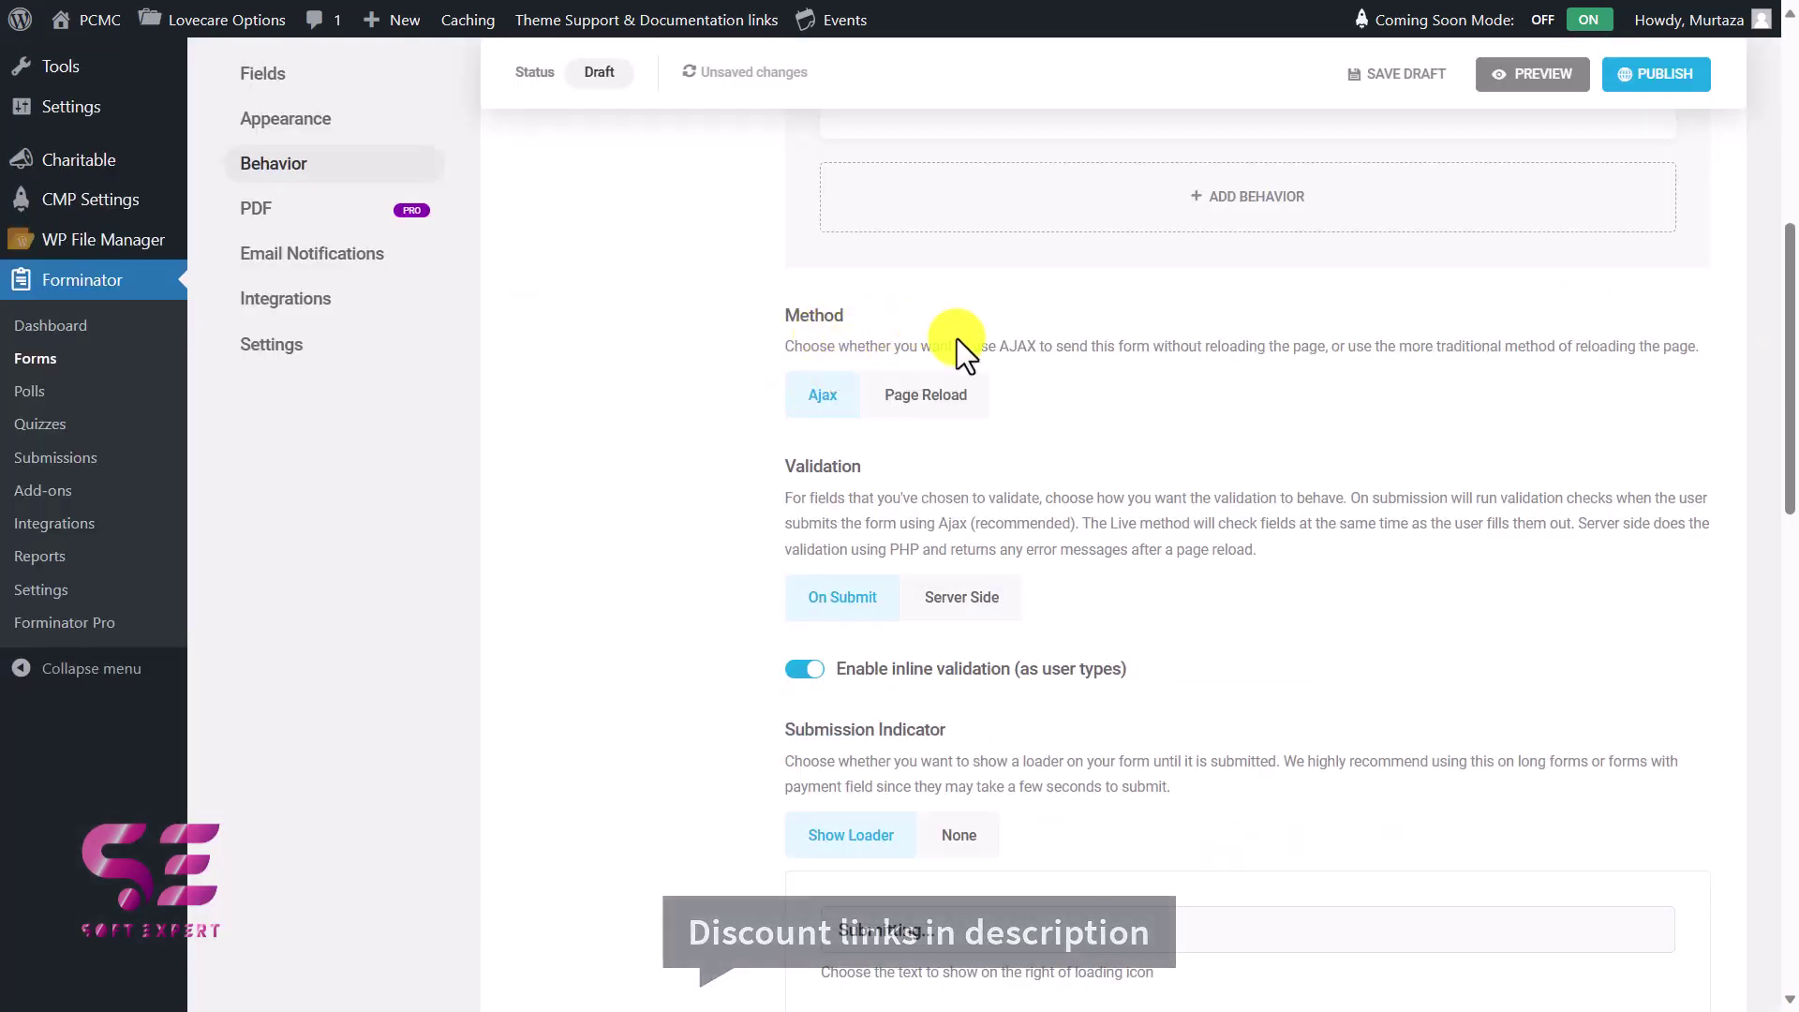
pyautogui.scroll(7, 931, 442)
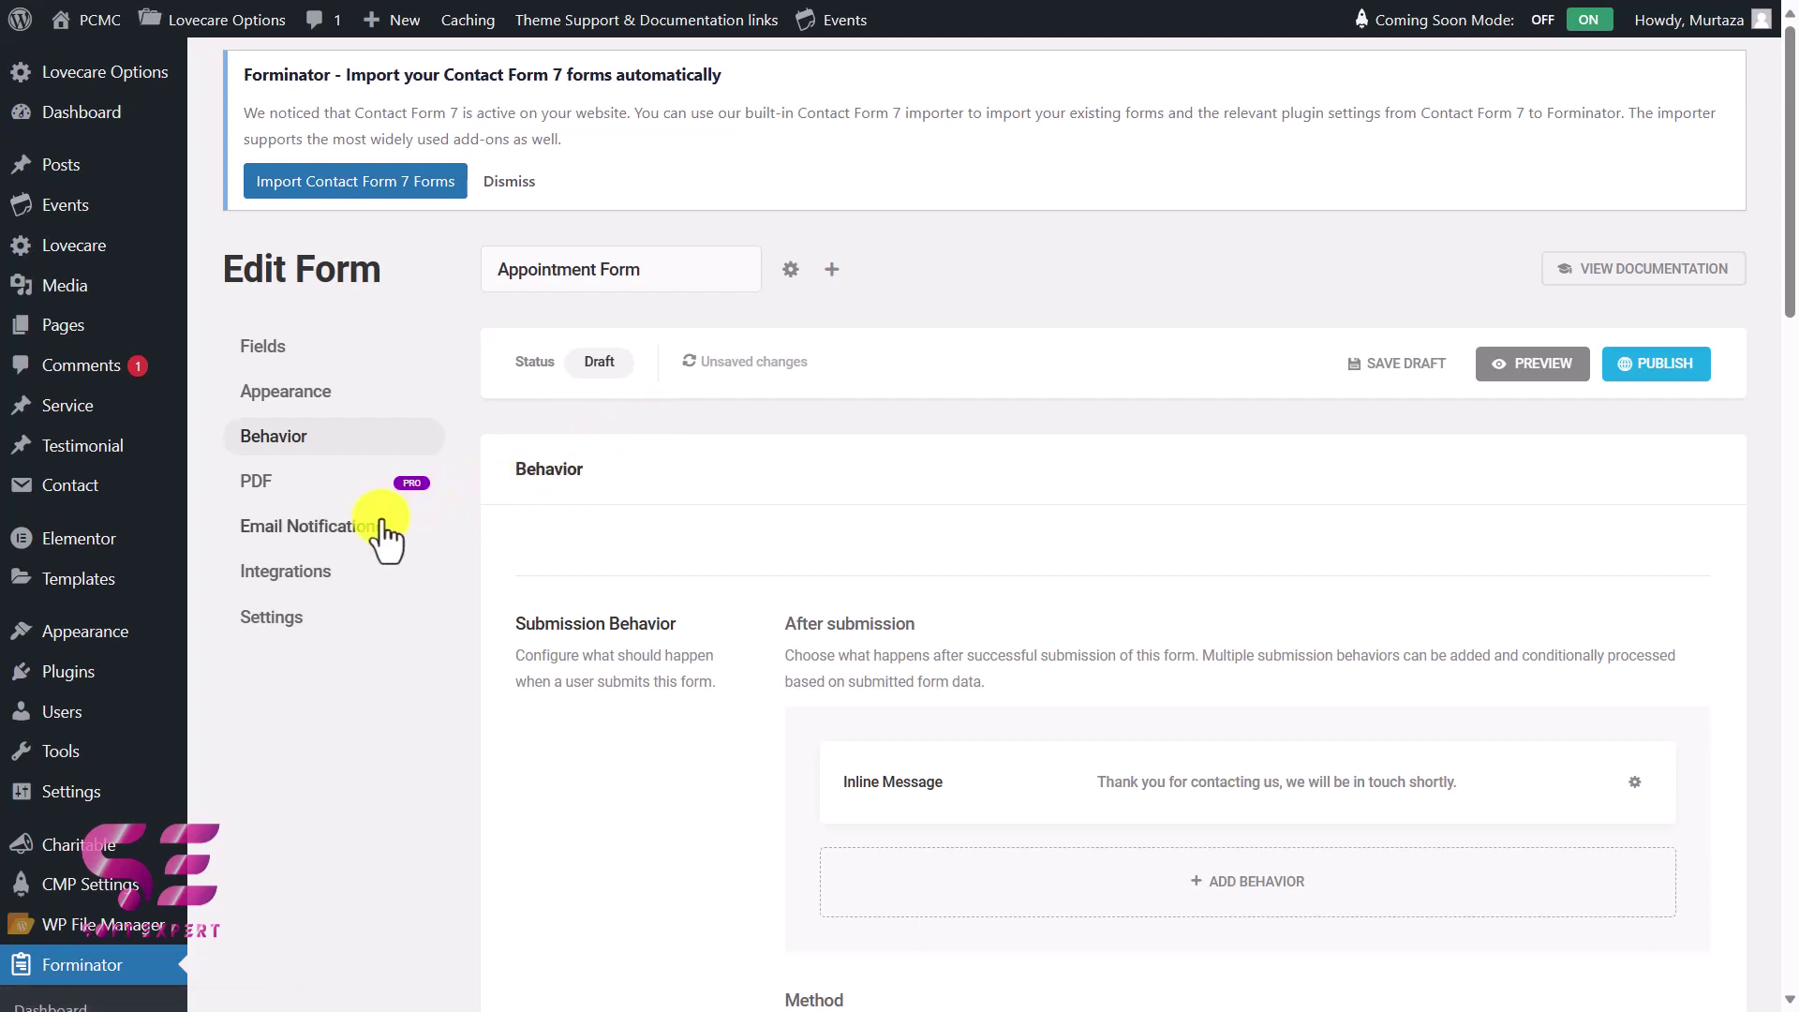
# Review the Admin Email notification, then publish the Appointment Form.
pyautogui.click(367, 545)
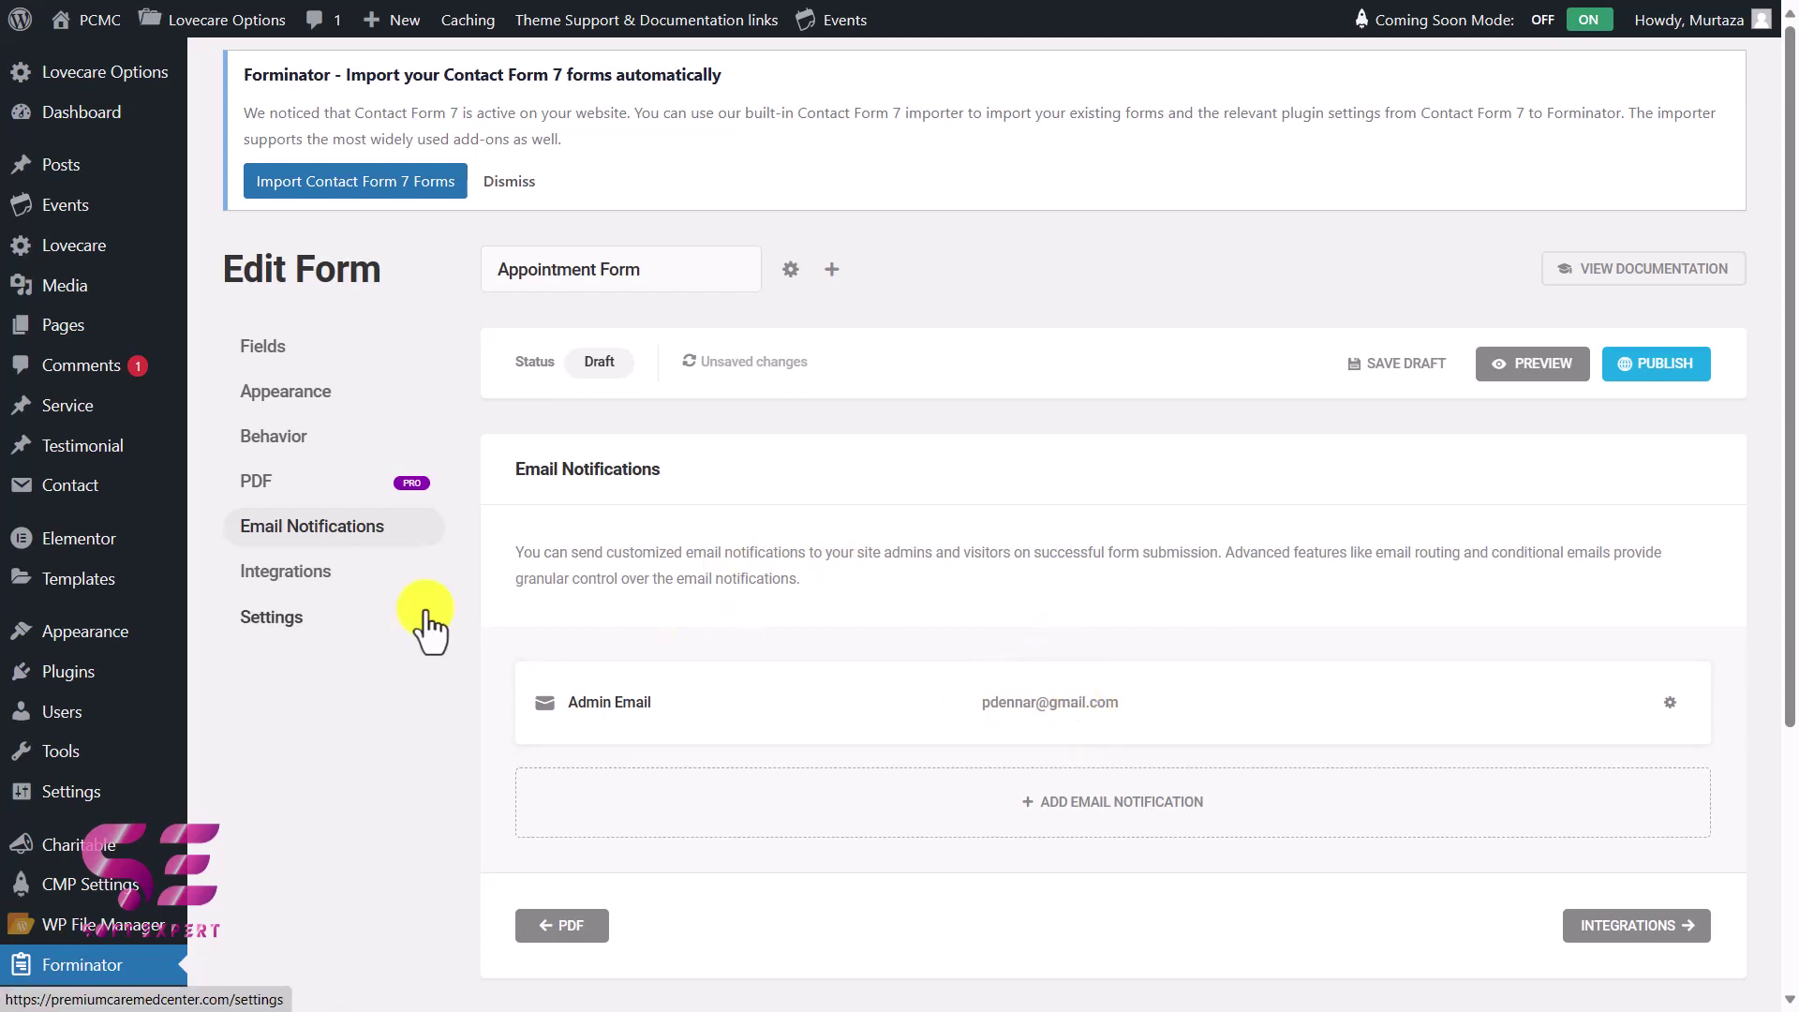
pyautogui.click(1666, 367)
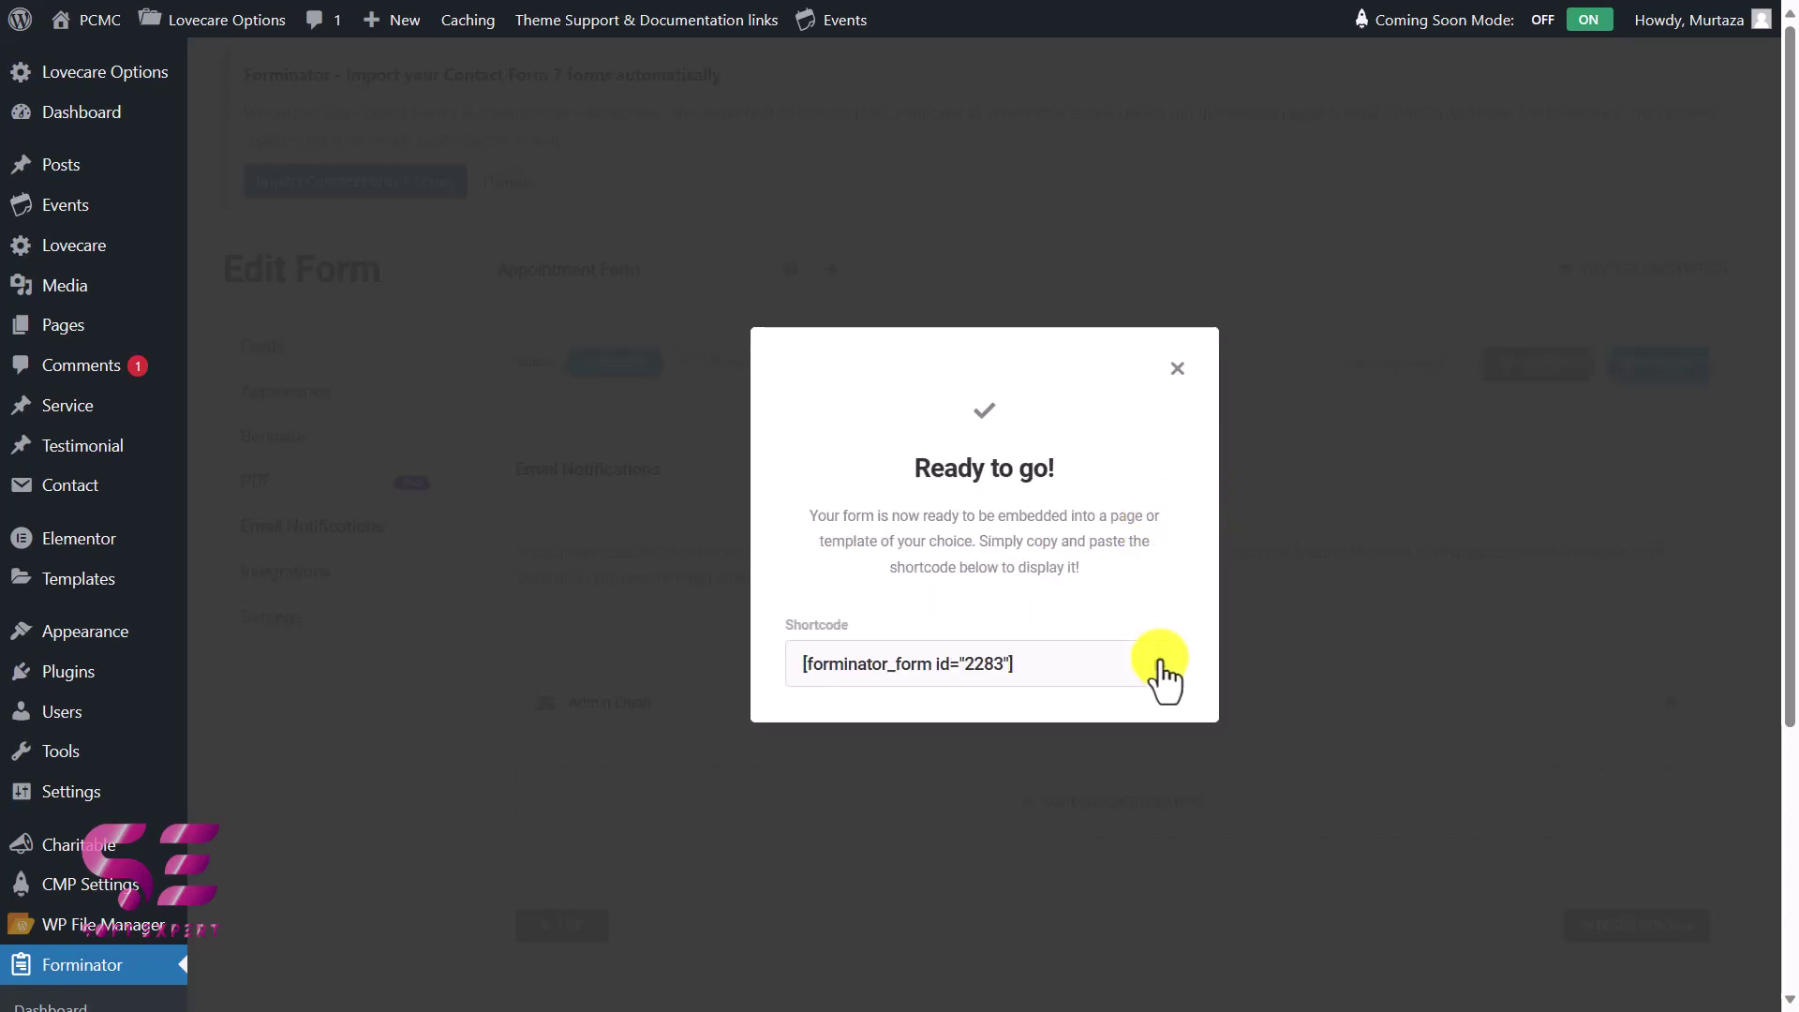
# Copy the shortcode [forminator_form id="2283"] and go to Pages > All Pages.
pyautogui.click(1162, 667)
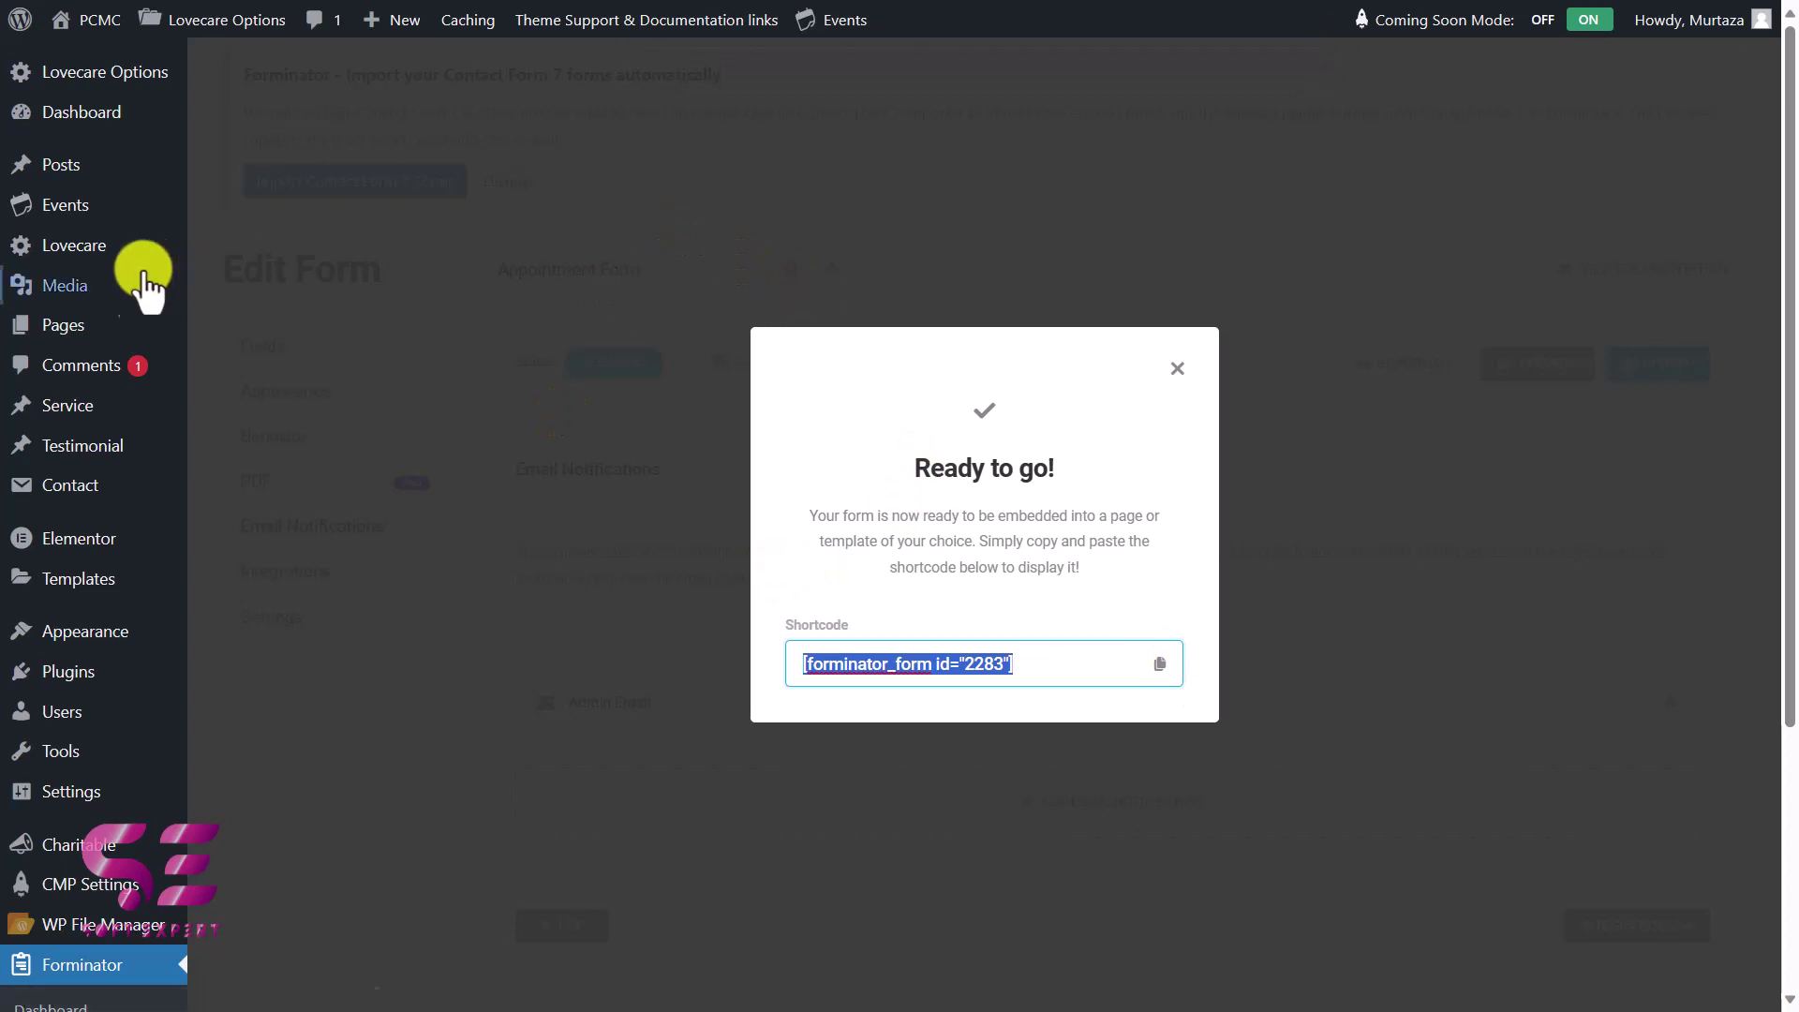
pyautogui.click(64, 324)
pyautogui.click(64, 324)
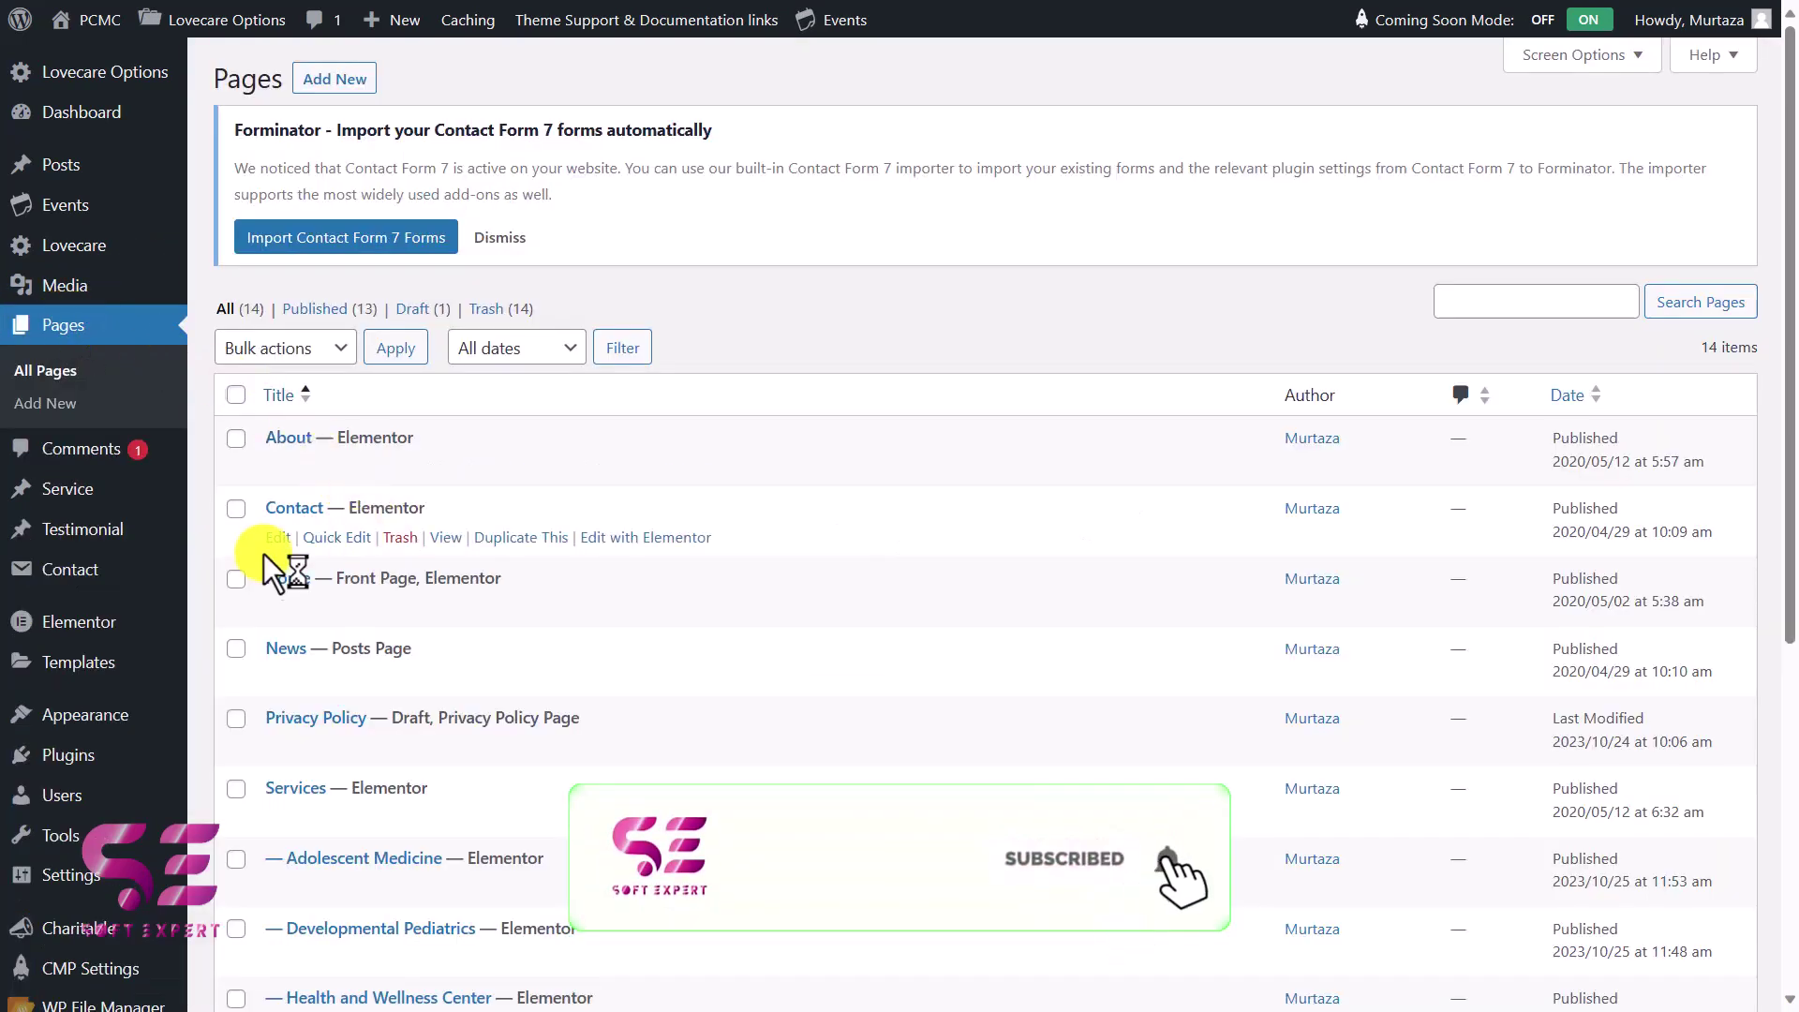
# Edit the Home page with Elementor and scroll to the empty area below the contact form.
pyautogui.click(646, 607)
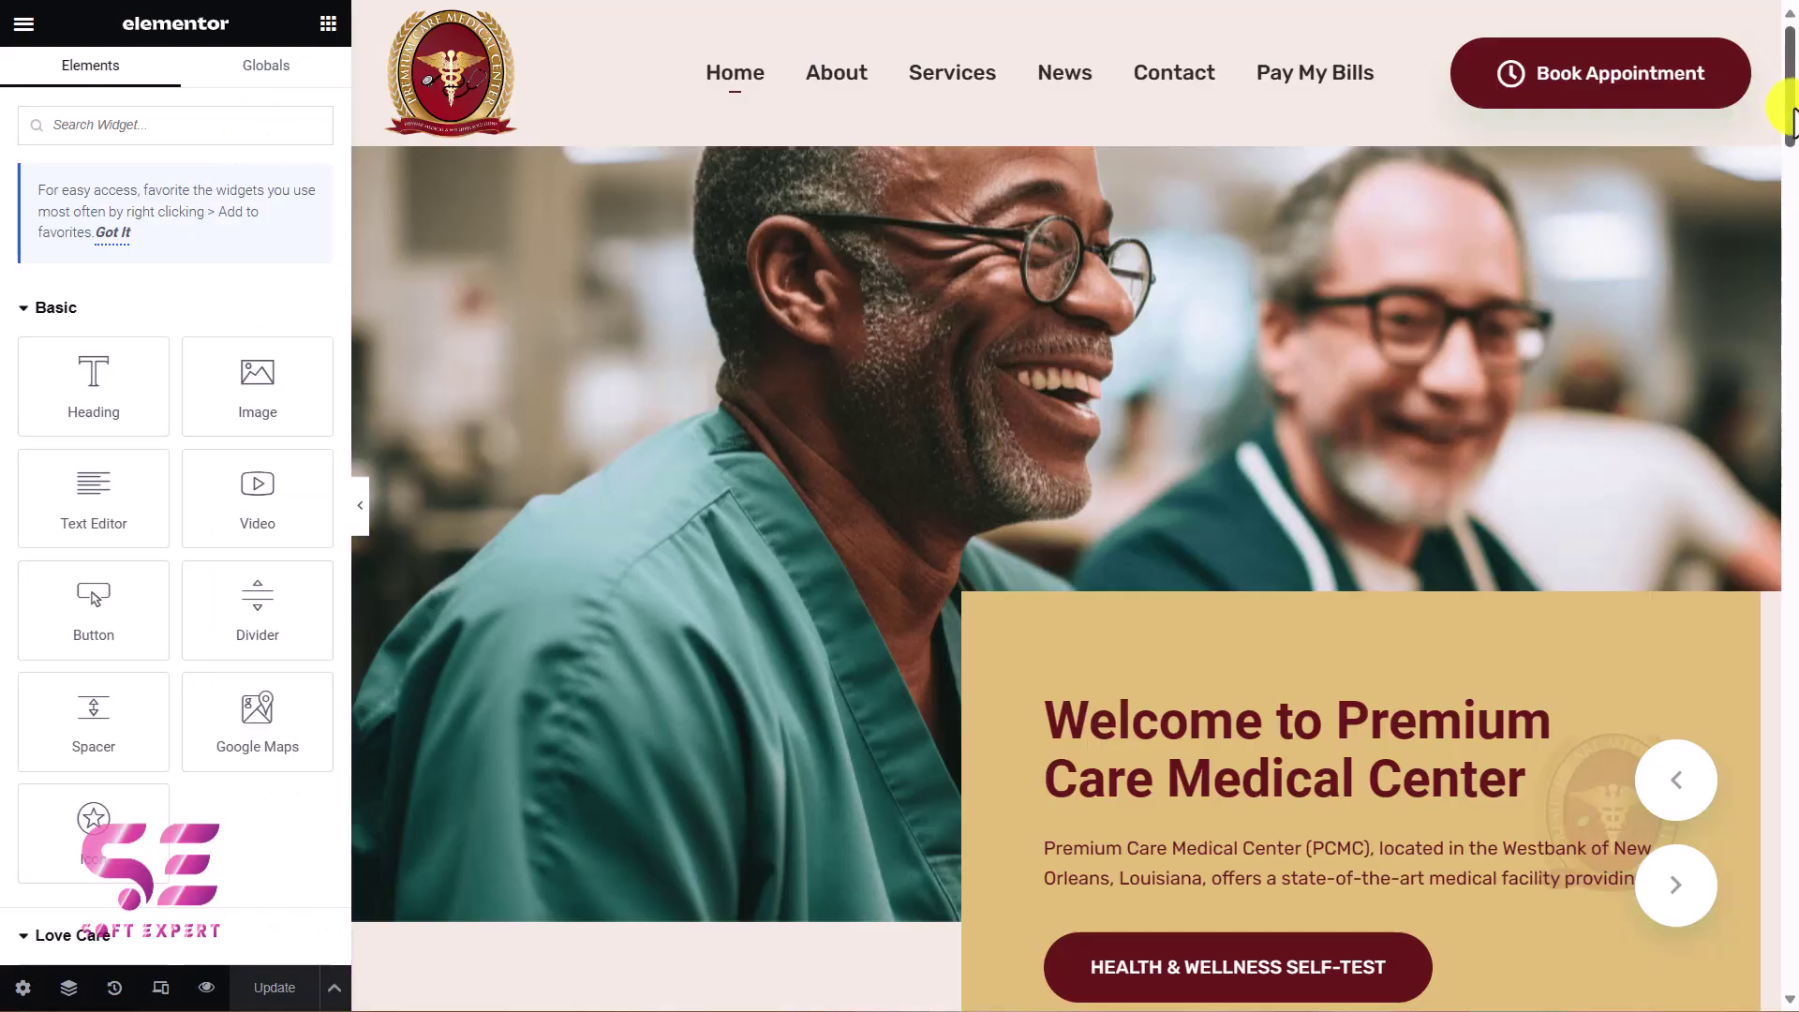
pyautogui.click(1789, 419)
pyautogui.scroll(-10, 1778, 755)
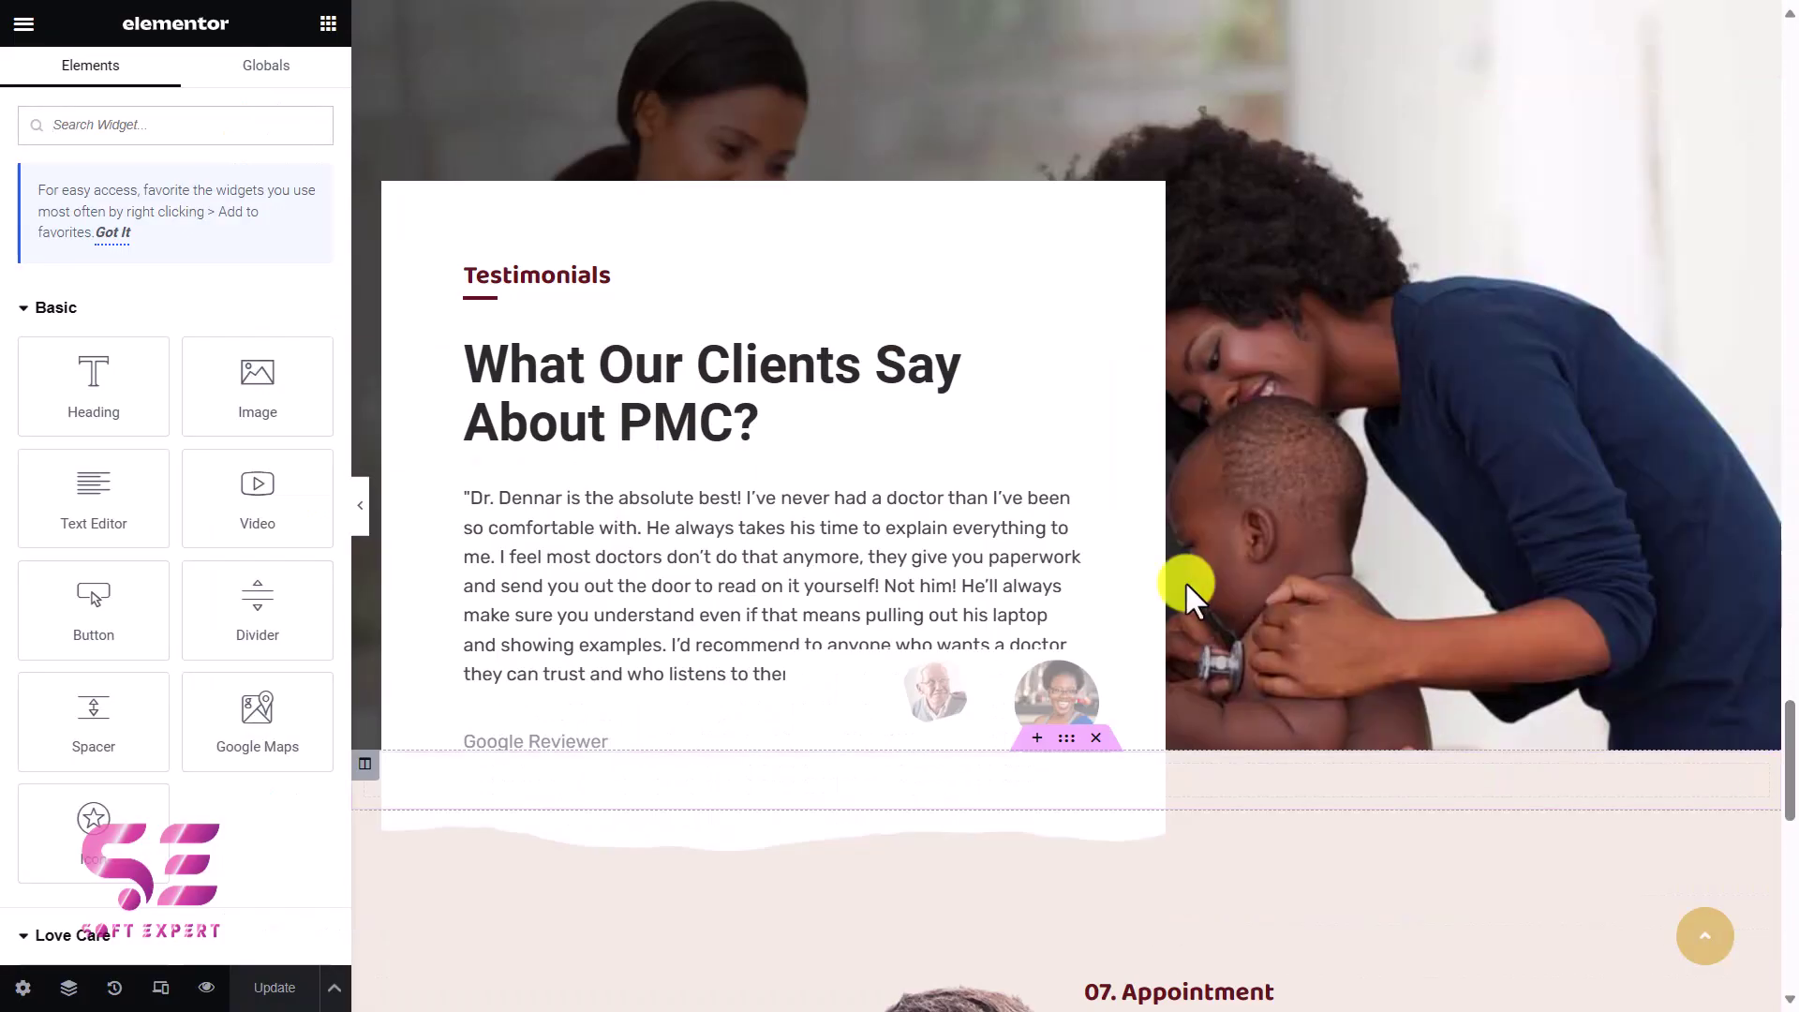
pyautogui.scroll(-8, 1184, 581)
pyautogui.scroll(-6, 1186, 583)
pyautogui.scroll(6, 1187, 595)
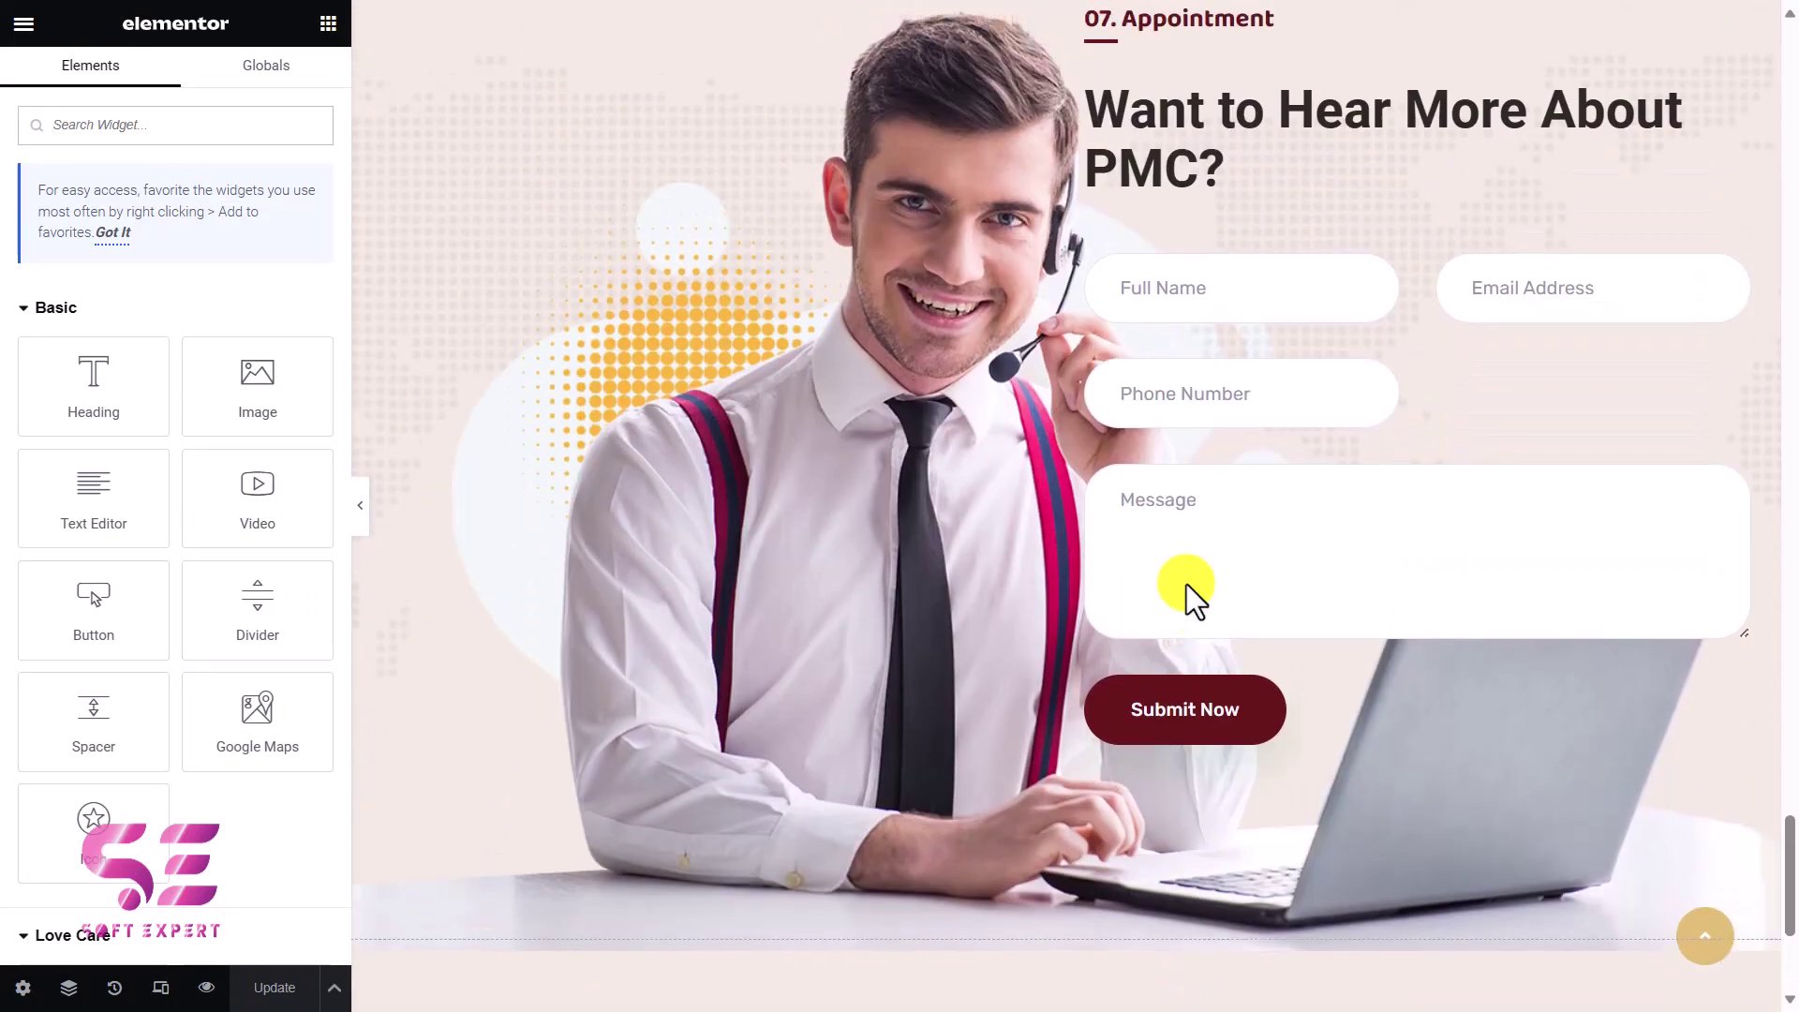
pyautogui.scroll(-5, 1252, 354)
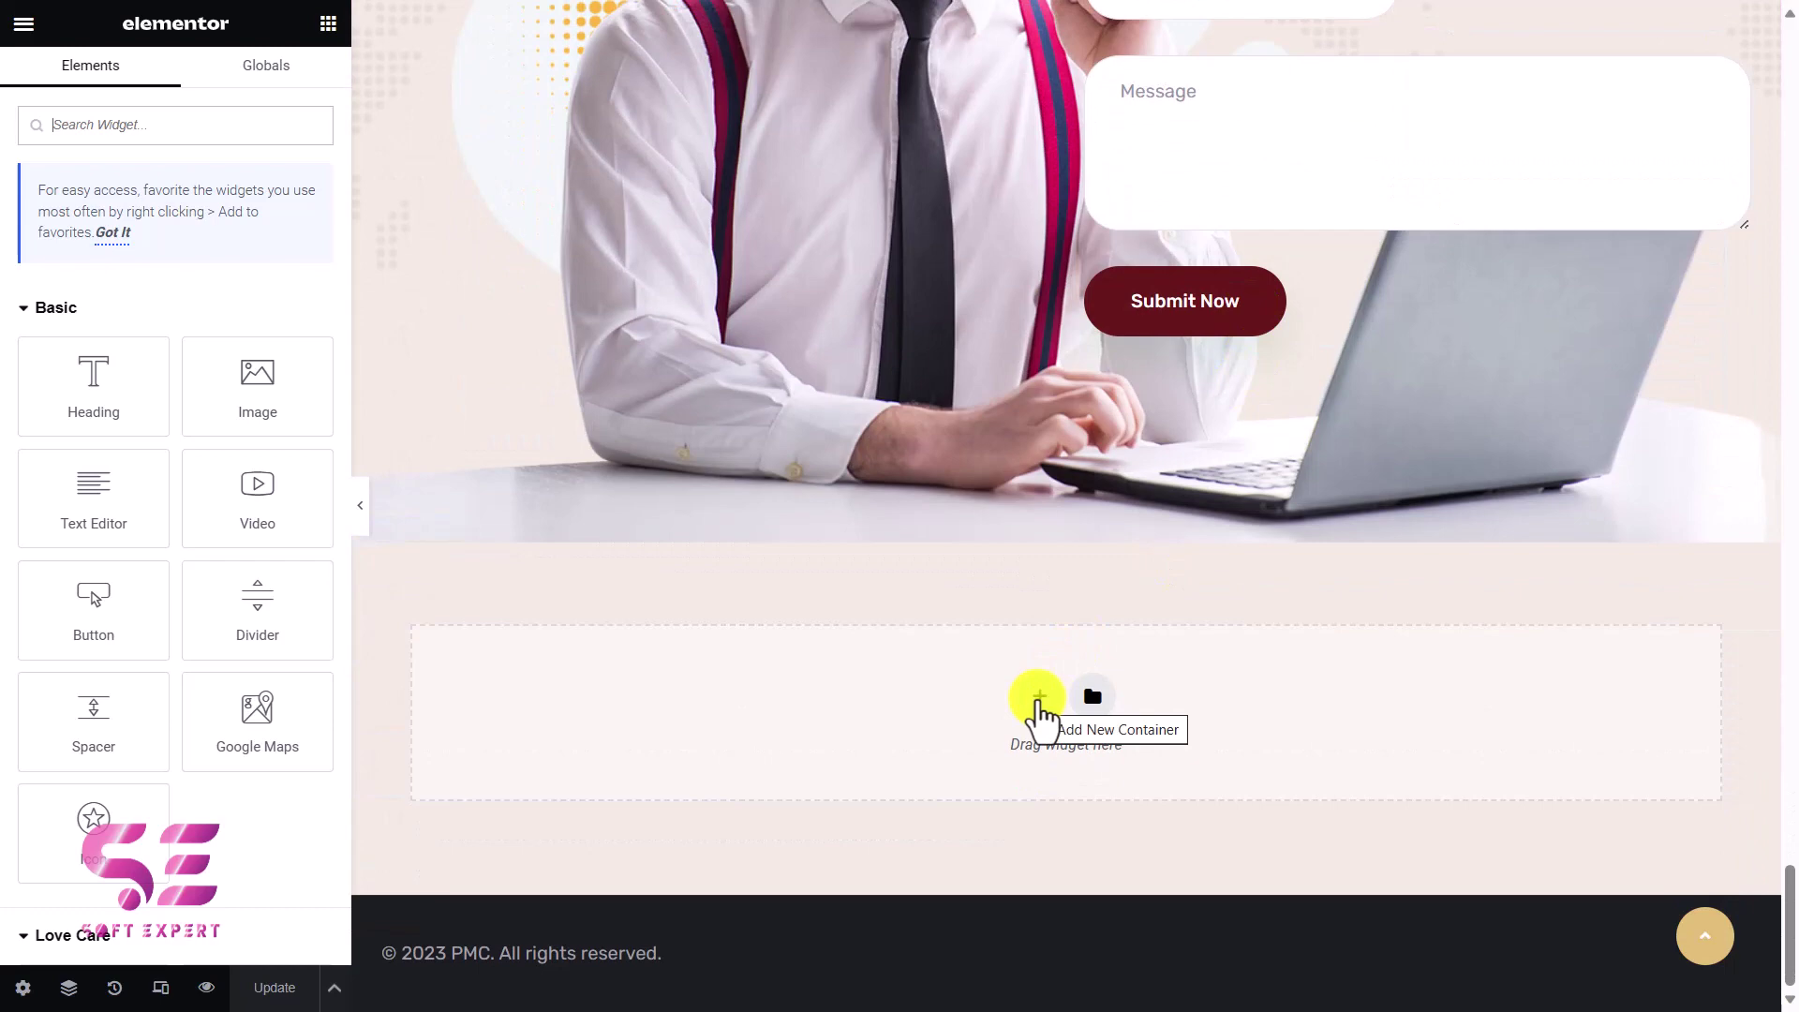
# Add a single-column container, 895 px wide, Classic white background, zero padding.
pyautogui.click(1038, 698)
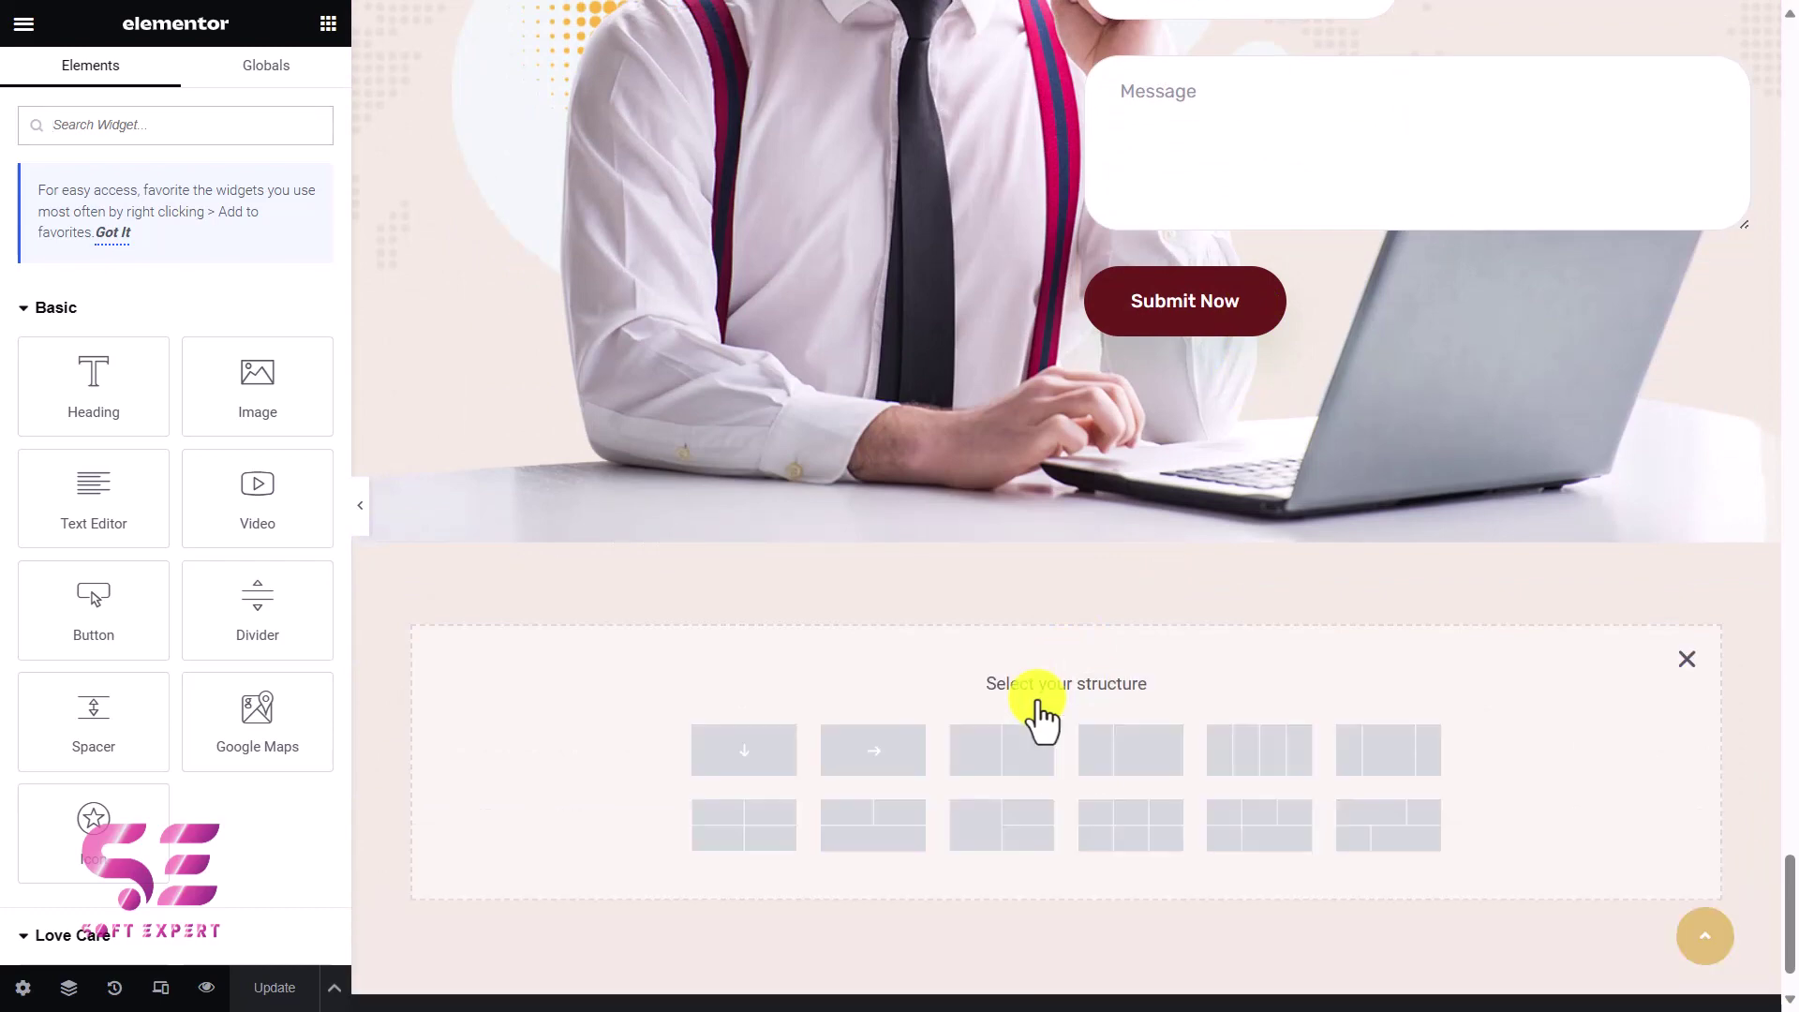
pyautogui.click(735, 749)
pyautogui.scroll(-2, 734, 755)
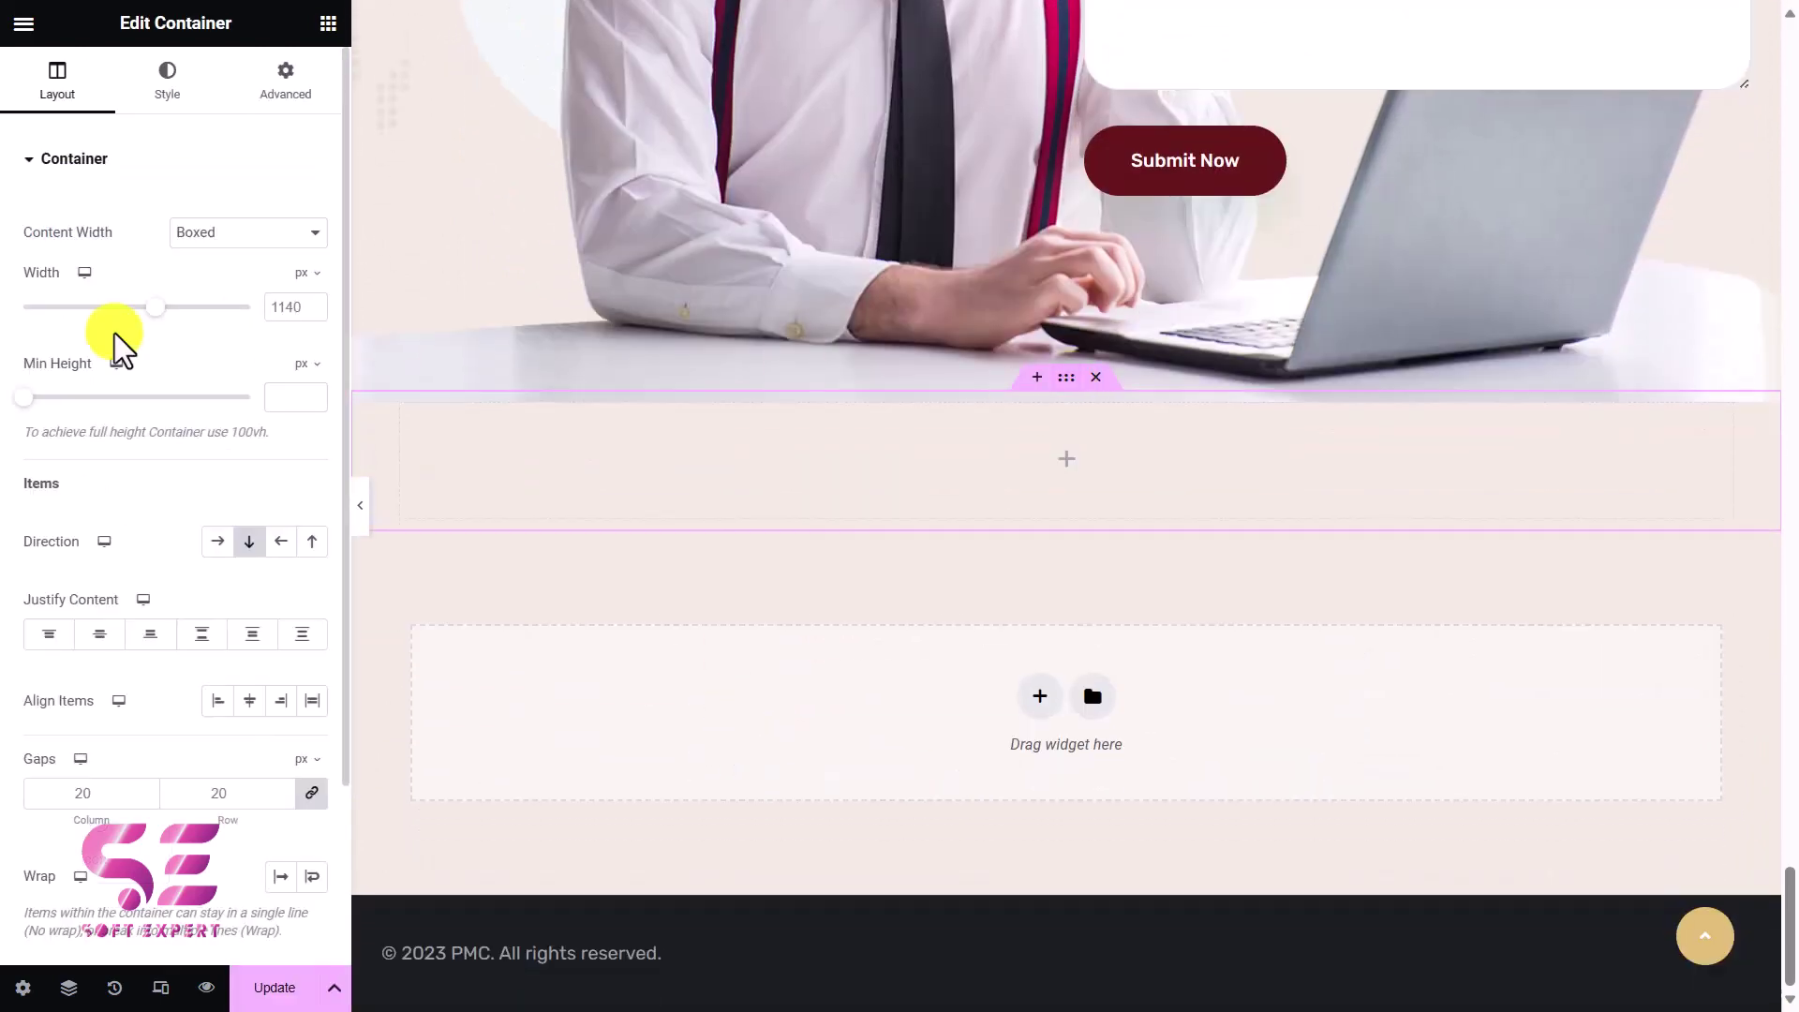
pyautogui.moveTo(158, 323); pyautogui.dragTo(121, 328)
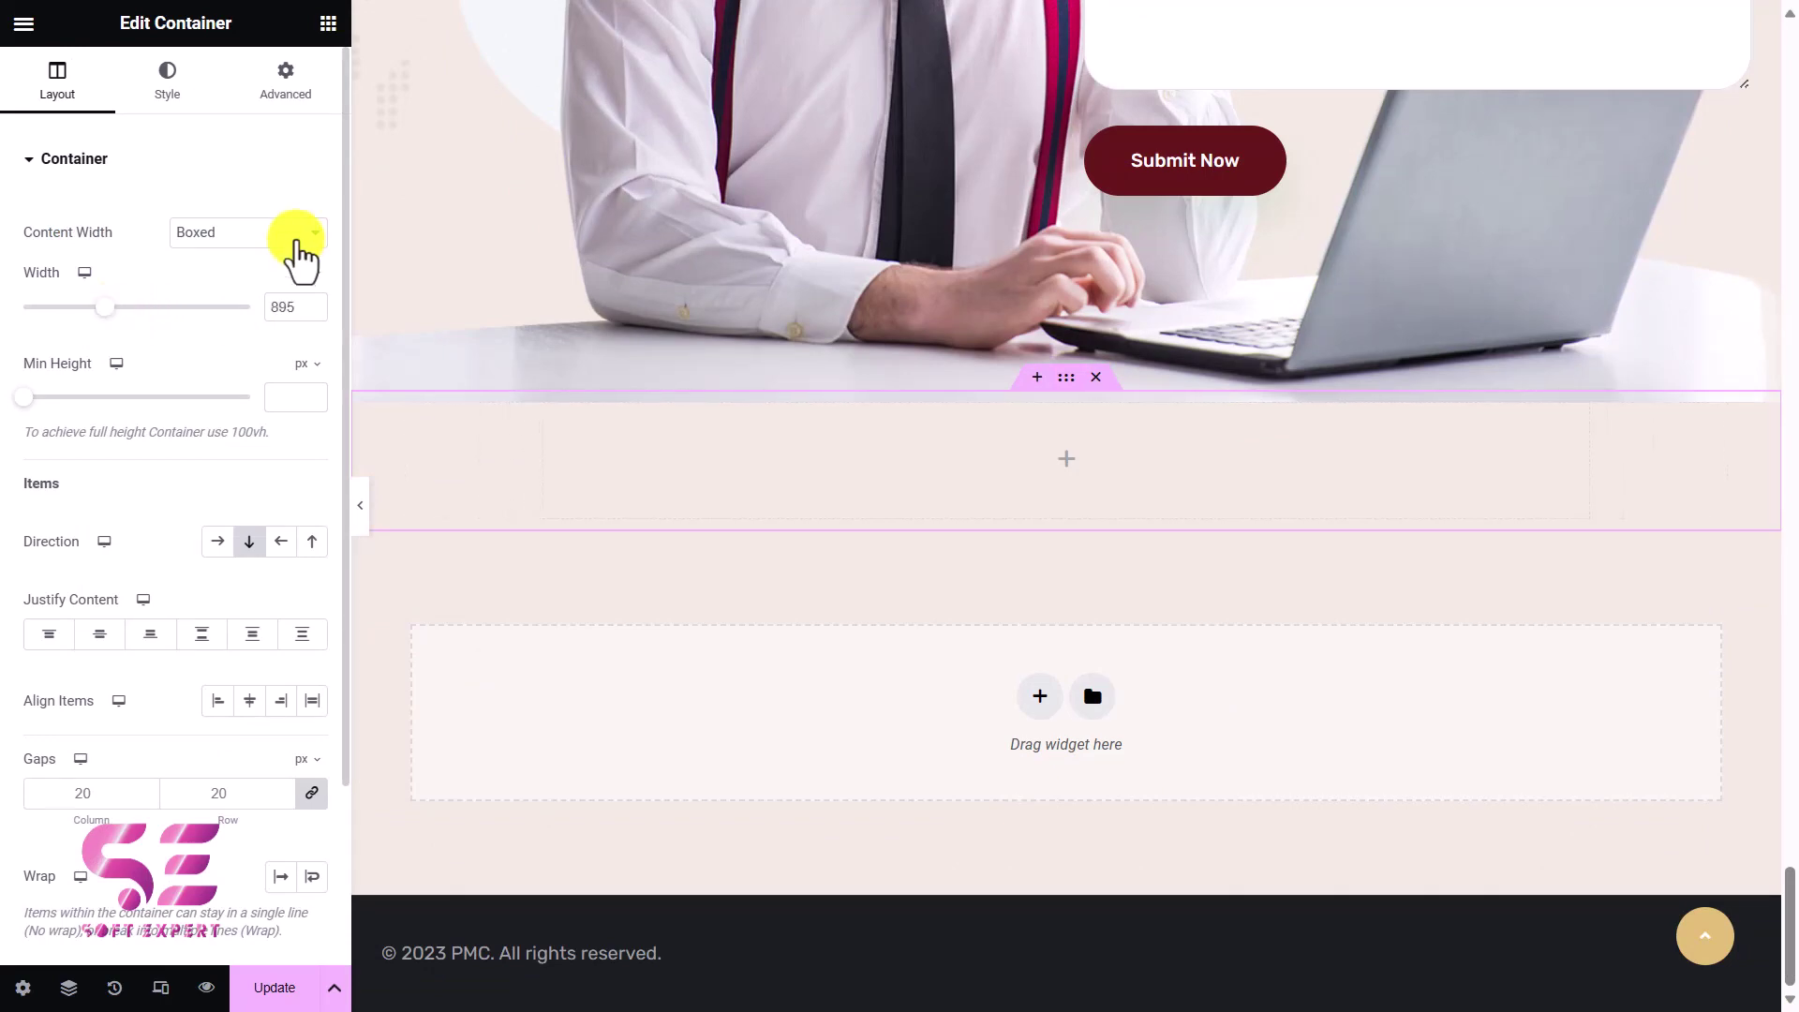
pyautogui.click(182, 94)
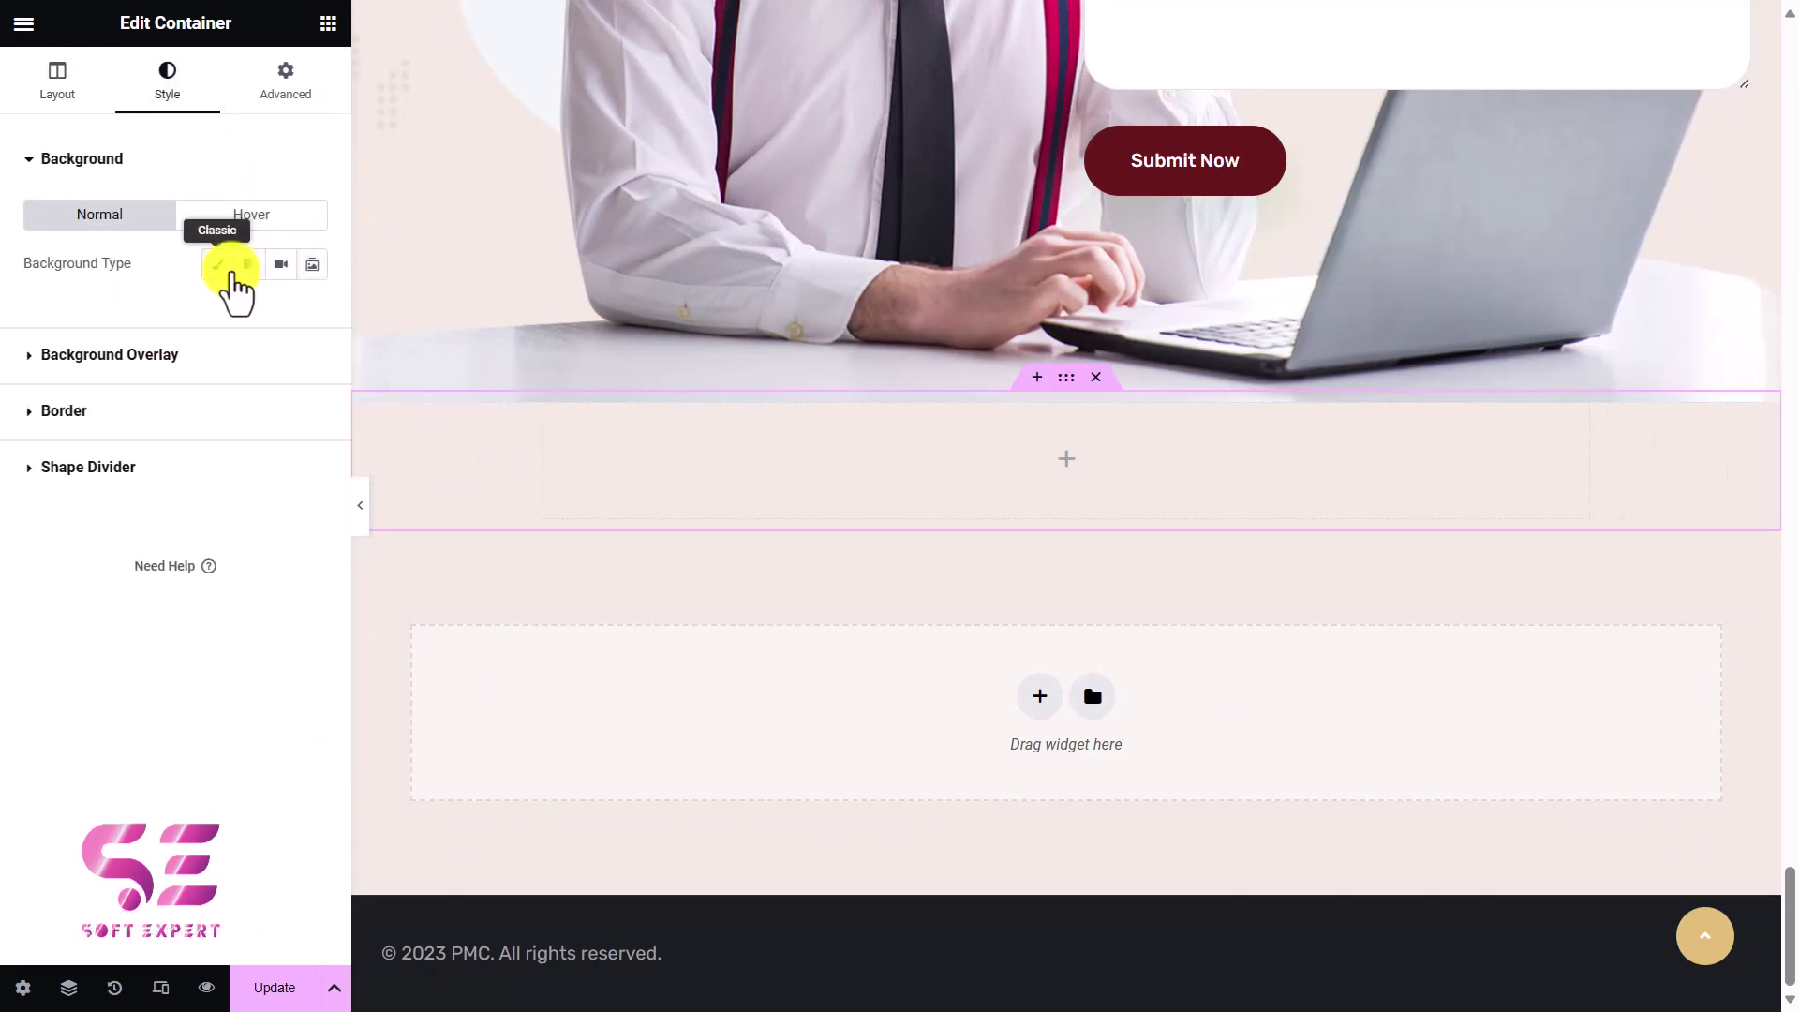
pyautogui.click(231, 270)
pyautogui.click(293, 94)
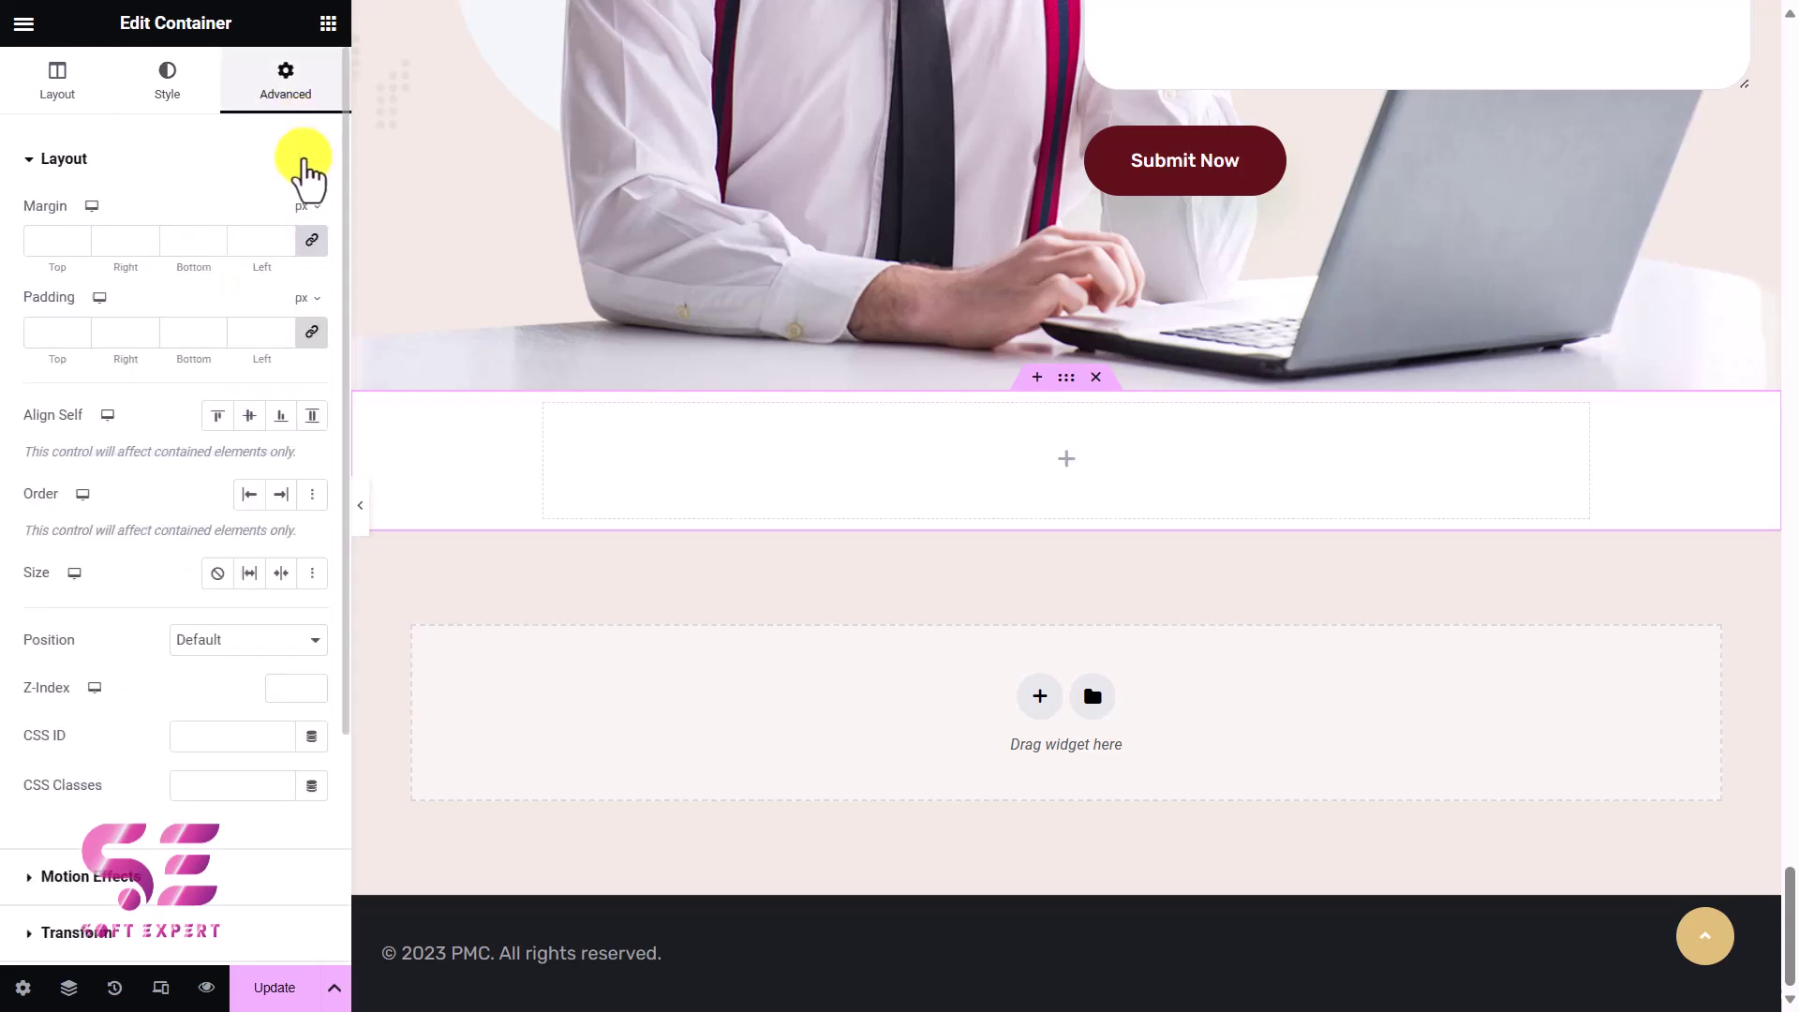
pyautogui.click(312, 331)
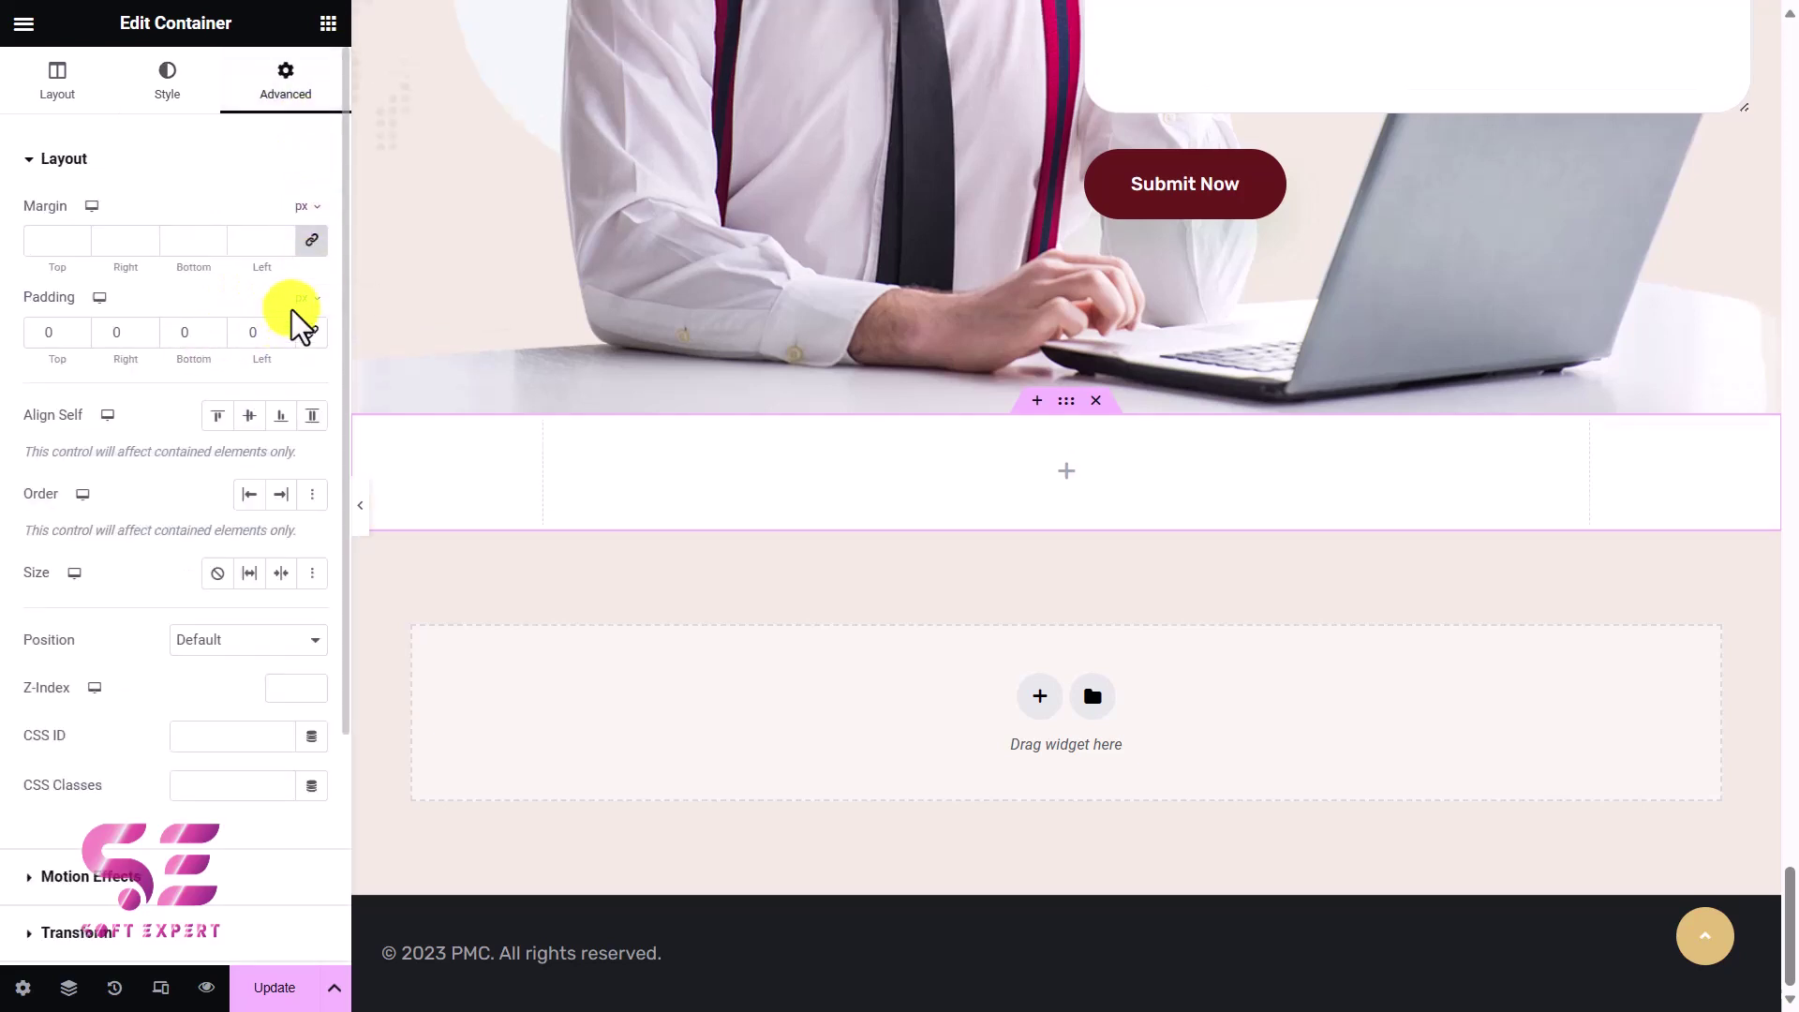
pyautogui.hotkey('ctrl', 'z')
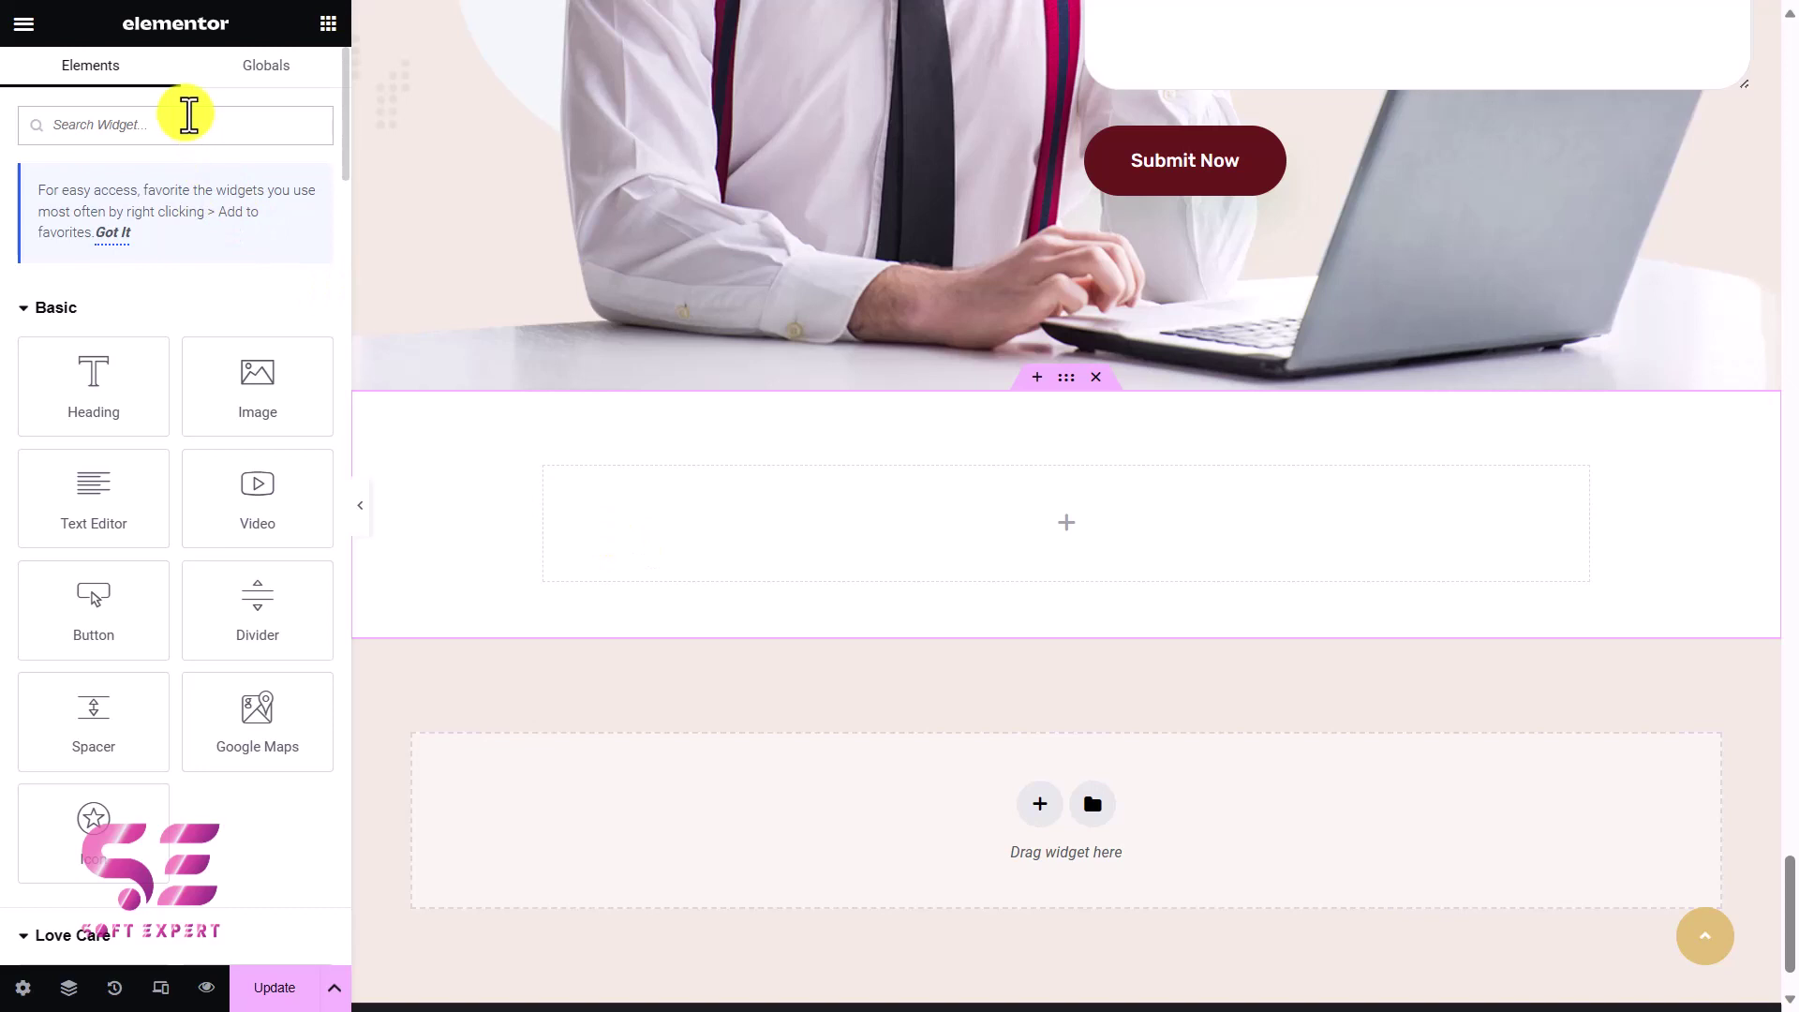
# Drop a Shortcode widget into the container with [forminator_form id="2283"] and check the preview.
pyautogui.write('shor')
pyautogui.moveTo(125, 350); pyautogui.dragTo(593, 514)
pyautogui.click(136, 315)
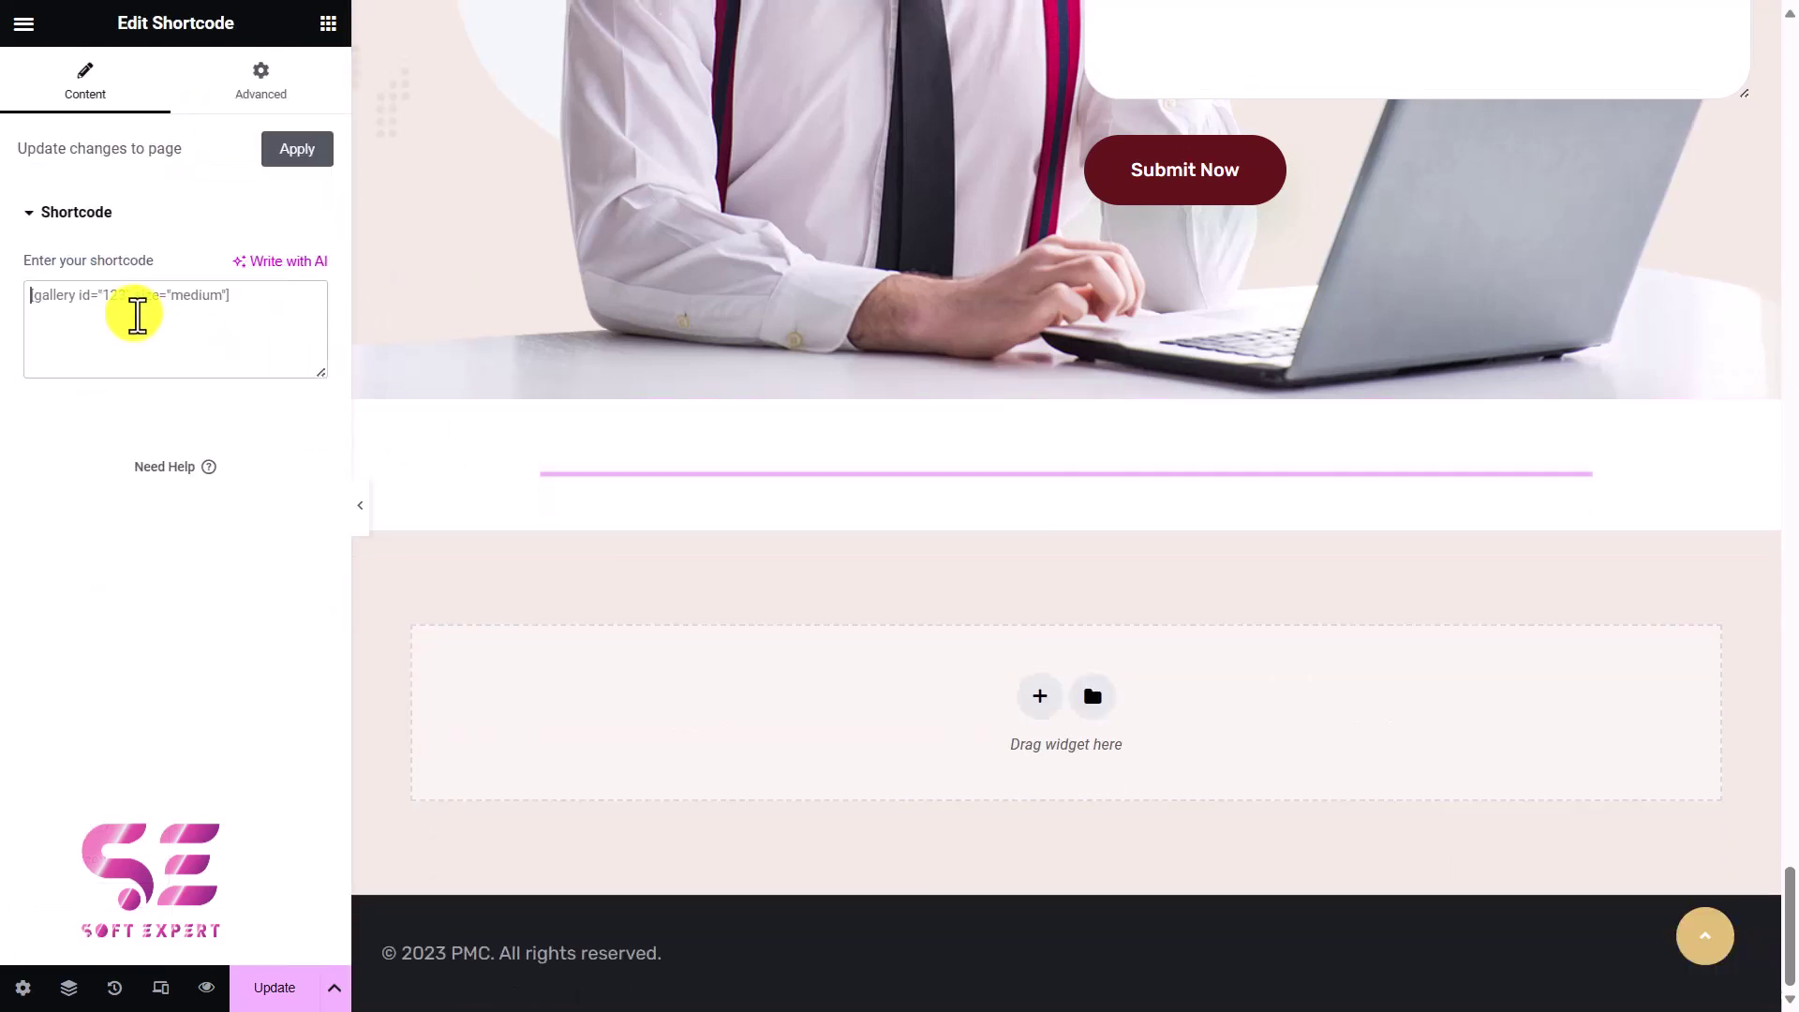
pyautogui.write('[forminator_form id="2283"]')
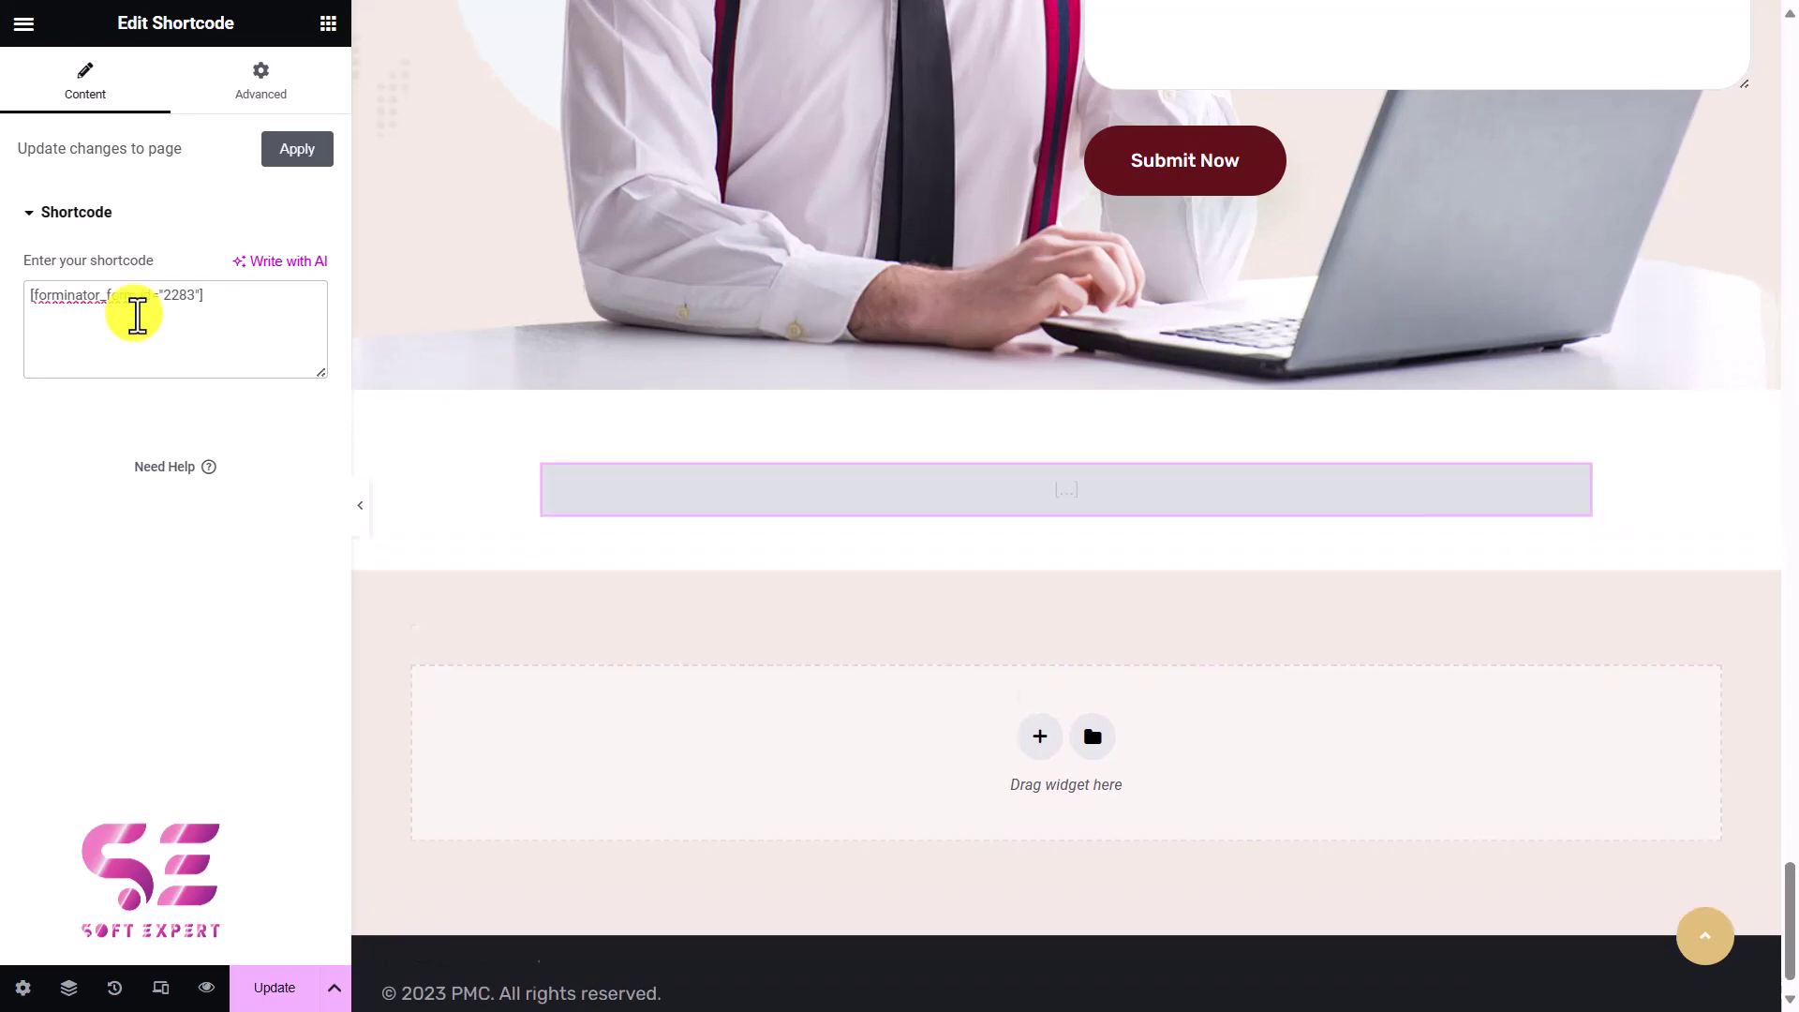
pyautogui.scroll(-2, 780, 550)
pyautogui.scroll(-2, 779, 550)
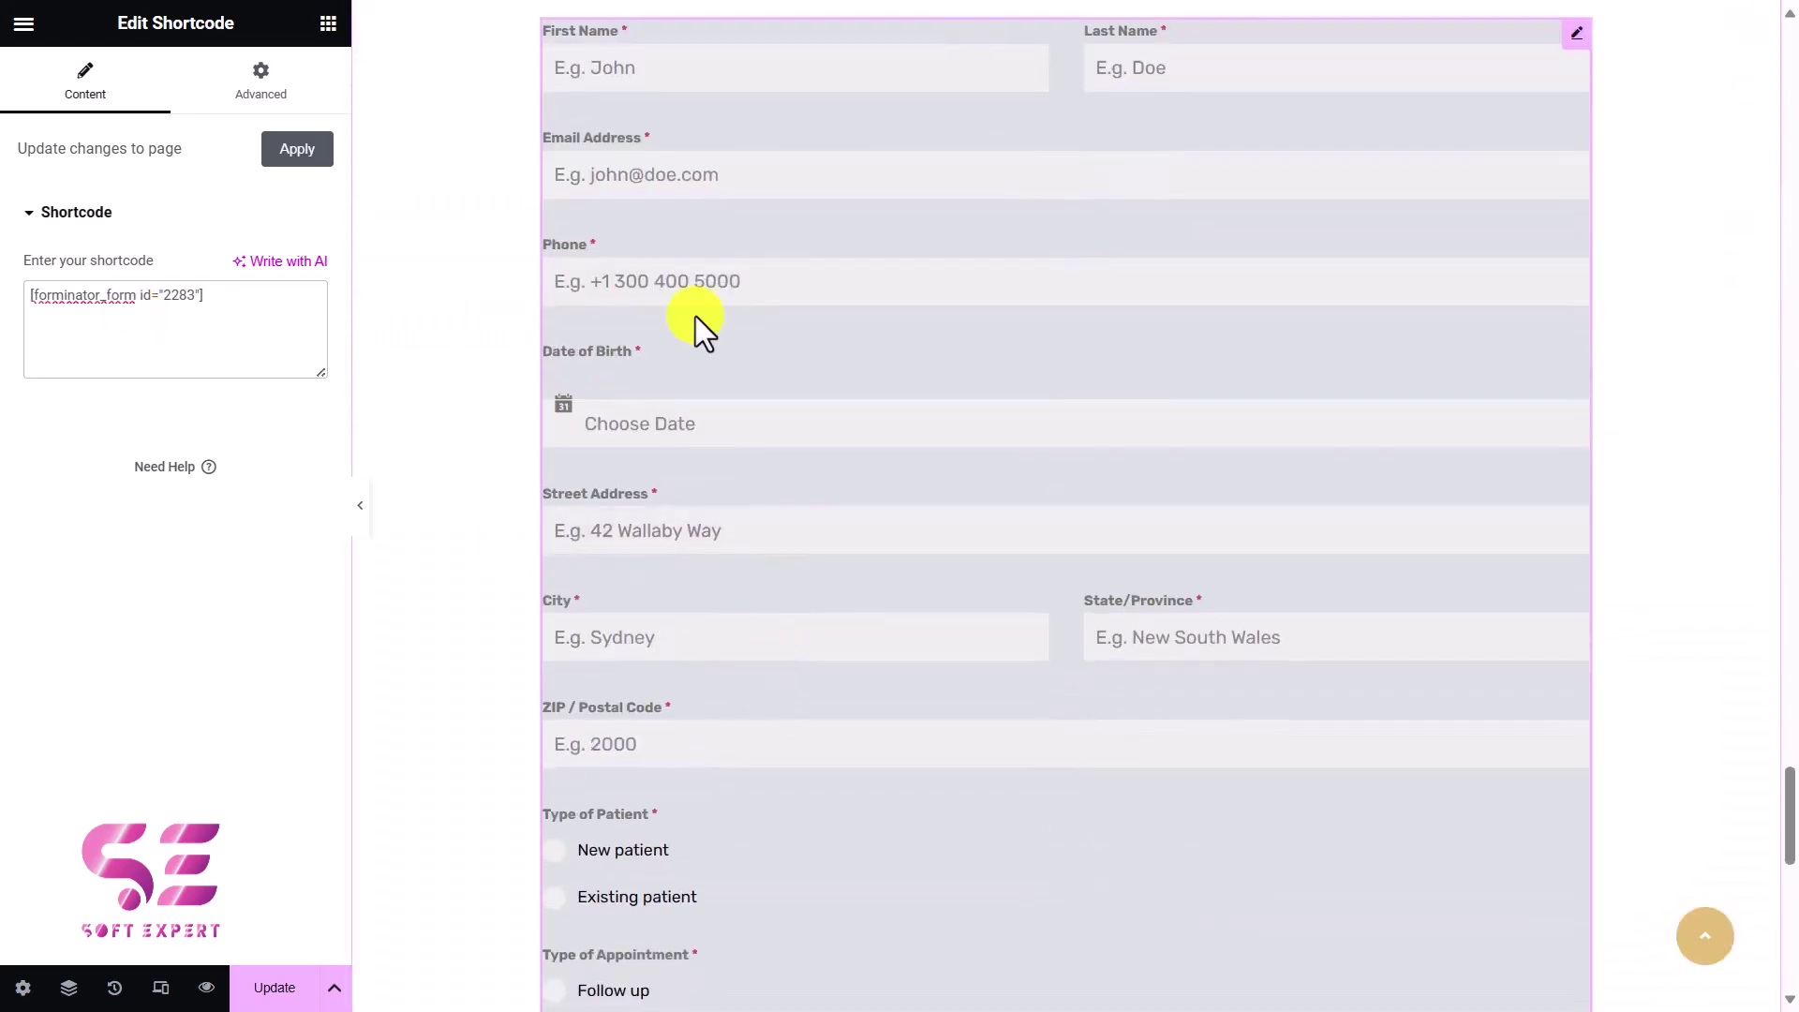
pyautogui.scroll(-10, 699, 329)
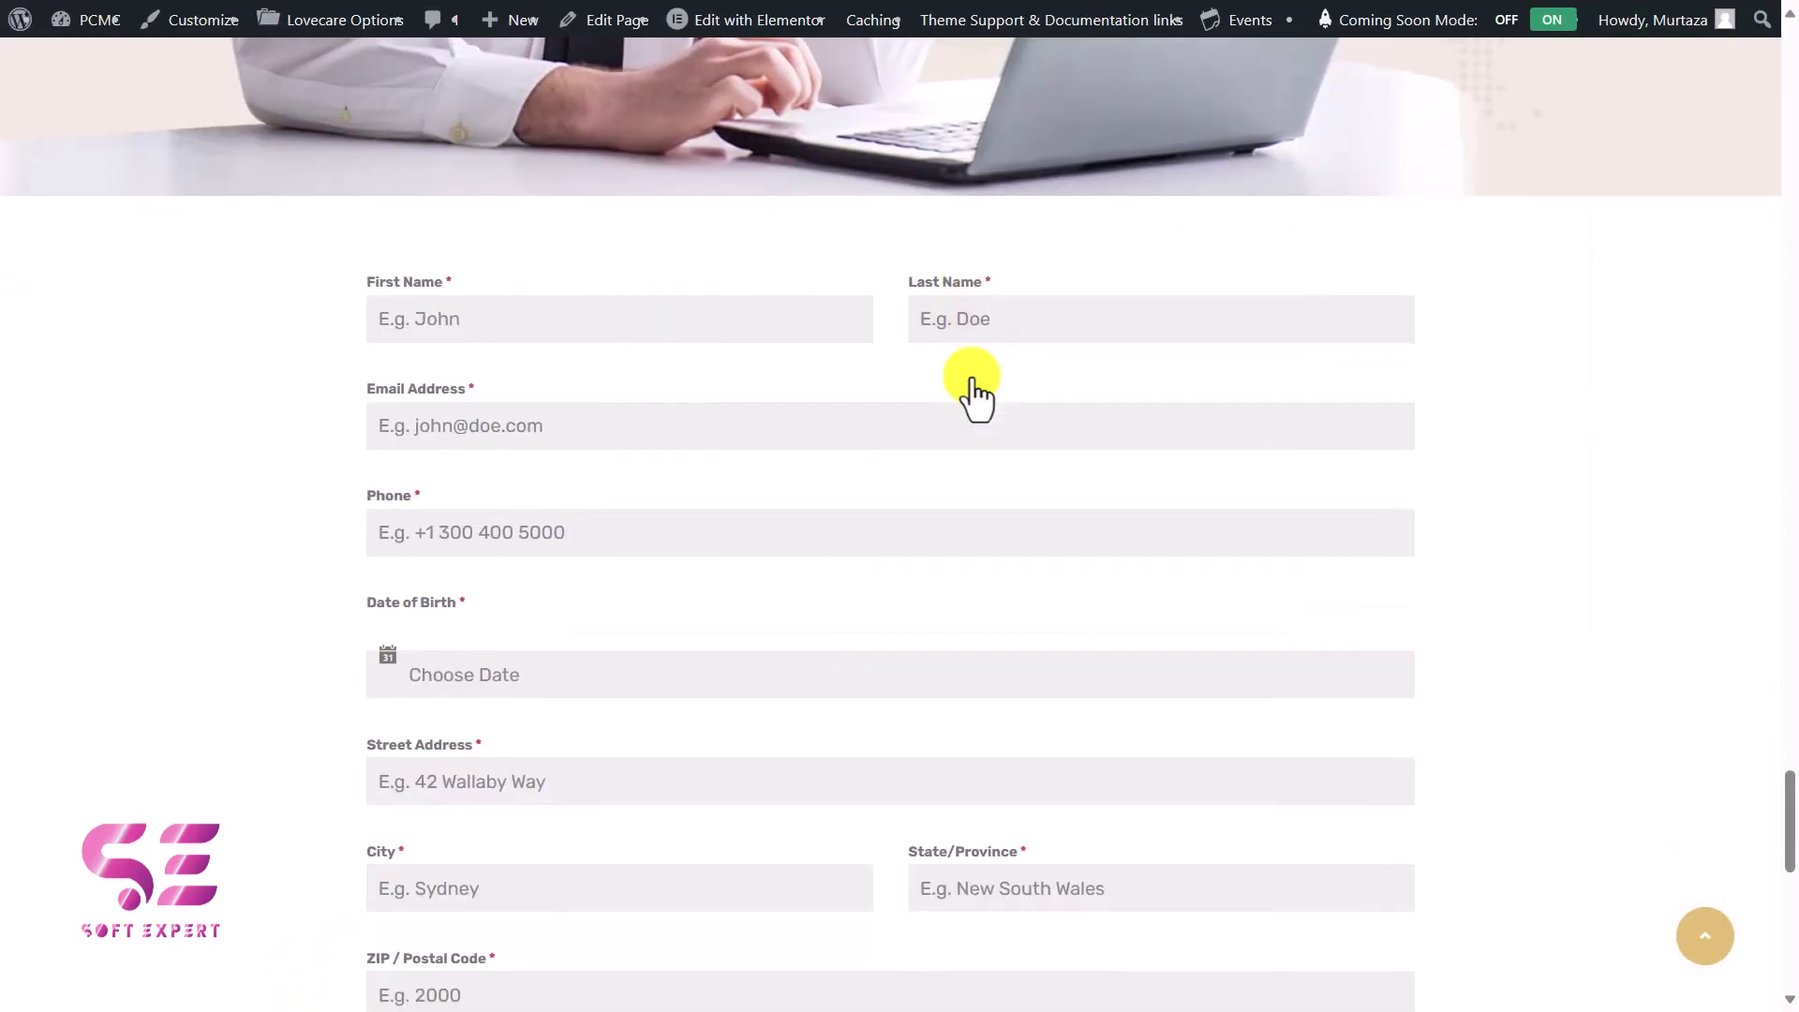
# Click through Hours, Minutes, Street Address, Phone and Email on the live form to raise required-field errors.
pyautogui.scroll(-1, 494, 337)
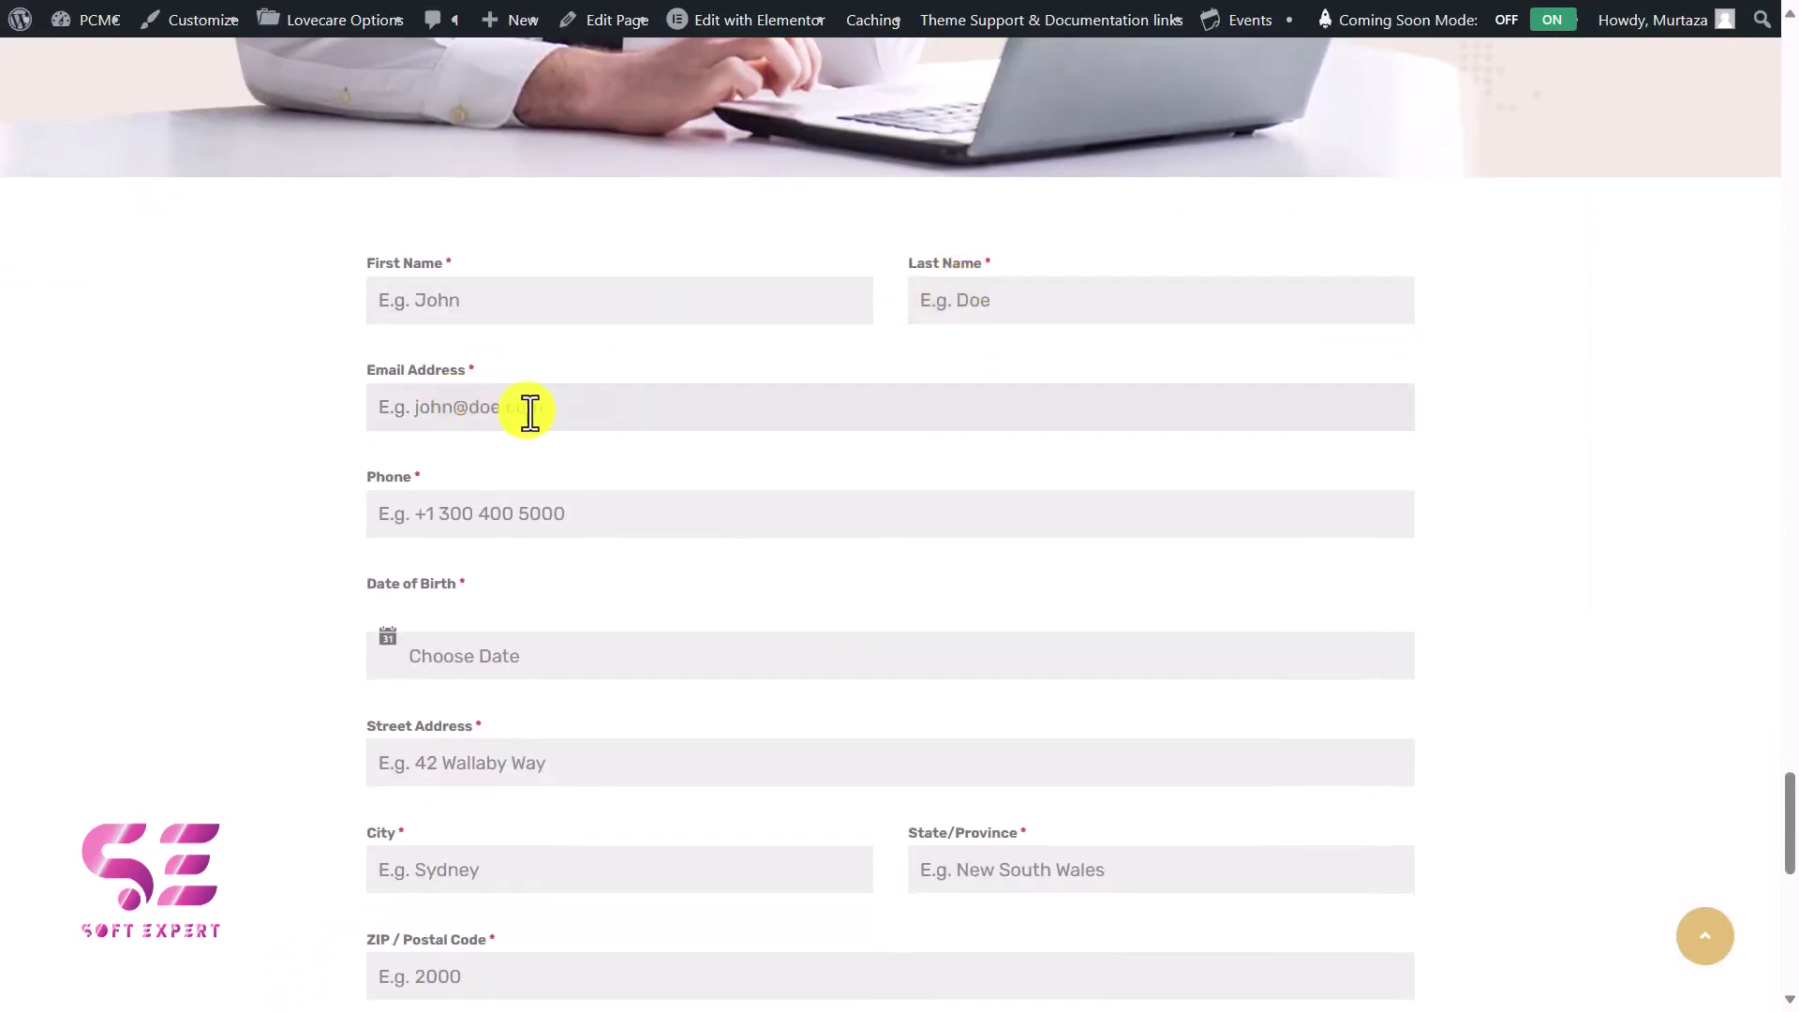
pyautogui.scroll(-2, 562, 417)
pyautogui.scroll(-7, 570, 480)
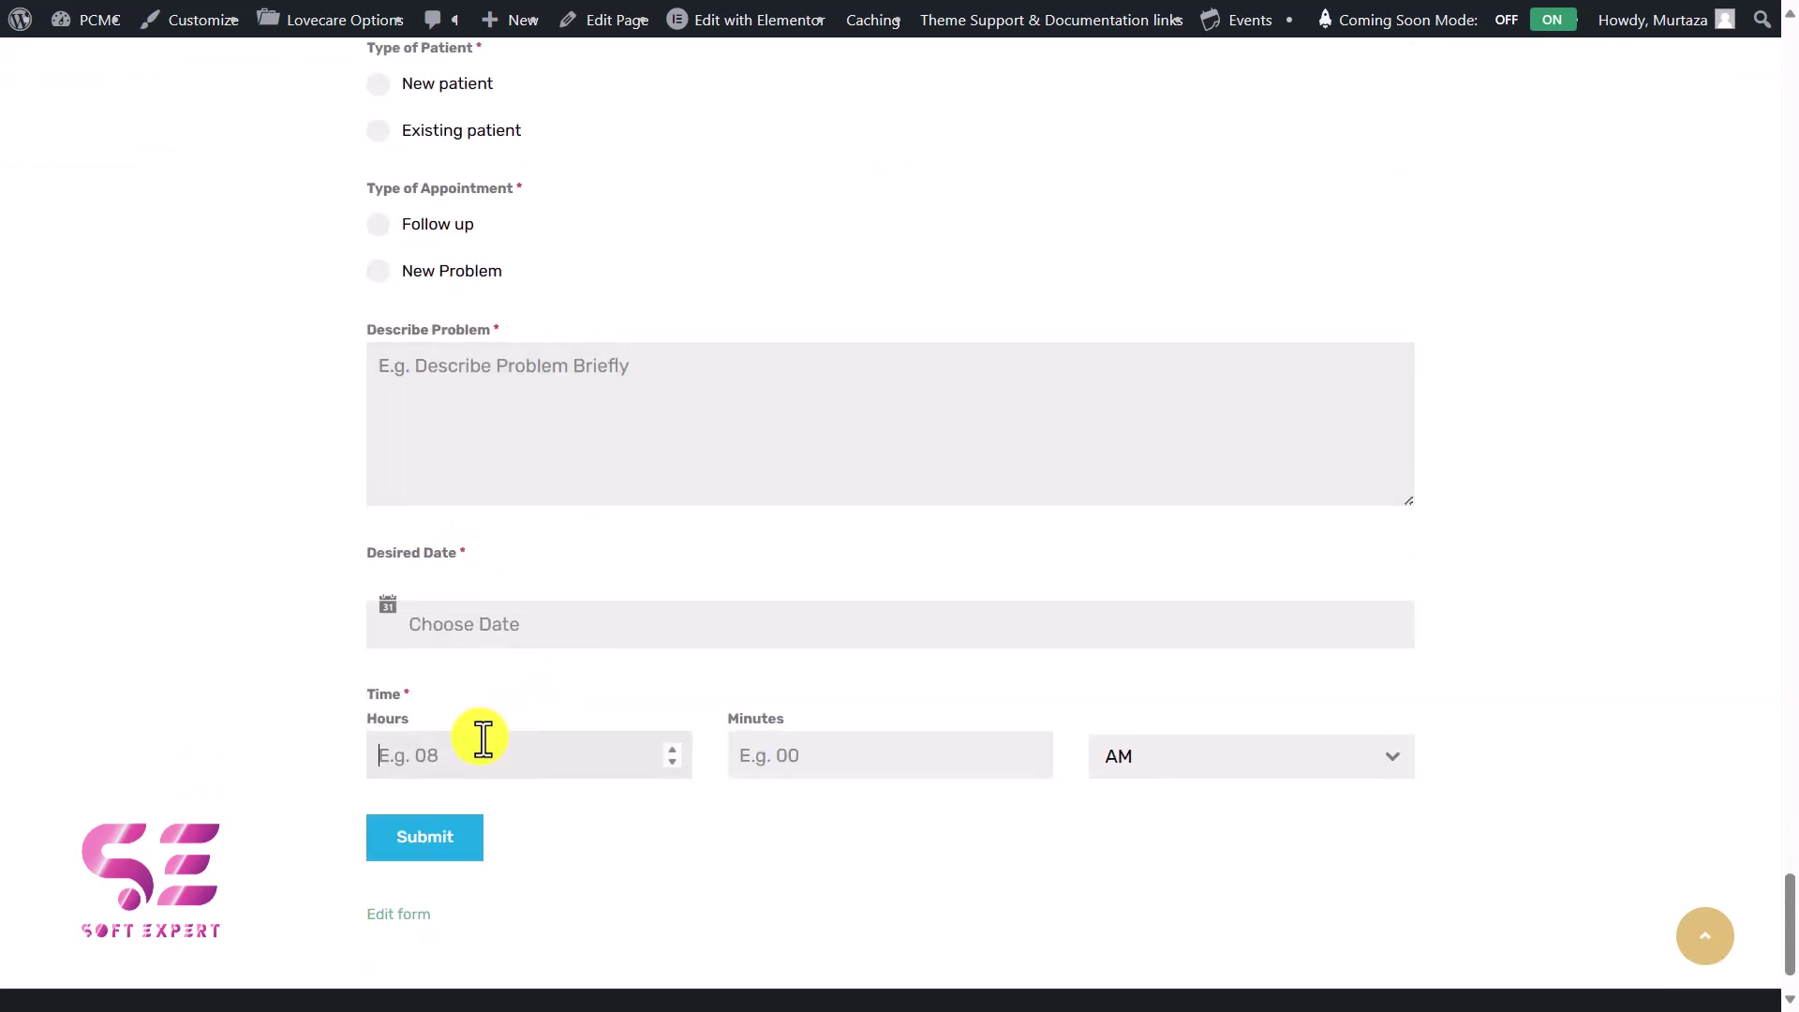
pyautogui.click(742, 759)
pyautogui.click(827, 602)
pyautogui.scroll(5, 827, 602)
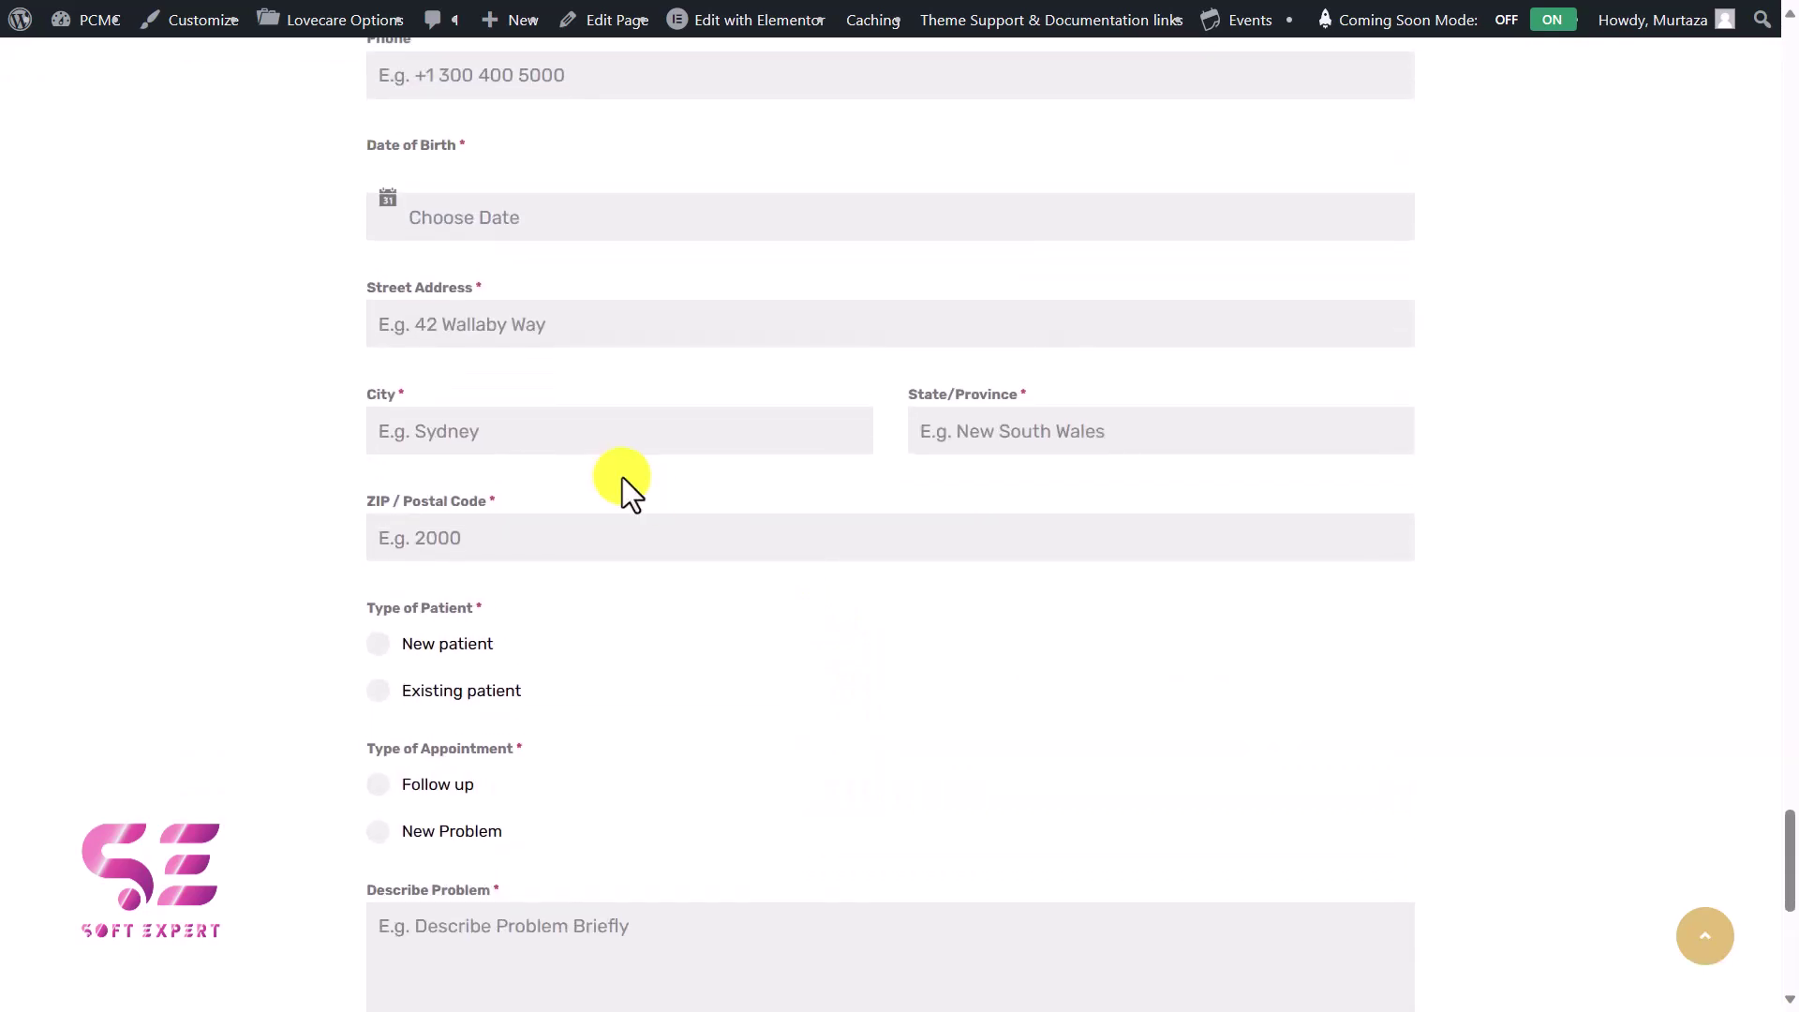
pyautogui.click(560, 309)
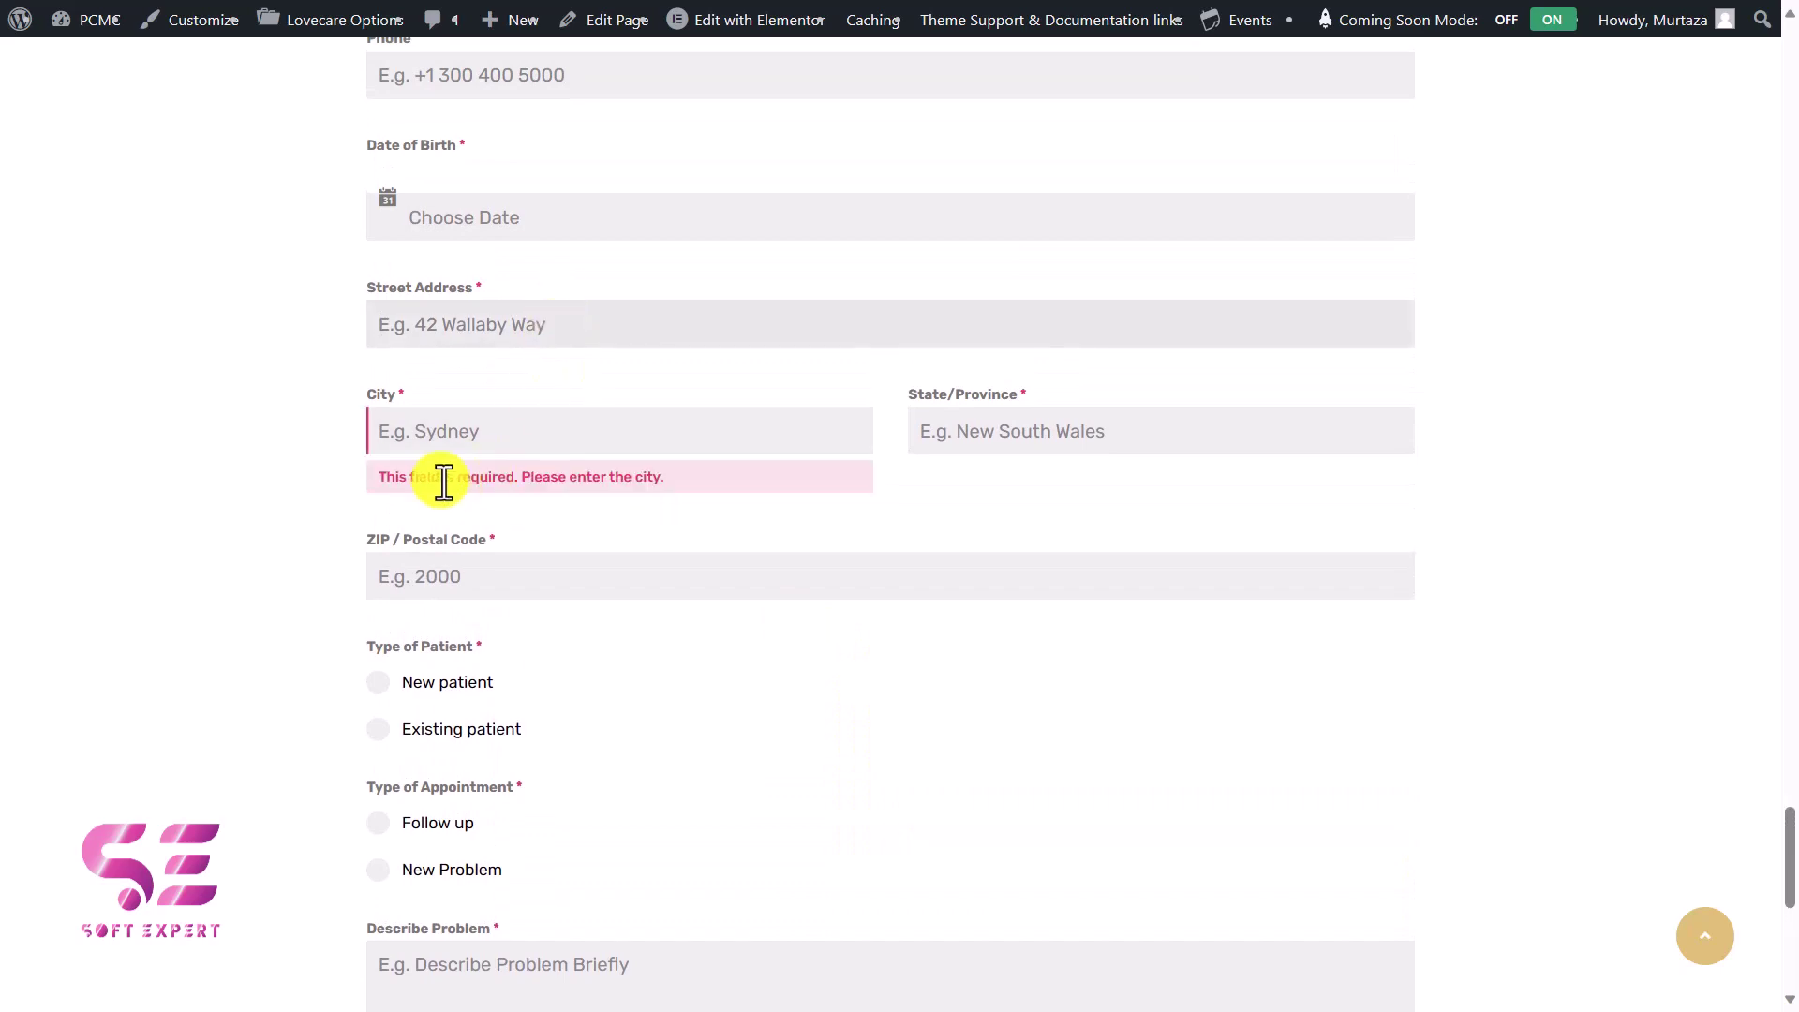
pyautogui.scroll(3, 562, 482)
pyautogui.click(504, 325)
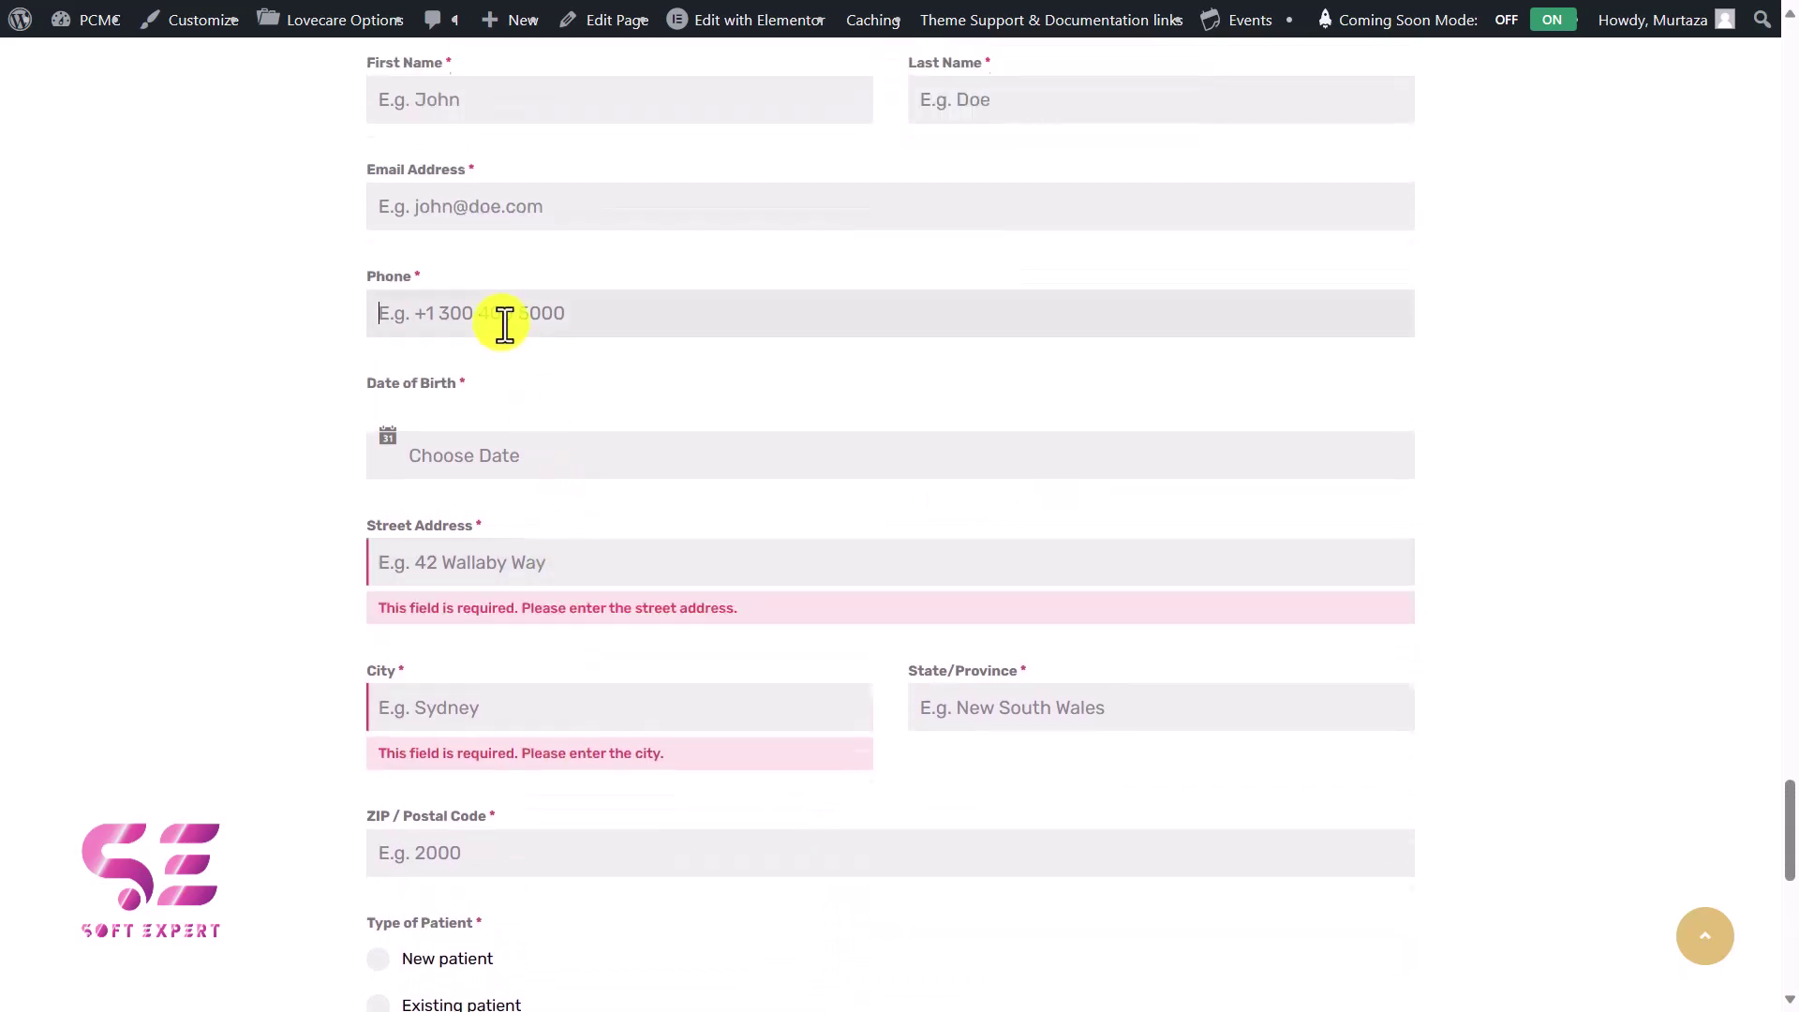
pyautogui.scroll(3, 468, 328)
pyautogui.click(462, 341)
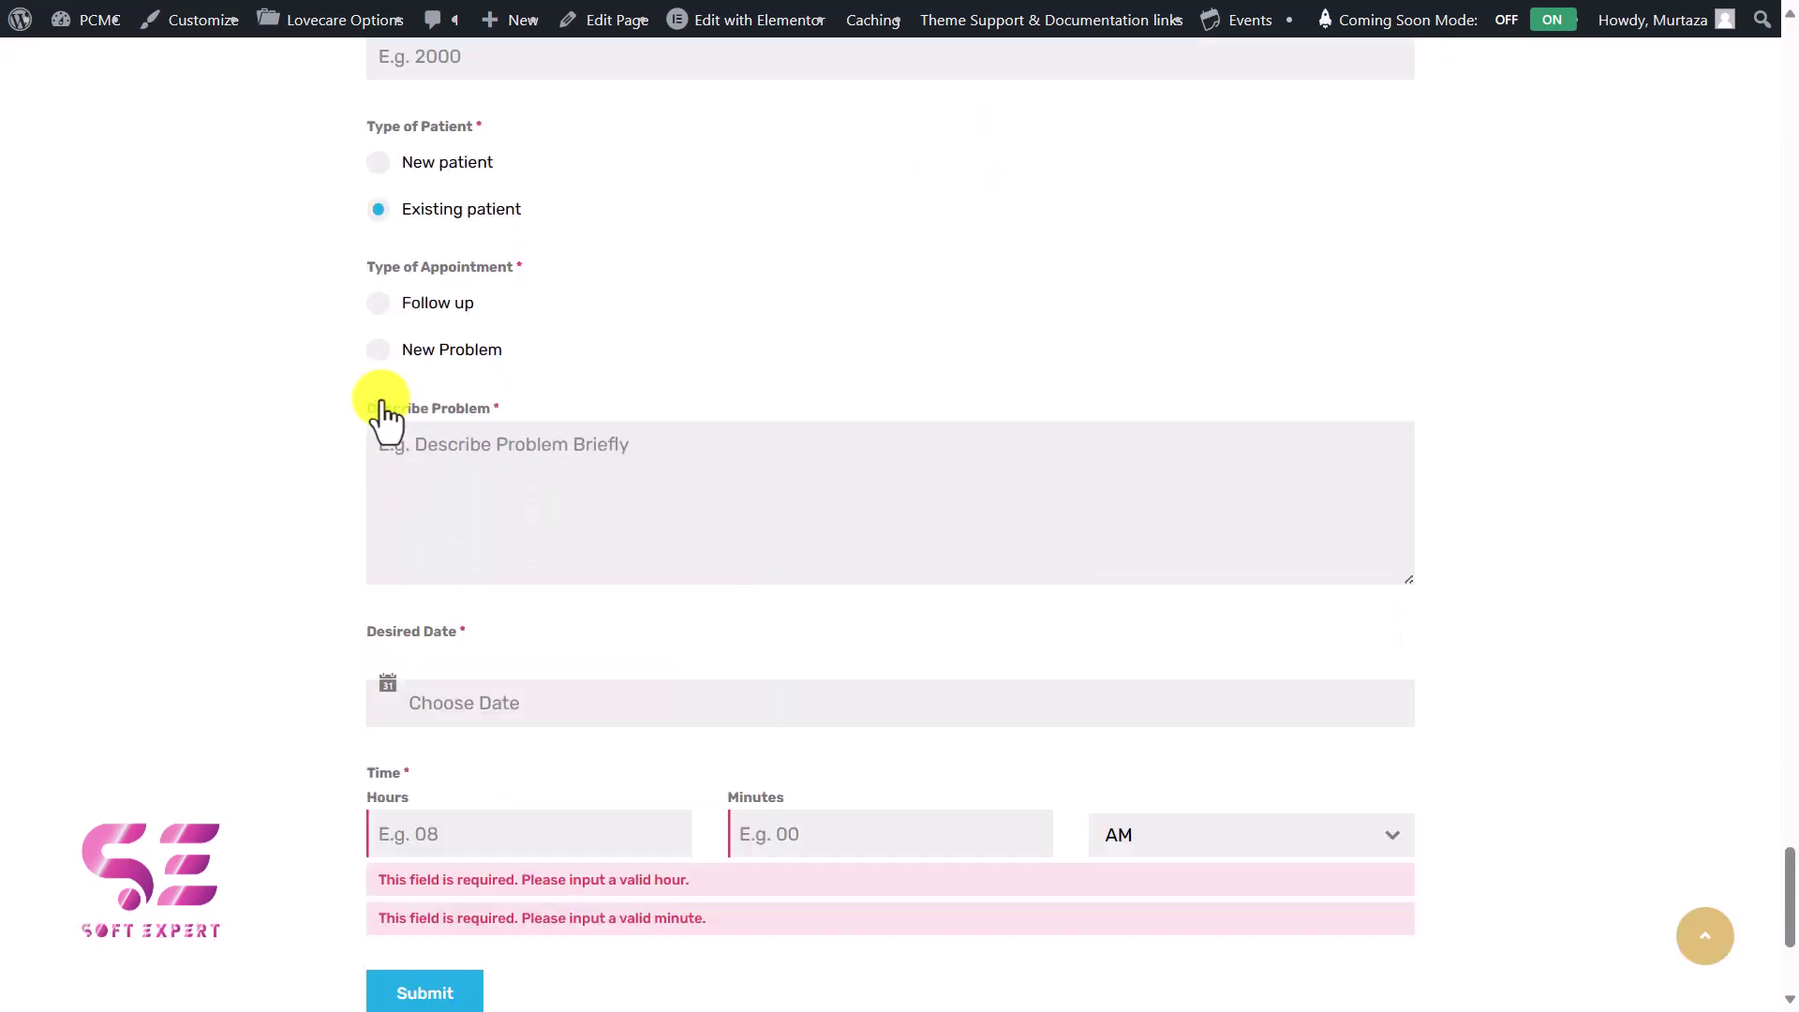
# In the Appointment Form editor, place the Phone field beside Email Address on one row.
pyautogui.scroll(12, 384, 417)
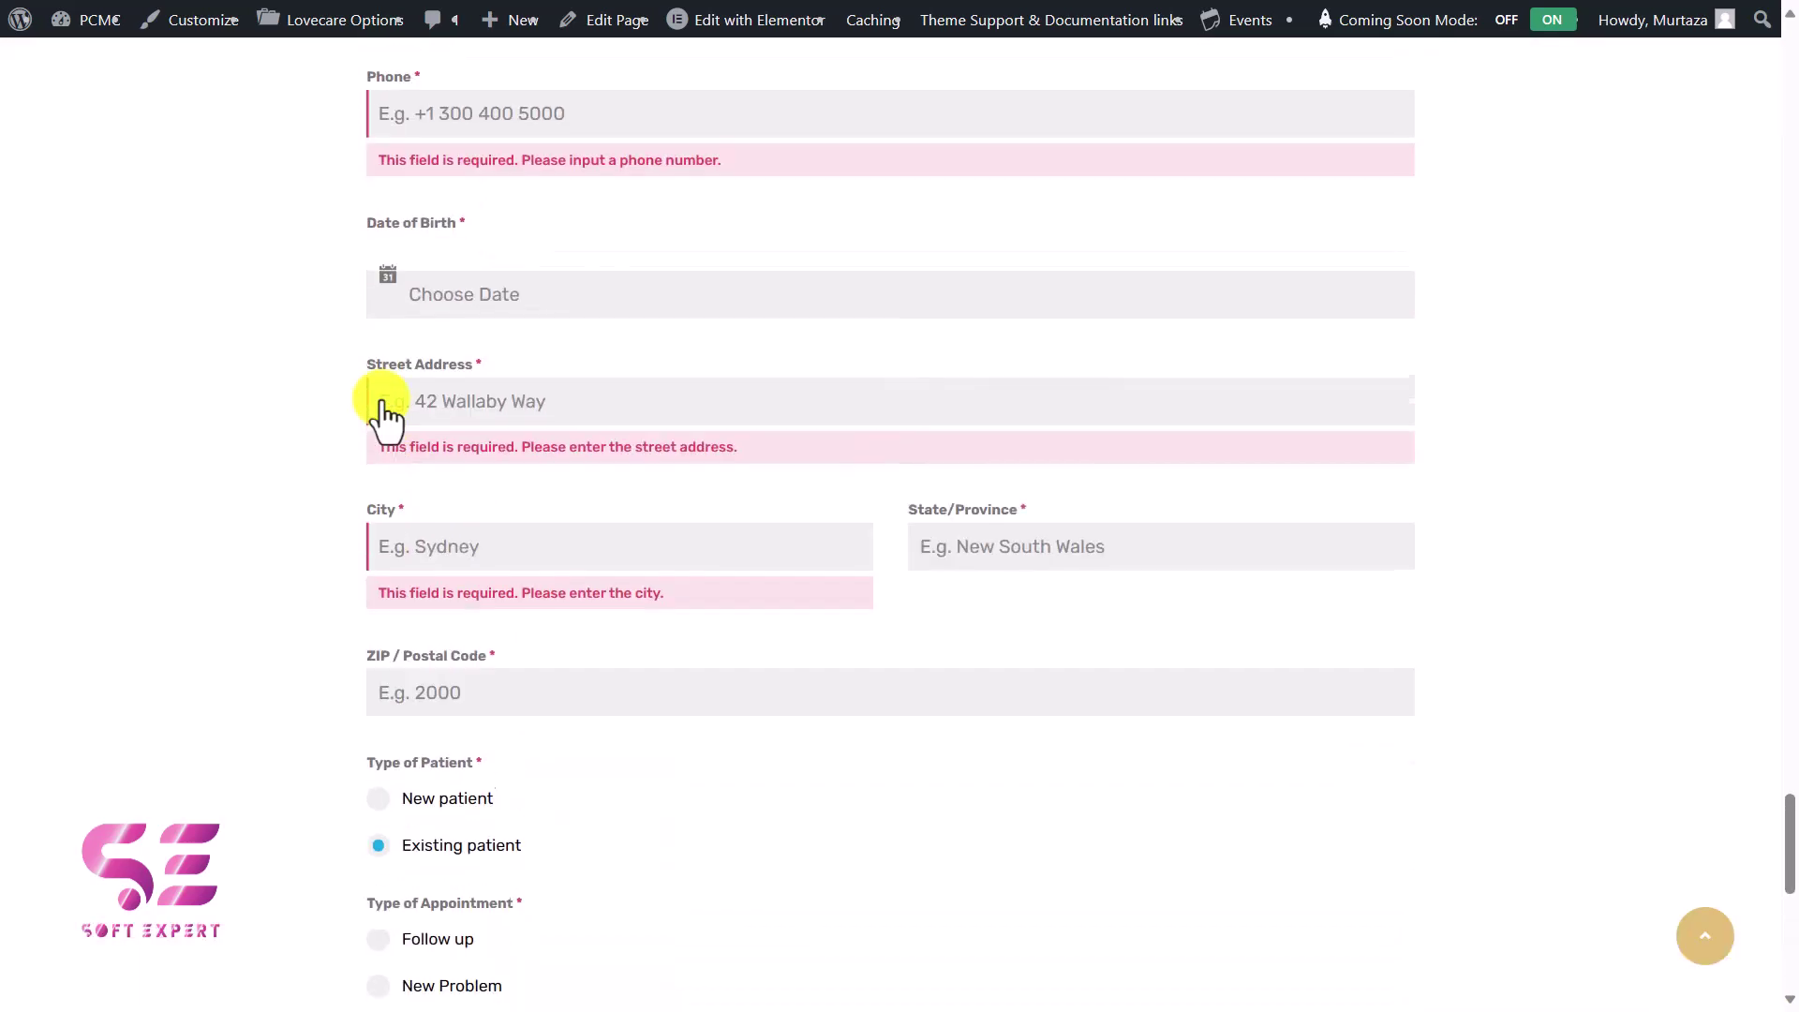
pyautogui.scroll(2, 699, 413)
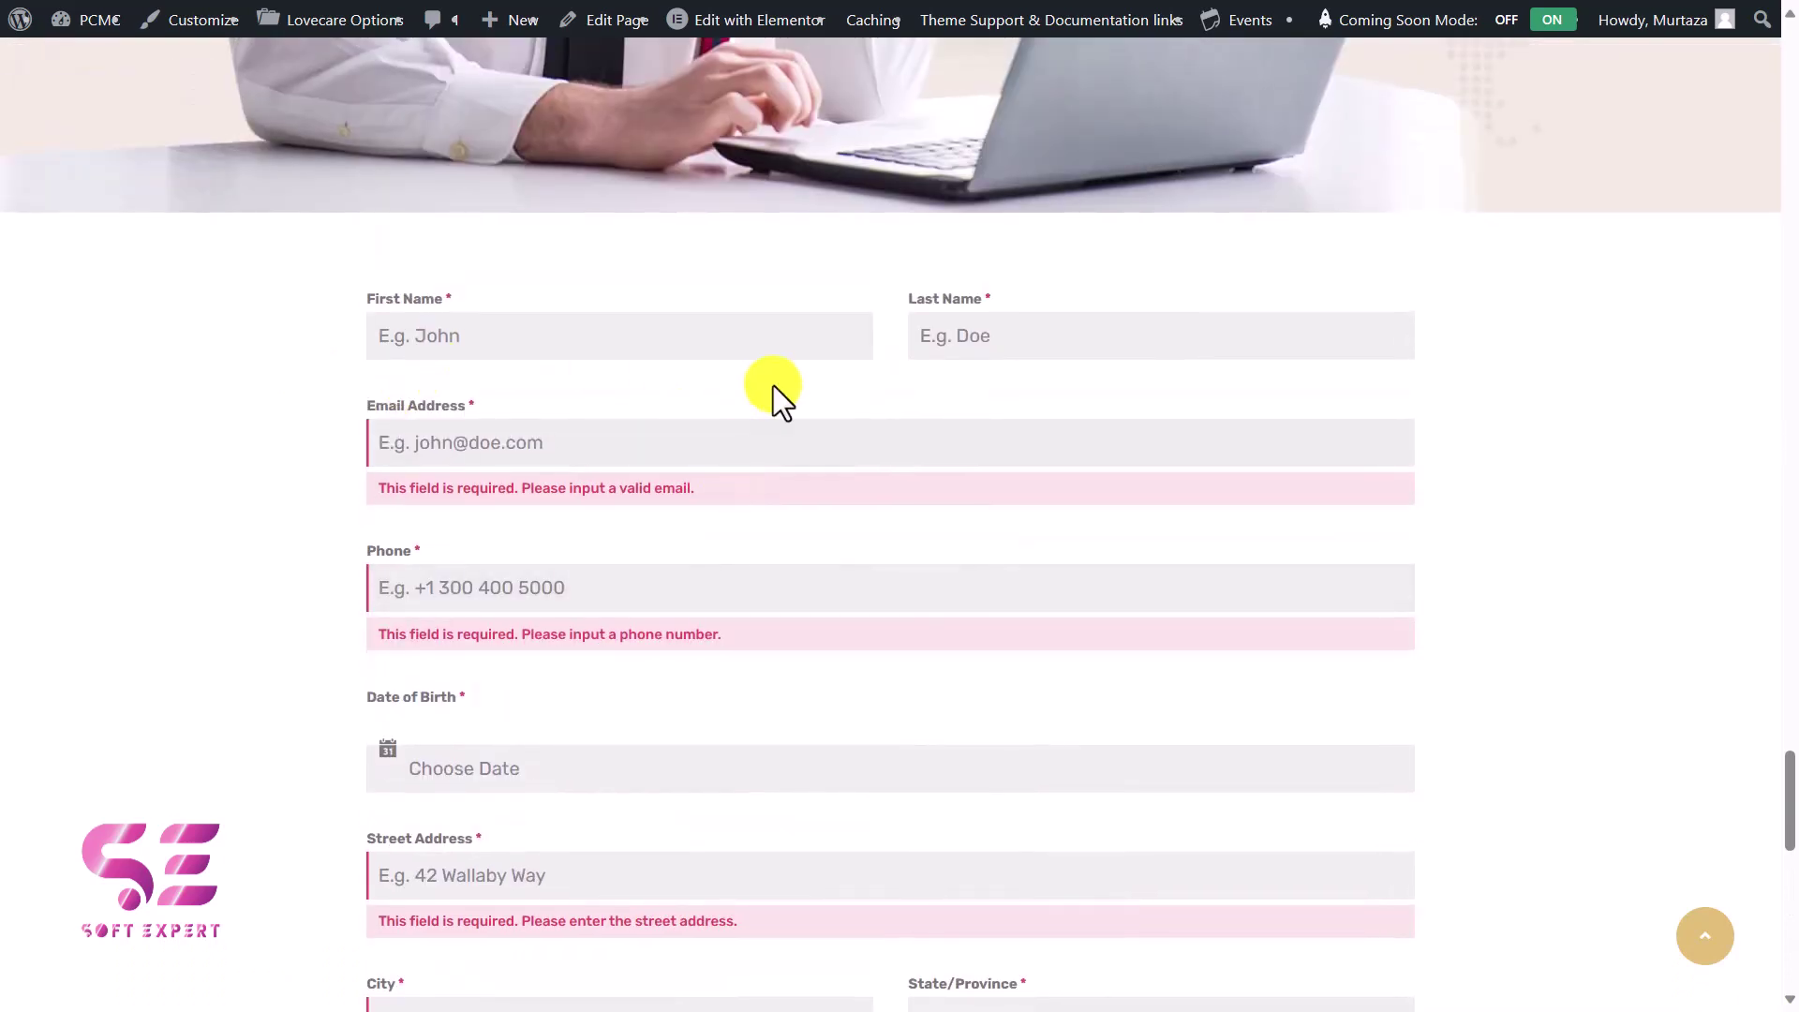
pyautogui.scroll(1, 815, 502)
pyautogui.scroll(-2, 818, 503)
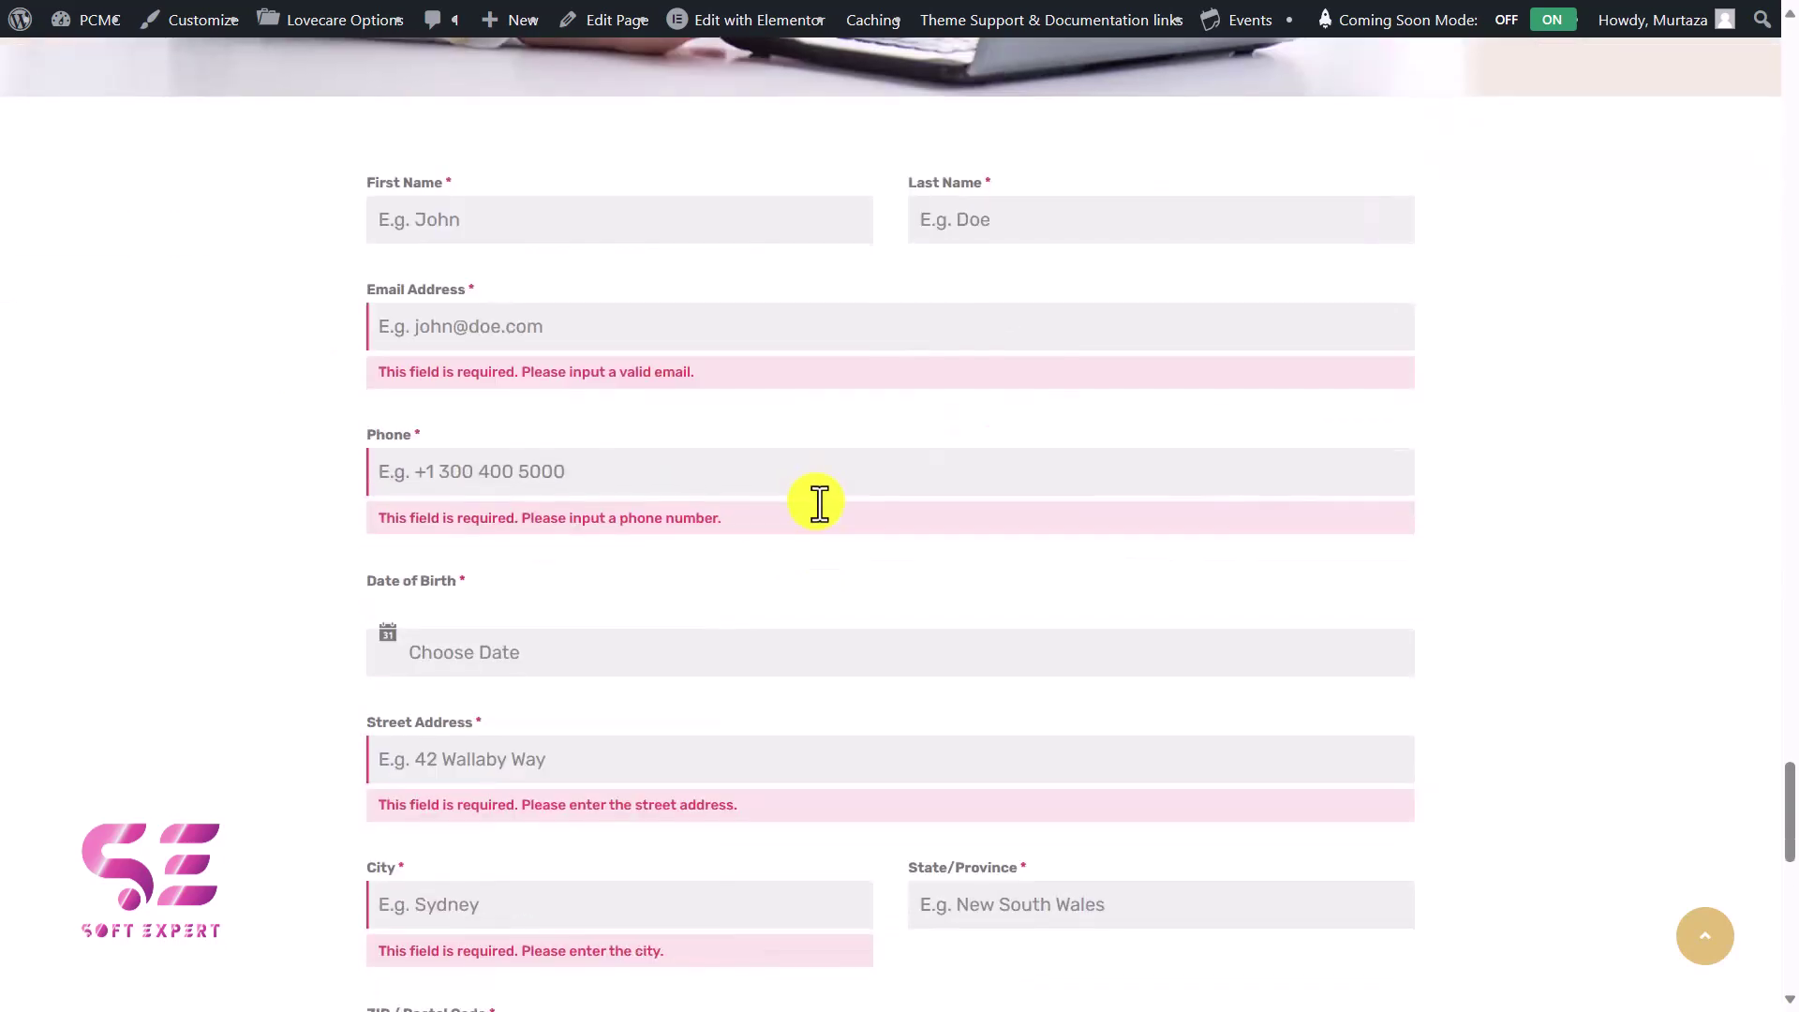
pyautogui.scroll(-5, 817, 503)
pyautogui.scroll(3, 818, 503)
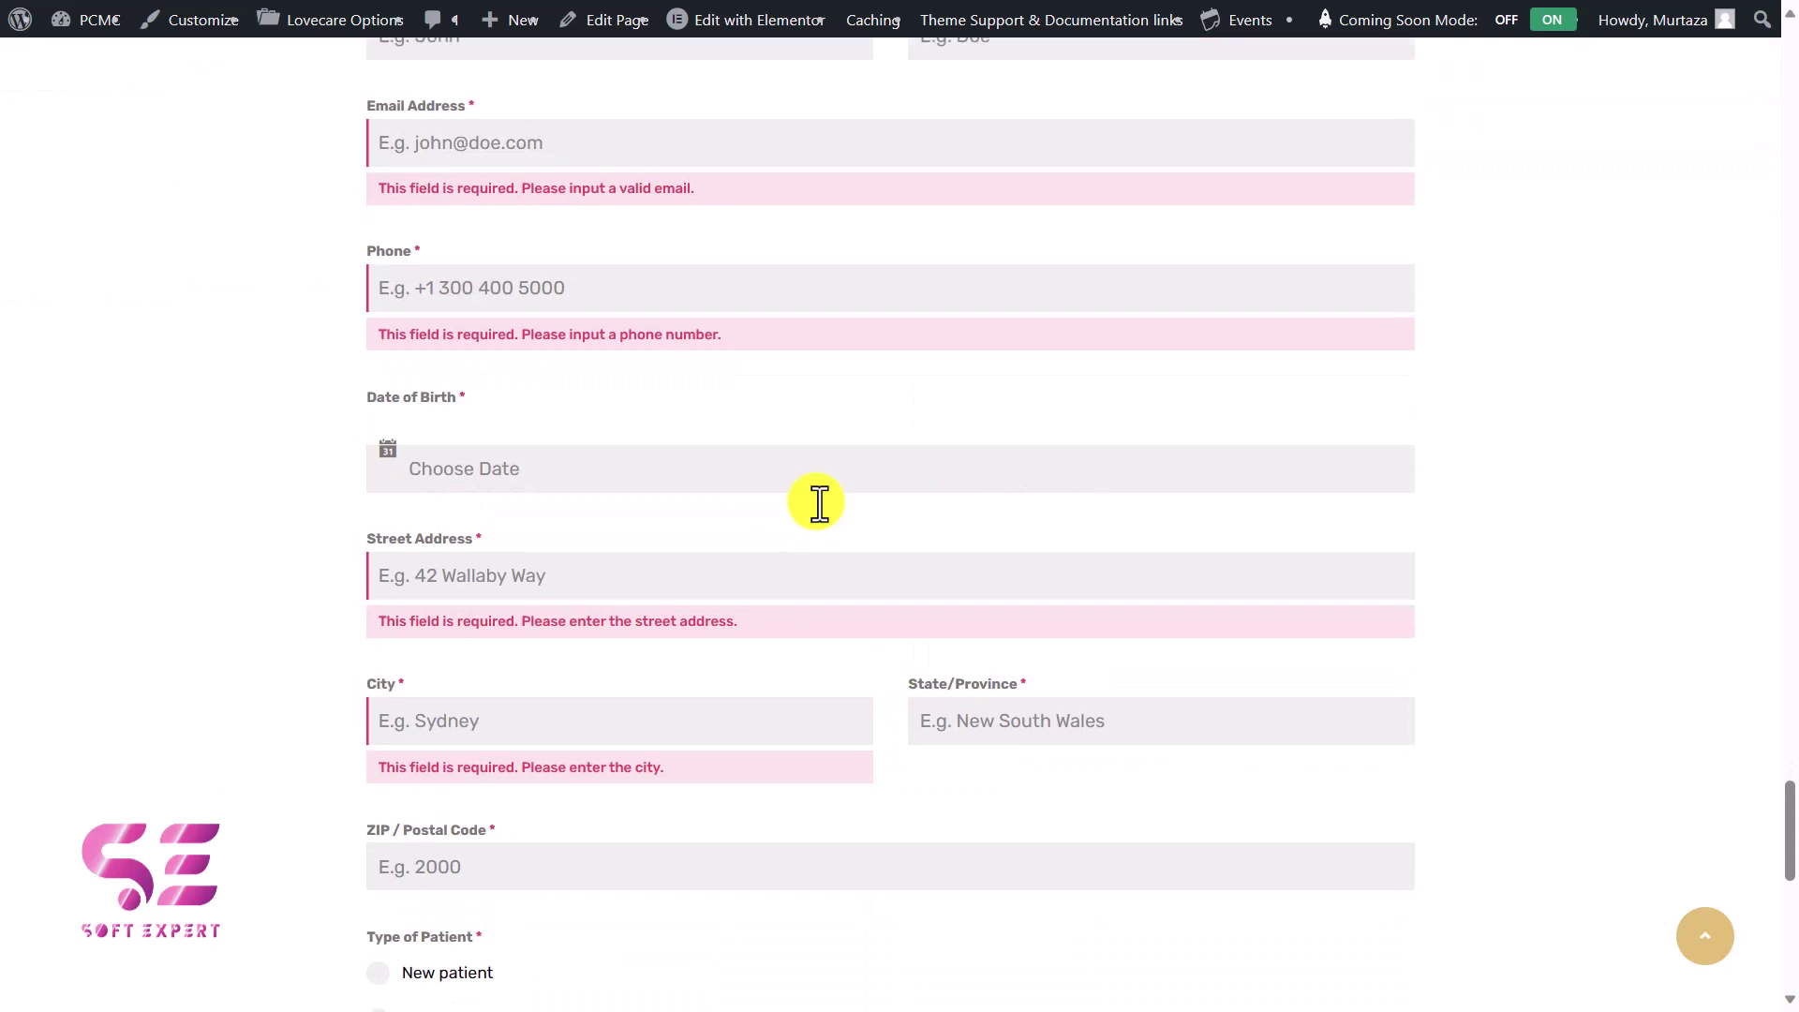
pyautogui.moveTo(806, 742); pyautogui.dragTo(1200, 674)
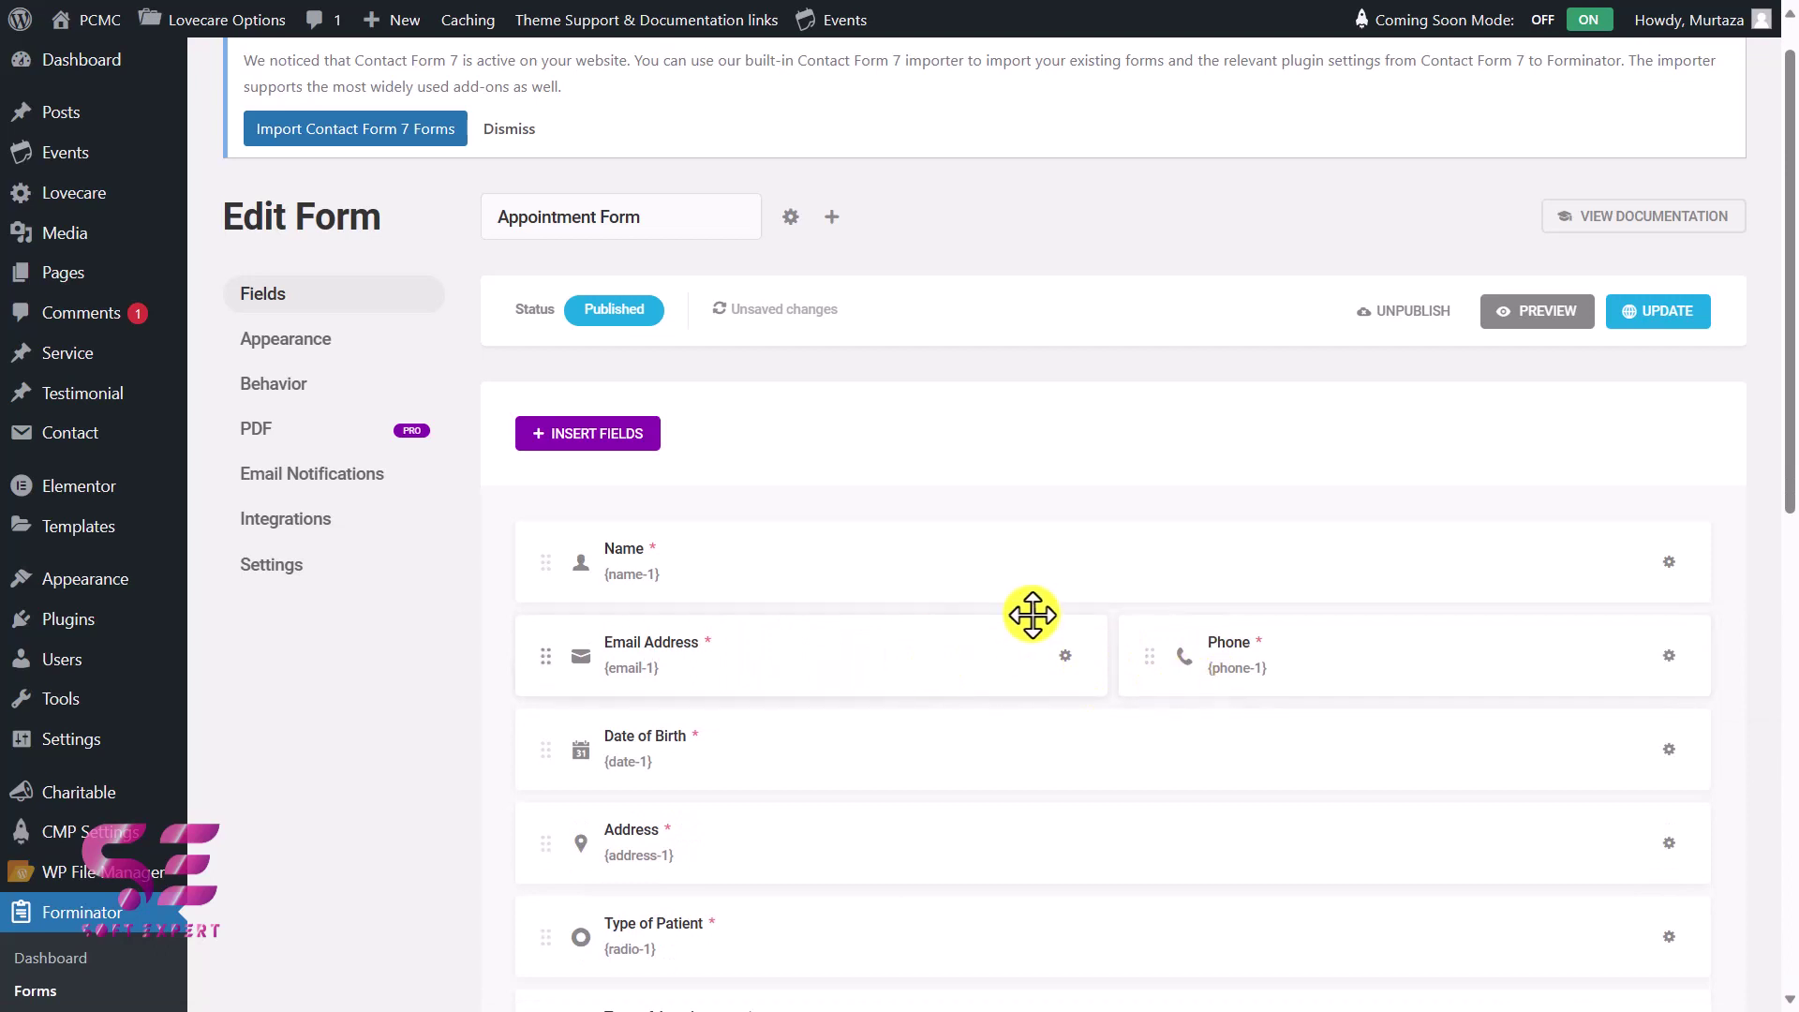
# Pair the radio fields, Desired Date with Time, and Date of Birth with Address, then update the form.
pyautogui.scroll(-1, 1144, 714)
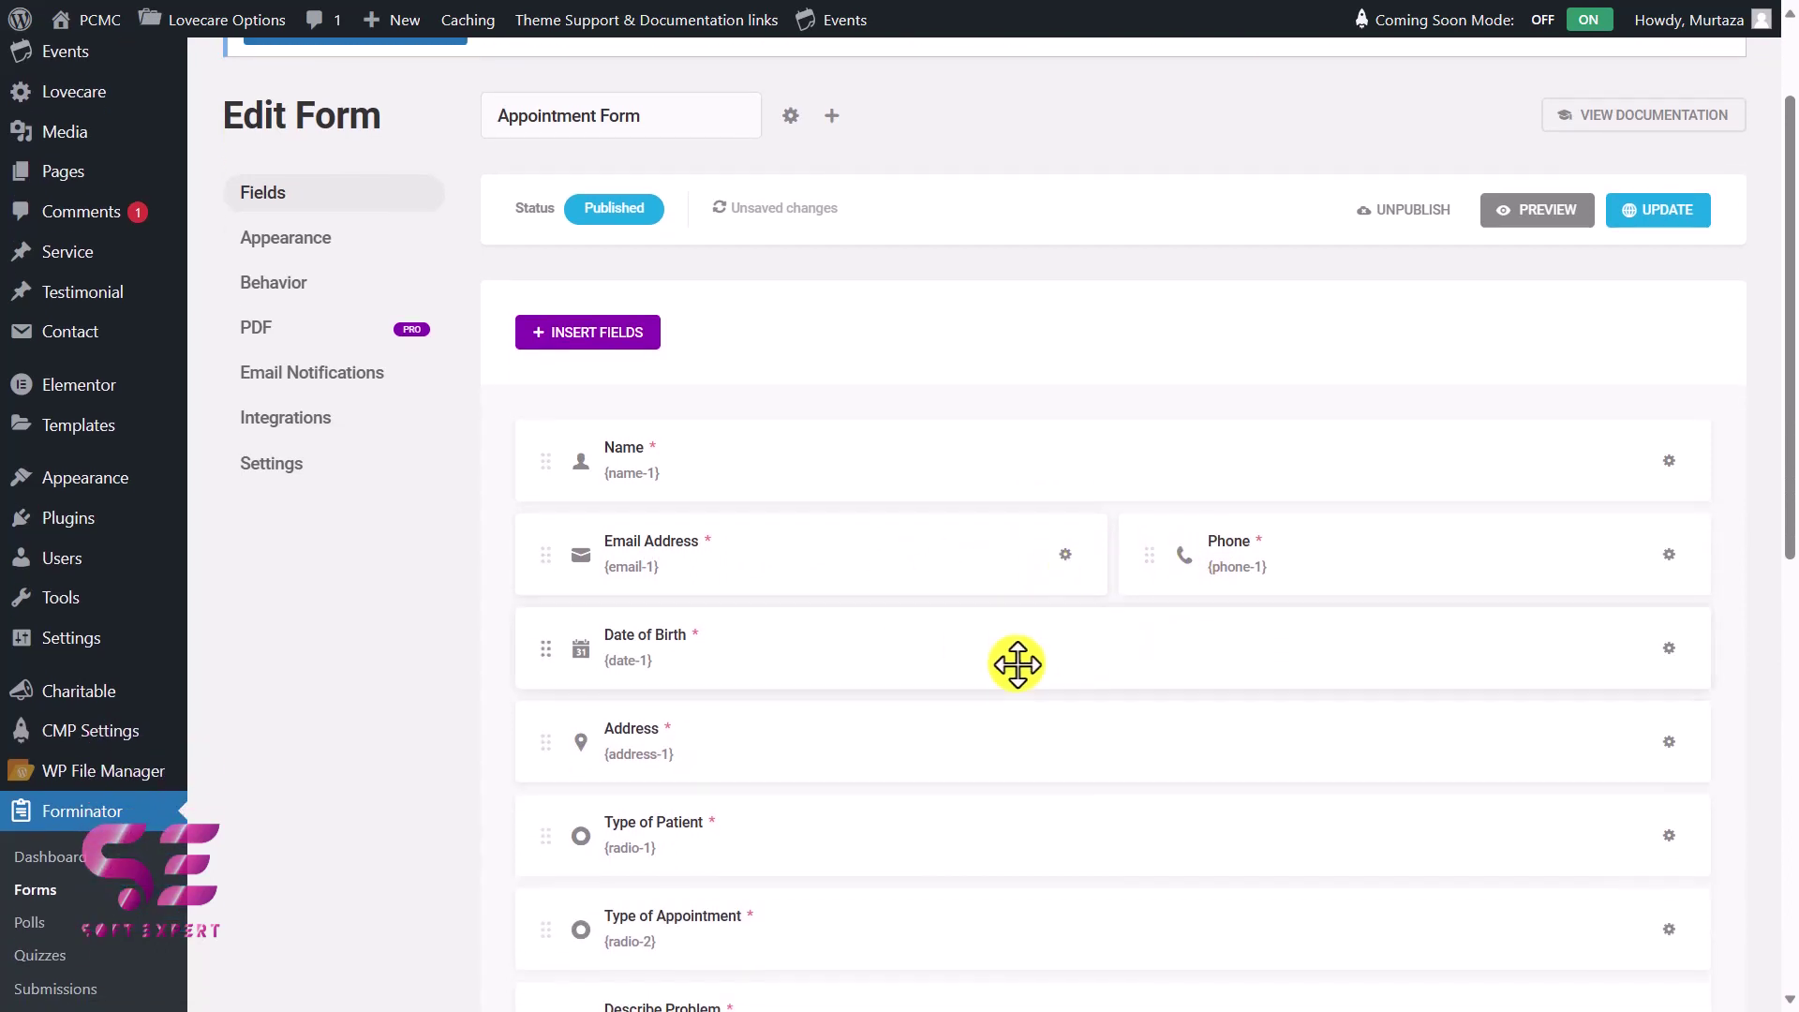
pyautogui.scroll(-3, 1016, 663)
pyautogui.moveTo(1154, 534); pyautogui.dragTo(1421, 542)
pyautogui.scroll(-1, 727, 715)
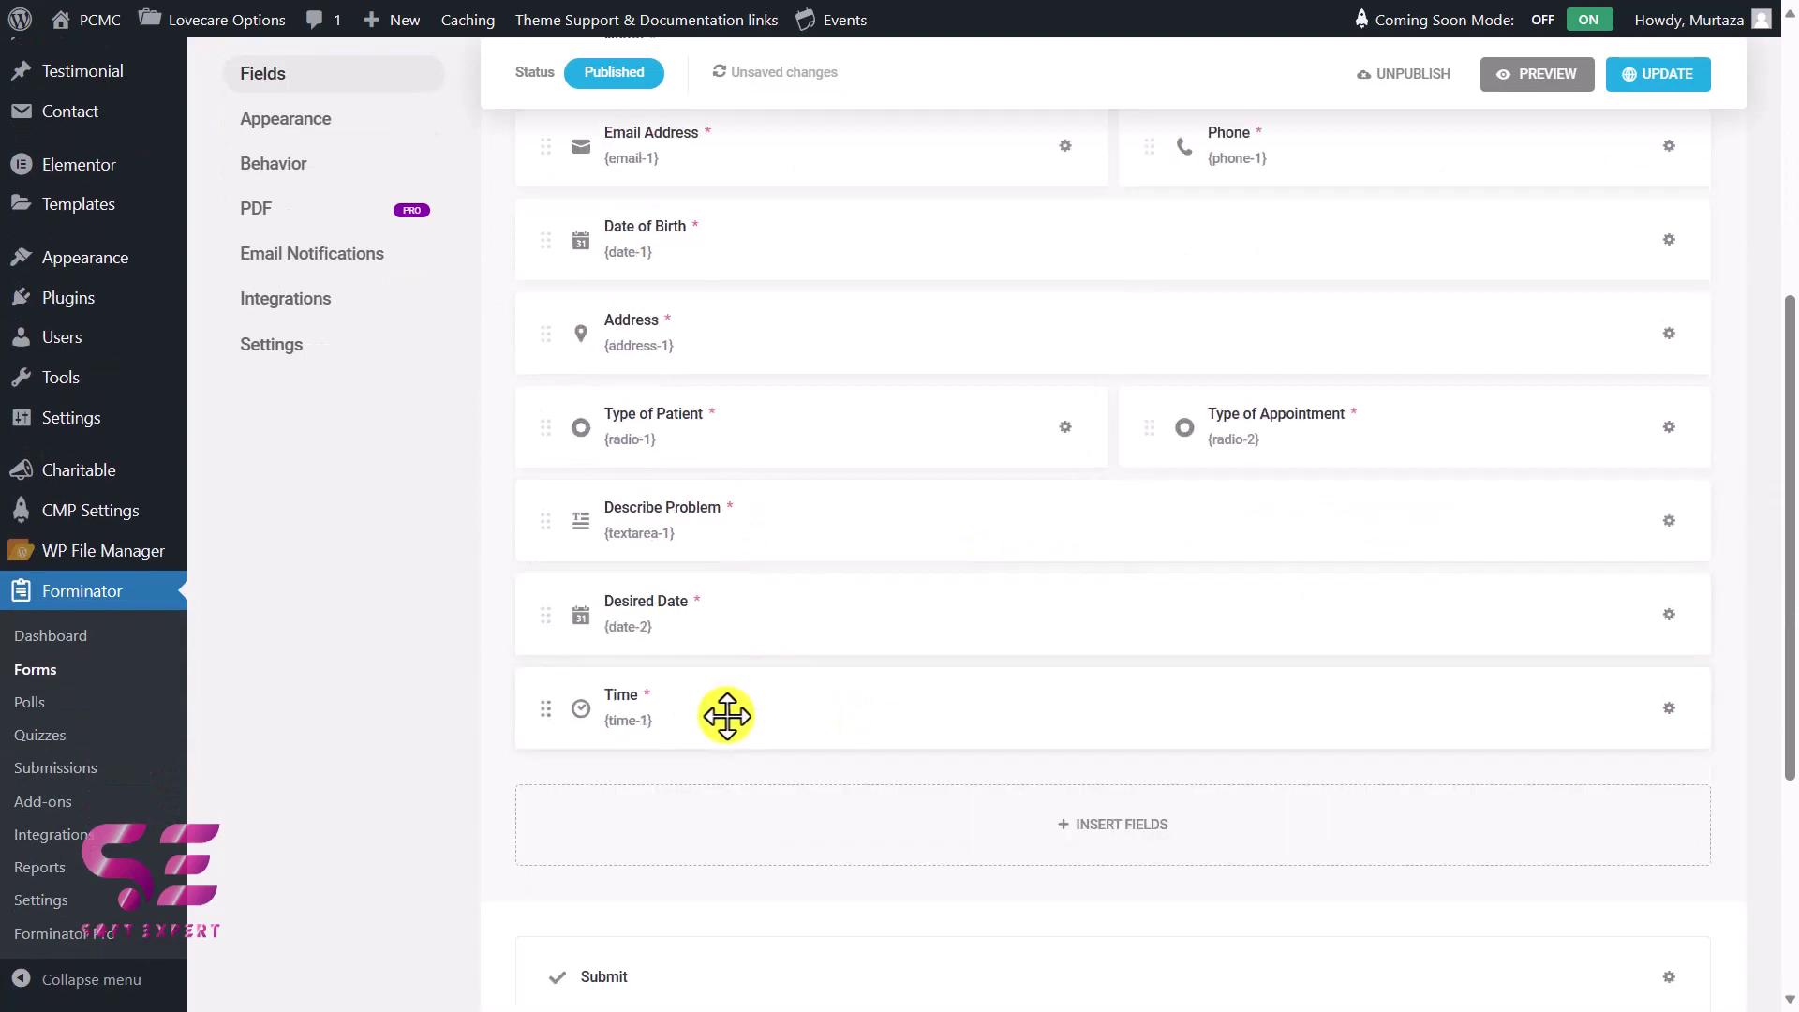
pyautogui.moveTo(719, 725); pyautogui.dragTo(1405, 628)
pyautogui.moveTo(887, 550); pyautogui.dragTo(1268, 446)
pyautogui.click(1653, 271)
pyautogui.hotkey('alt', 'Tab')
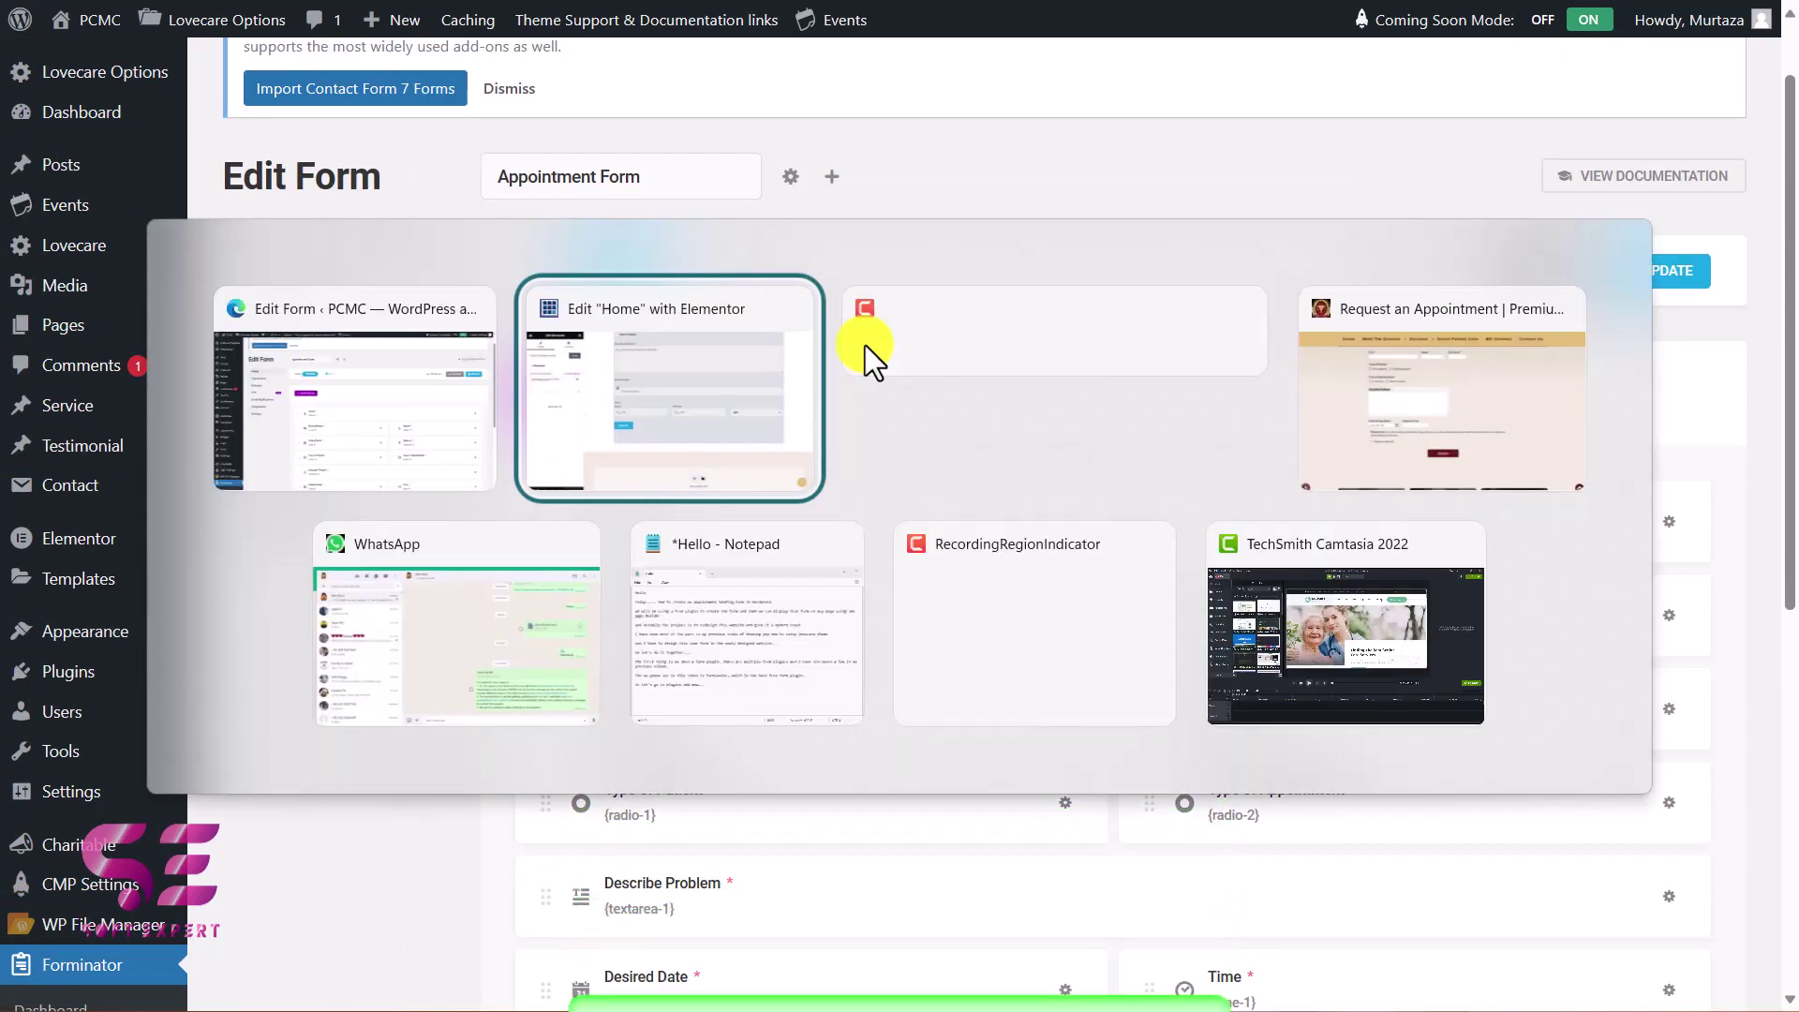
# On the reloaded live form, trigger the First and Last Name errors and open the Desired Date calendar.
pyautogui.scroll(-2, 1509, 621)
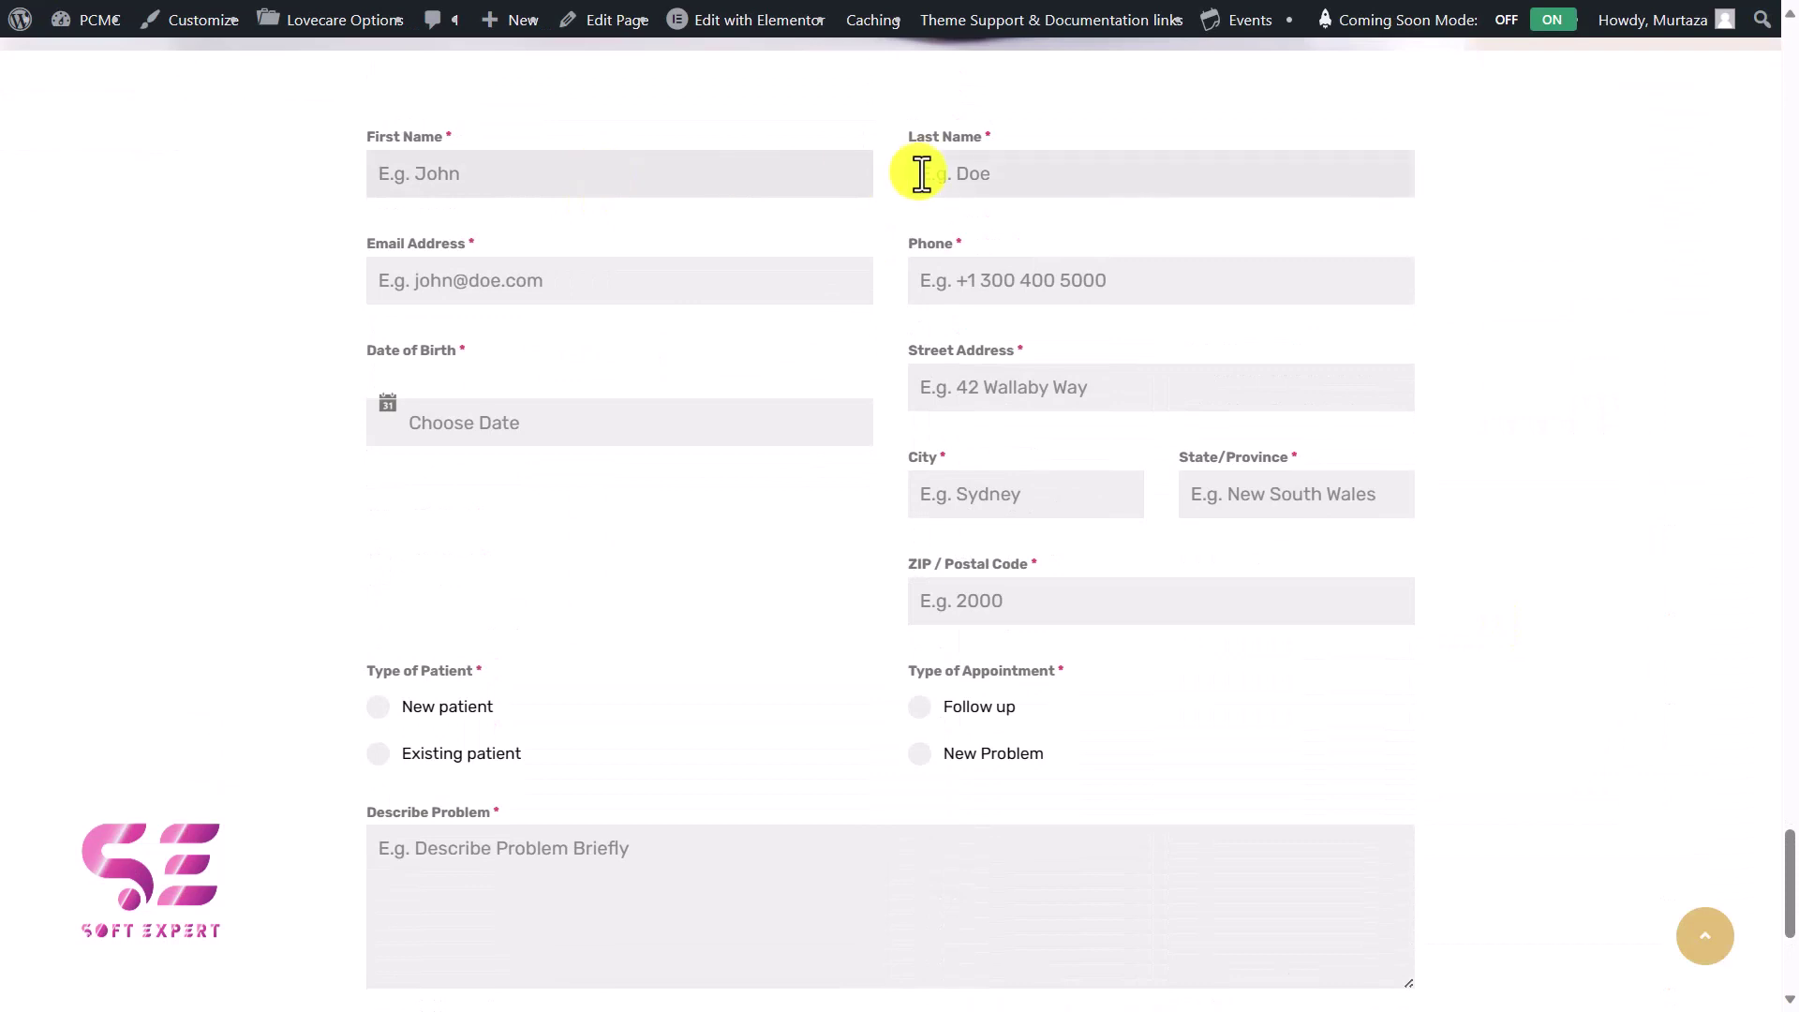
pyautogui.click(921, 173)
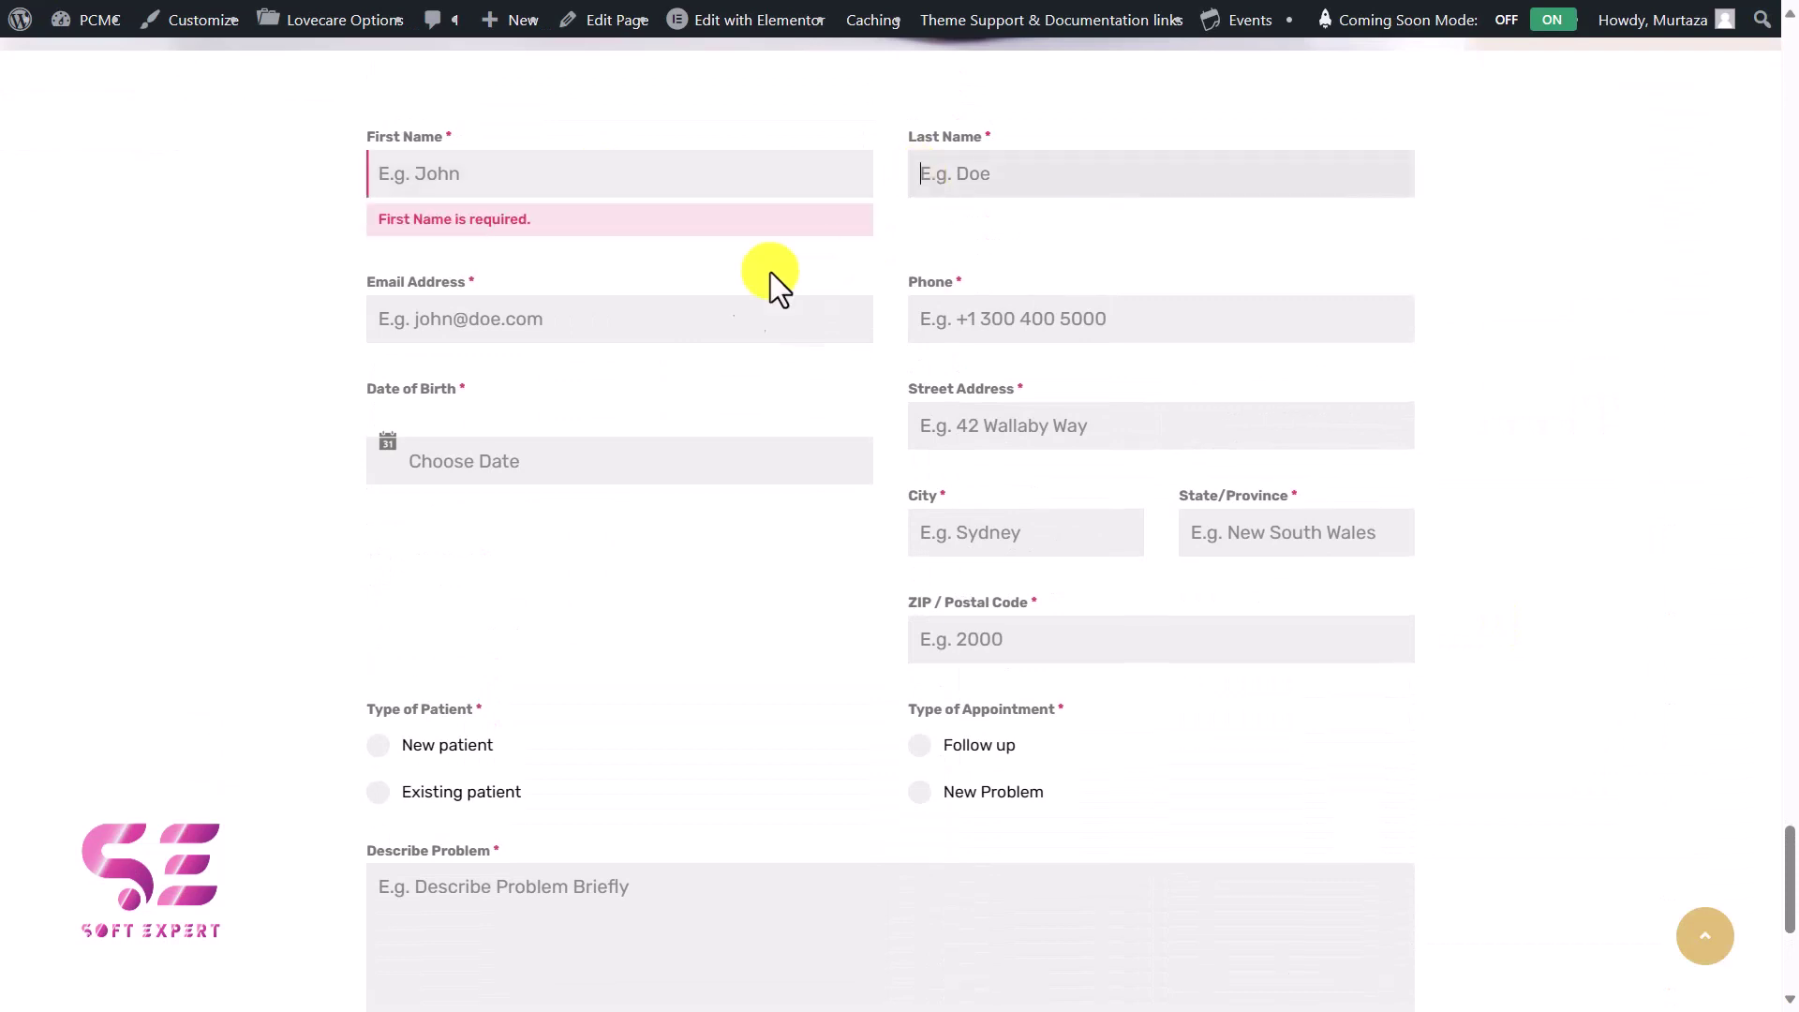
pyautogui.click(709, 312)
pyautogui.scroll(-1, 708, 312)
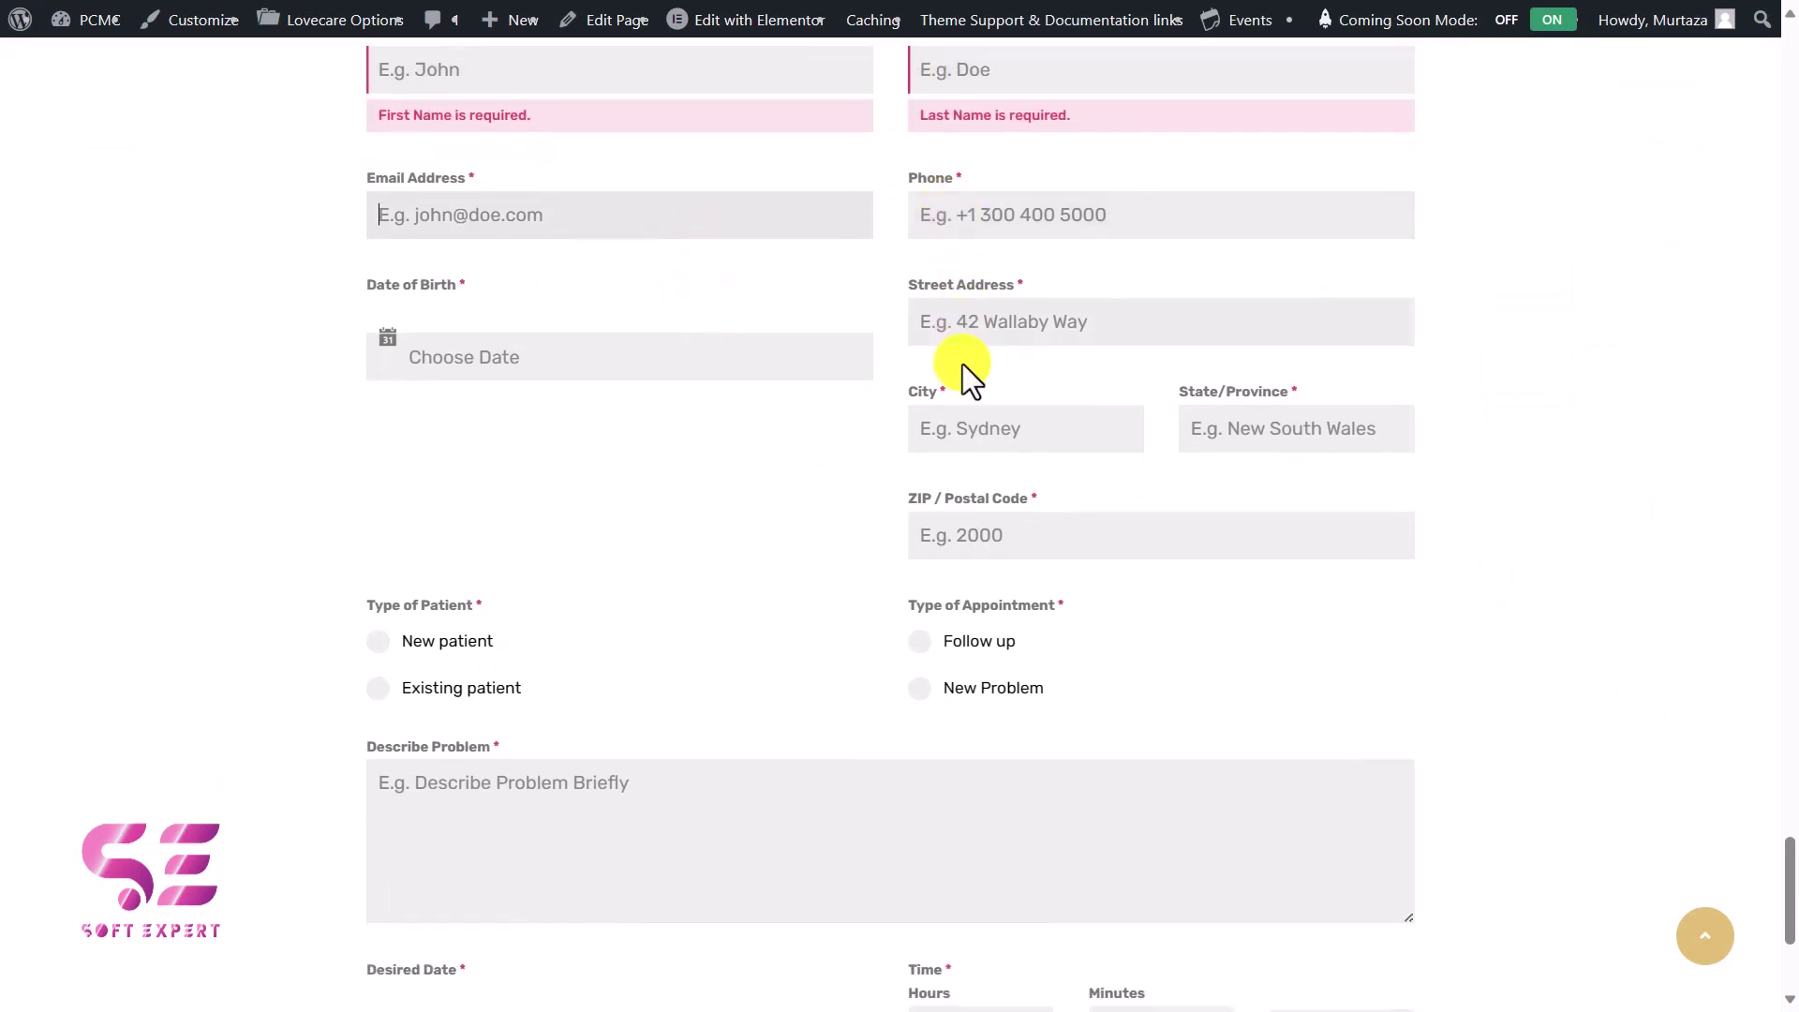
pyautogui.scroll(-2, 963, 363)
pyautogui.scroll(2, 883, 622)
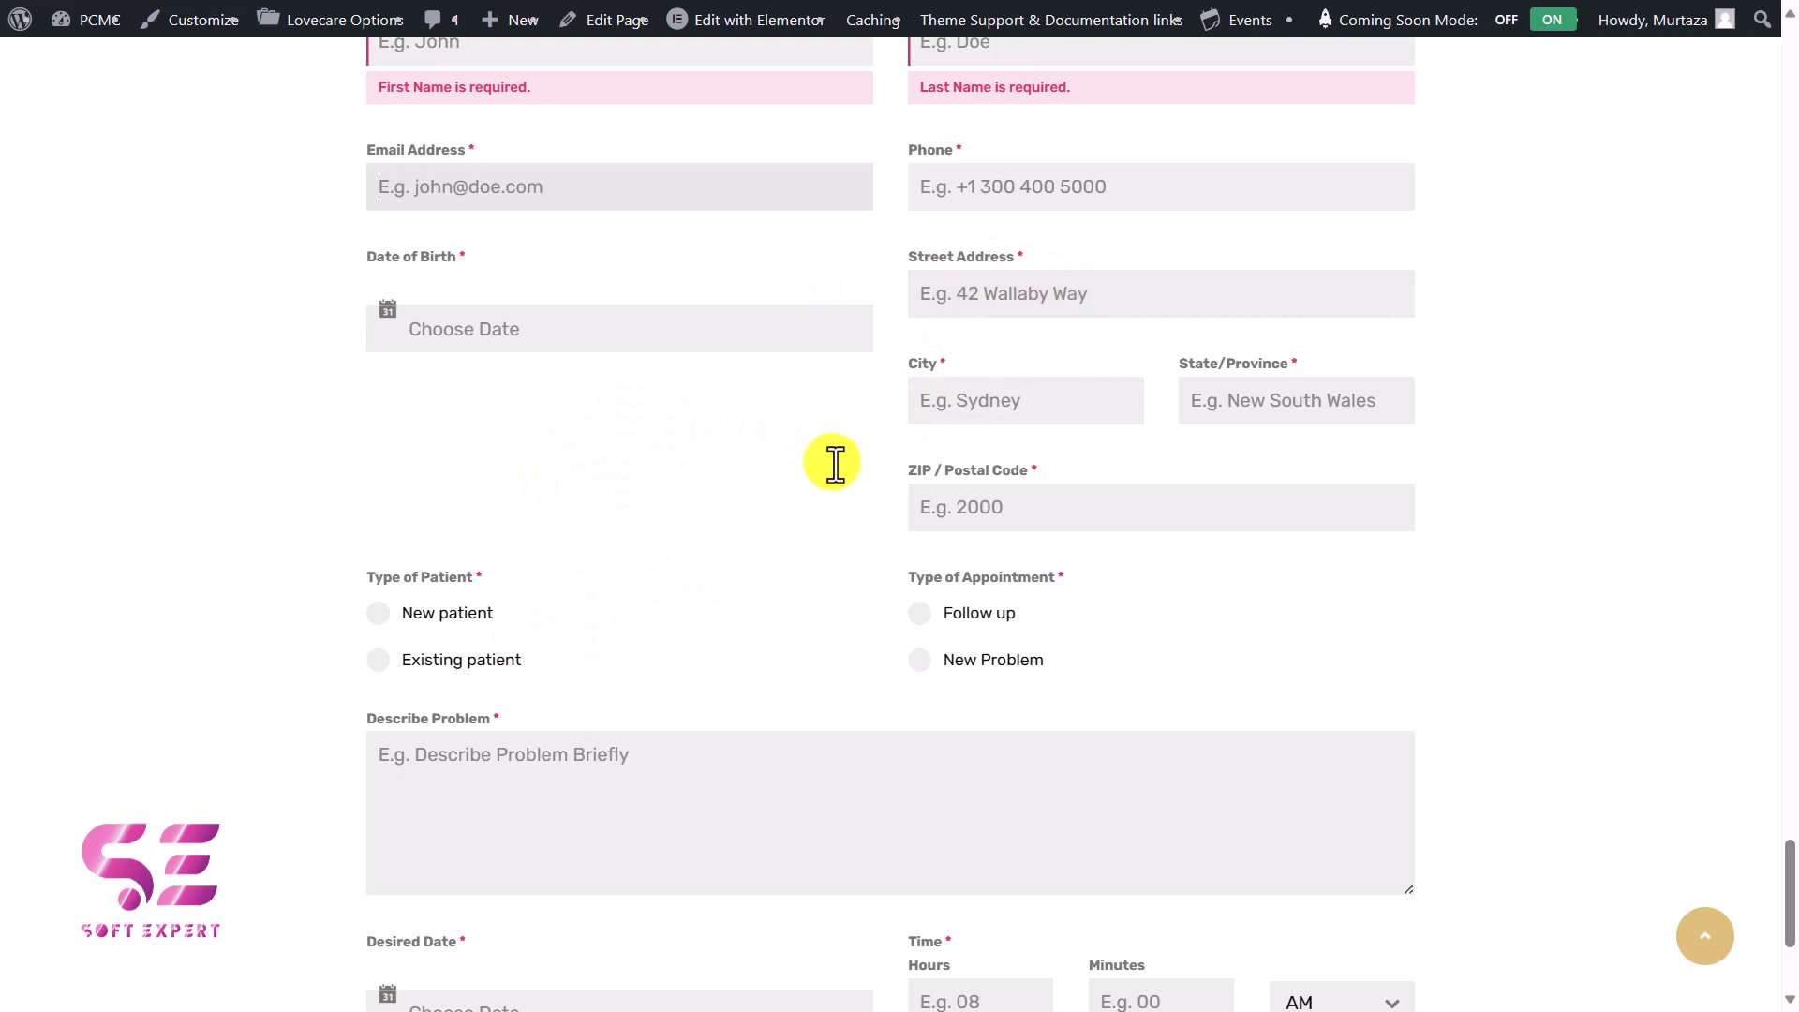
pyautogui.scroll(-2, 831, 462)
pyautogui.click(637, 773)
pyautogui.scroll(3, 622, 588)
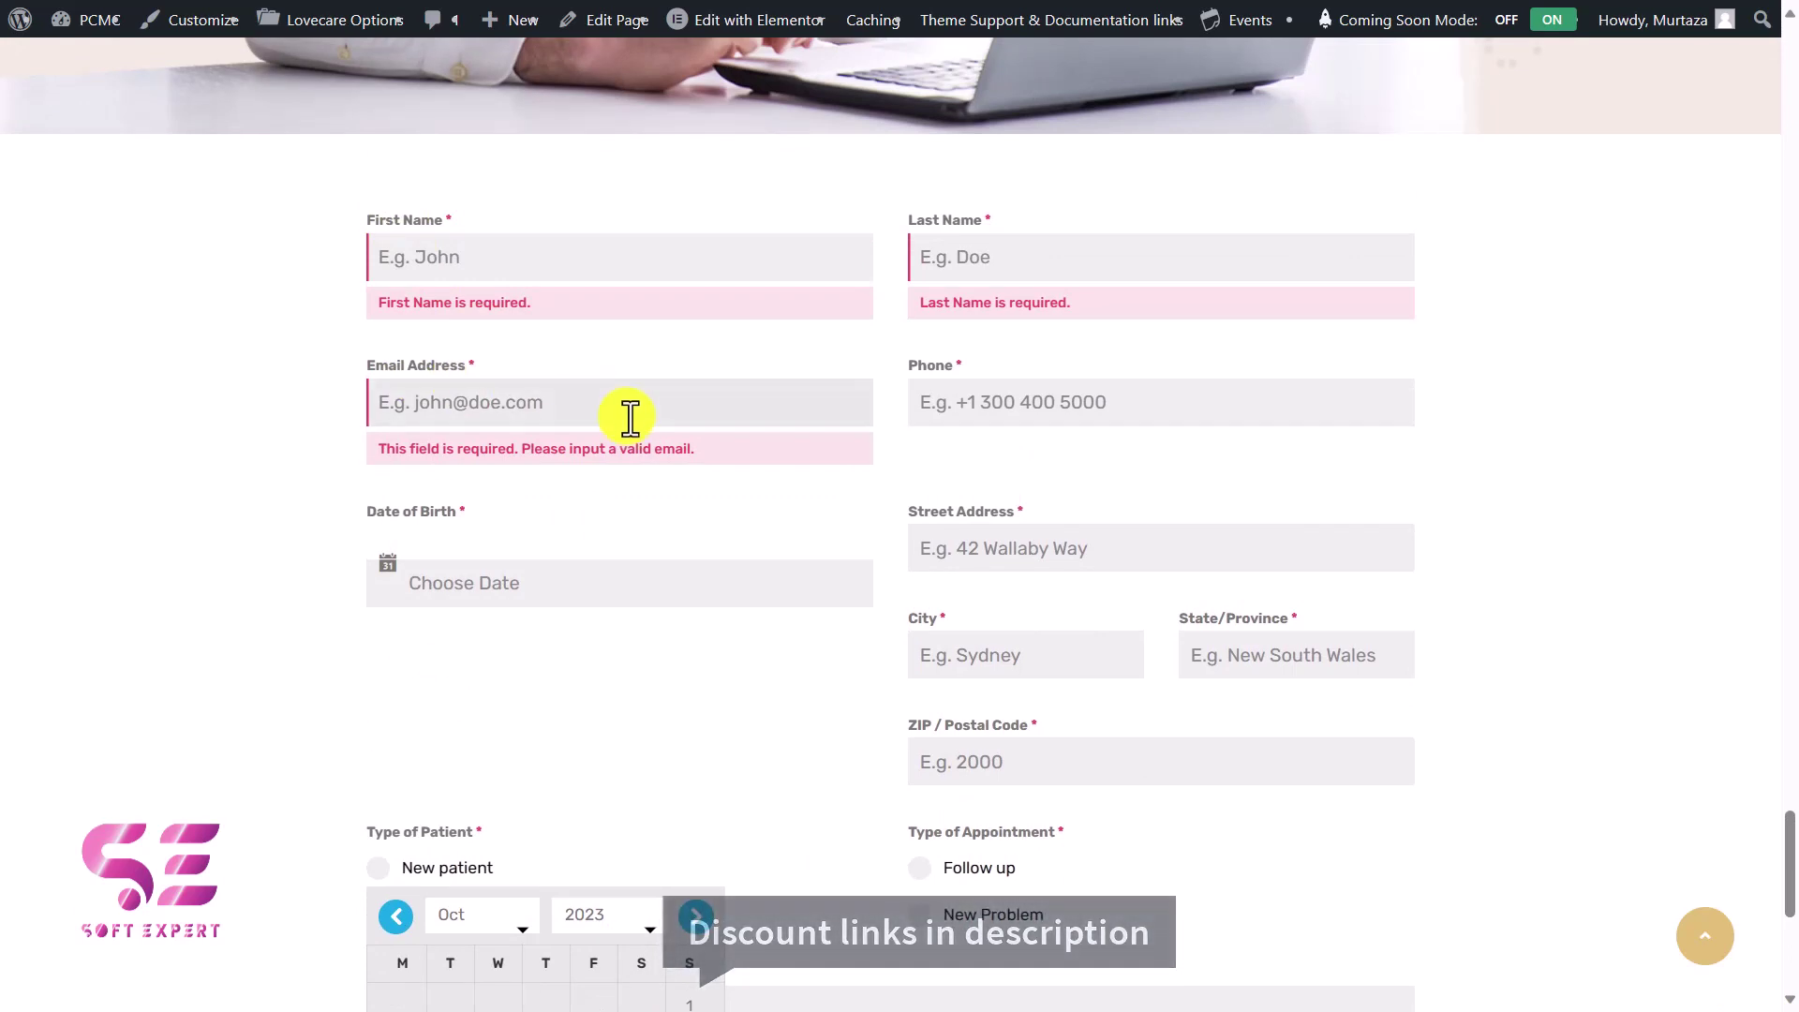
# Enter 'Soft' as First Name and 'Expert' as Last Name, moving on to Email.
pyautogui.click(522, 273)
pyautogui.write('Soft')
pyautogui.press('Tab')
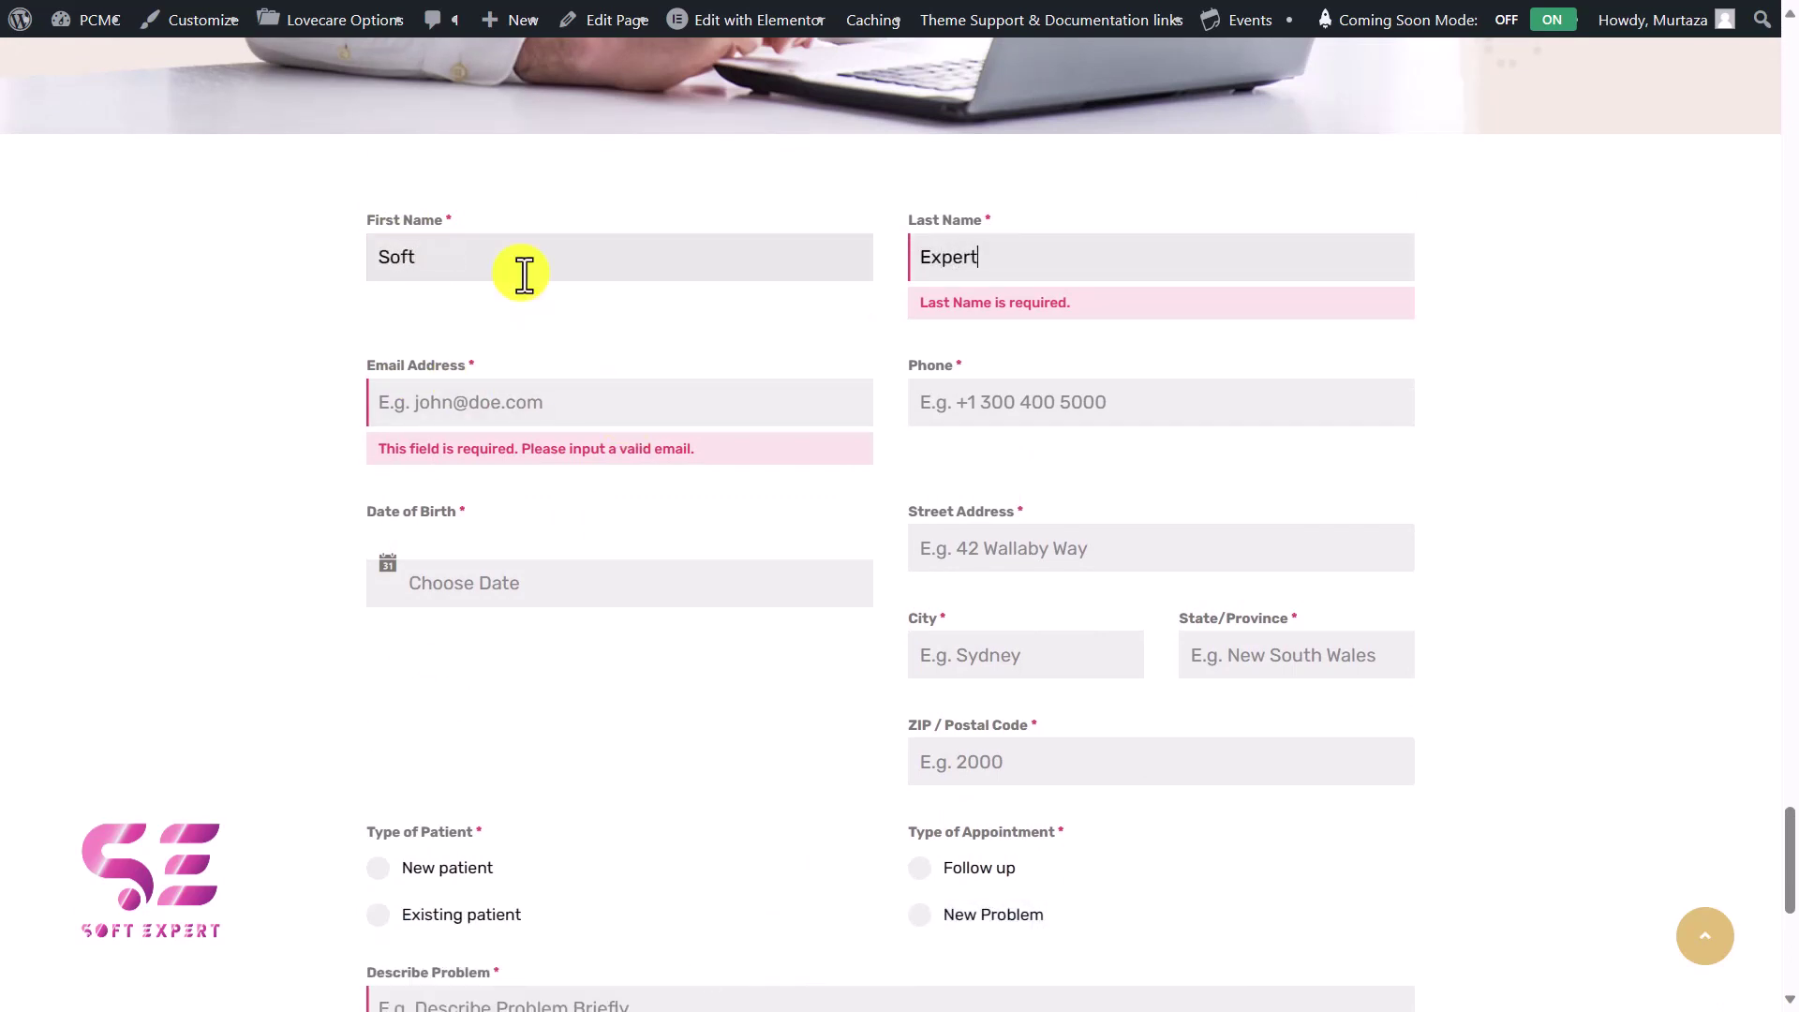
pyautogui.write('Expert')
pyautogui.press('Tab')
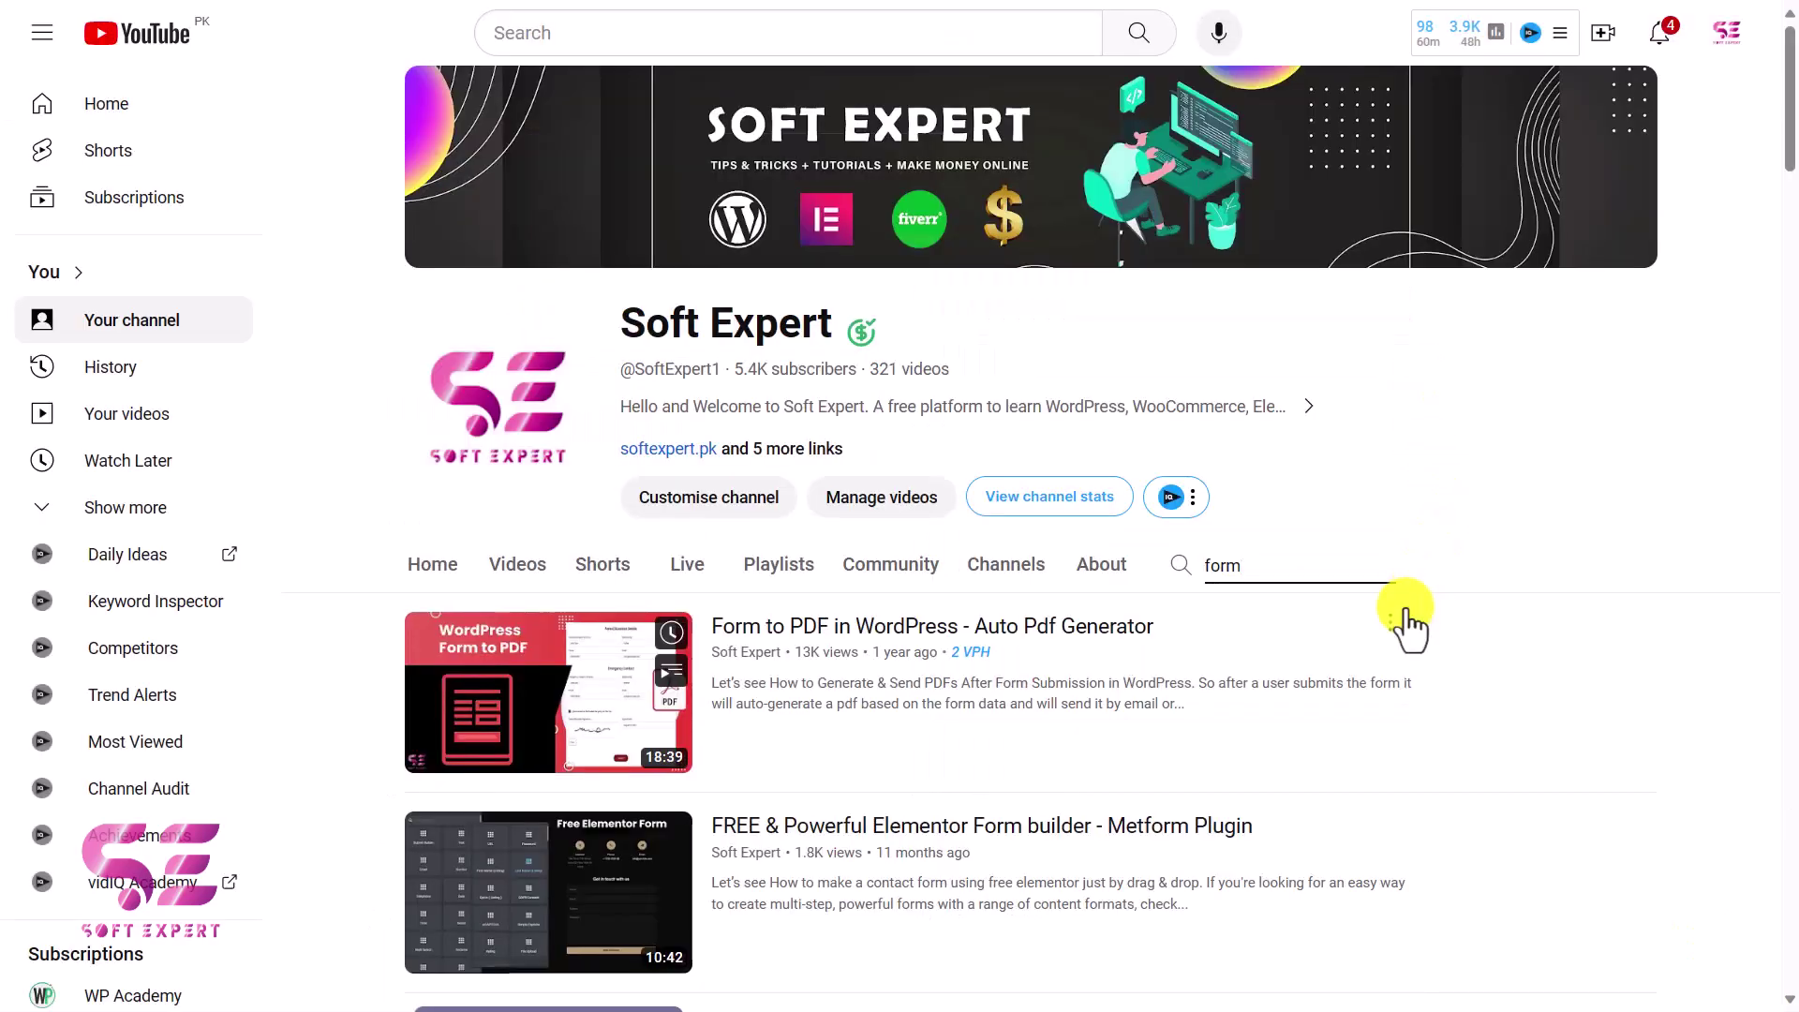
pyautogui.scroll(-2, 1410, 623)
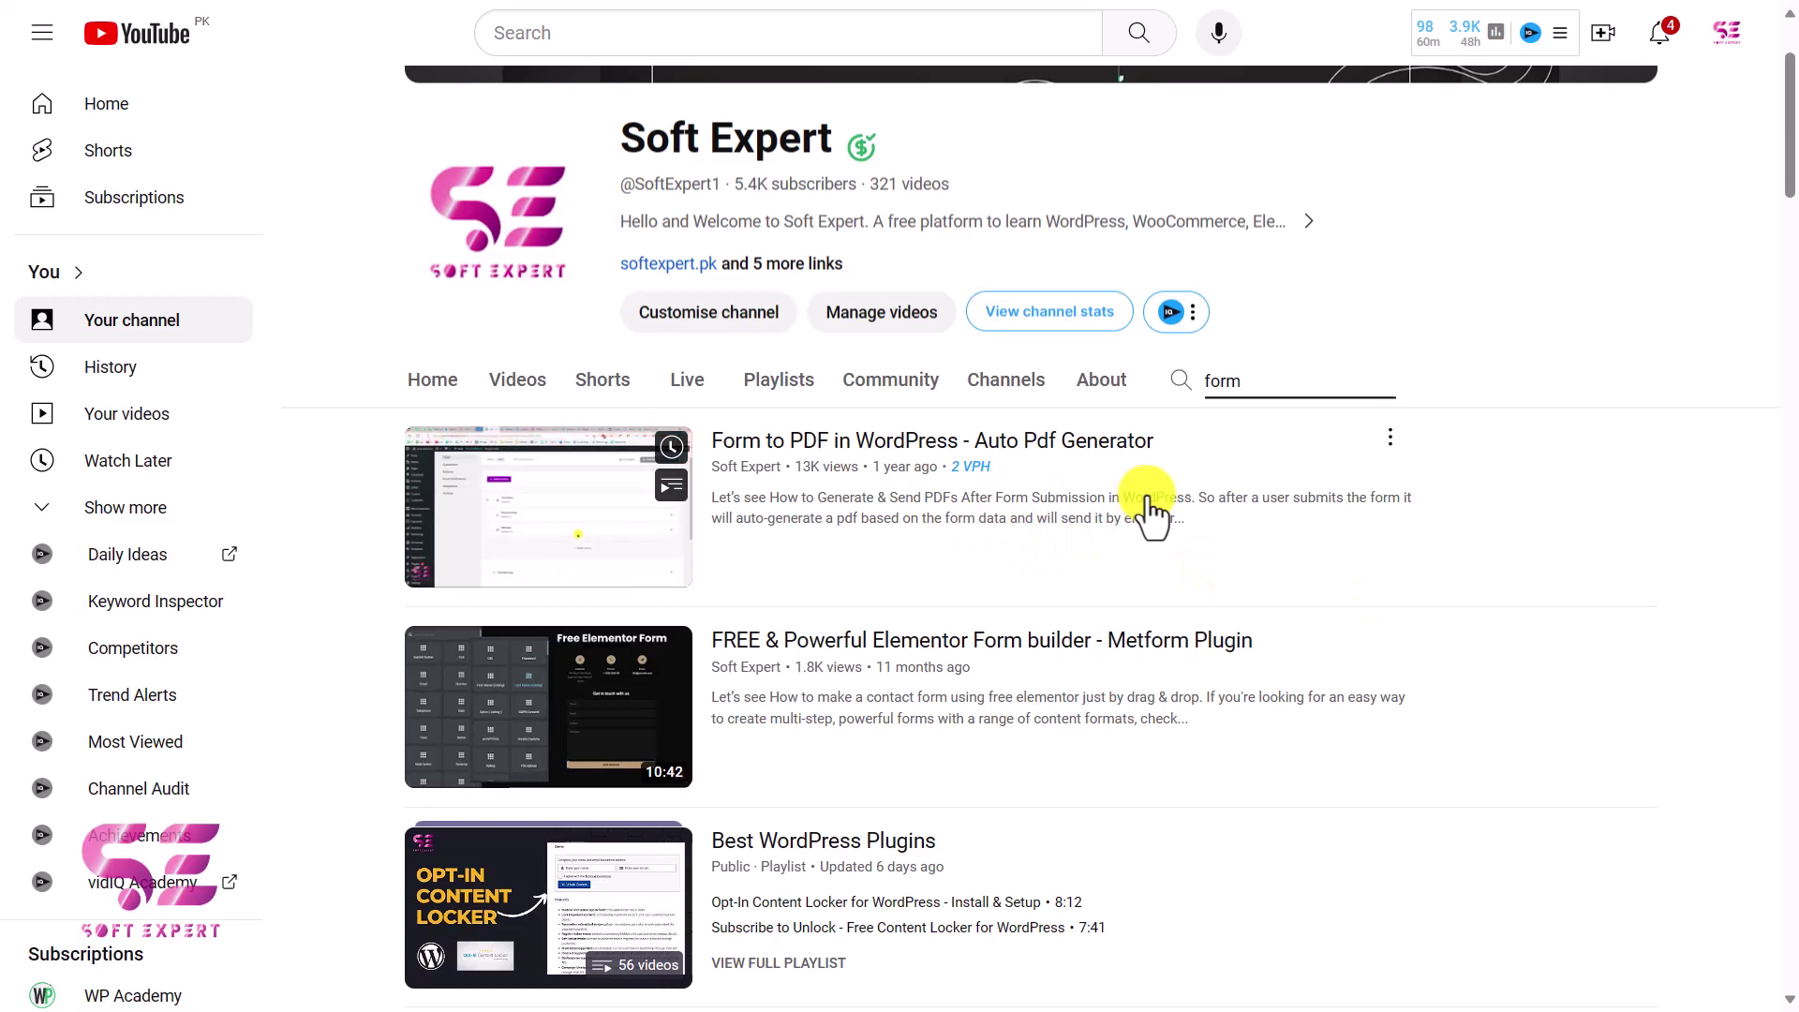
pyautogui.scroll(-4, 1035, 576)
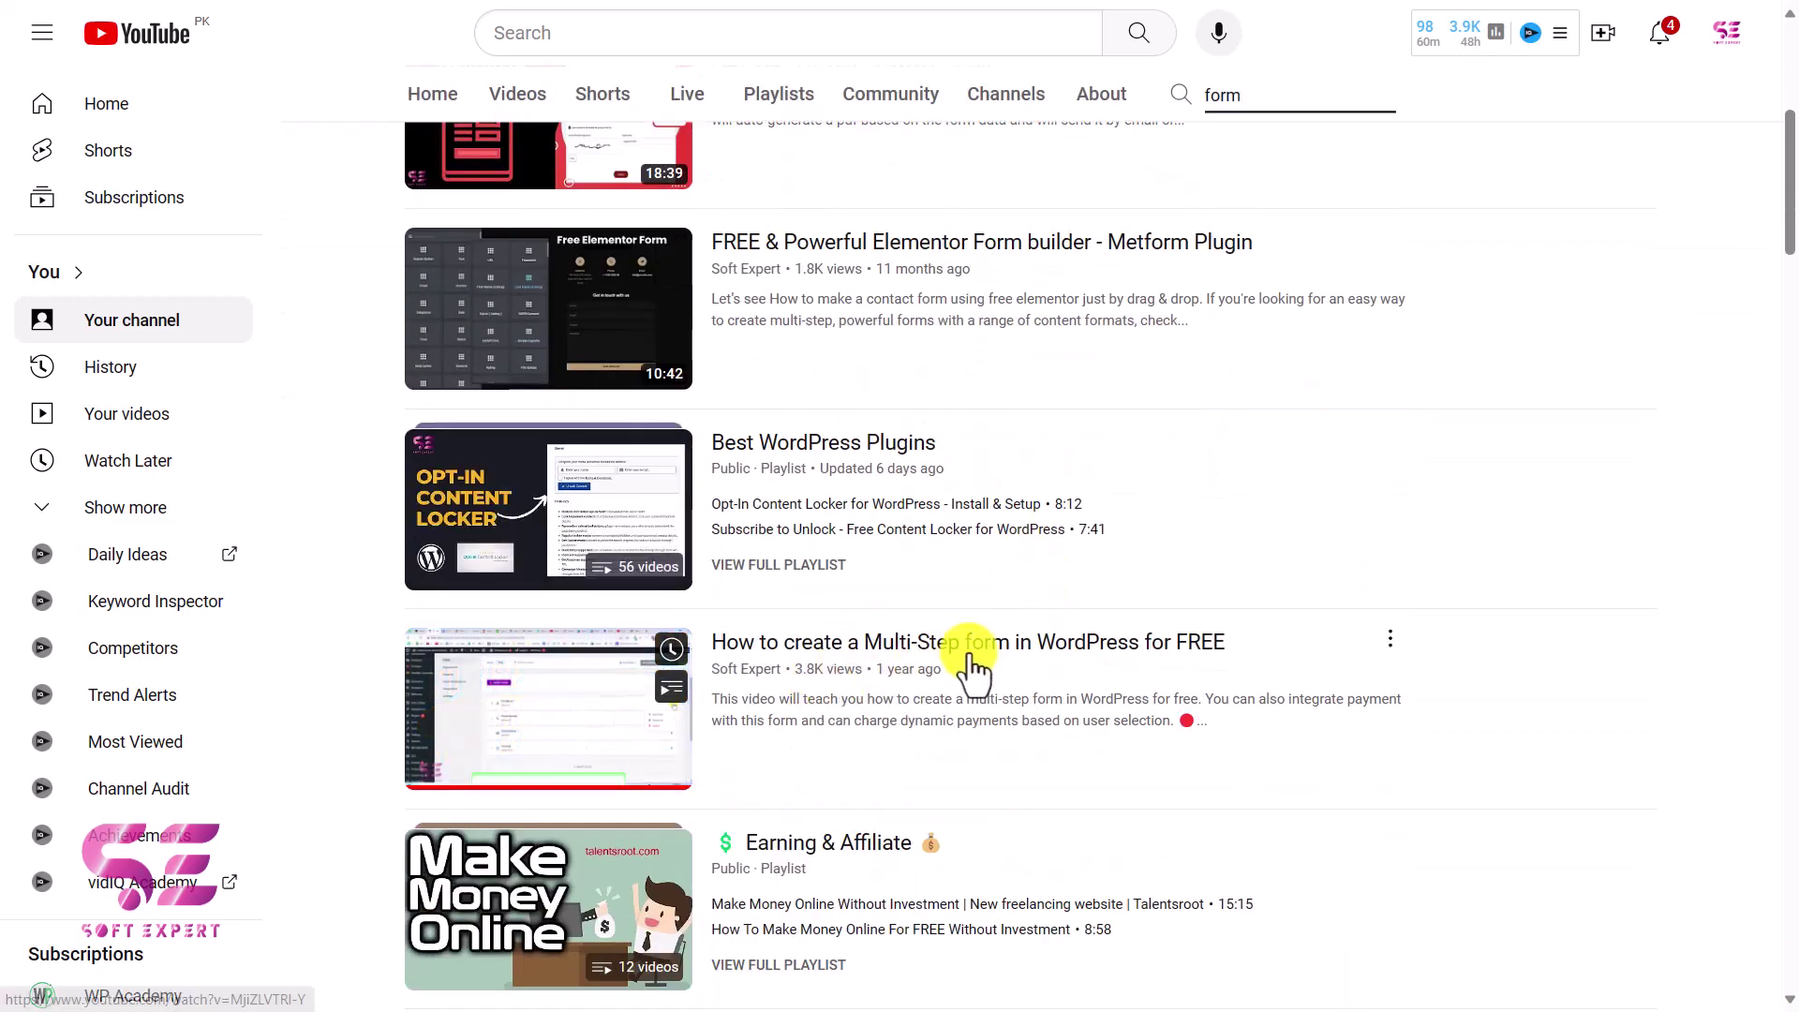
pyautogui.scroll(-1, 951, 721)
pyautogui.scroll(-7, 950, 721)
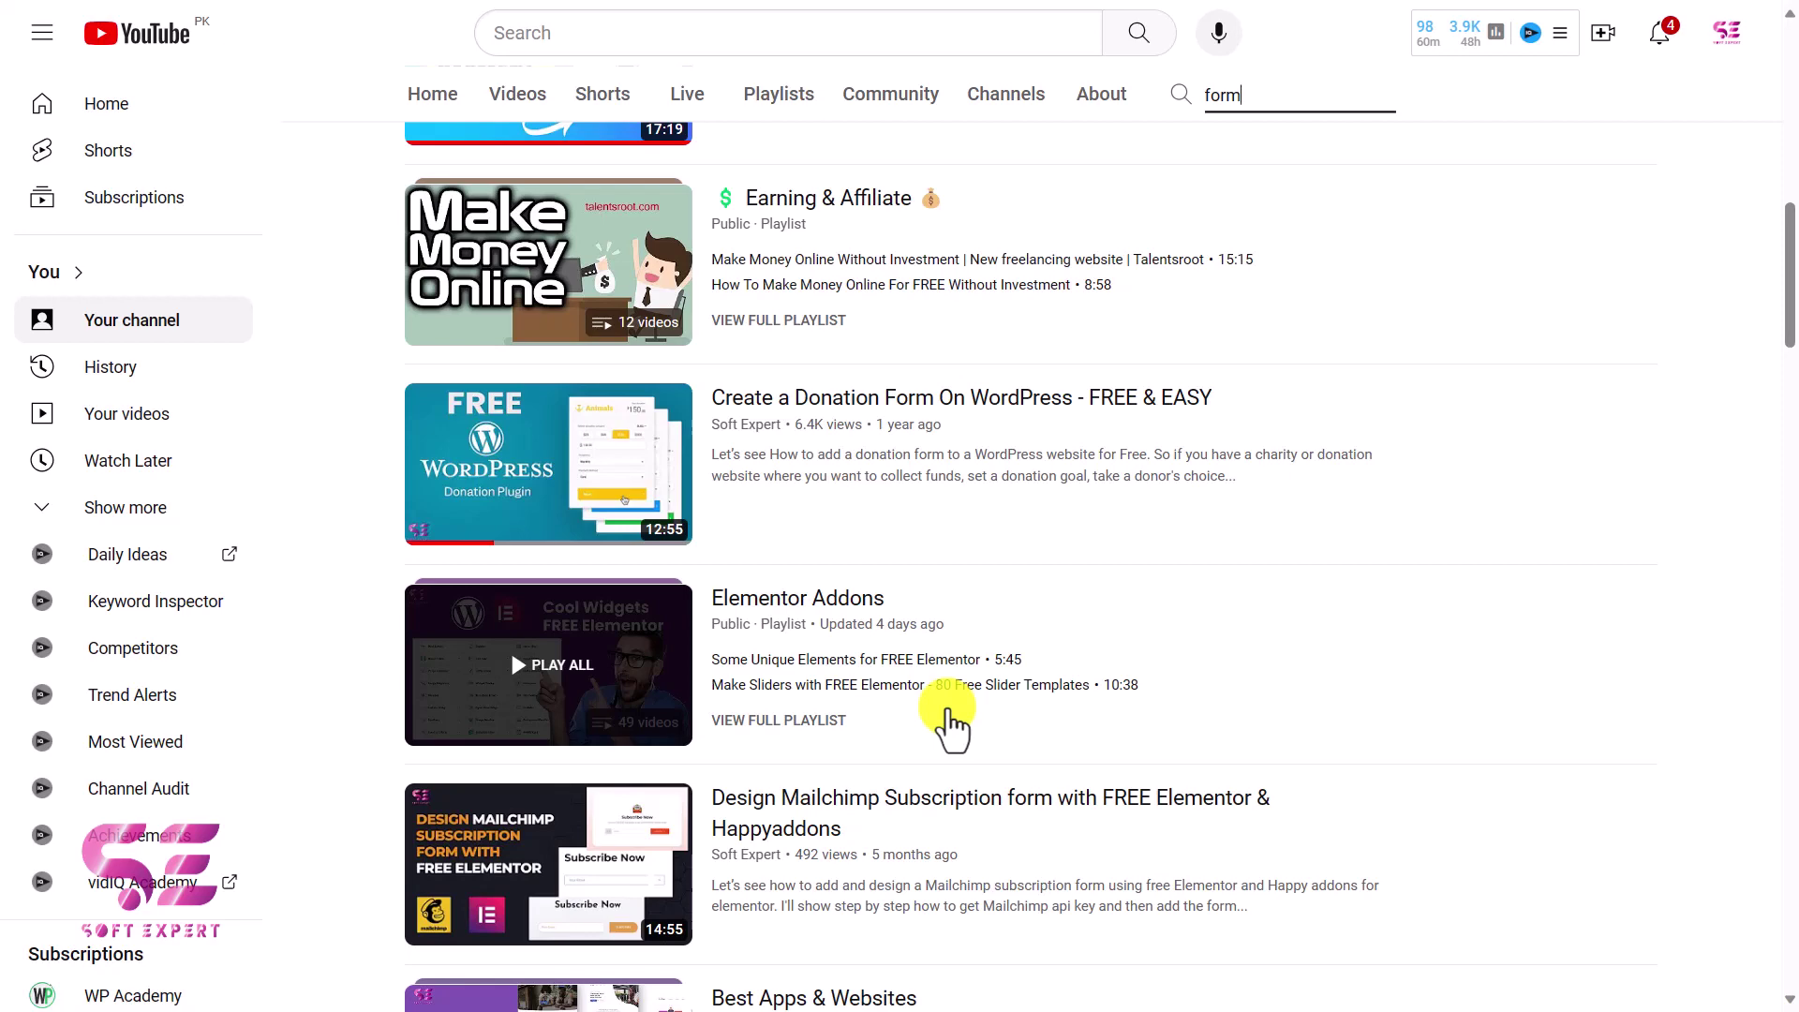
pyautogui.scroll(9, 951, 721)
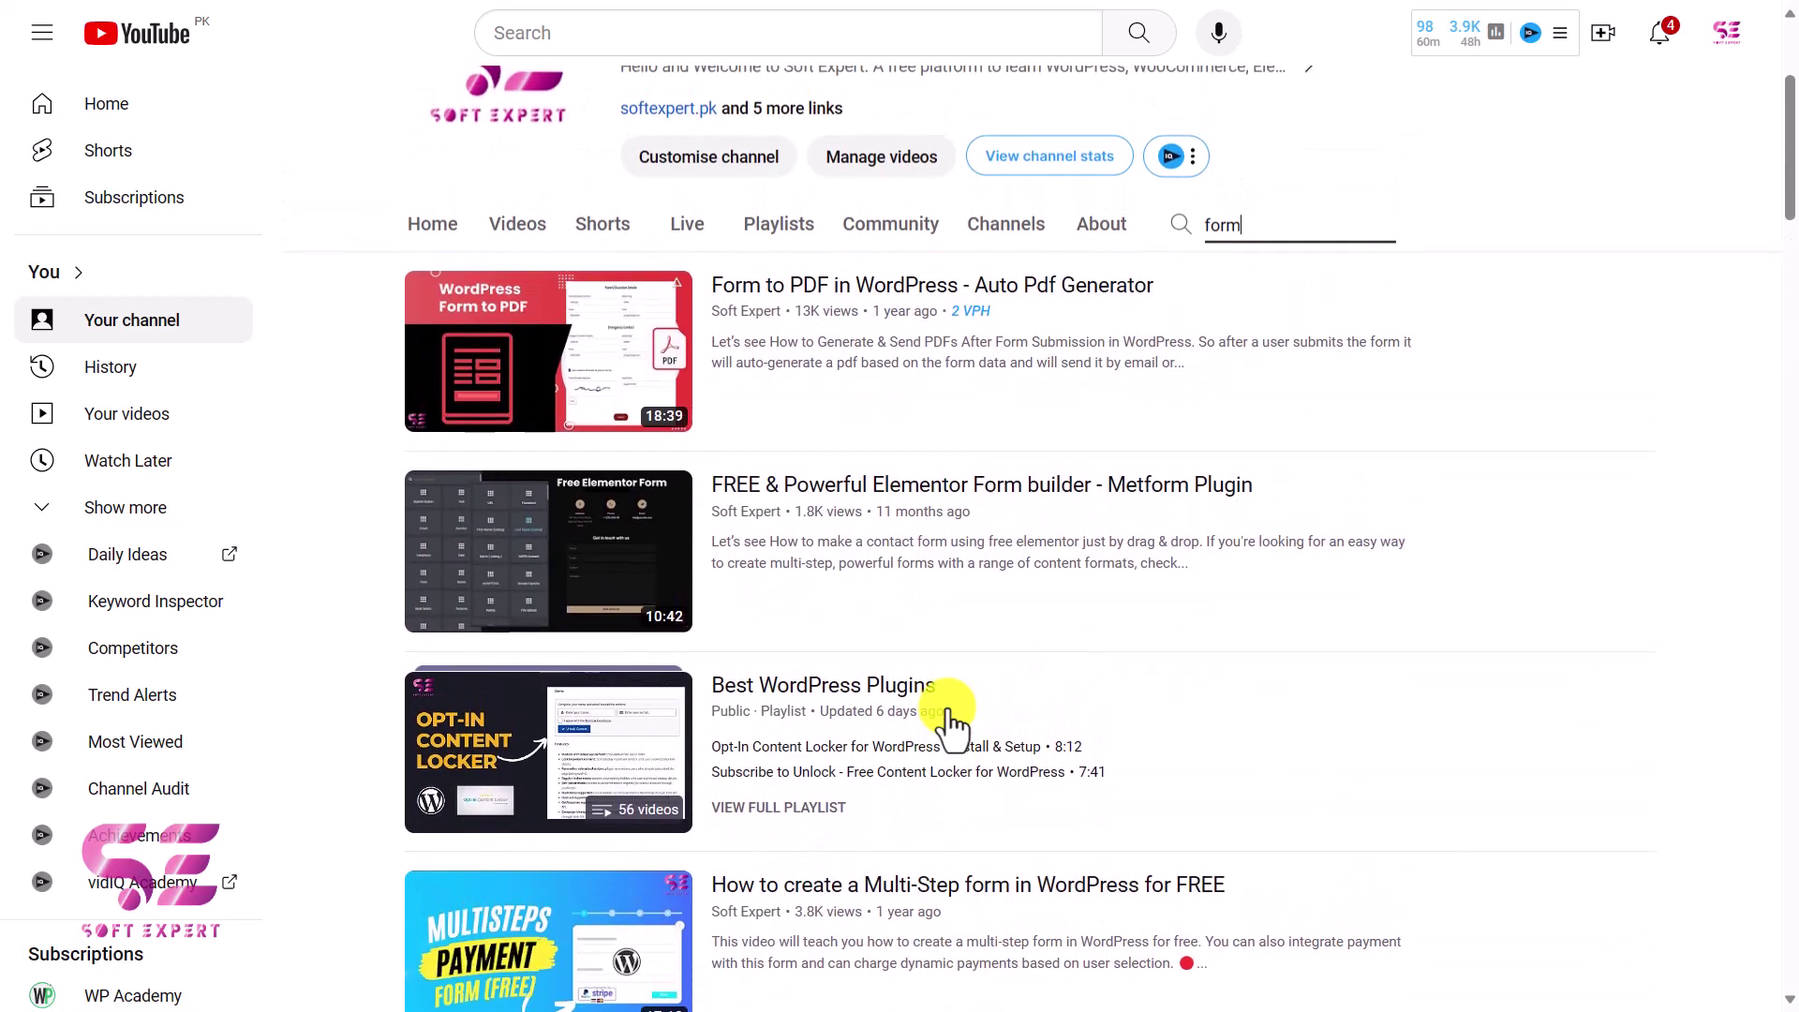